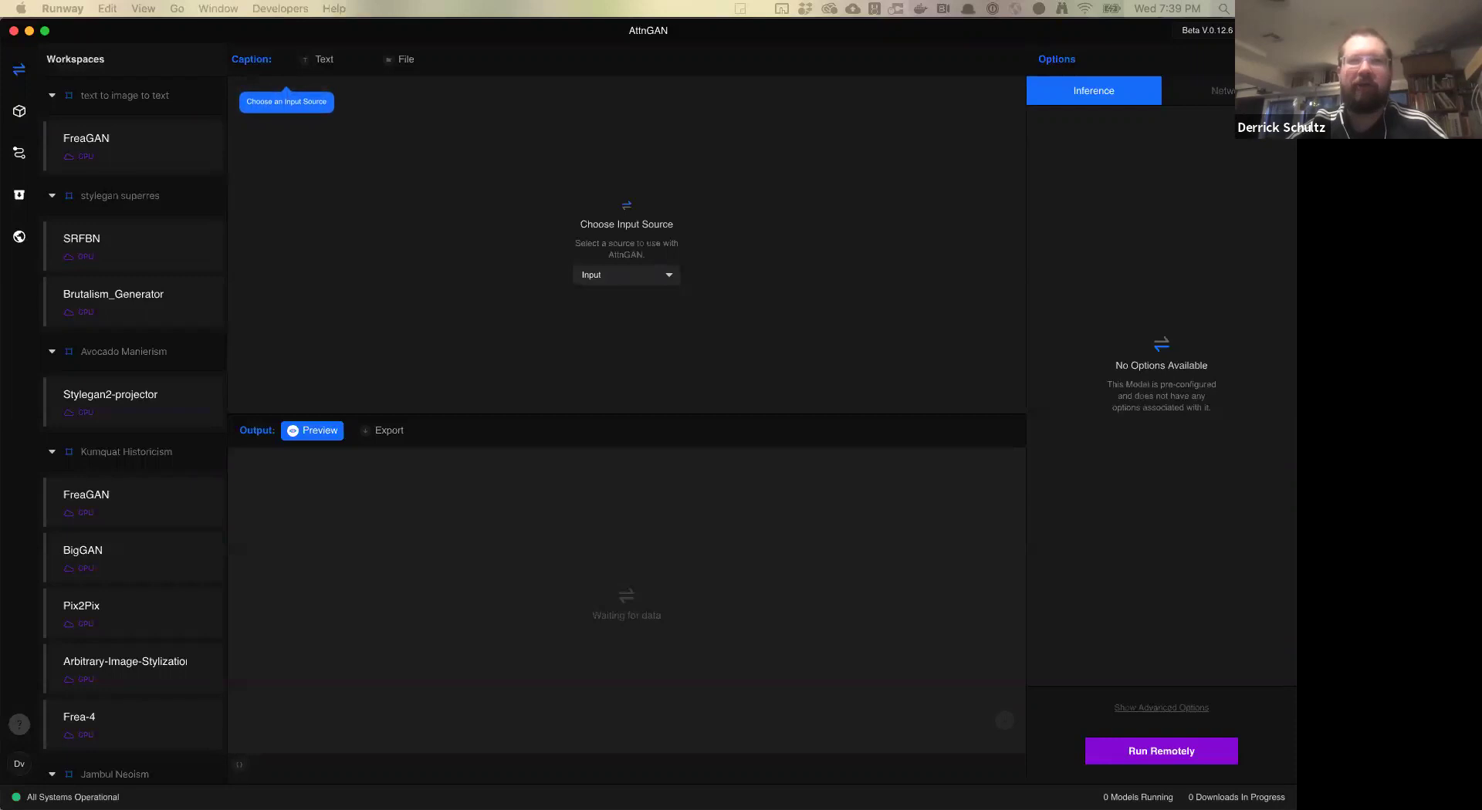
# Run the AttnGAN model remotely and choose Text as its caption input source.
pyautogui.click(1148, 759)
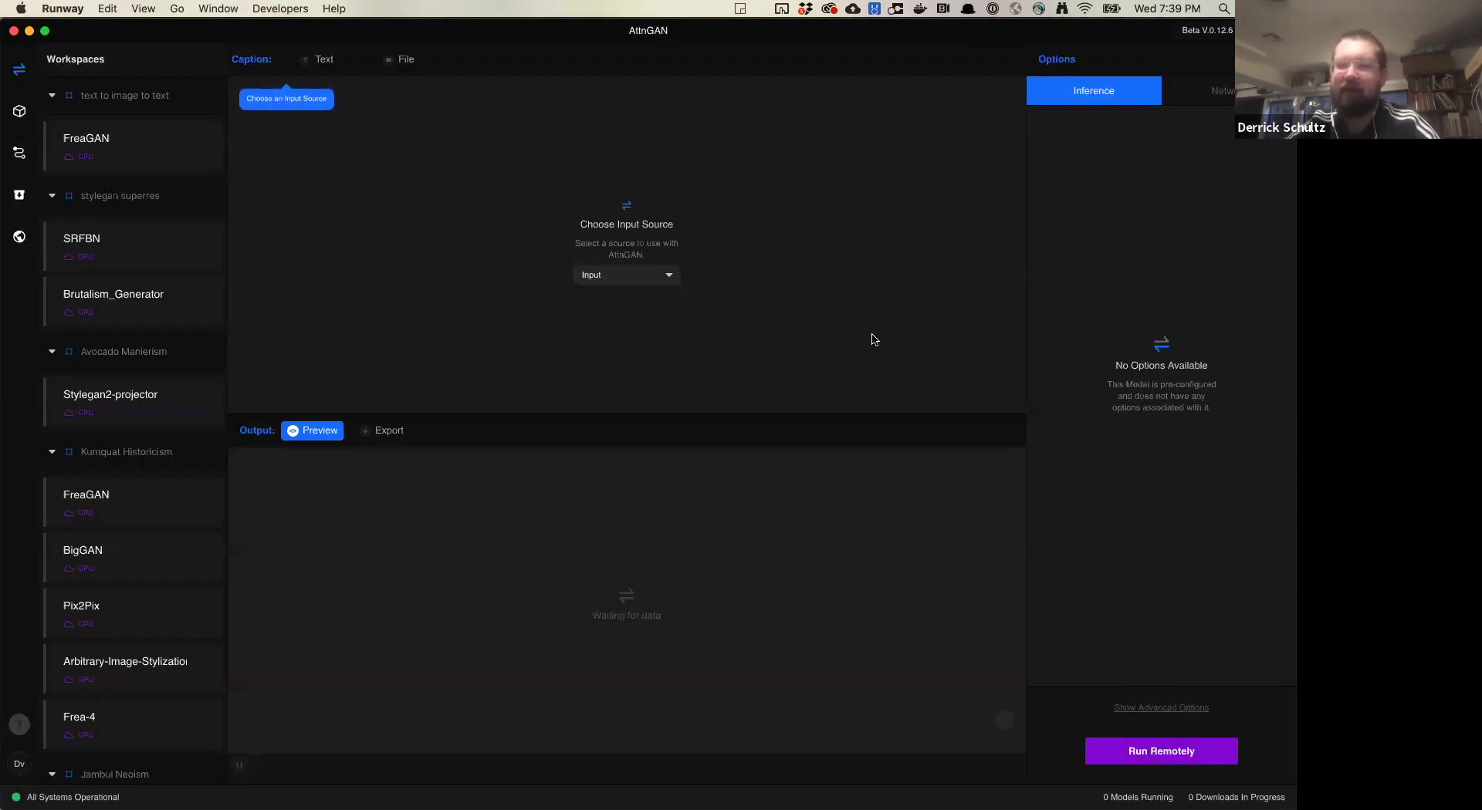
pyautogui.click(1181, 754)
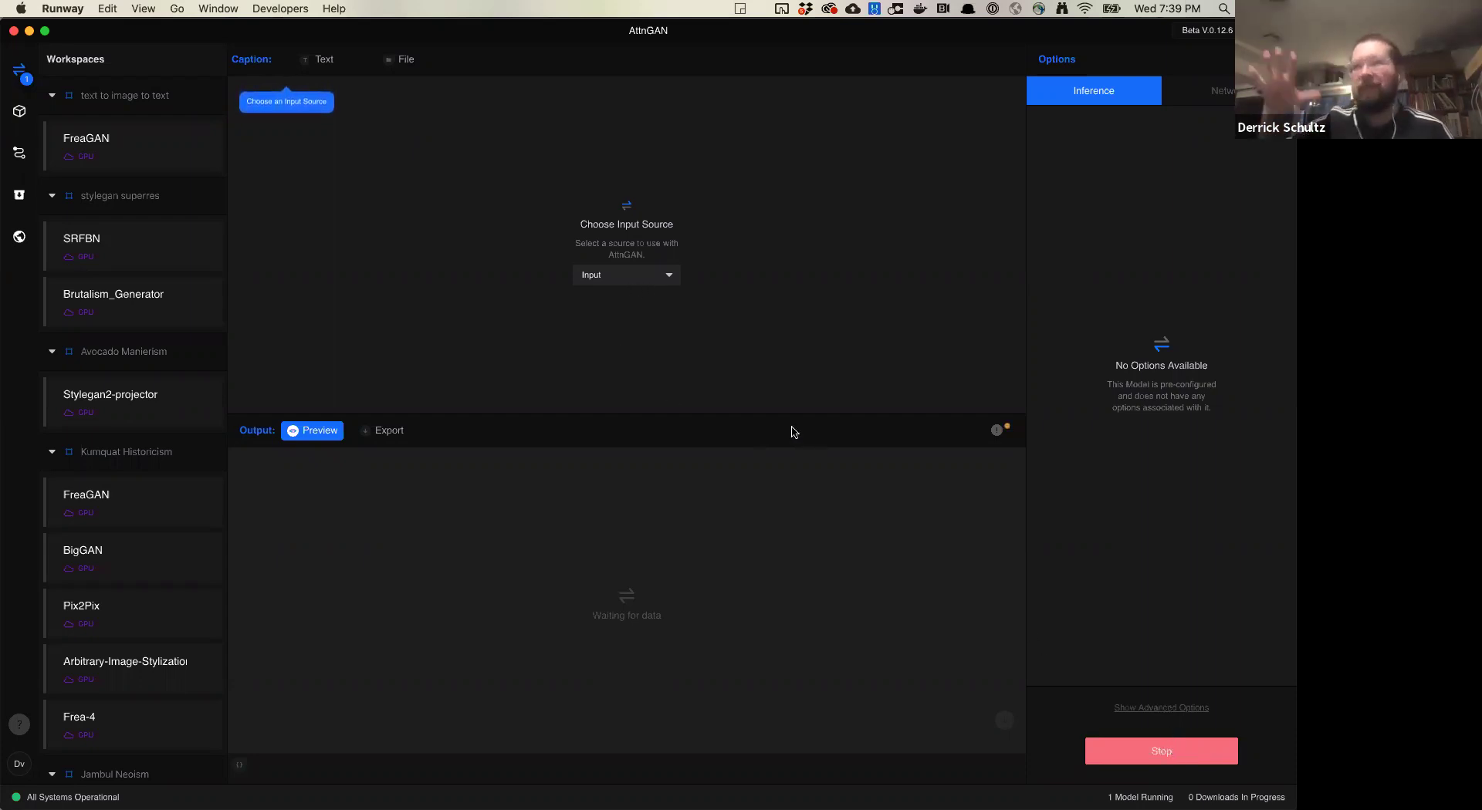
pyautogui.click(646, 279)
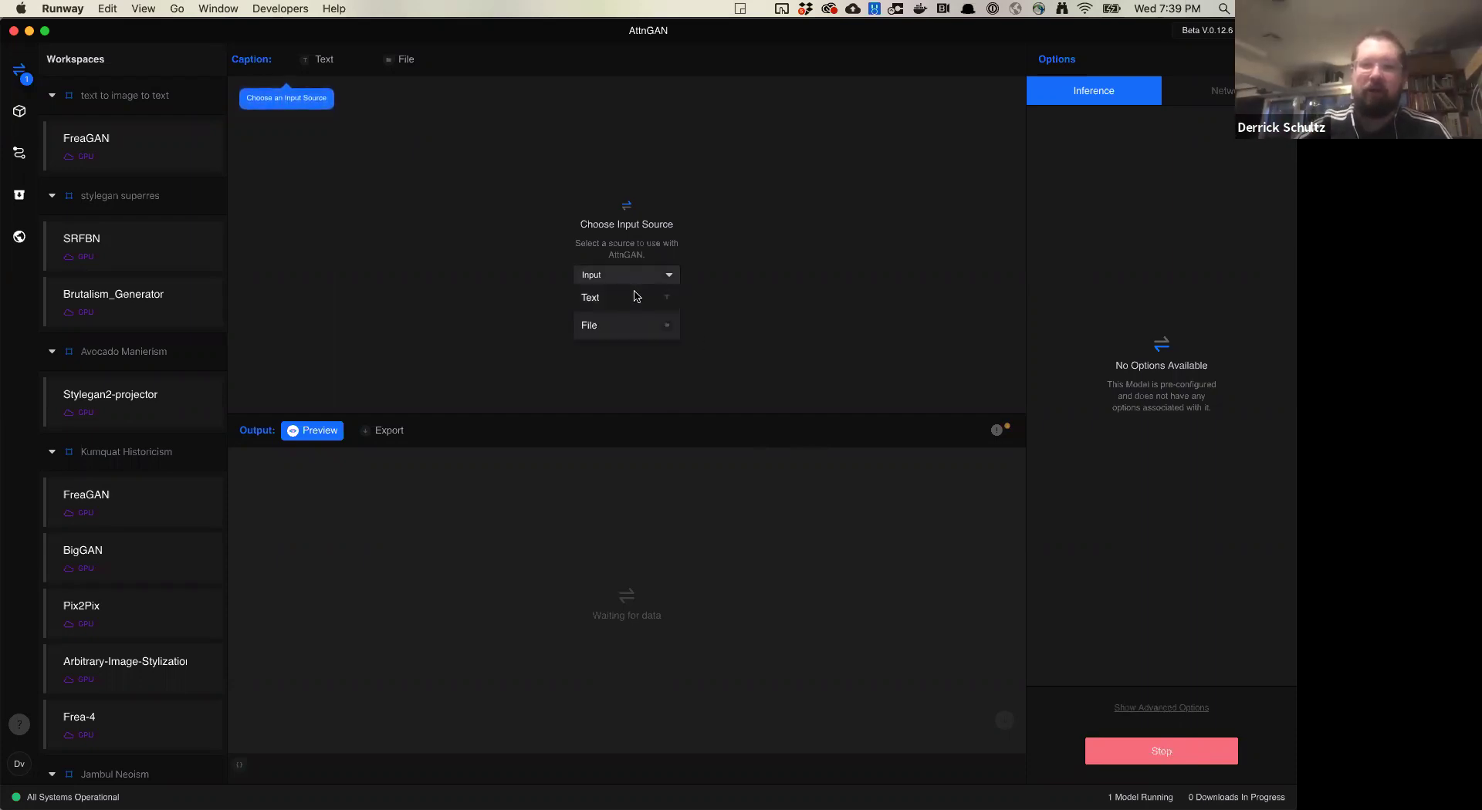
pyautogui.click(636, 297)
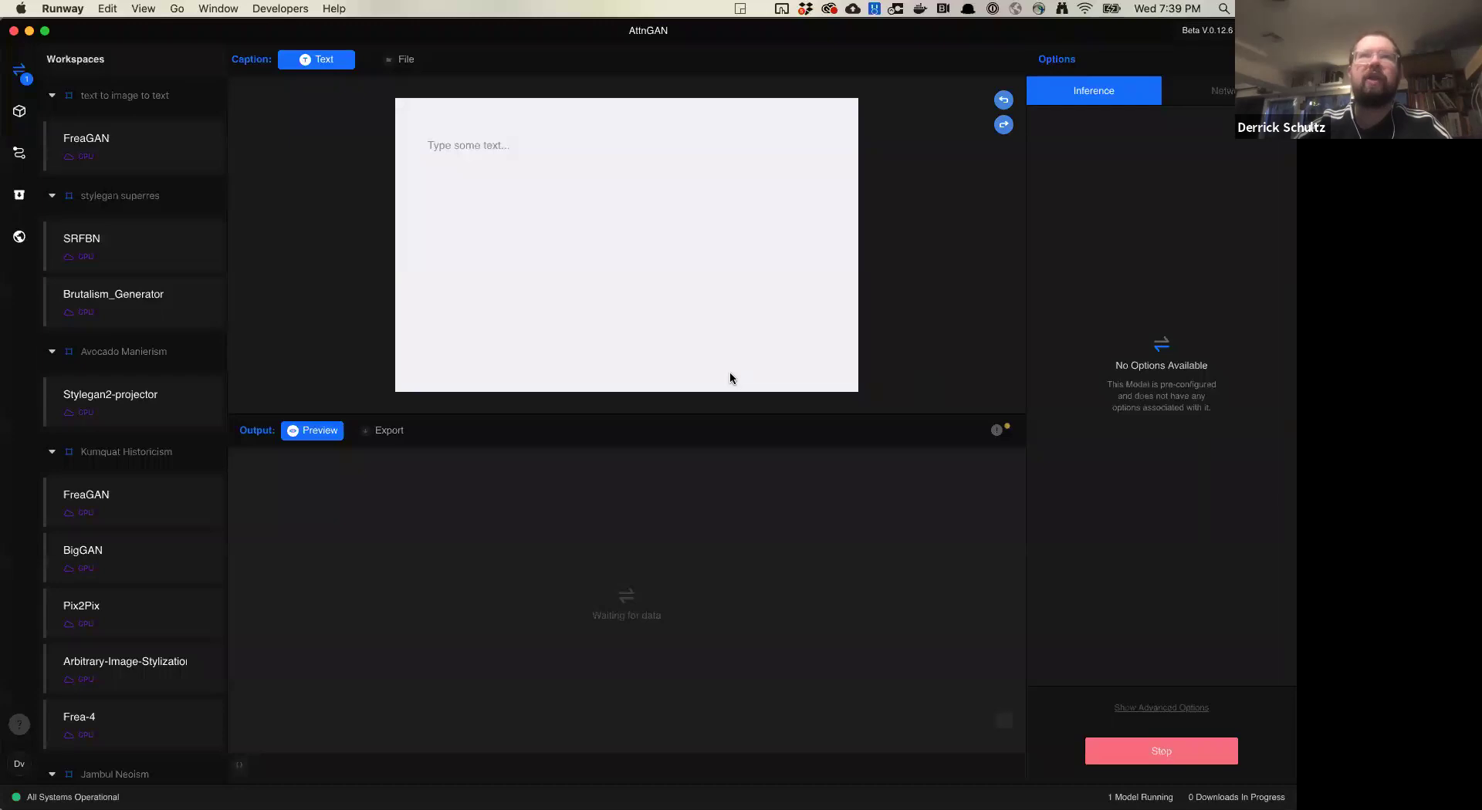
# Generate an image from the caption "I could really go for some pizza right about now." and enlarge the output preview area.
pyautogui.click(518, 178)
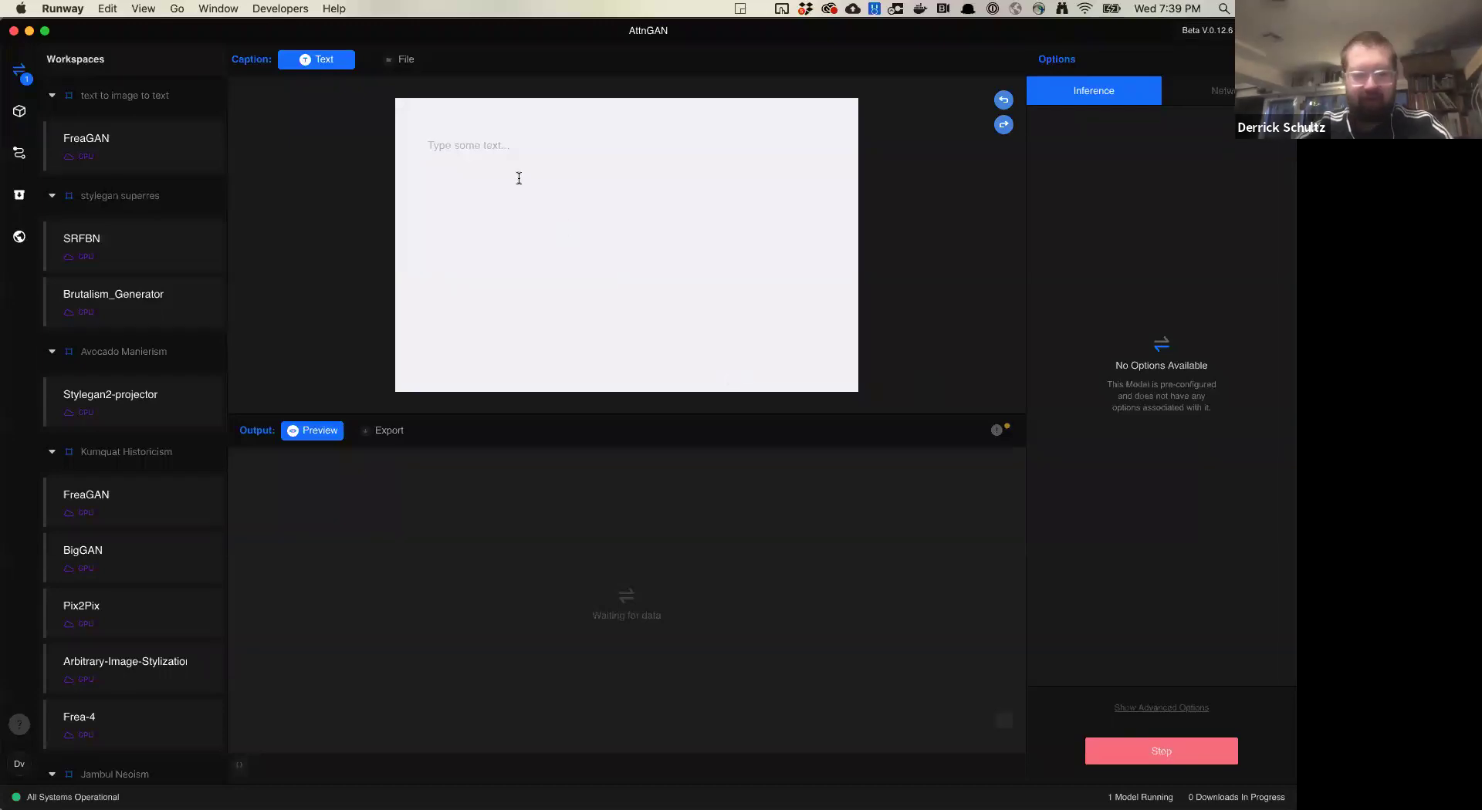
pyautogui.write('I could really go for some pizza right about now.')
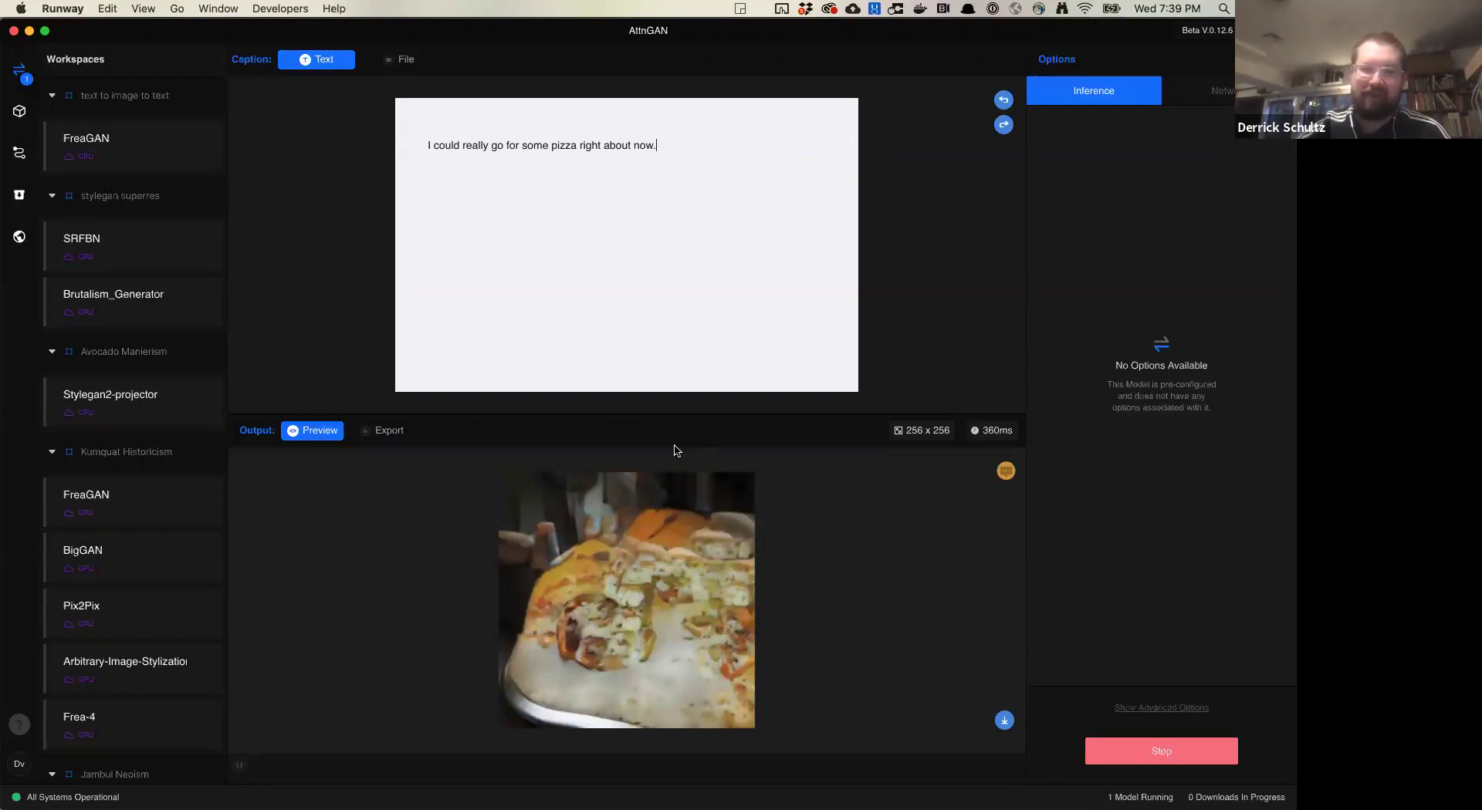
pyautogui.moveTo(660, 408); pyautogui.dragTo(661, 331)
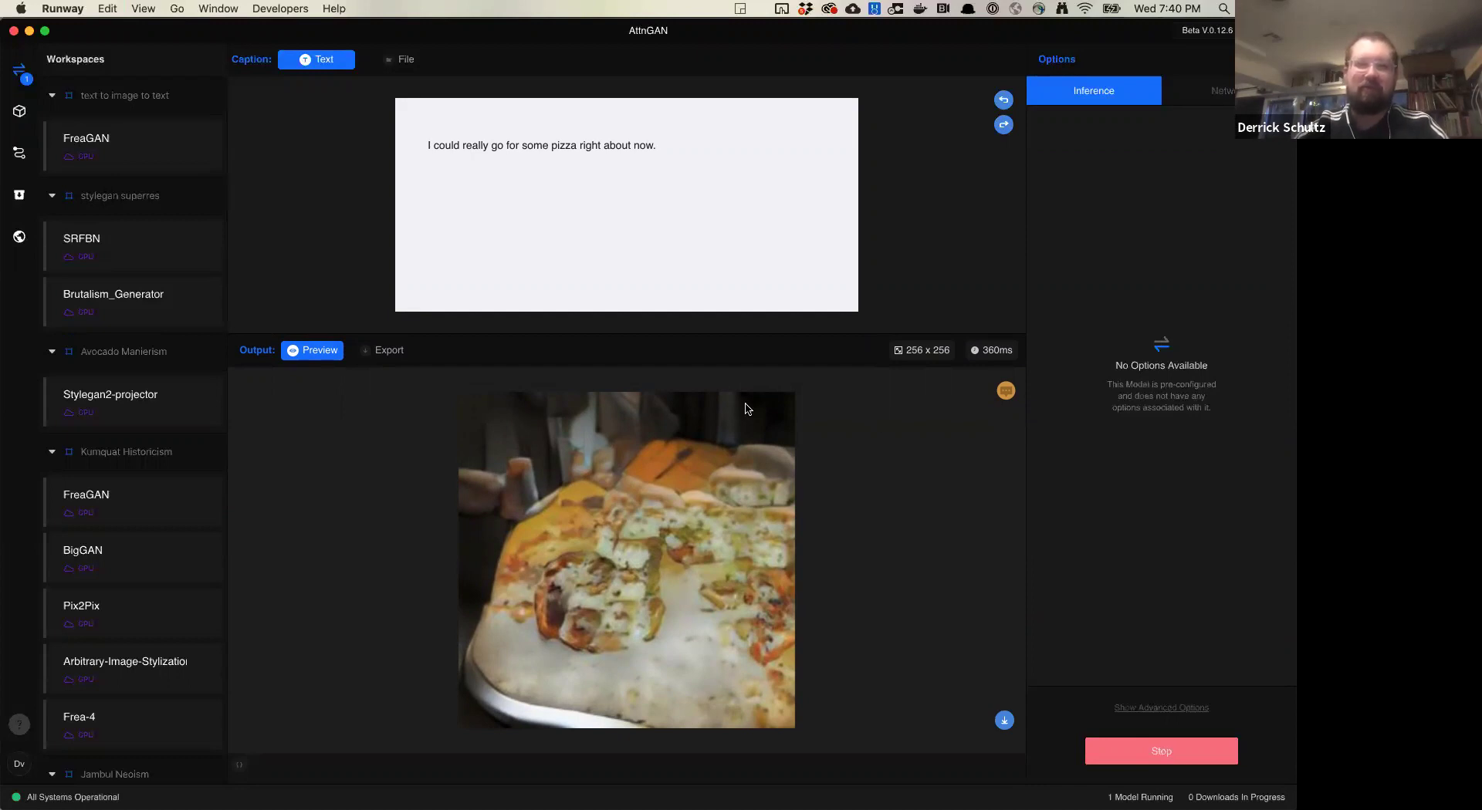
# Replace the caption with "Everyone deserves a good pizza." and, after its image generates, with "The tiger jumped over the moon".
pyautogui.tripleClick(647, 170)
pyautogui.write('Everyone deserves a good pizza.')
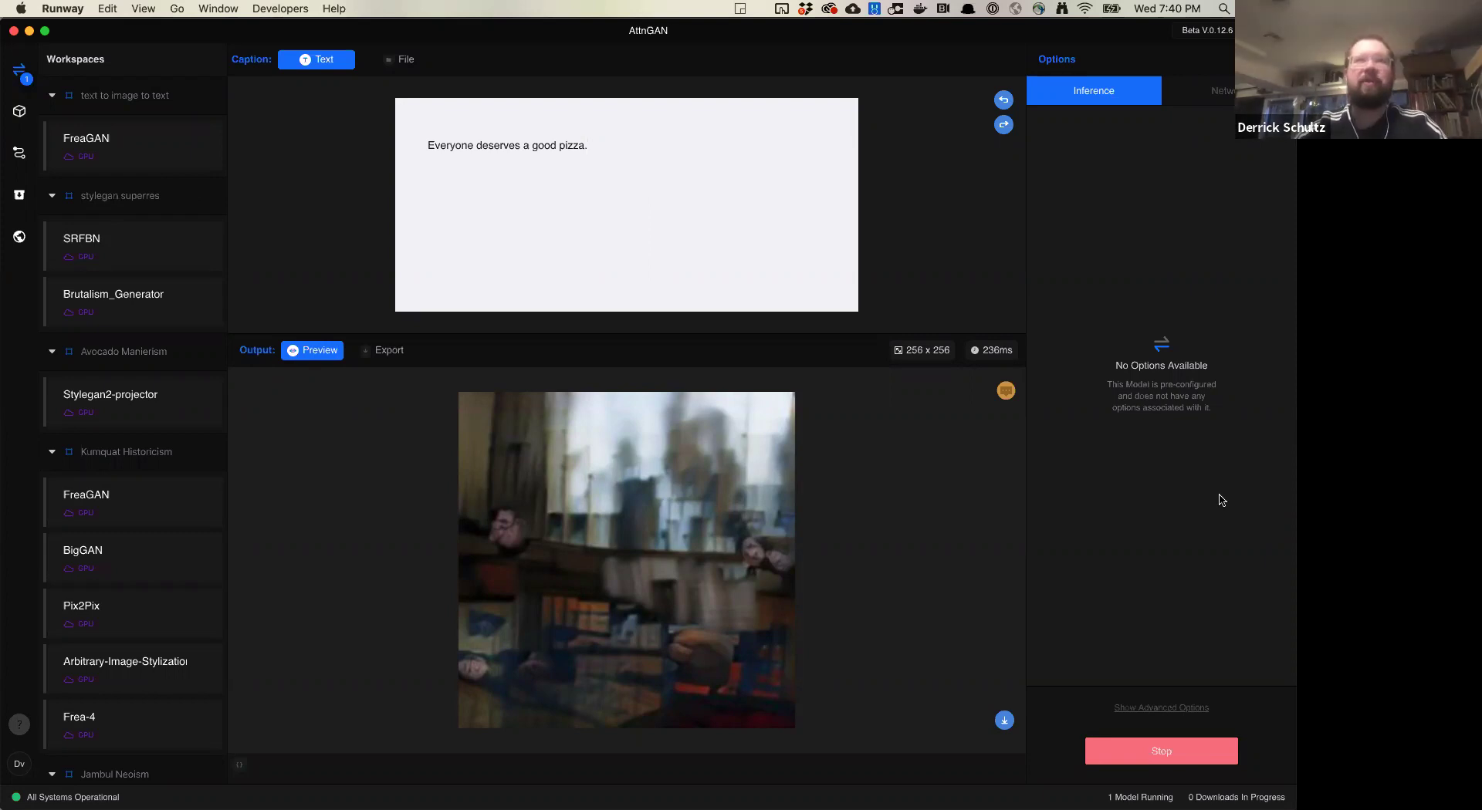
pyautogui.tripleClick(635, 156)
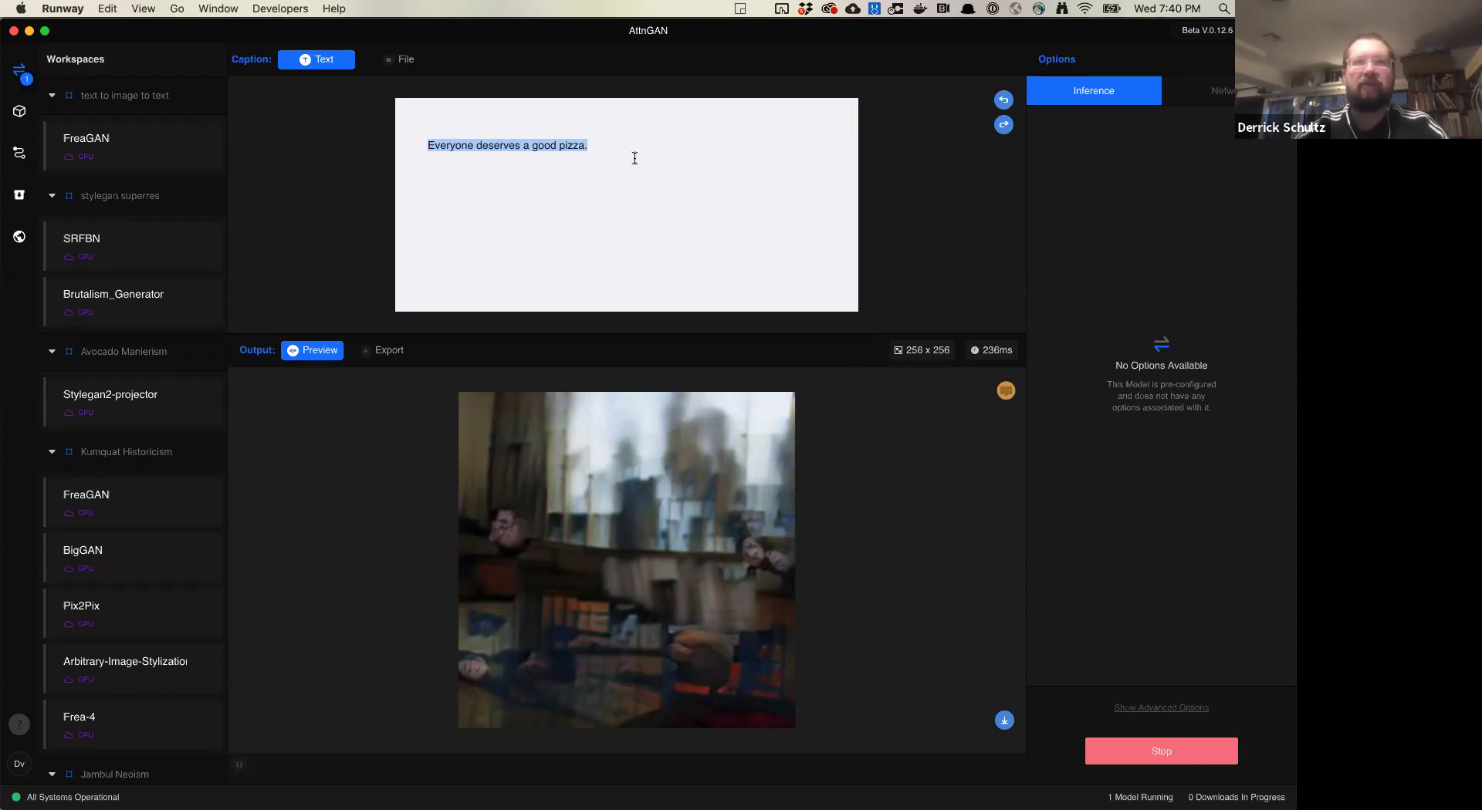
pyautogui.write('The tiger jumped over the moon')
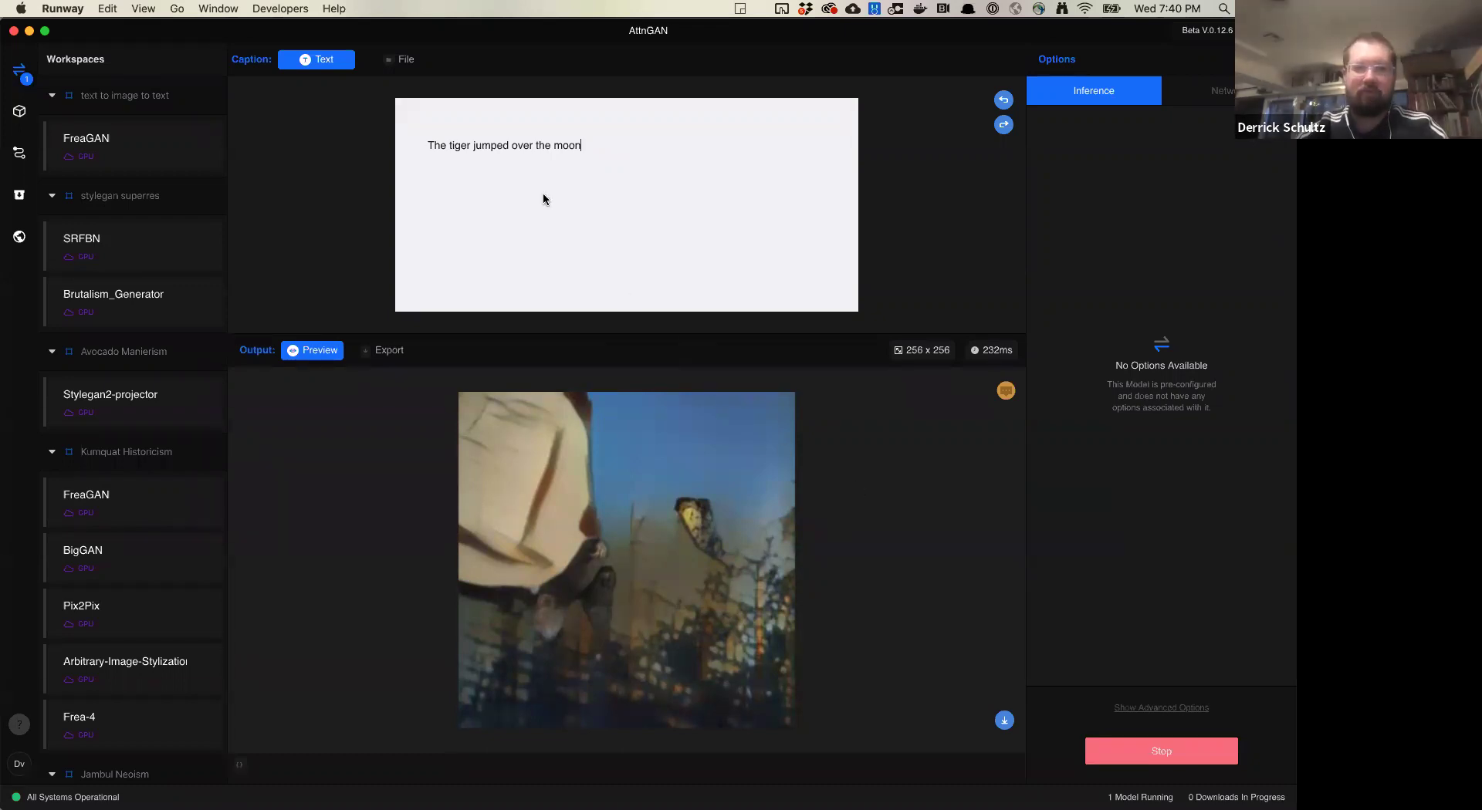
# Generate images from two more captions in turn: "We're waiting on some orange groves." and "Get busy living or get busy dying.".
pyautogui.press('super+a')
pyautogui.write('We’re waiting on some orange groves.')
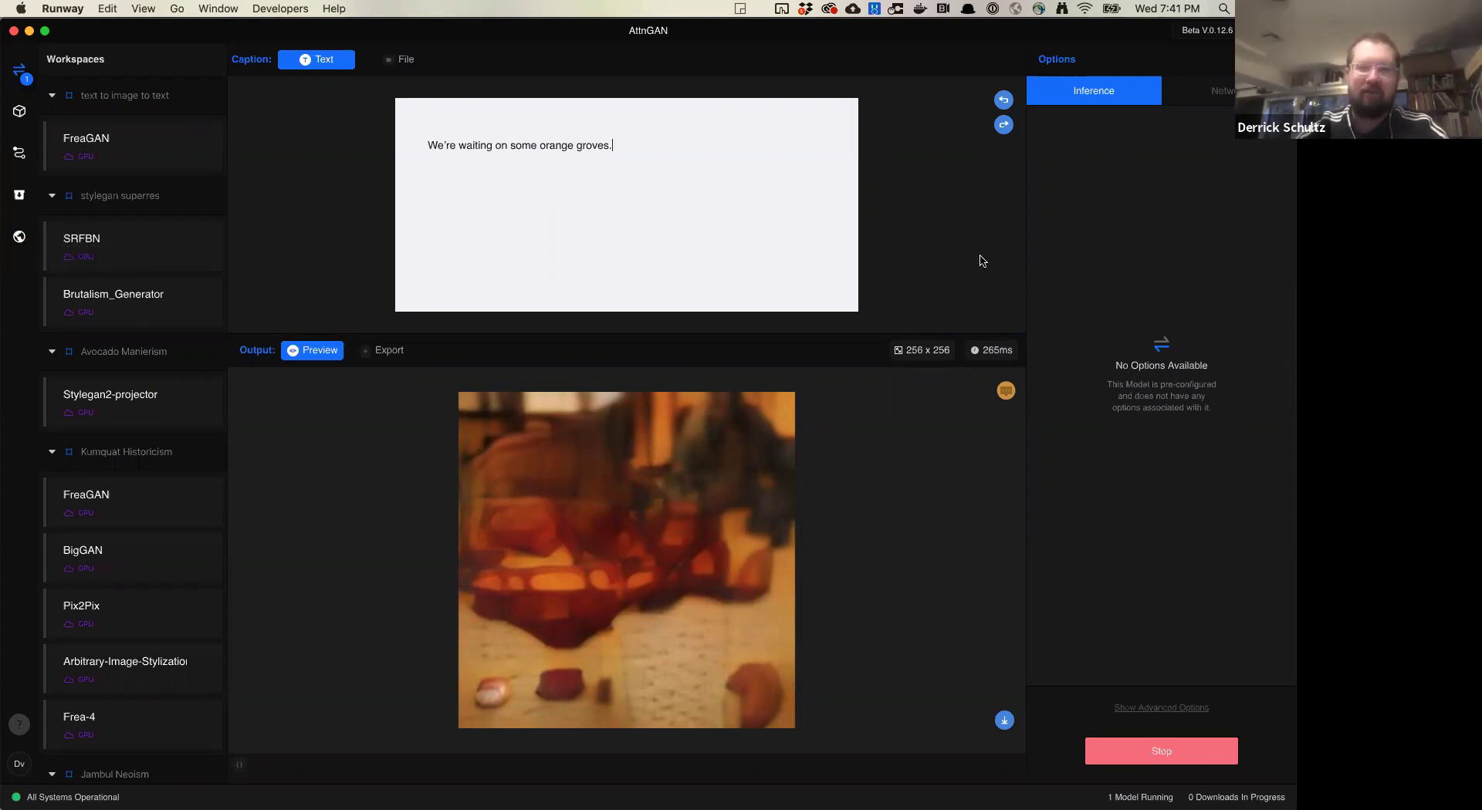
pyautogui.press('super+a')
pyautogui.write('Get busy living or get busy dying.')
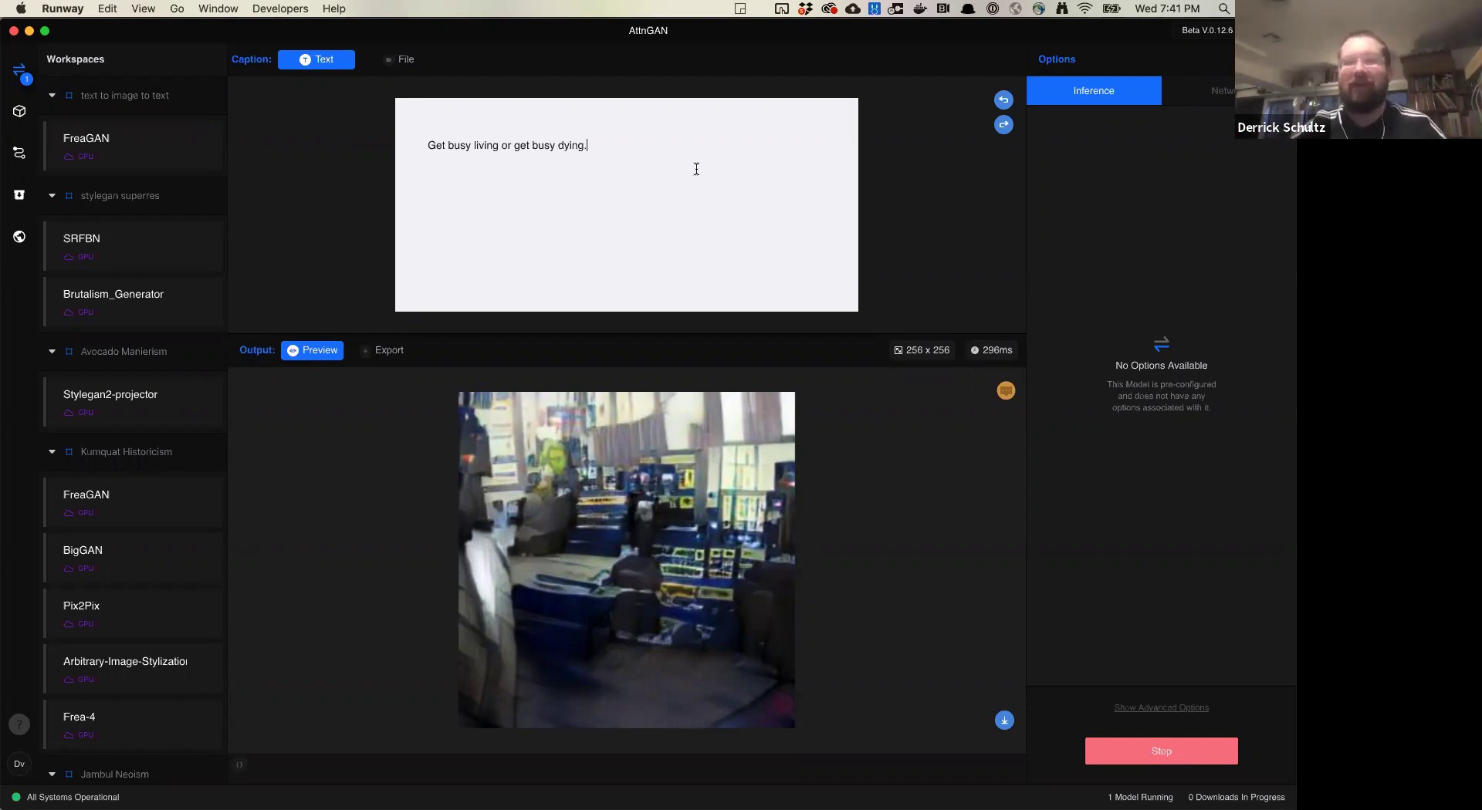
# Replace the caption with "The dog played with a ball at the beach" and finish the sentence with a period.
pyautogui.press('super+a')
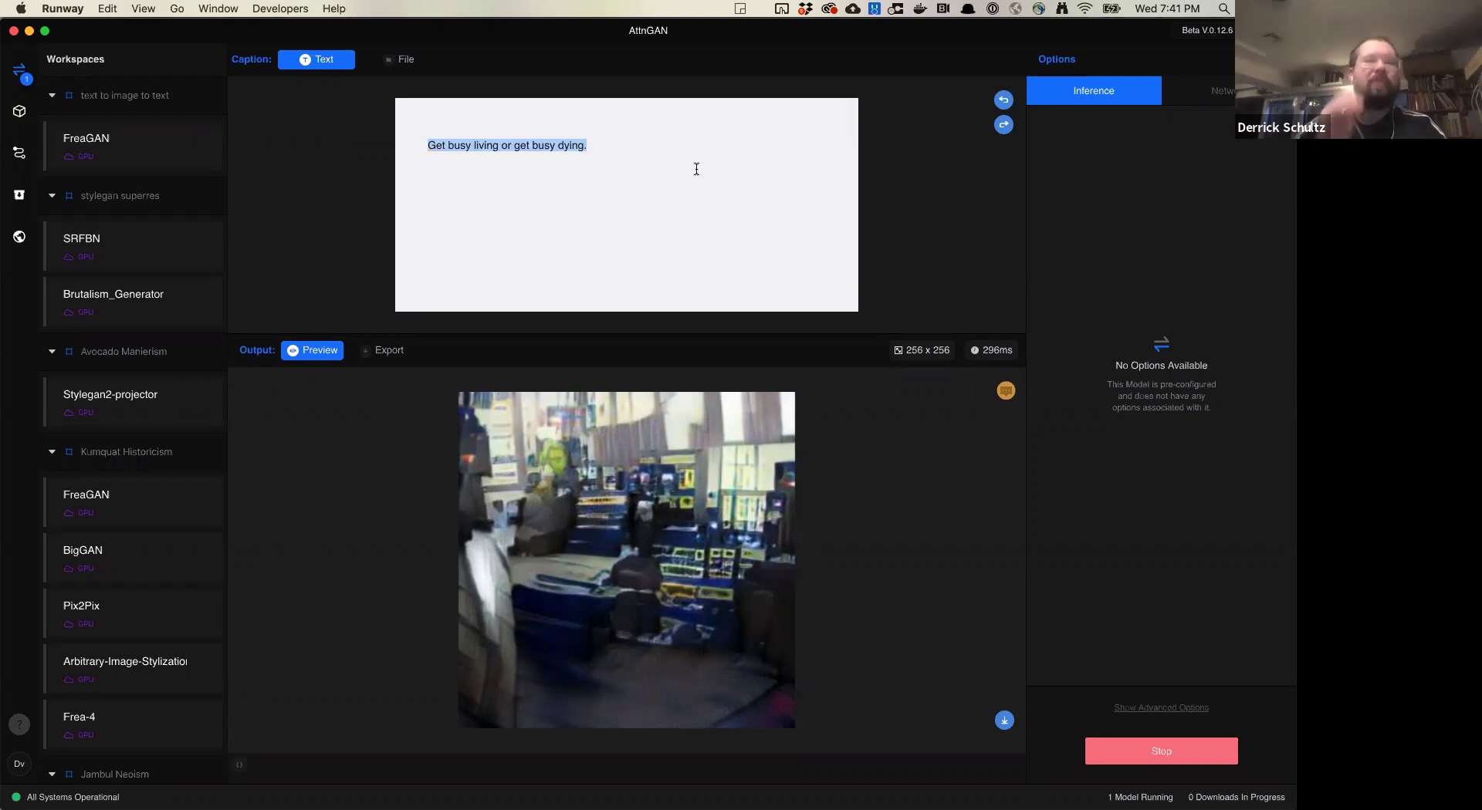
pyautogui.write('The ')
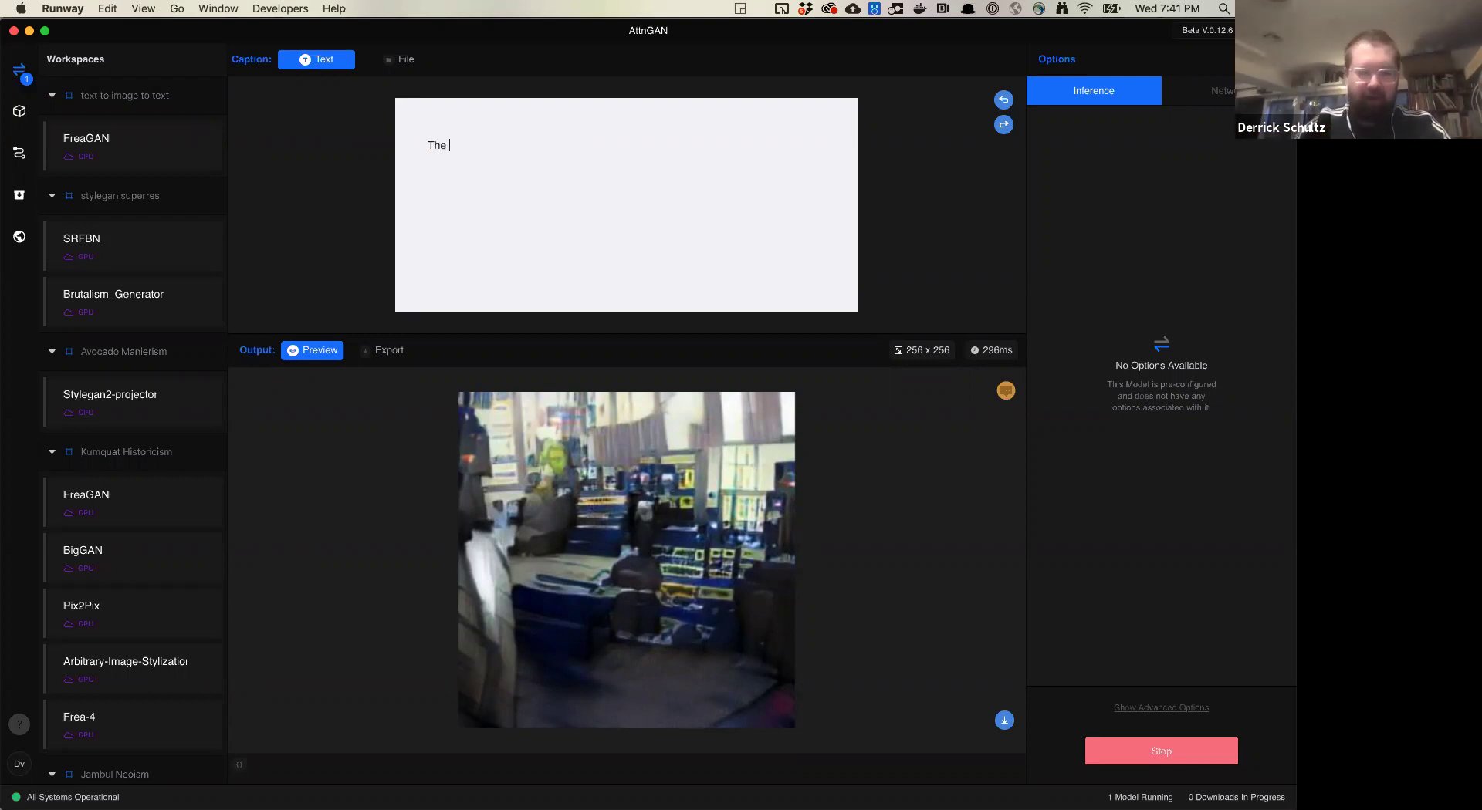
pyautogui.write('dog played with a bal')
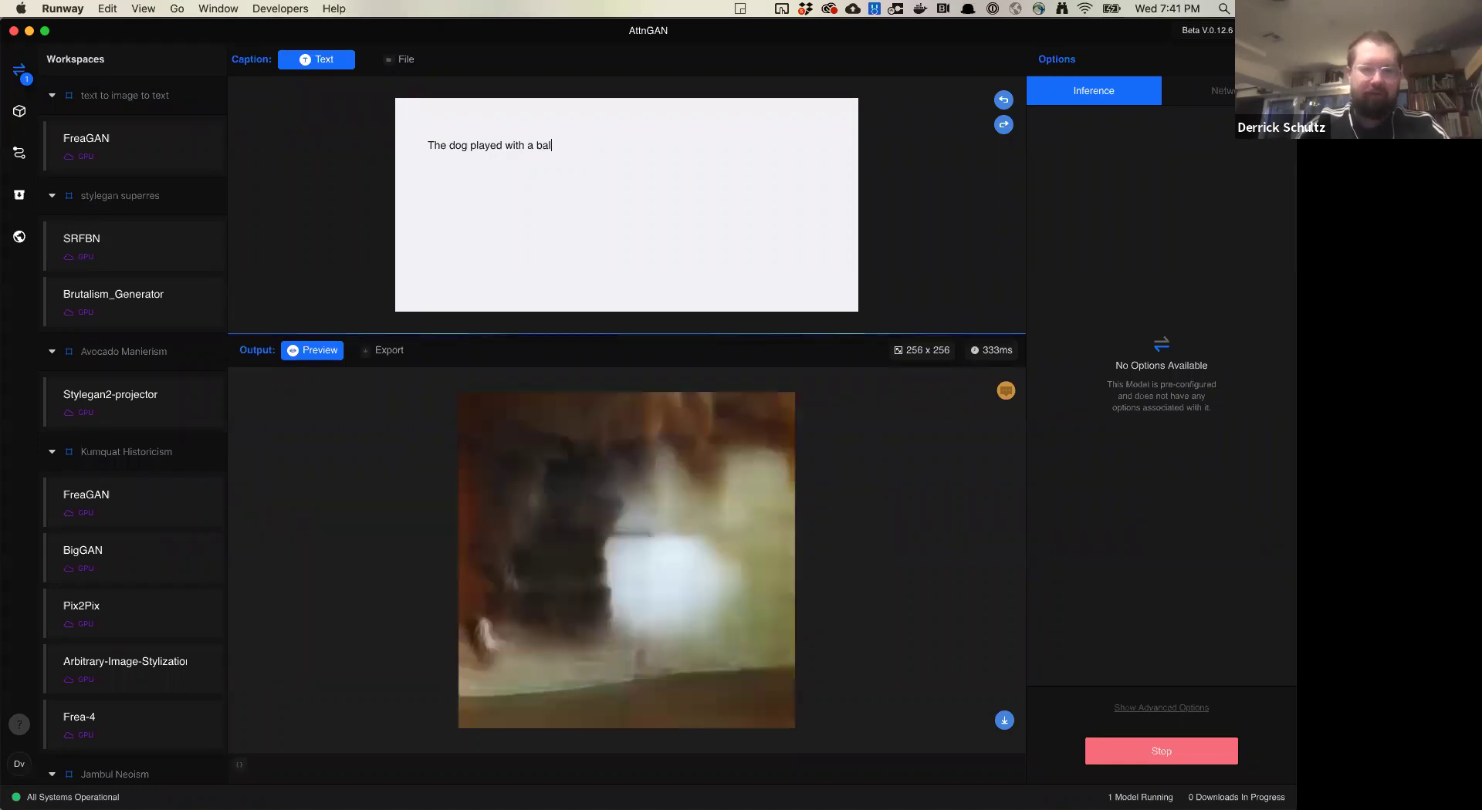
pyautogui.write('l at the ')
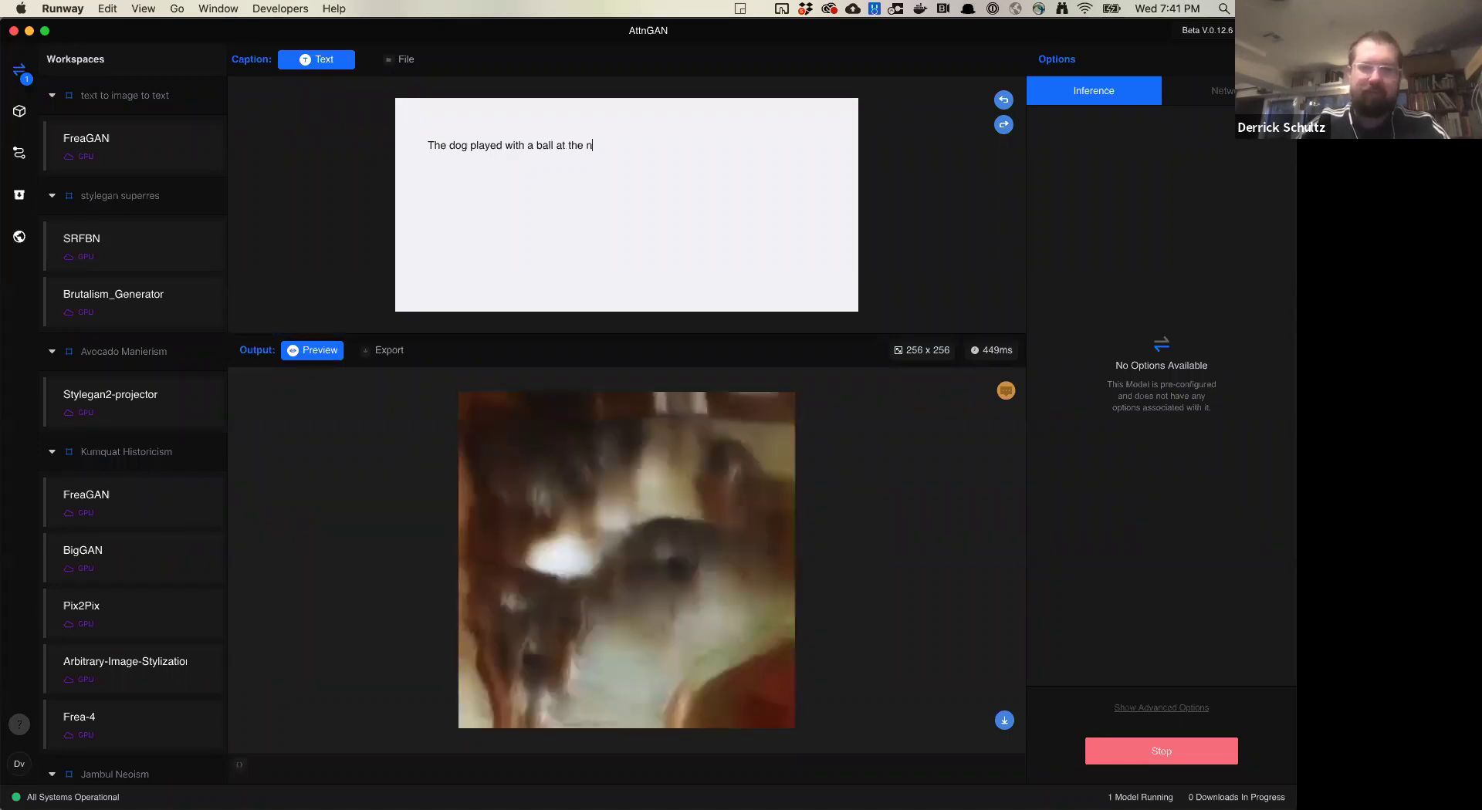
pyautogui.write('beach')
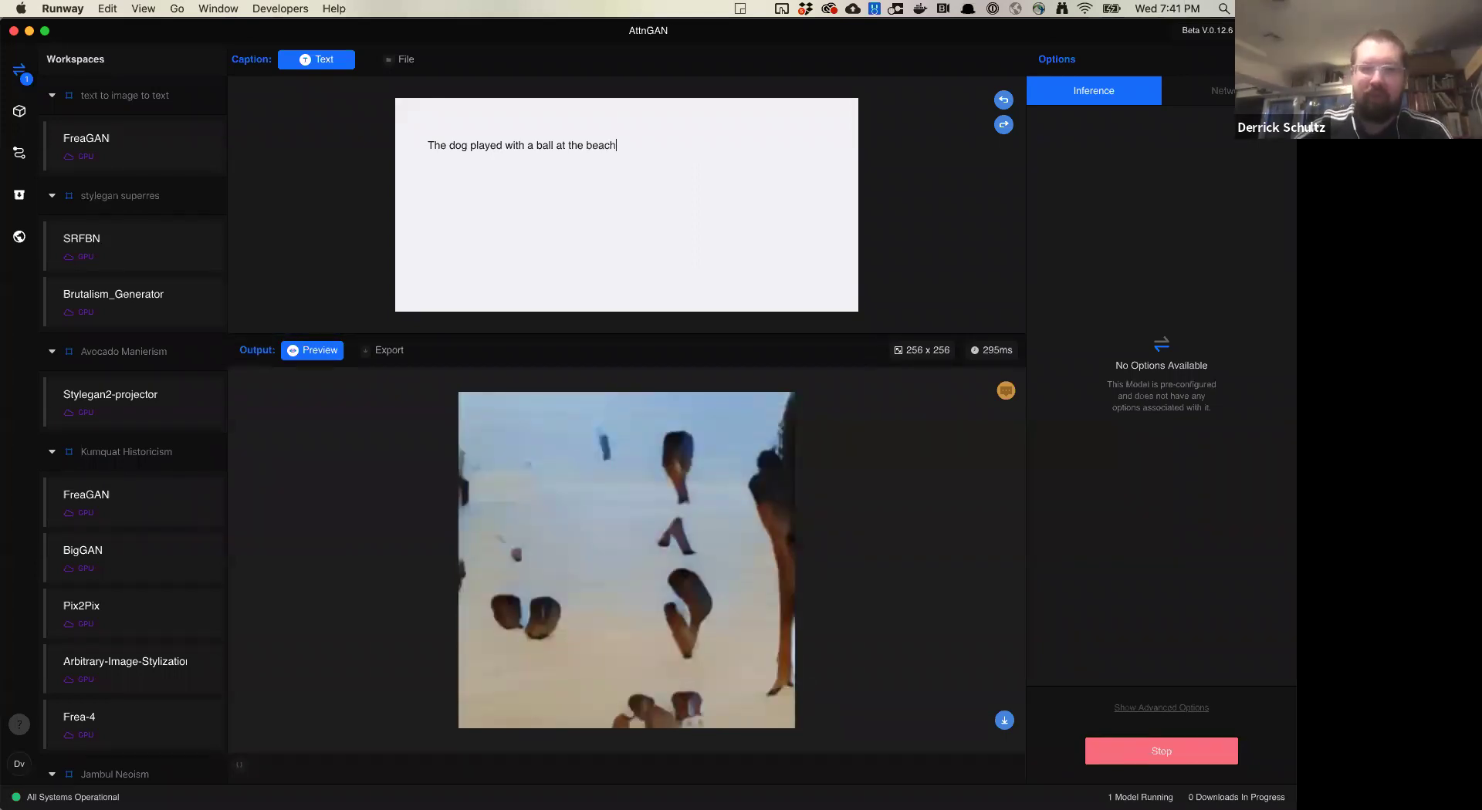
pyautogui.write('.')
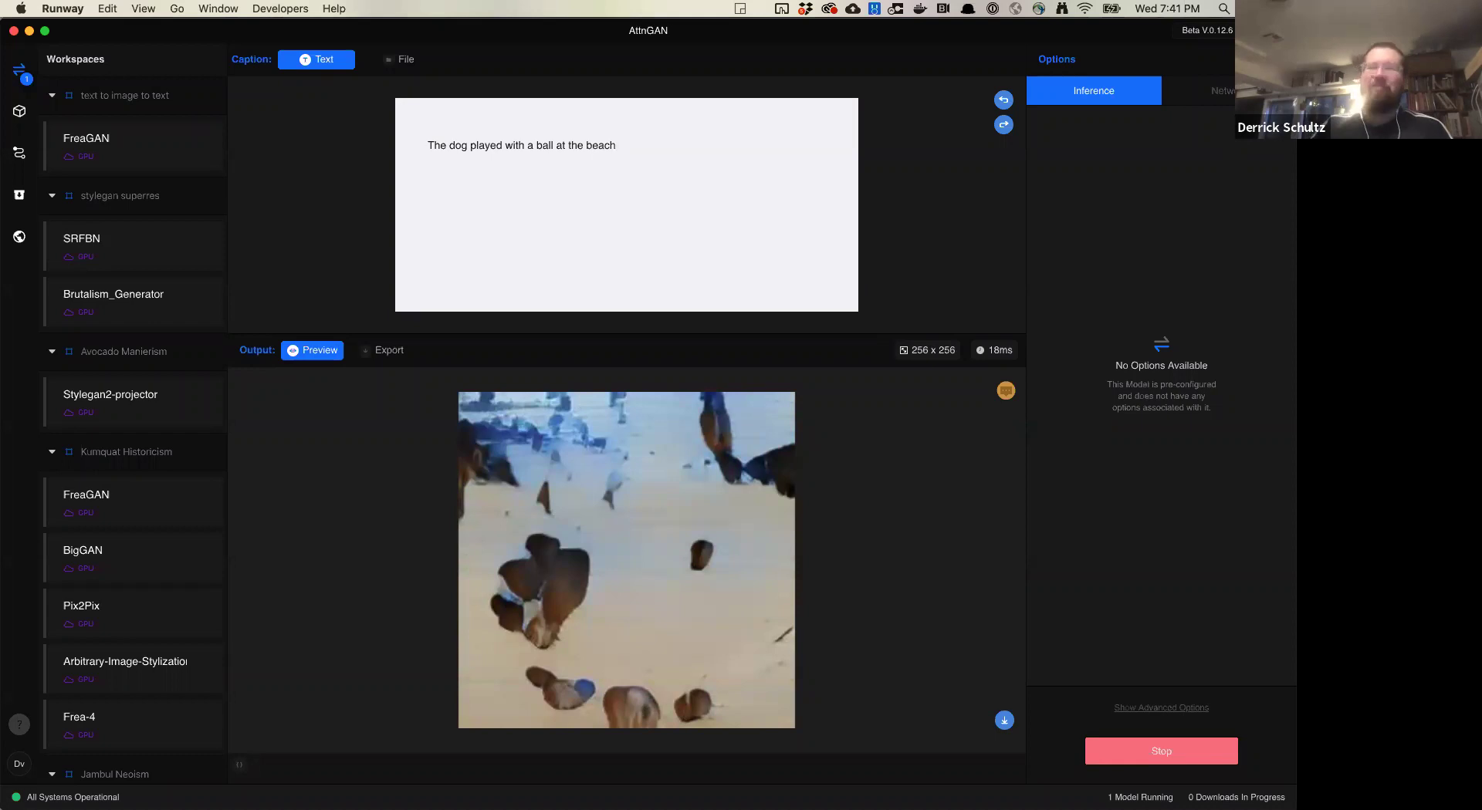
pyautogui.write('.')
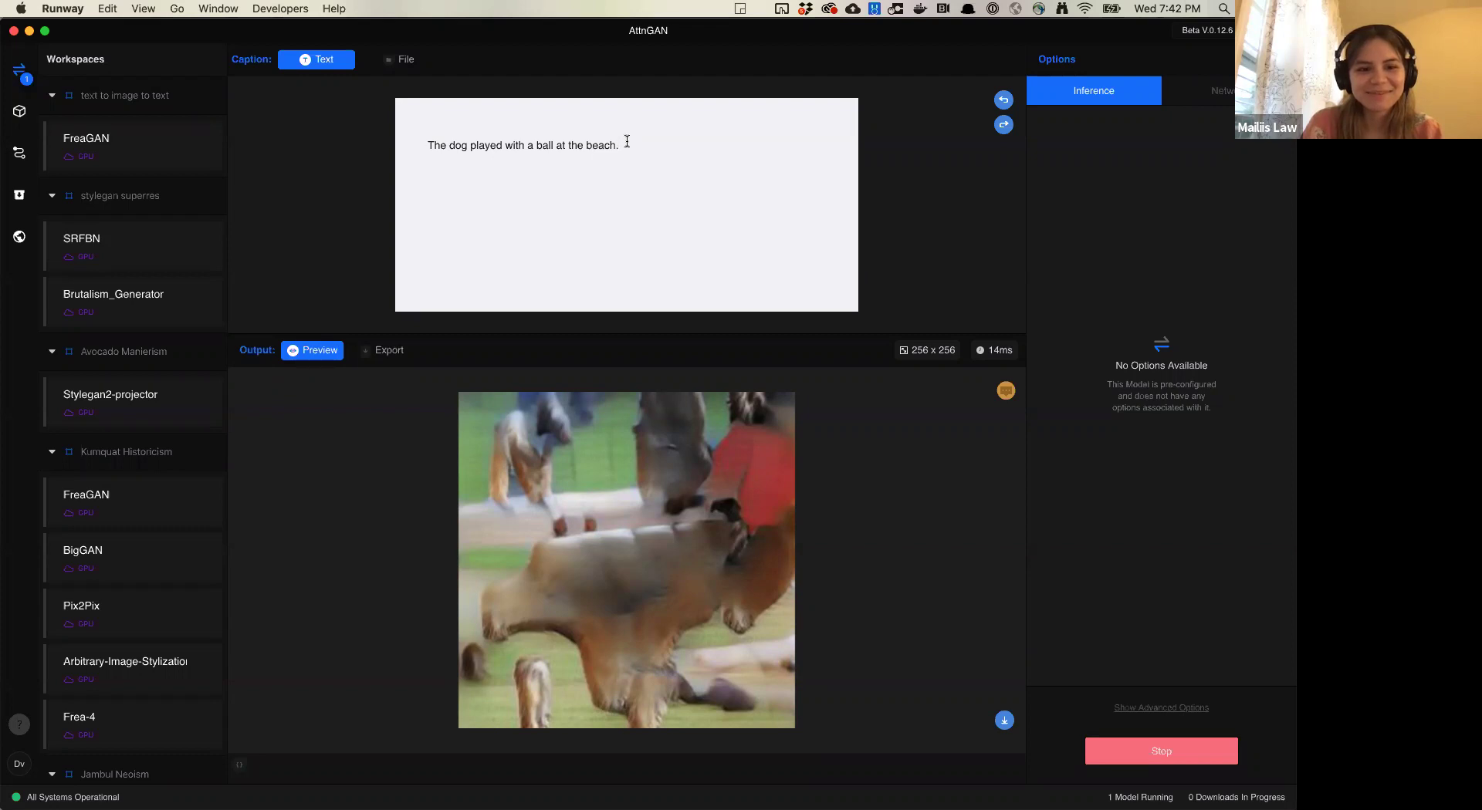
# Remove the beach wording and period from the caption and reword it as "The dog played with the ball".
pyautogui.moveTo(627, 142); pyautogui.dragTo(506, 154)
pyautogui.press('BackSpace')
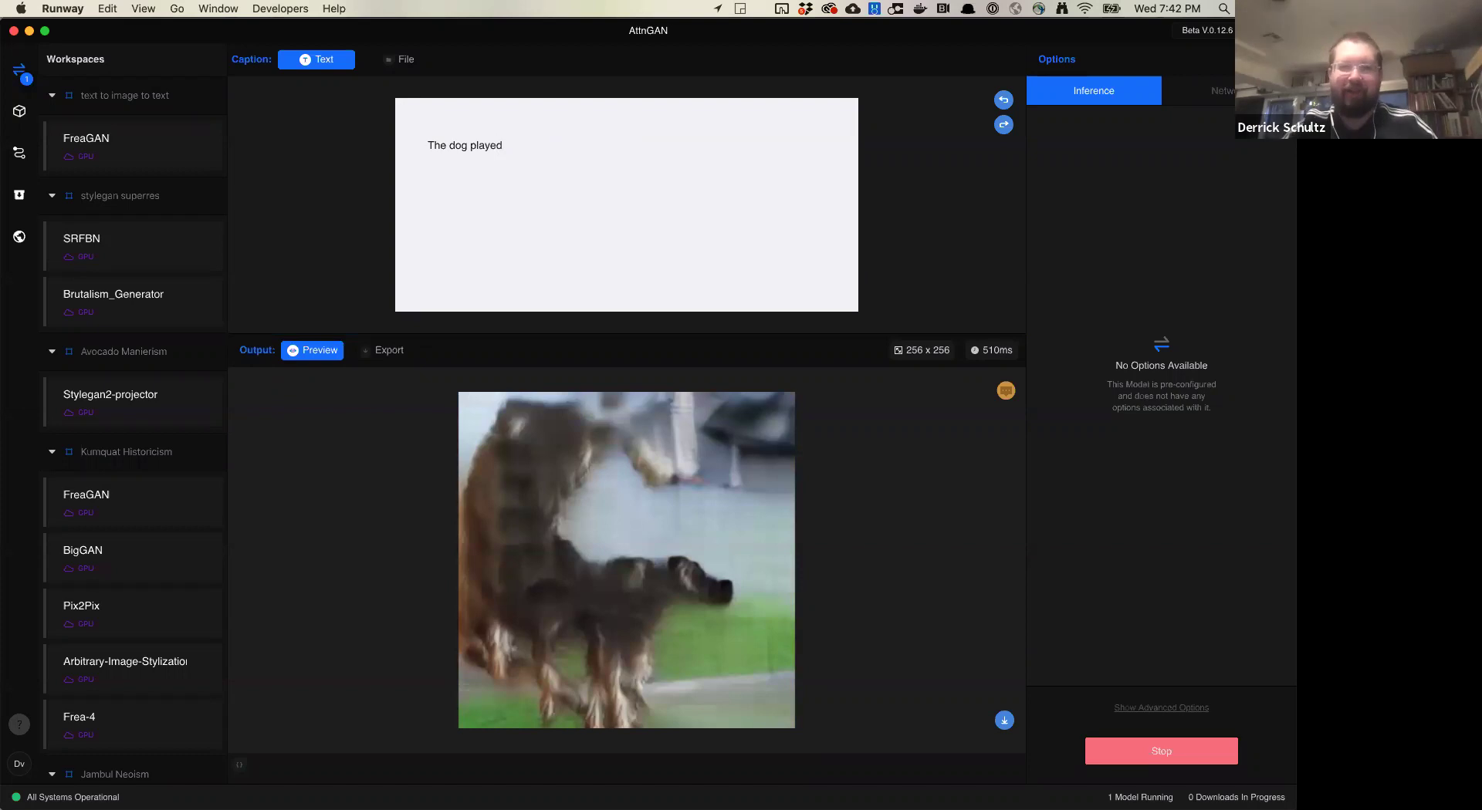
pyautogui.write('with a ball')
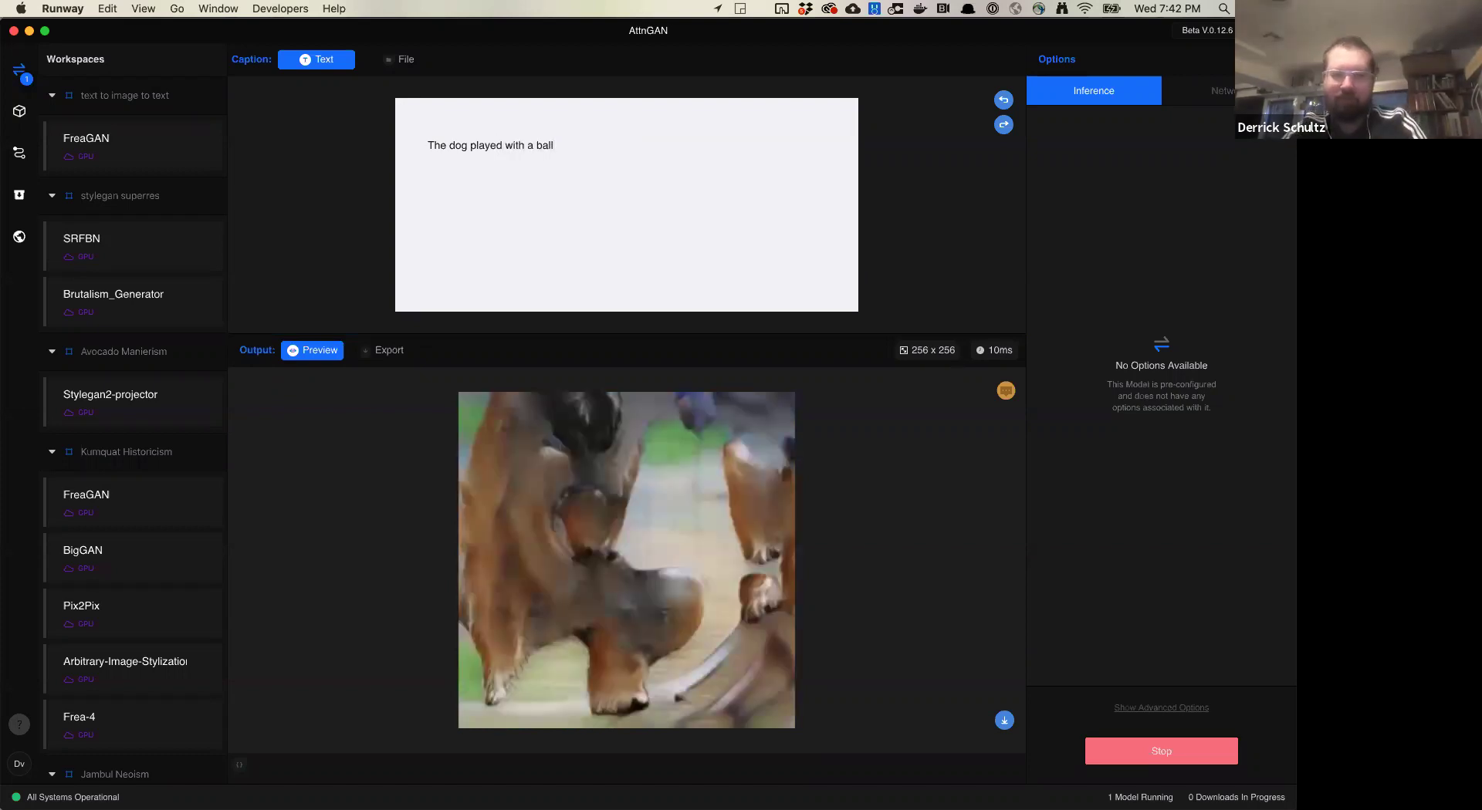
pyautogui.click(531, 145)
pyautogui.press('BackSpace')
pyautogui.write('the')
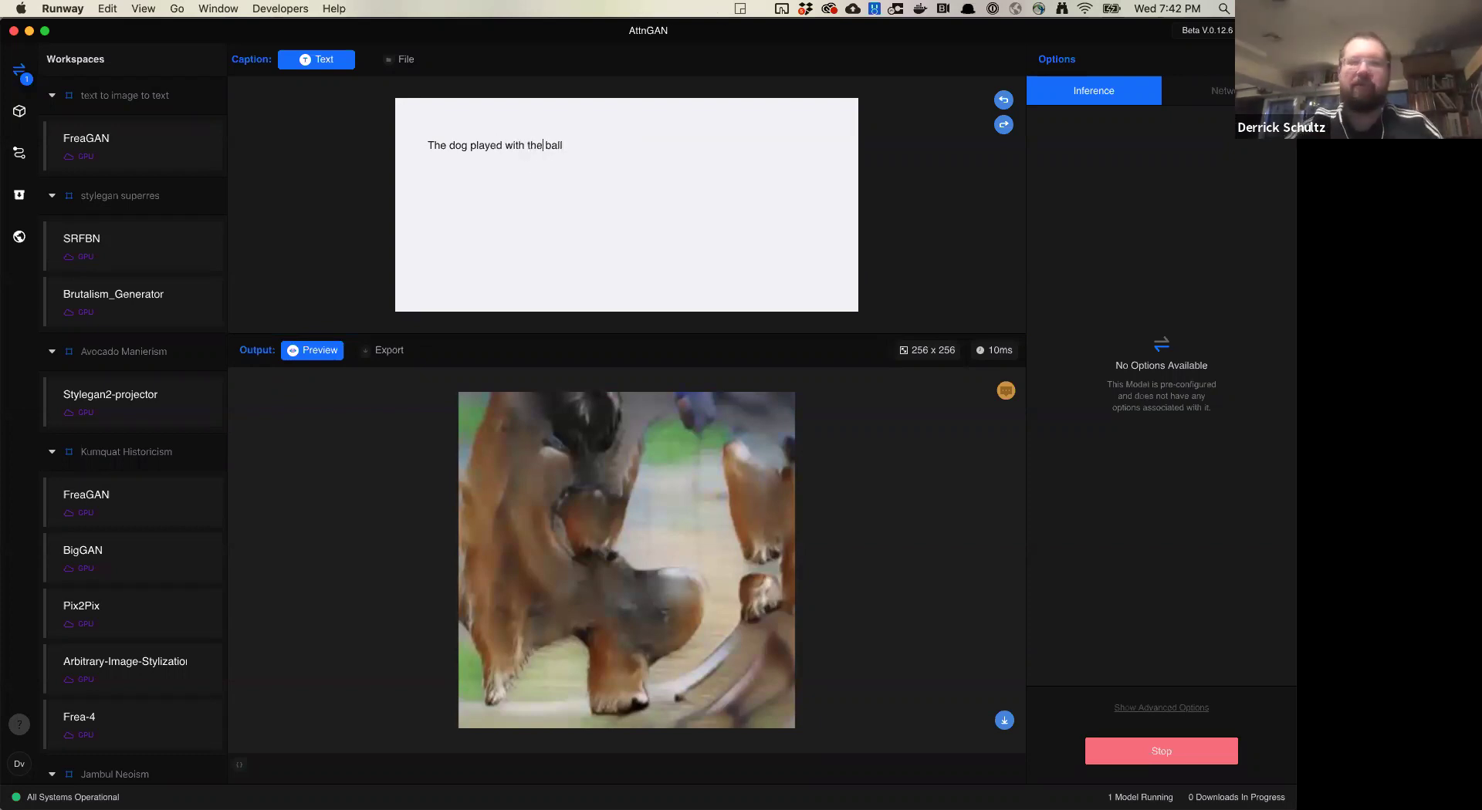
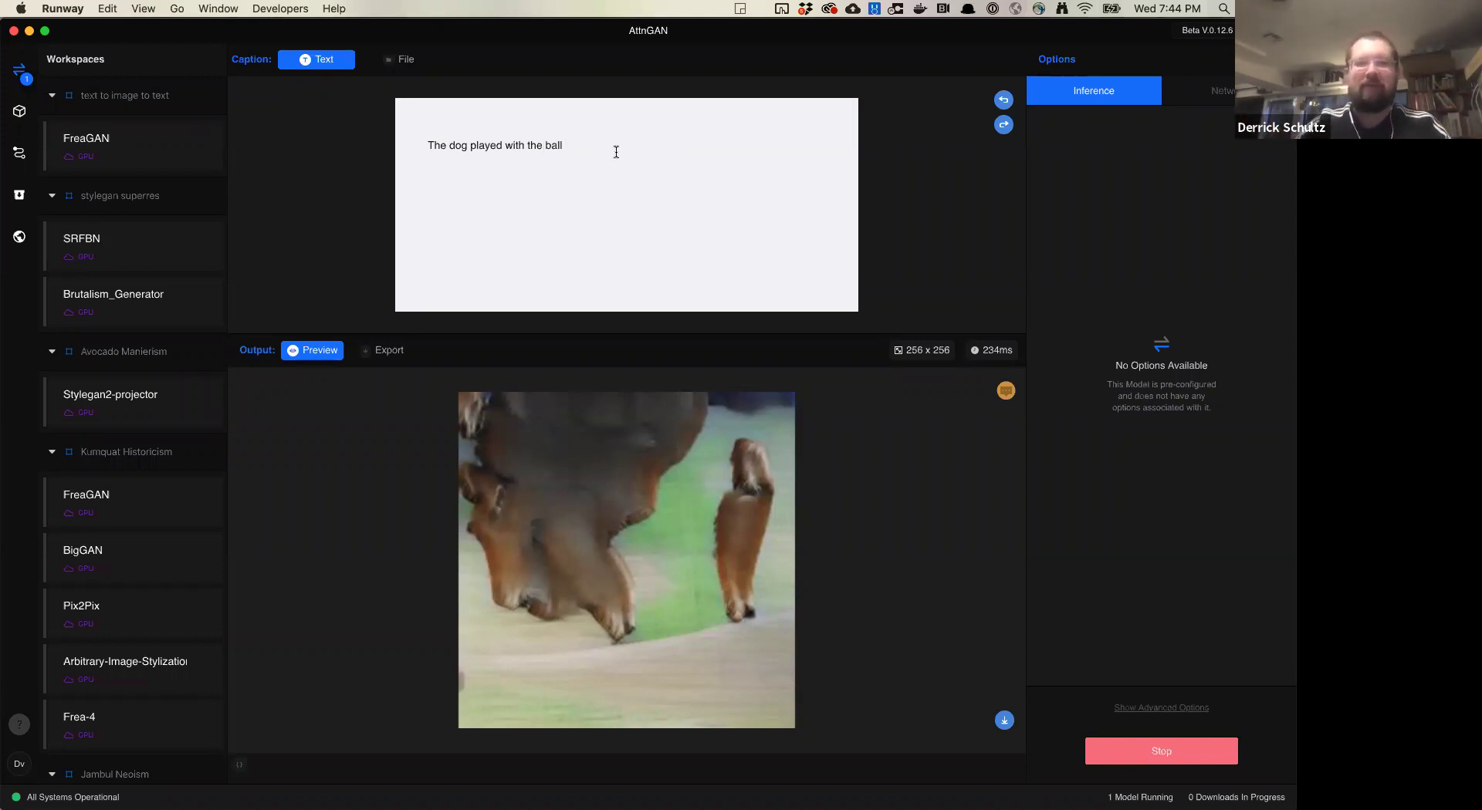
# Extend the caption with "at the beach" and a closing period.
pyautogui.write('at the beach')
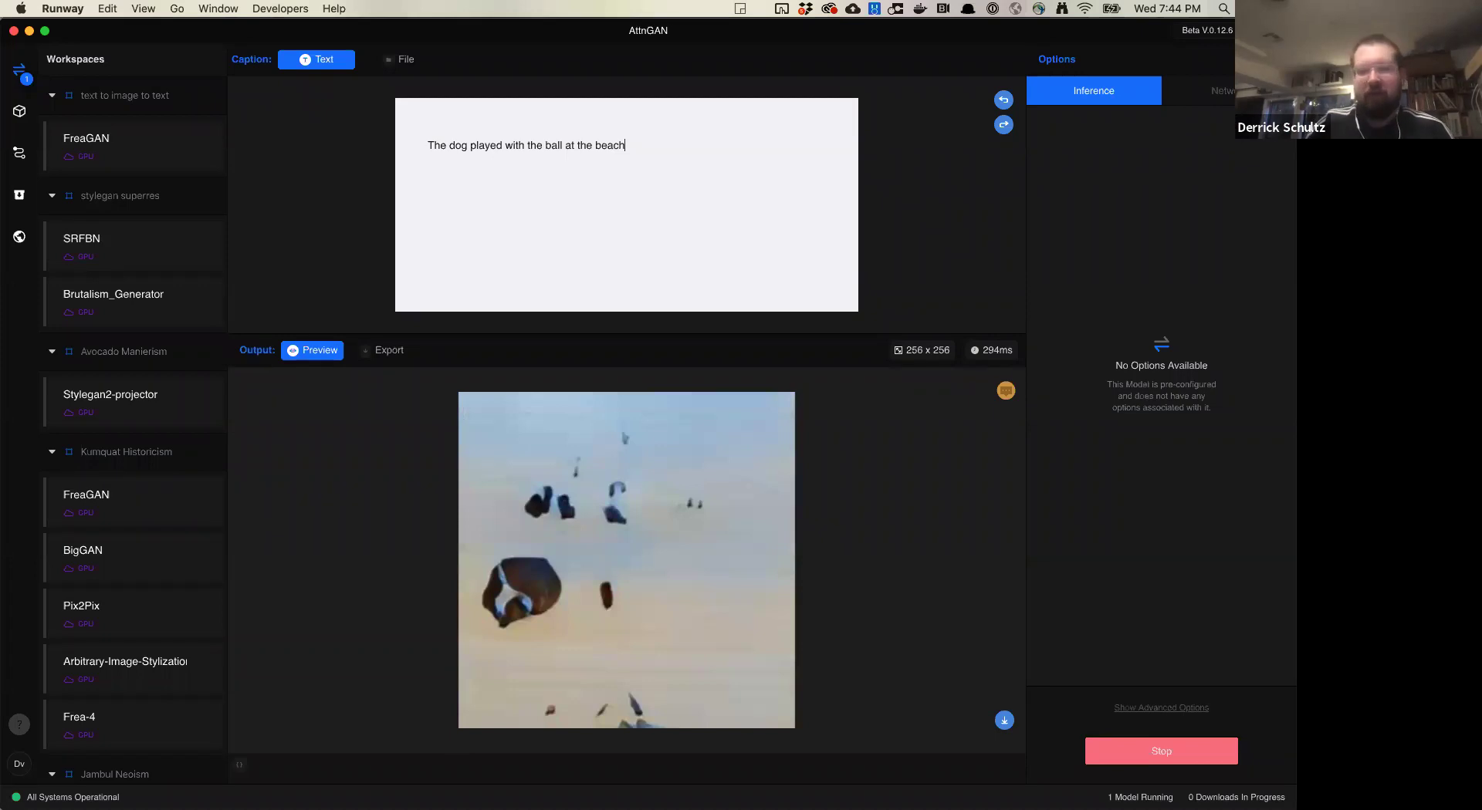
pyautogui.write('.')
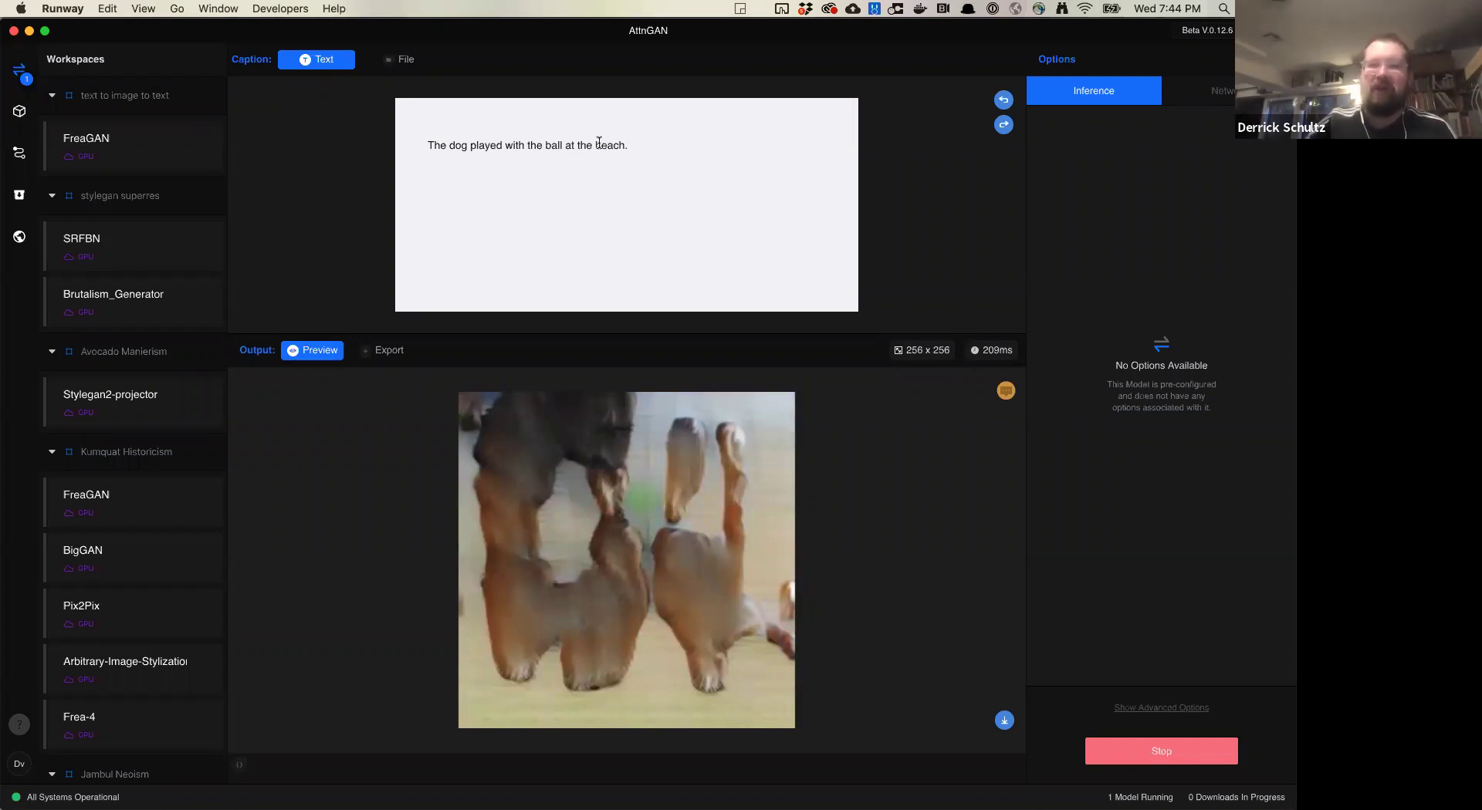
pyautogui.moveTo(596, 143); pyautogui.dragTo(617, 142)
pyautogui.click(633, 163)
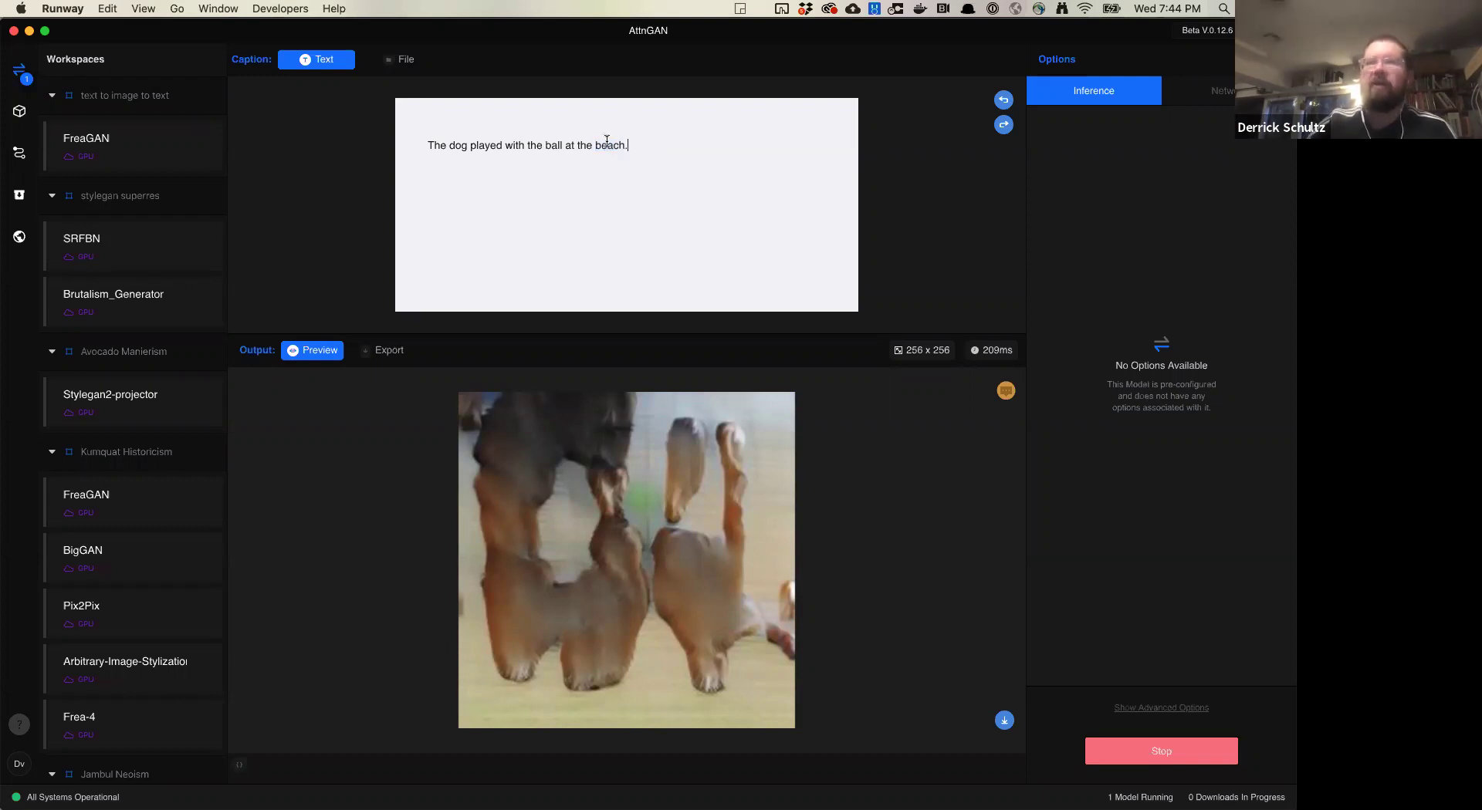
pyautogui.moveTo(595, 143); pyautogui.dragTo(631, 143)
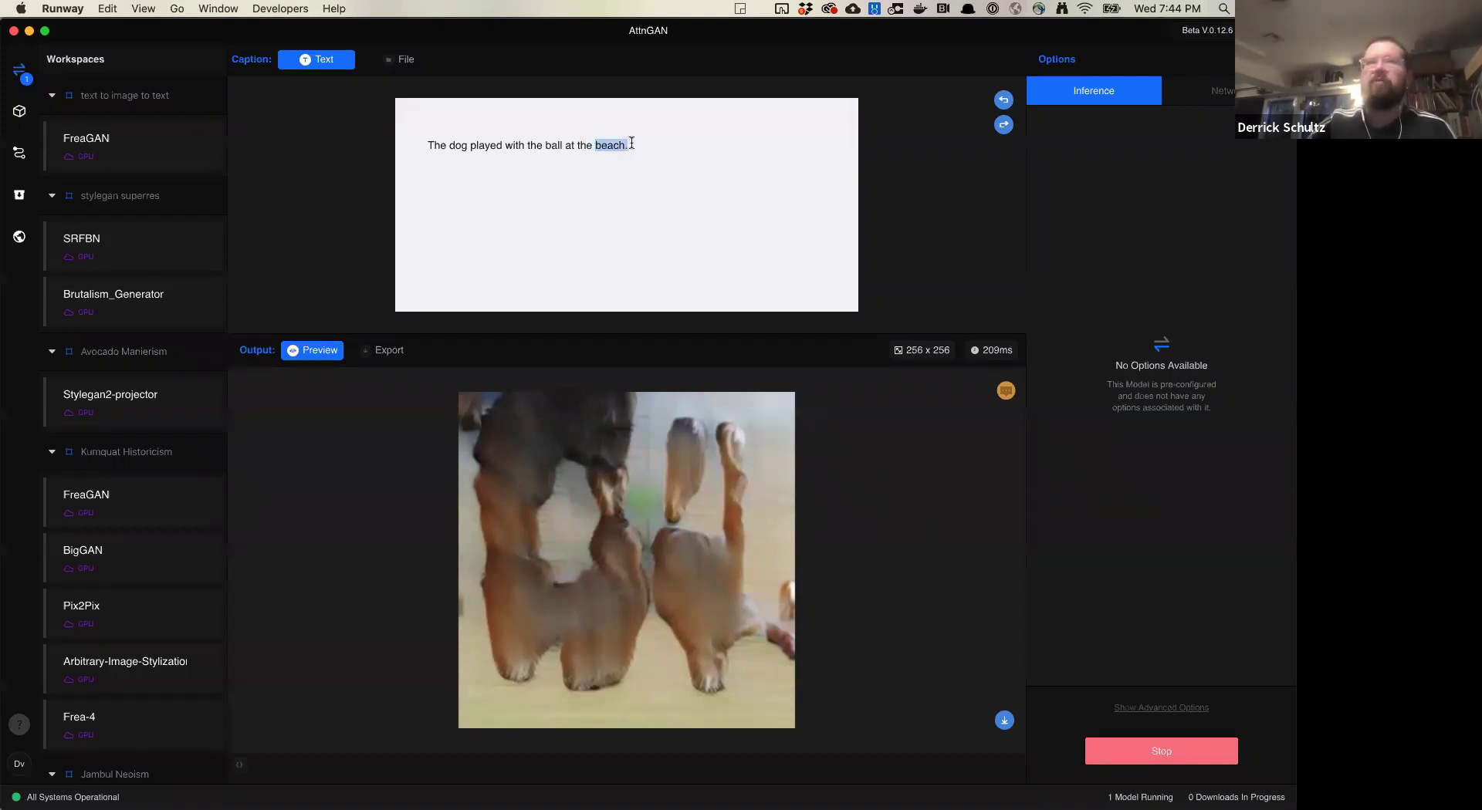
pyautogui.click(642, 185)
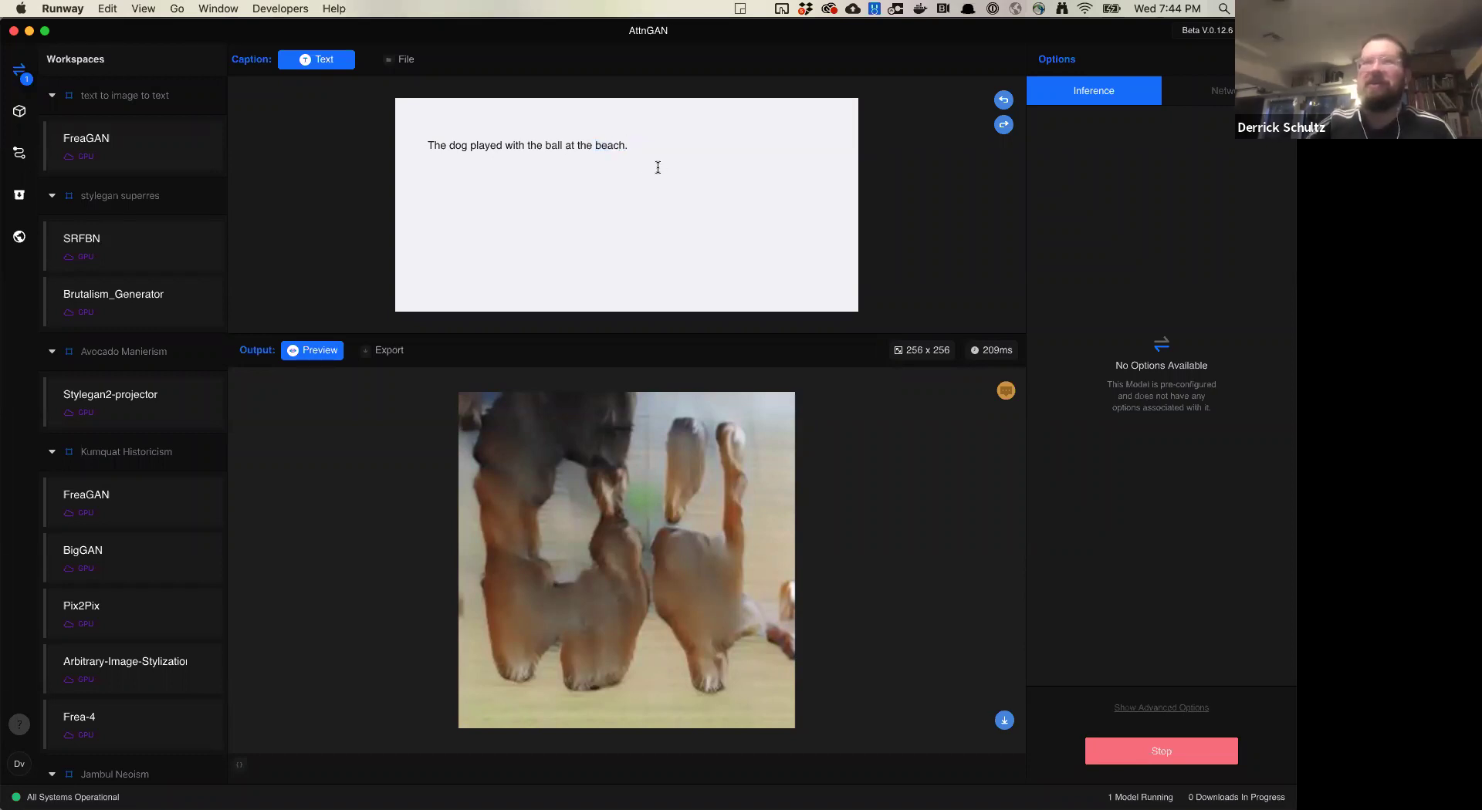
pyautogui.moveTo(636, 149); pyautogui.dragTo(582, 145)
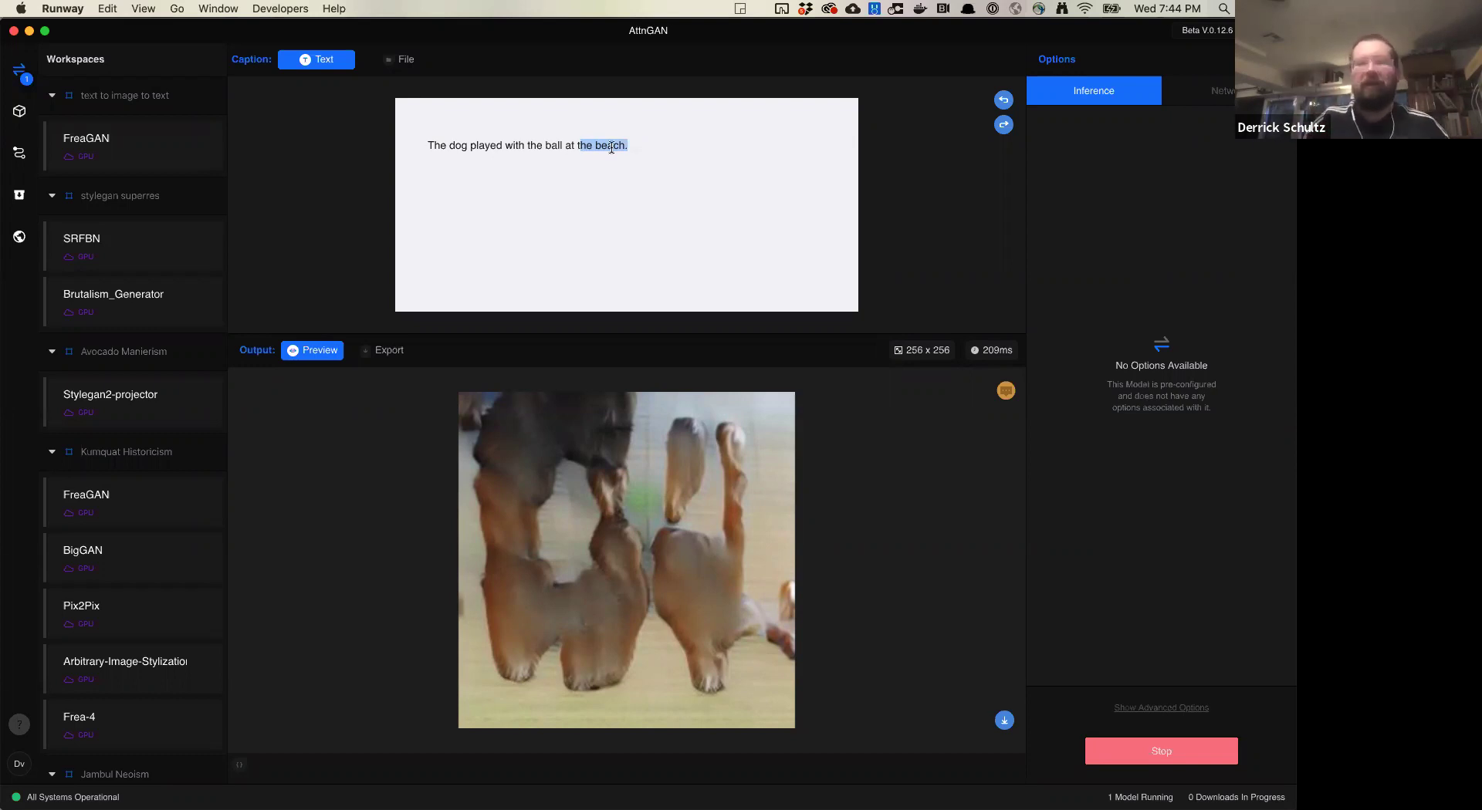
pyautogui.moveTo(628, 145); pyautogui.dragTo(622, 145)
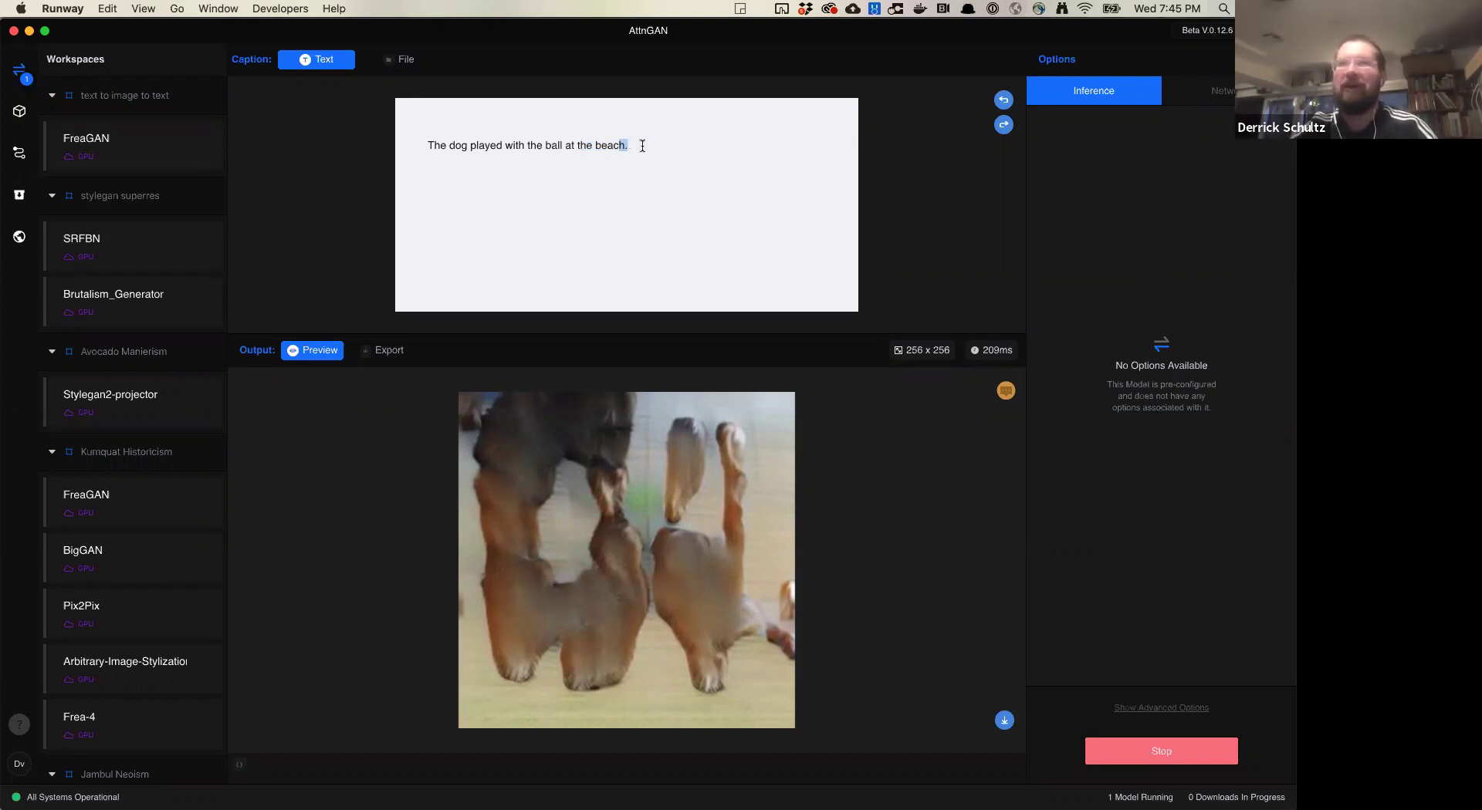
pyautogui.click(643, 145)
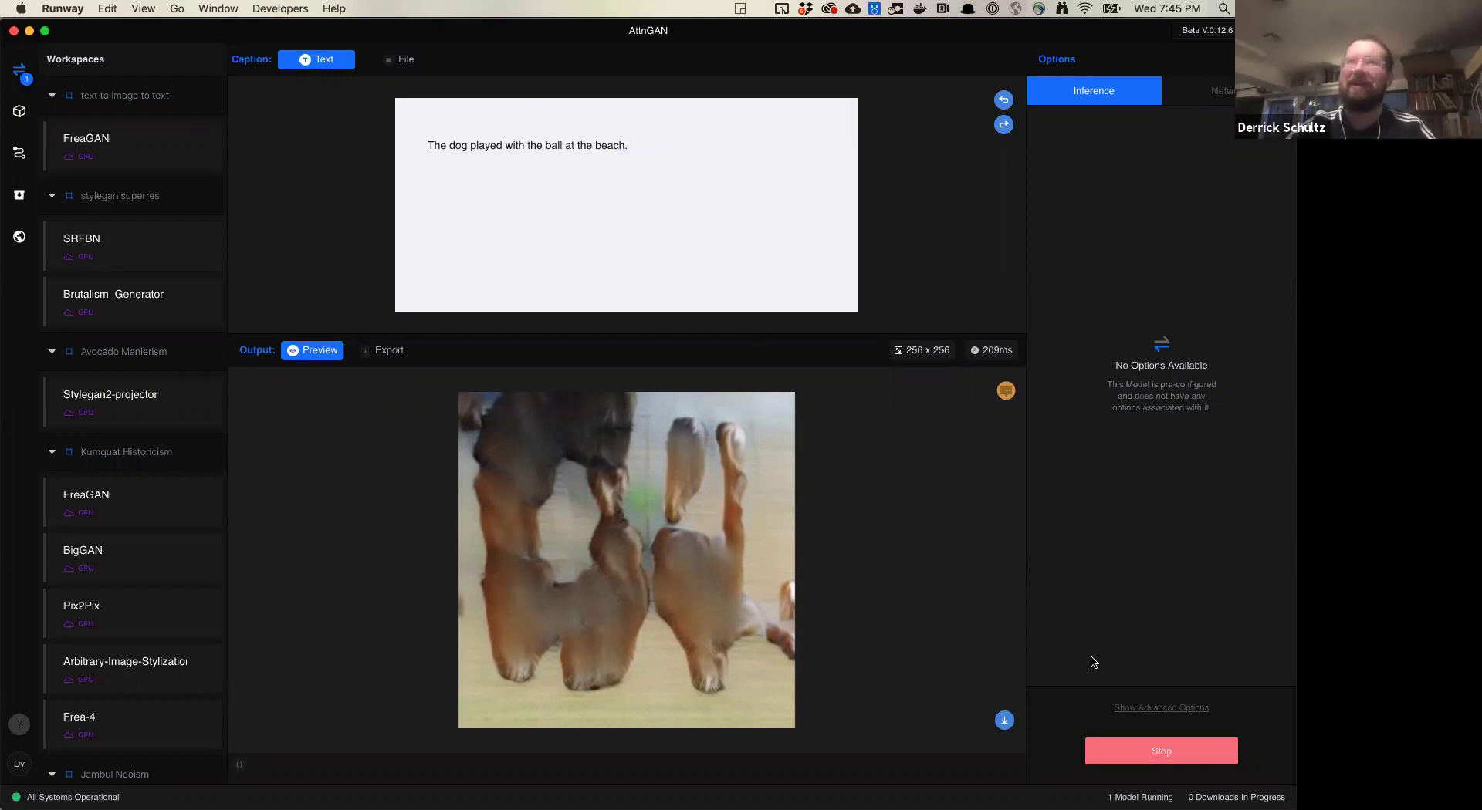
# Stop the remotely running AttnGAN model.
pyautogui.click(1125, 745)
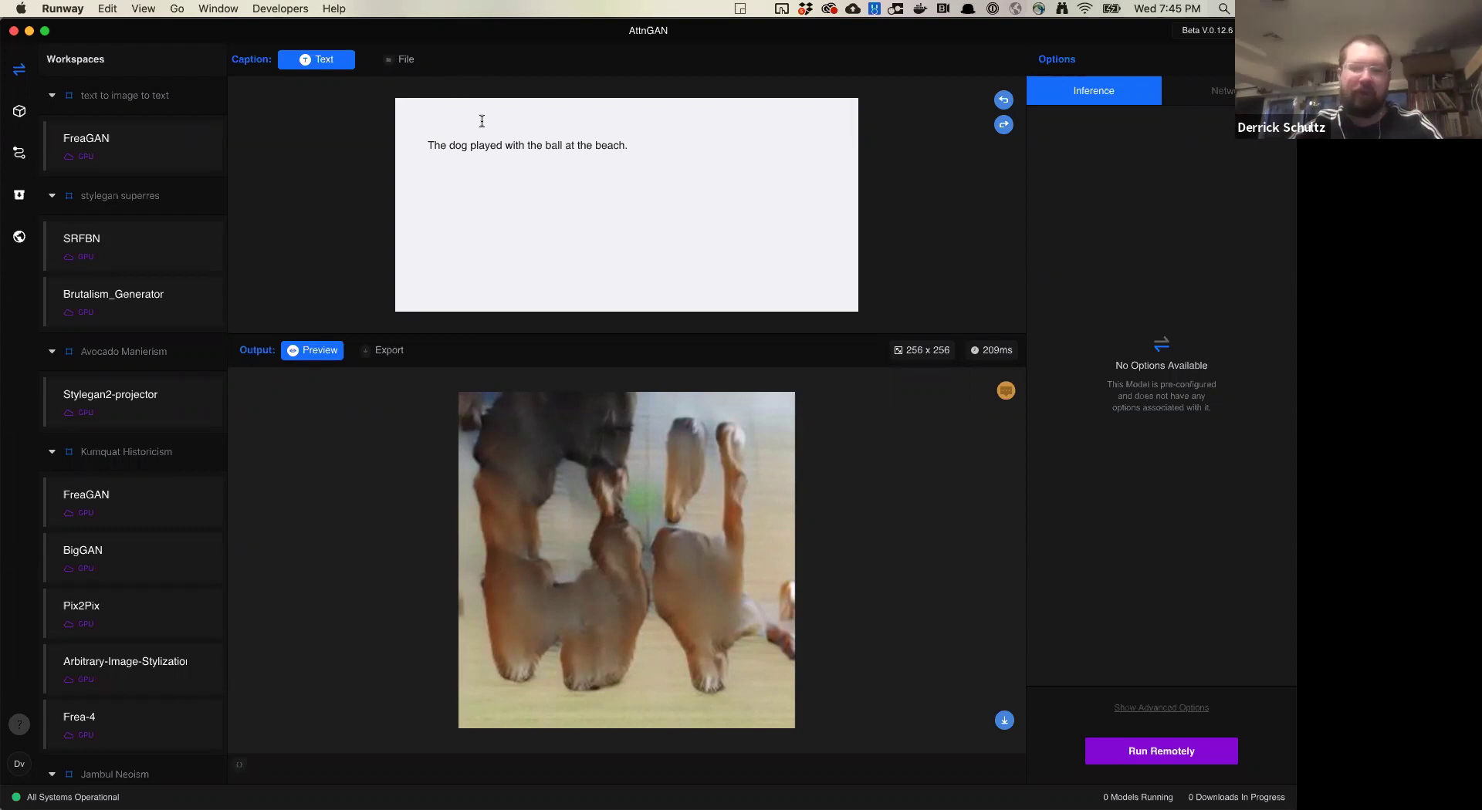
# Switch to the "SSHH Artificial Images RunwayML: Week 1" deck in Chrome, present it, and advance to the robot image after "Machine Learning 101".
pyautogui.press('super+Tab')
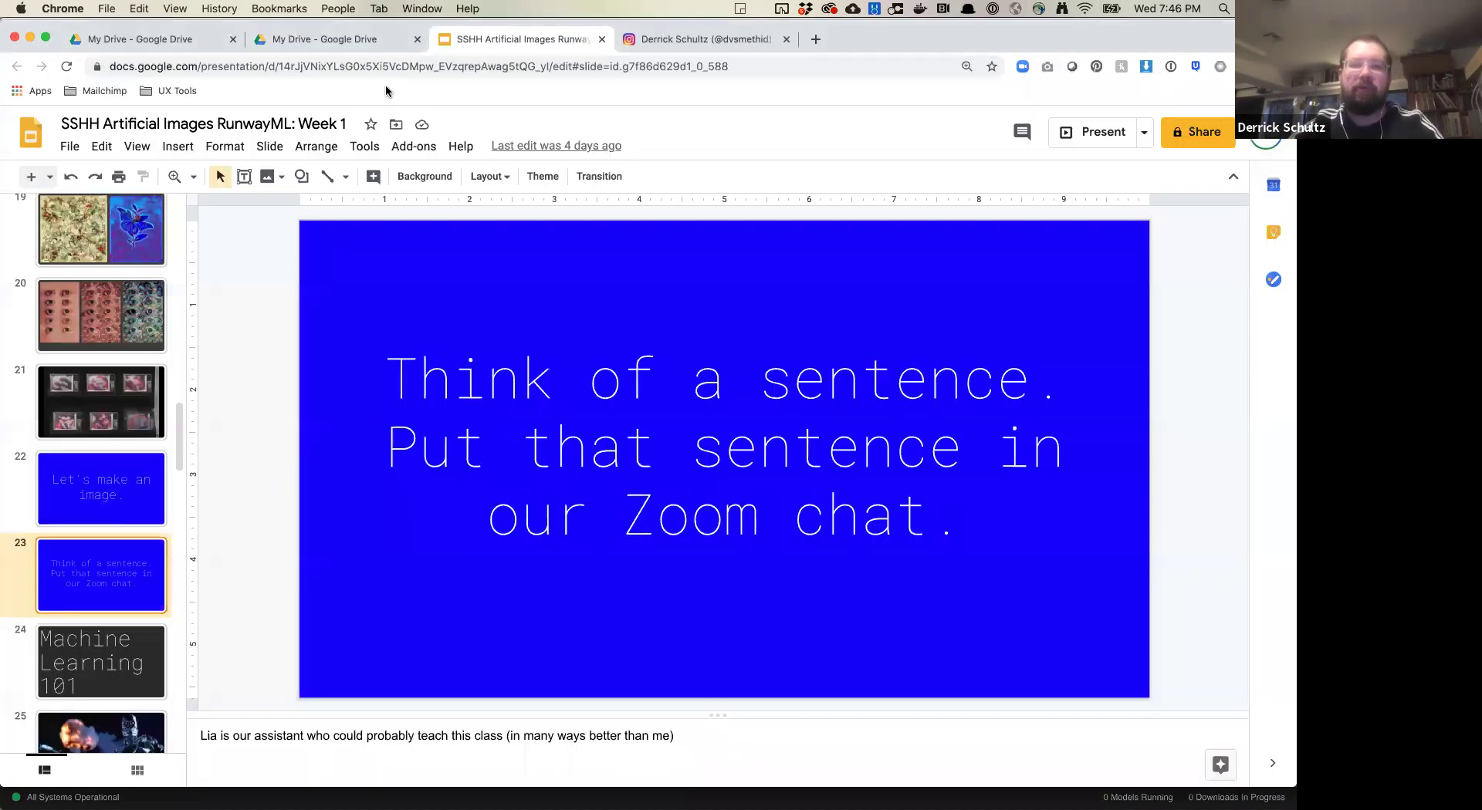
pyautogui.click(1085, 133)
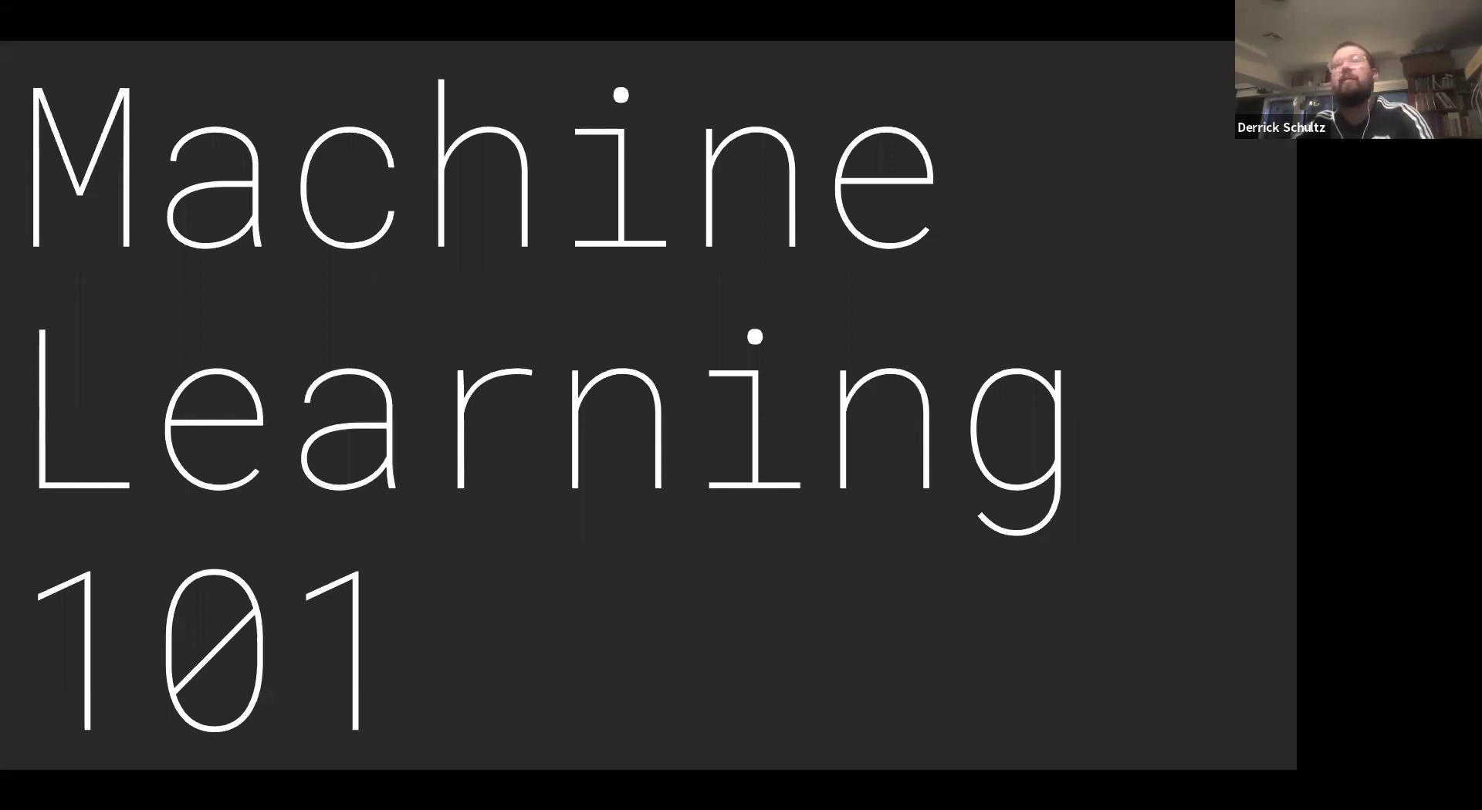
pyautogui.press('Right')
pyautogui.press('Left')
pyautogui.press('Right')
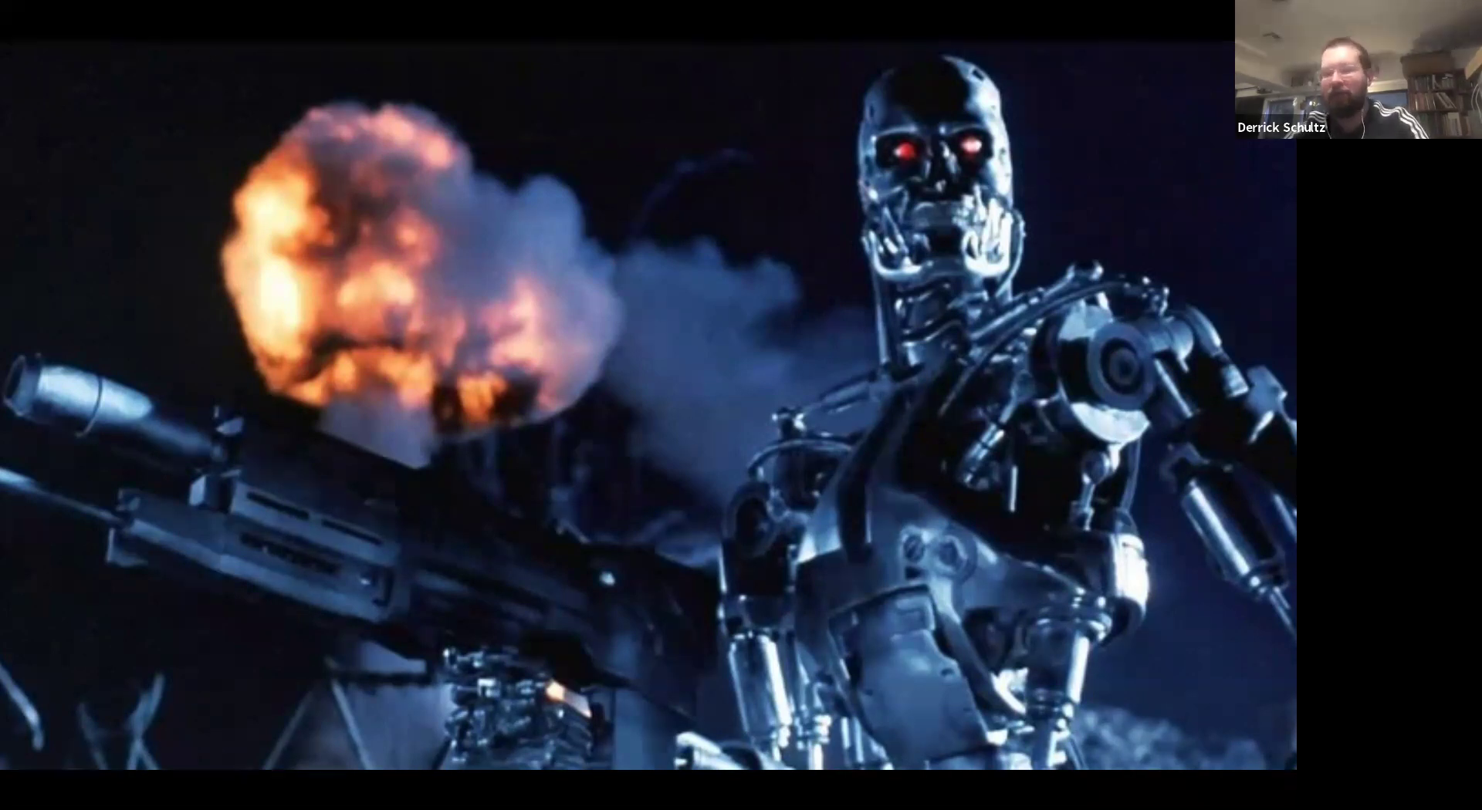
# Advance to the "GENERAL A.I." slide, return to the robot image, and move forward through the presentation again.
pyautogui.press('Right')
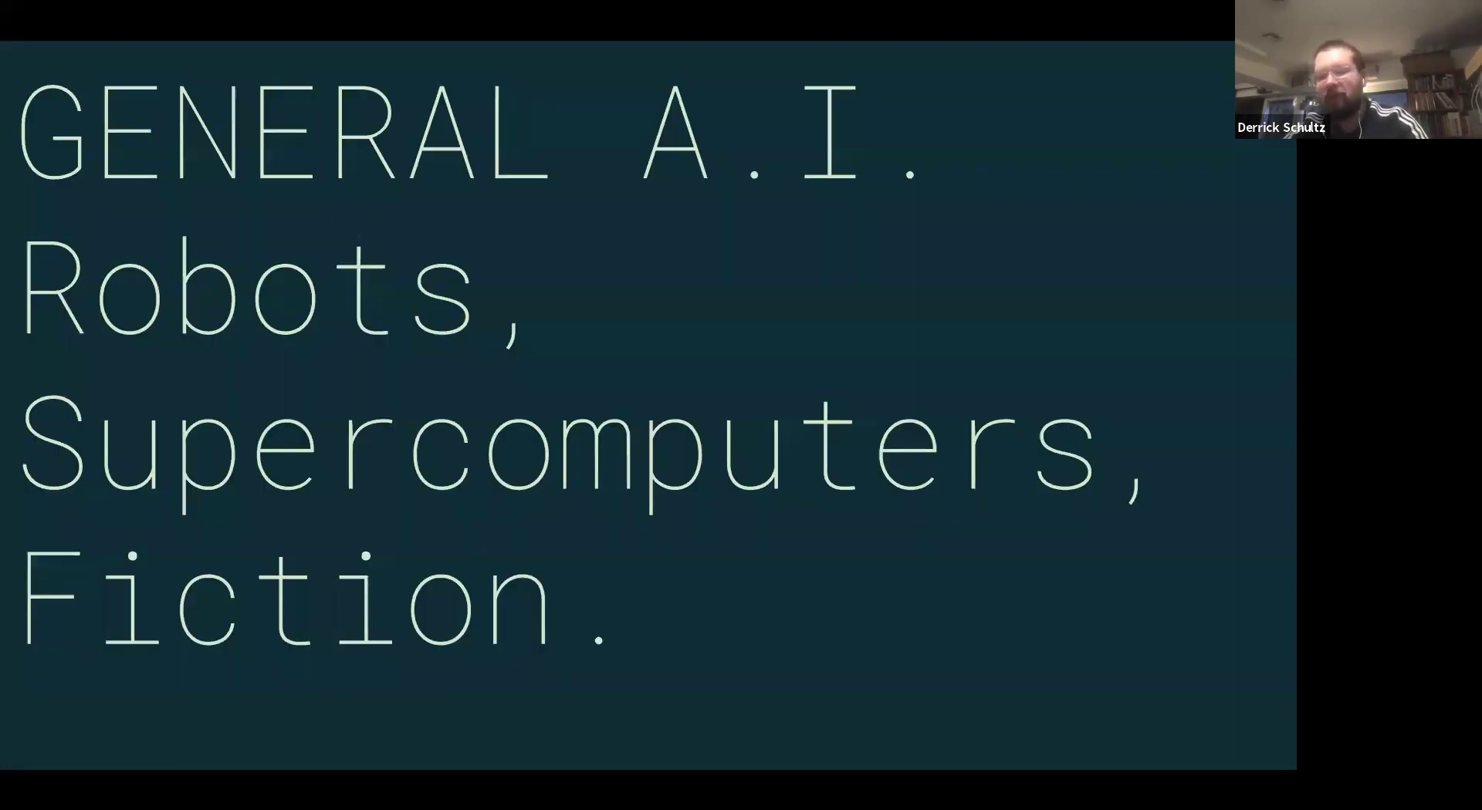
pyautogui.press('Left')
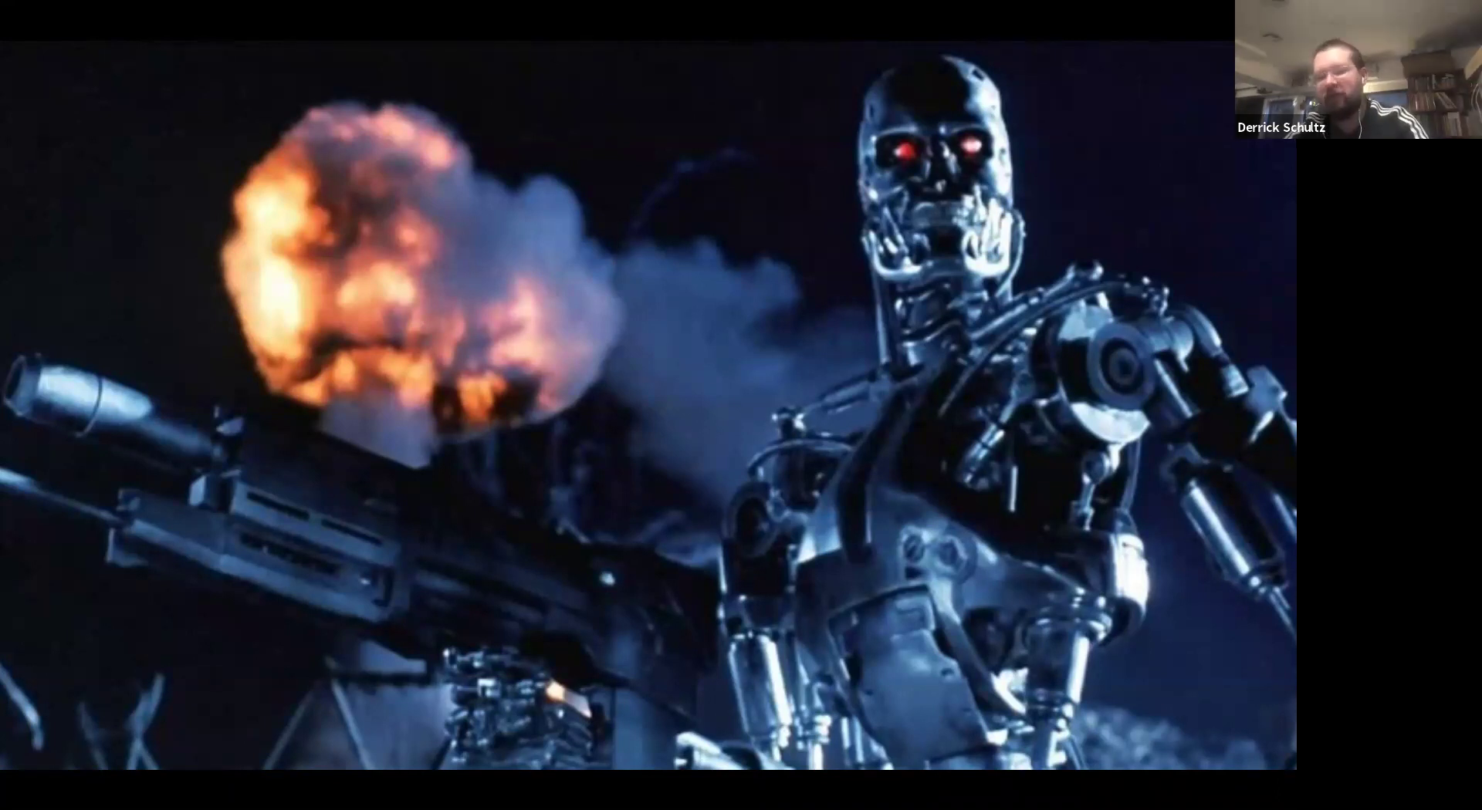
pyautogui.press('Right')
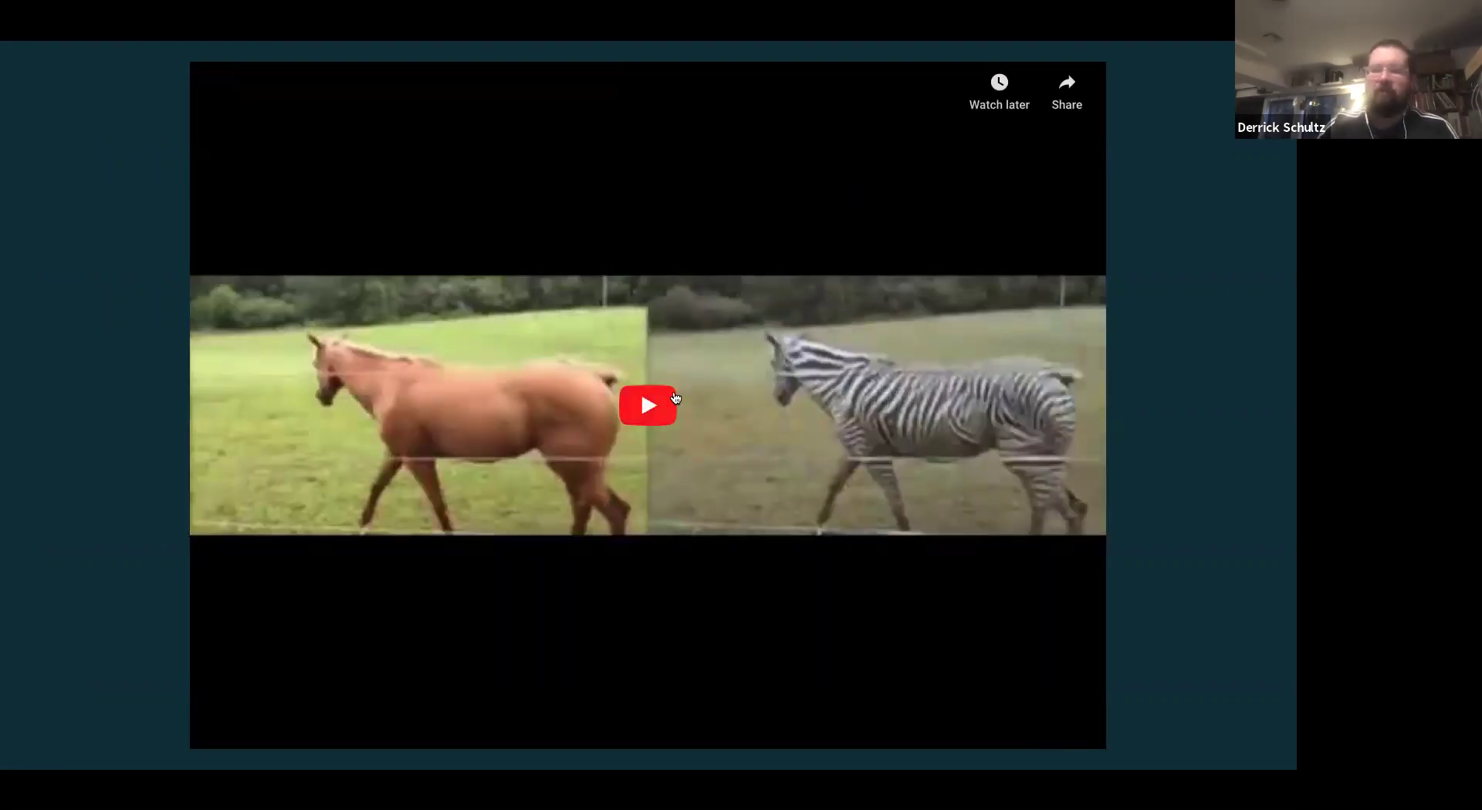
# Start the embedded horse-to-zebra video and go back to the "ML PROCESS" slide.
pyautogui.click(673, 397)
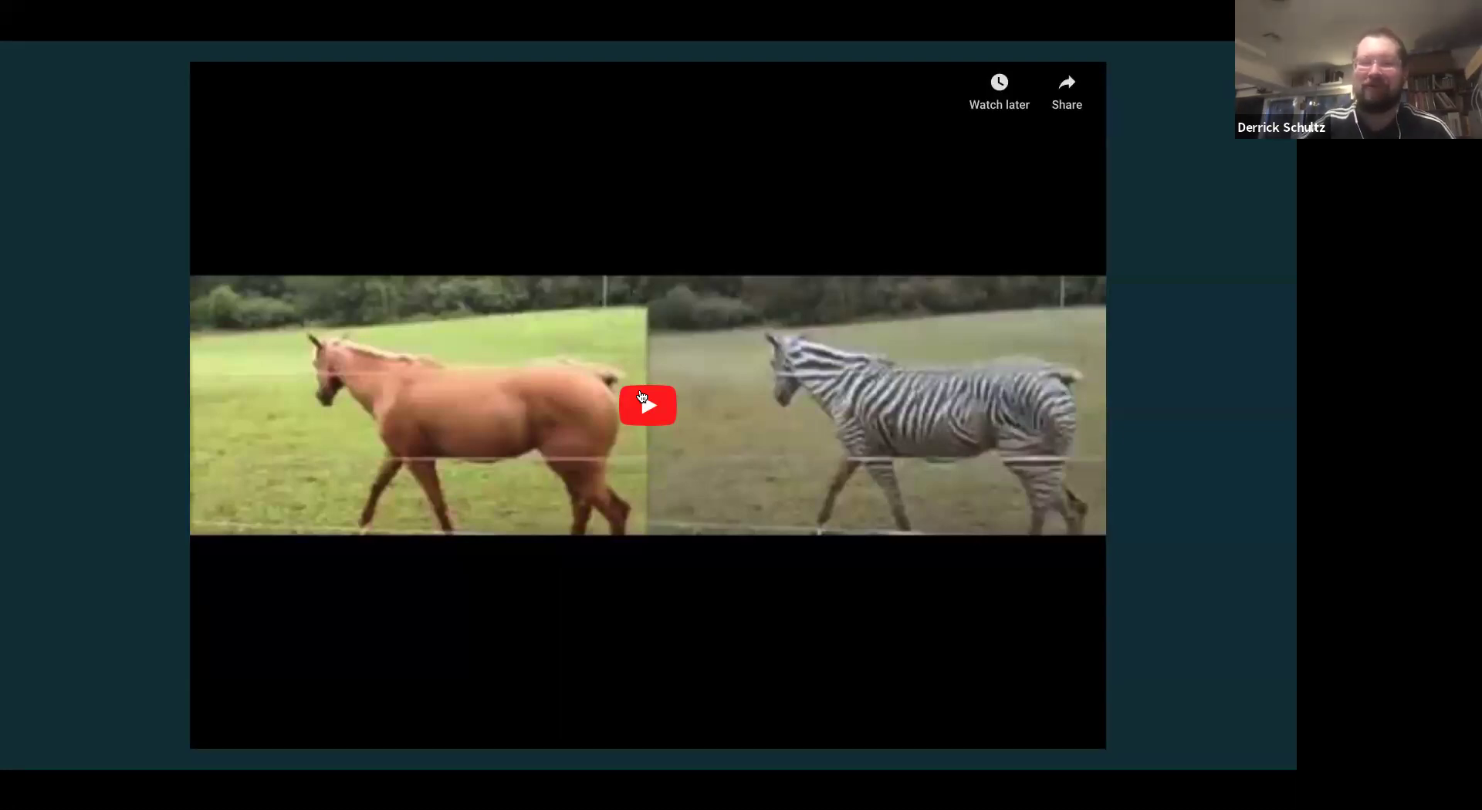
pyautogui.press('Left')
pyautogui.press('Right')
pyautogui.press('Left')
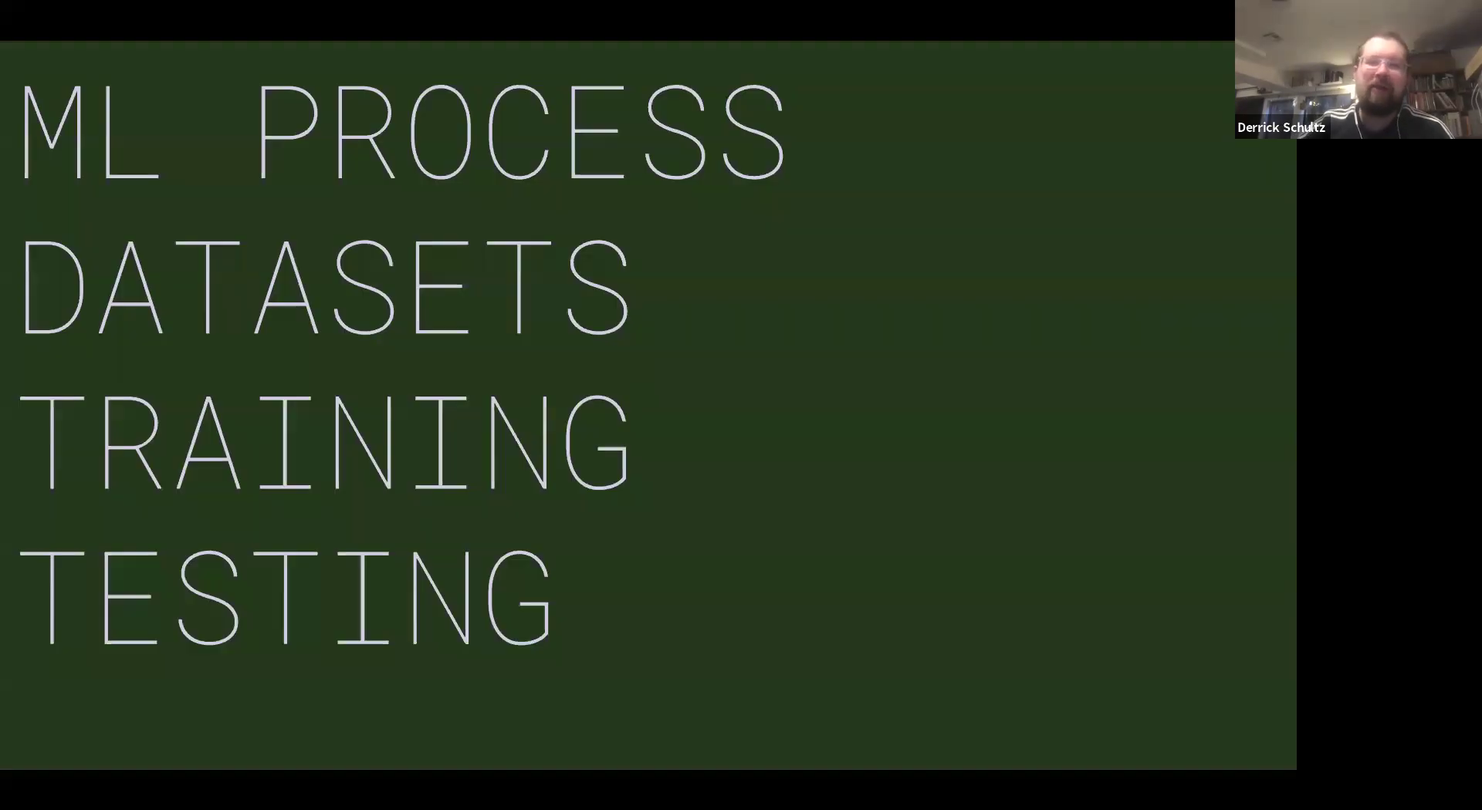
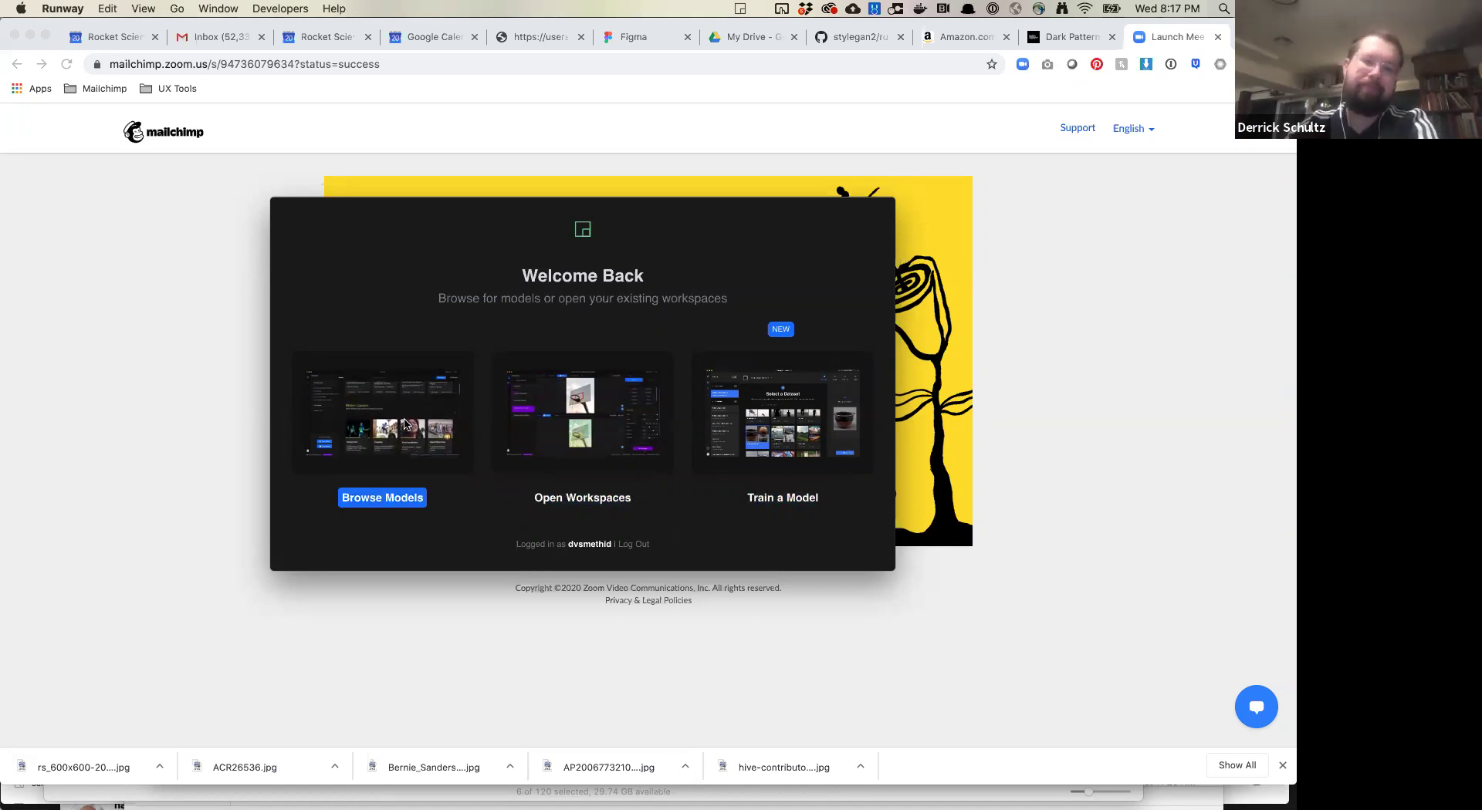
# In Runway, enter the model browser from the welcome window and open the complete list of models.
pyautogui.click(404, 423)
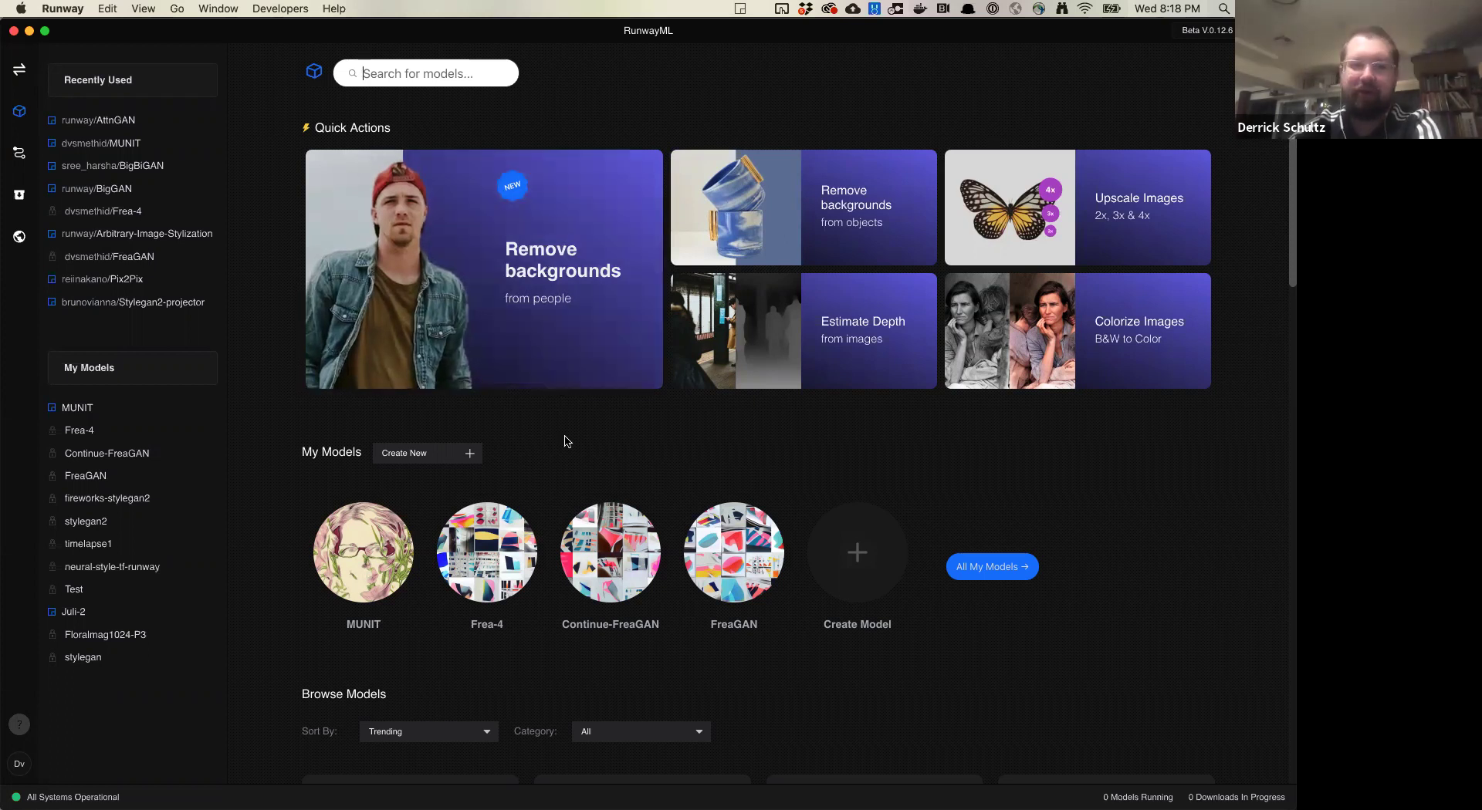
pyautogui.scroll(-1, 567, 442)
pyautogui.scroll(-8, 567, 441)
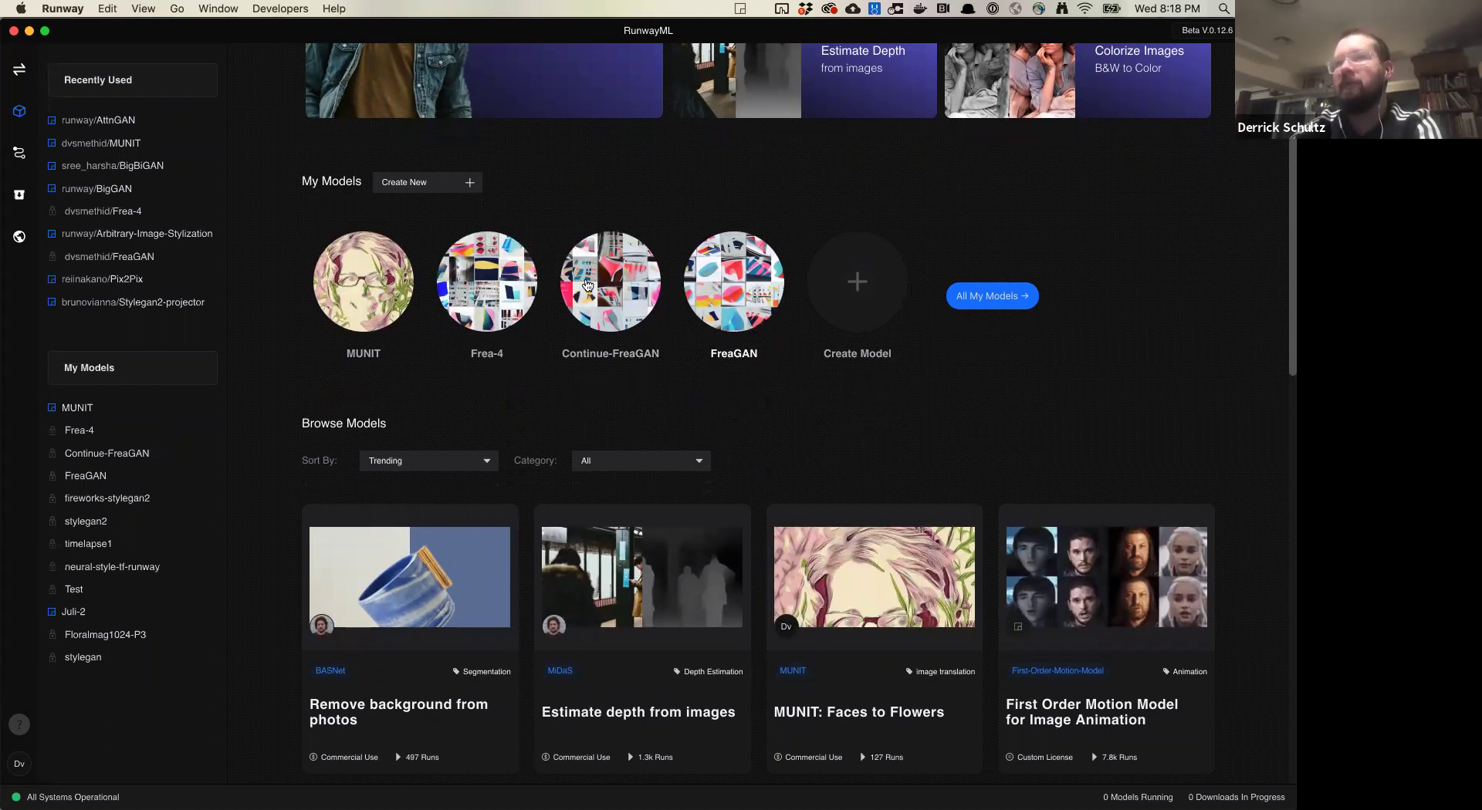
pyautogui.scroll(-10, 780, 410)
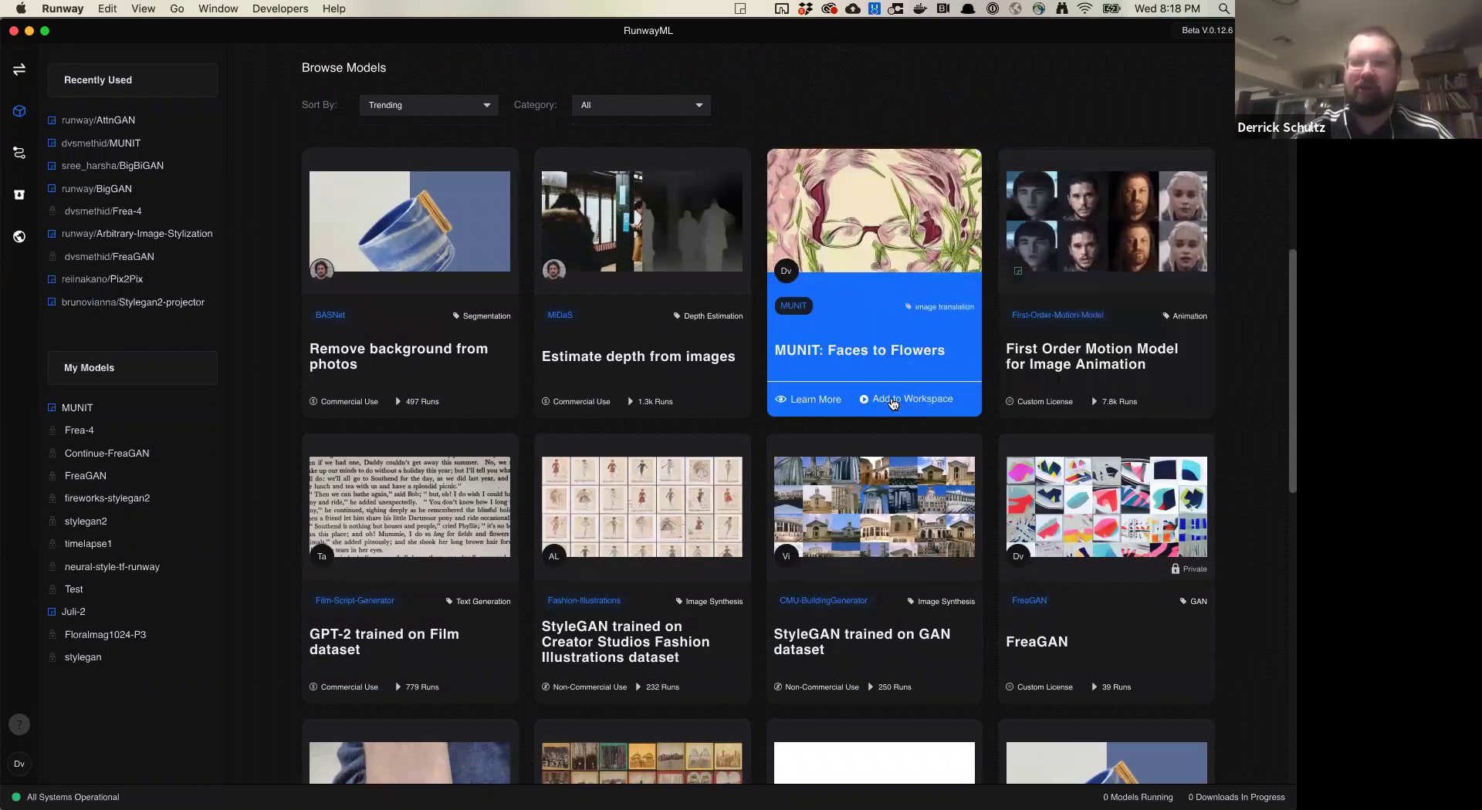
pyautogui.scroll(-1, 889, 399)
pyautogui.scroll(-20, 893, 404)
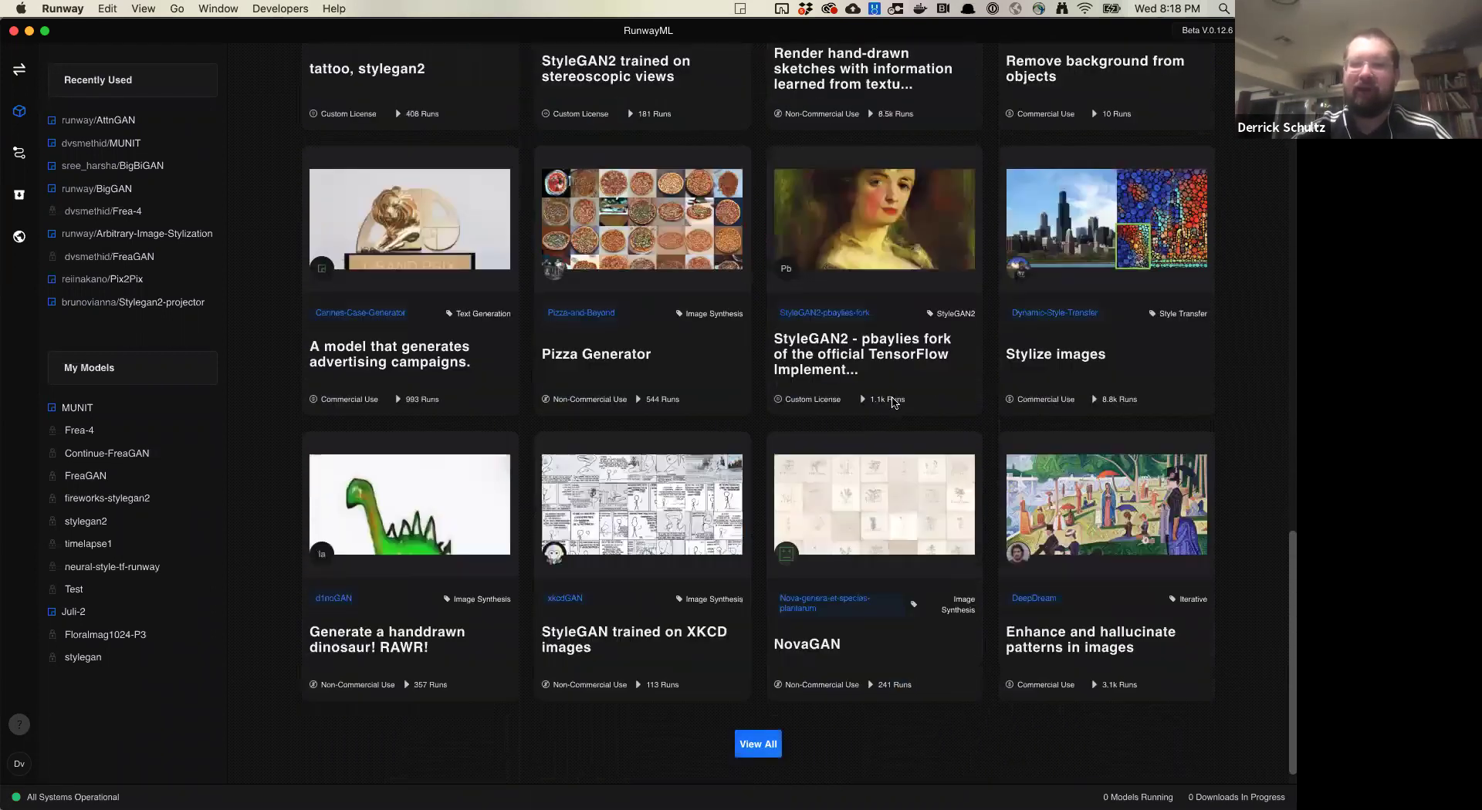
pyautogui.click(759, 723)
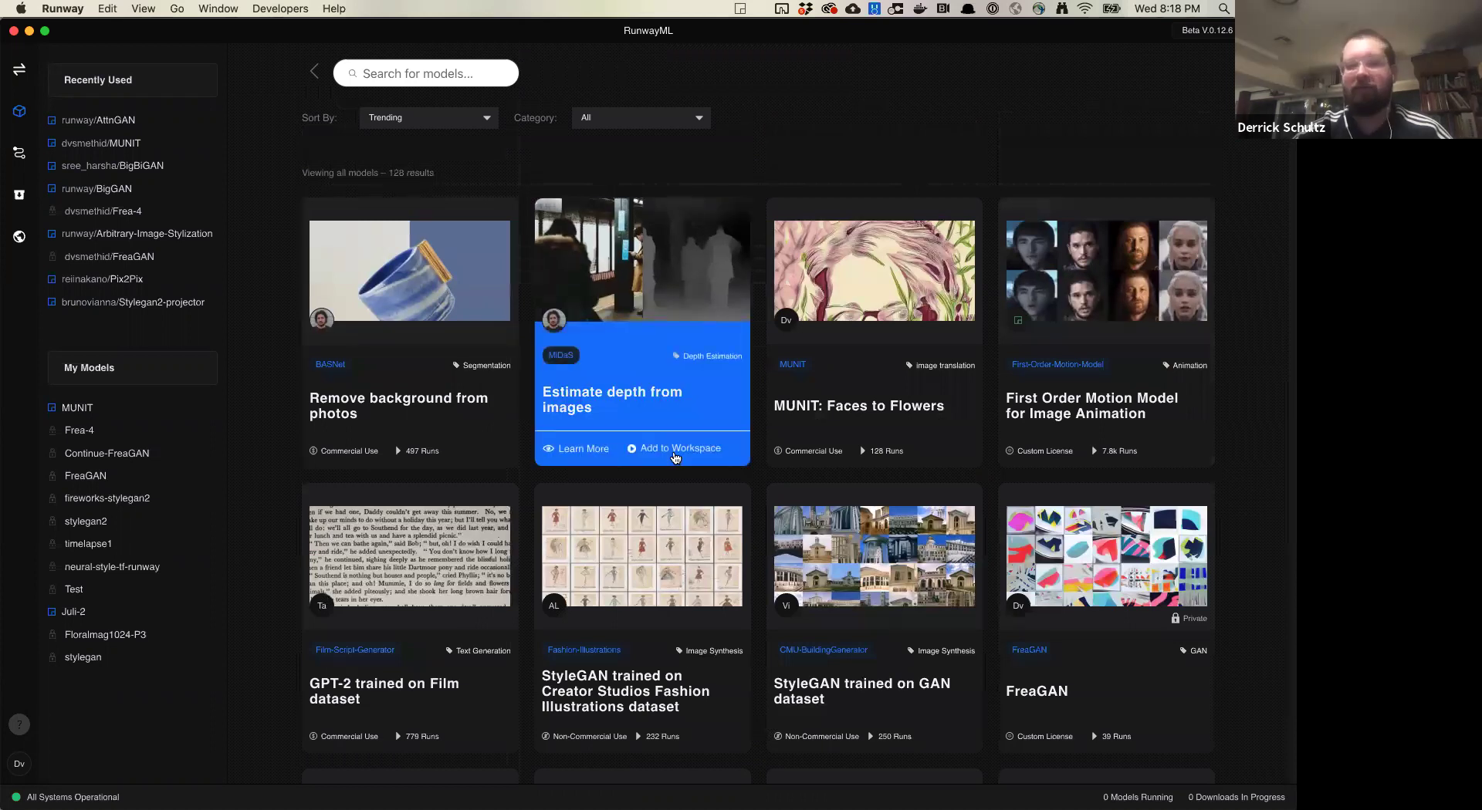
# Look over the full model list and filter it to the Community (Style GAN) category.
pyautogui.scroll(-3, 678, 454)
pyautogui.scroll(-5, 675, 457)
pyautogui.scroll(-5, 675, 457)
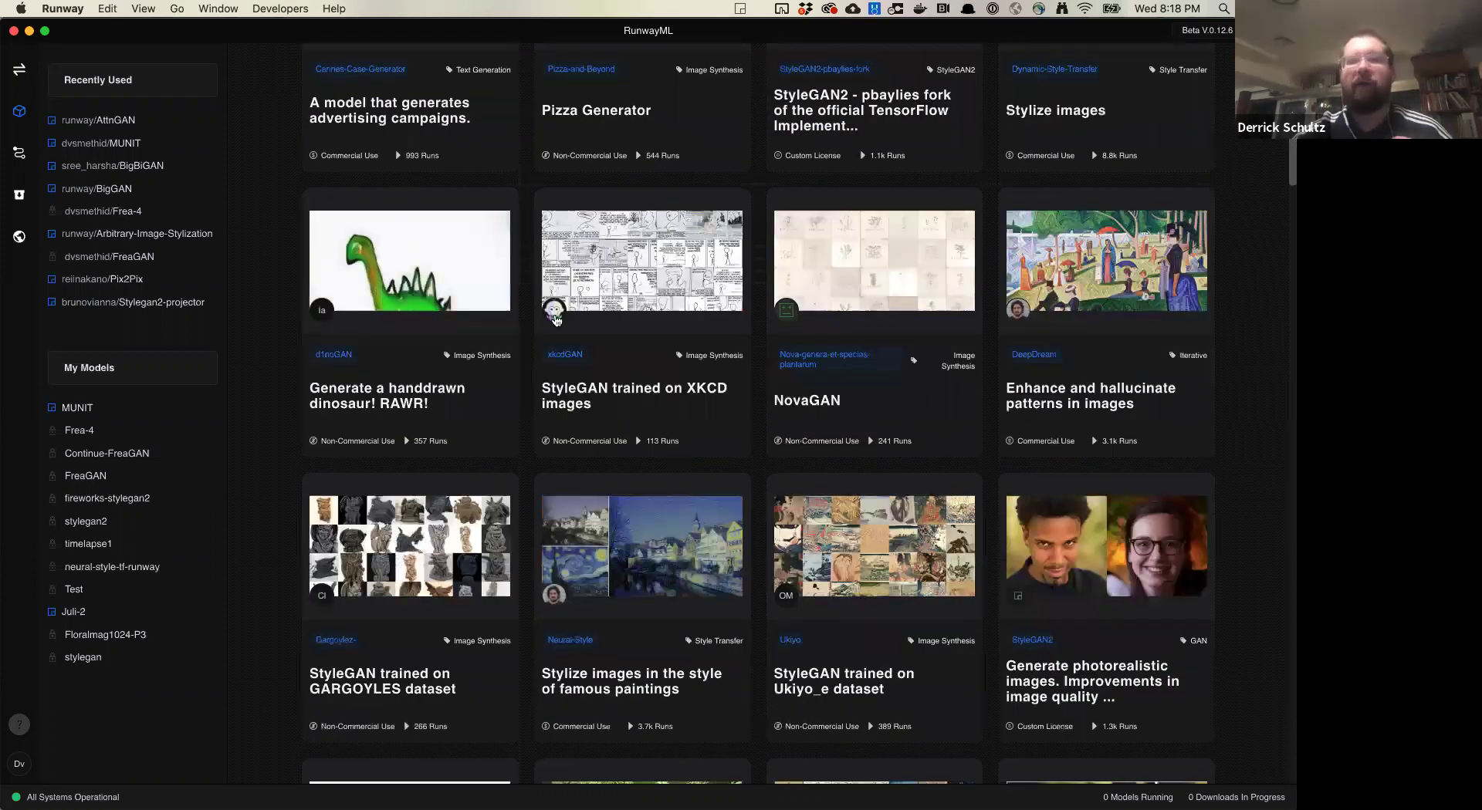
pyautogui.scroll(15, 494, 170)
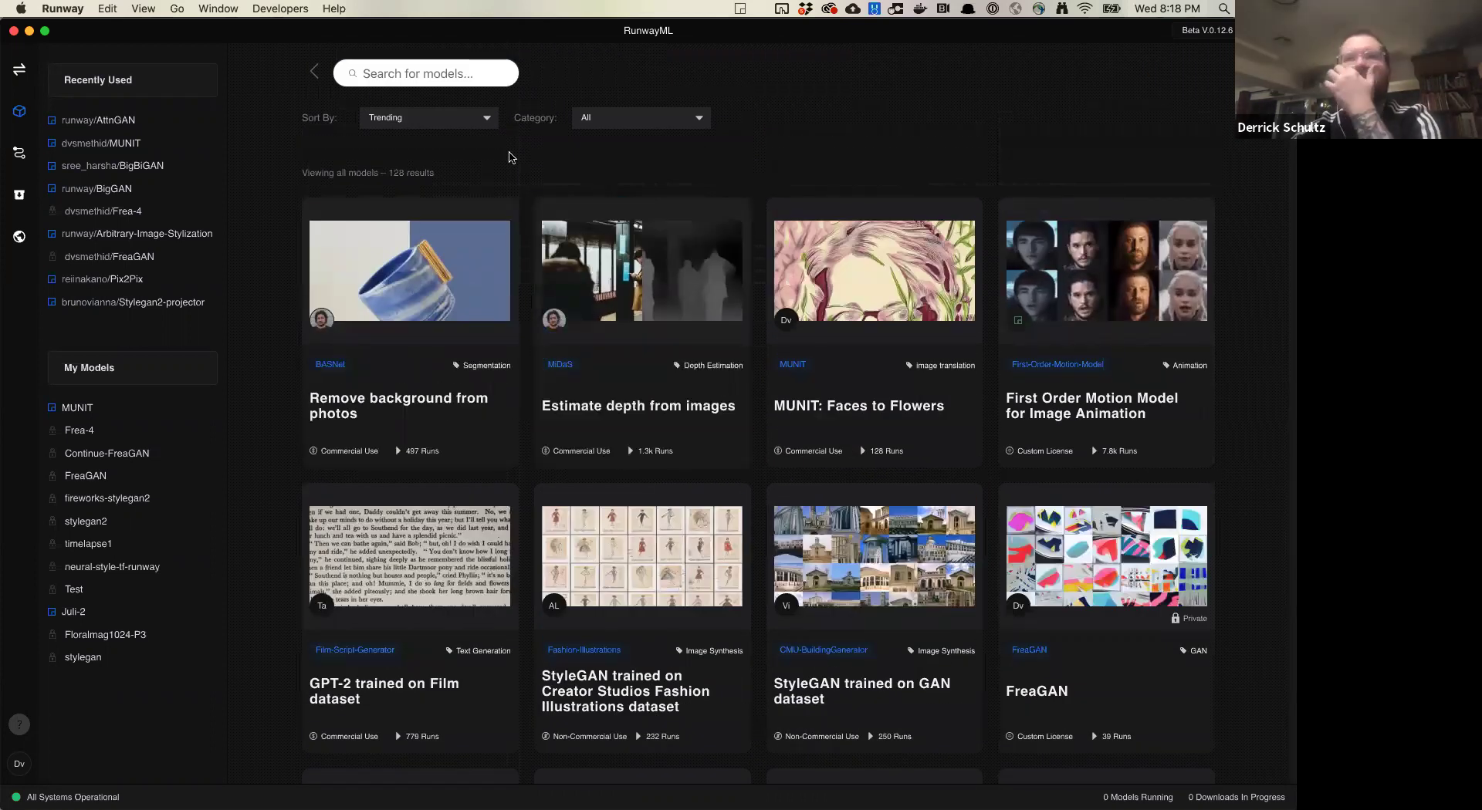
pyautogui.click(630, 125)
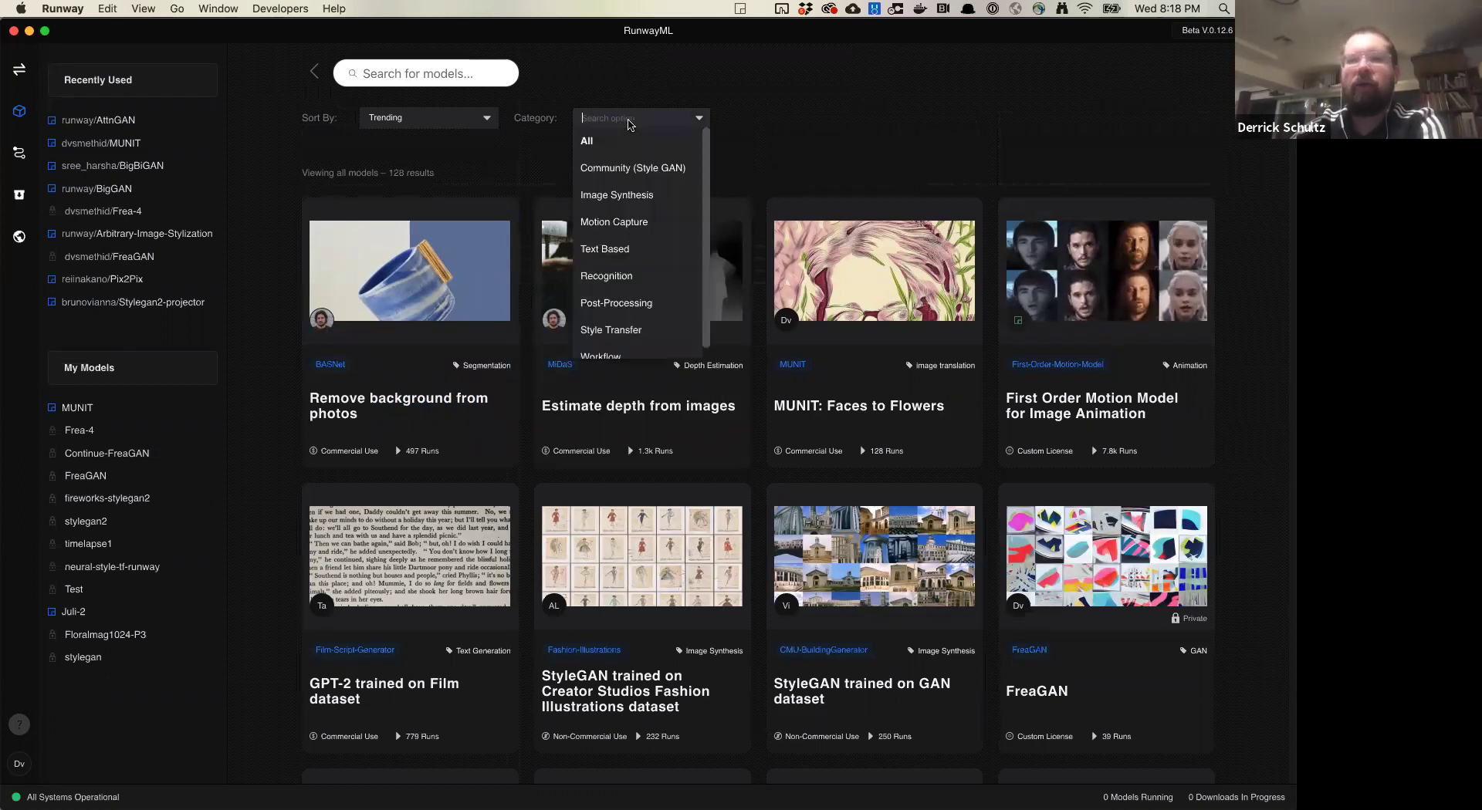
pyautogui.click(613, 168)
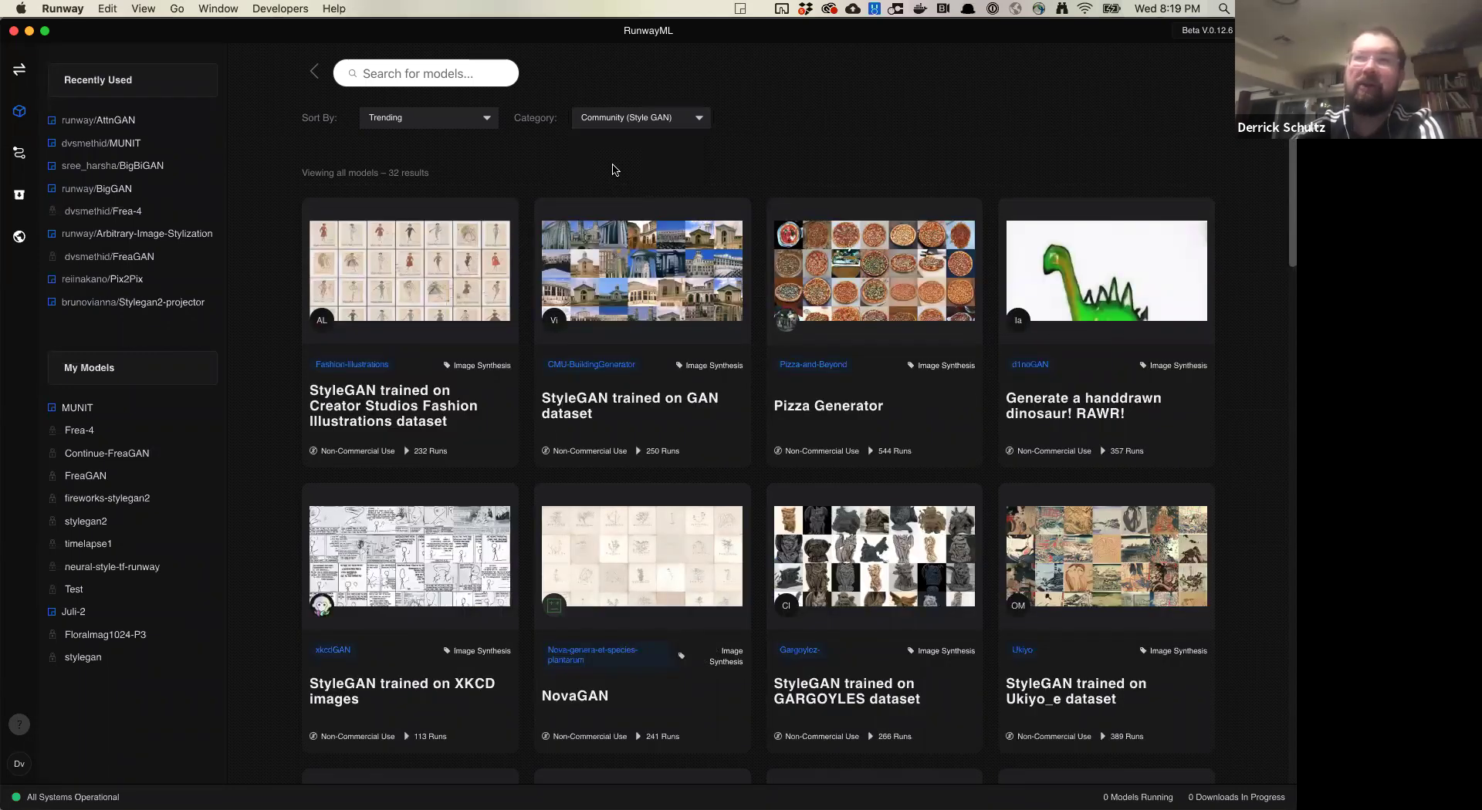
# Examine the community StyleGAN models, including the building, pizza, dinosaur, Simpsons and Brutalist architecture generators, through the end of the list.
pyautogui.moveTo(895, 301)
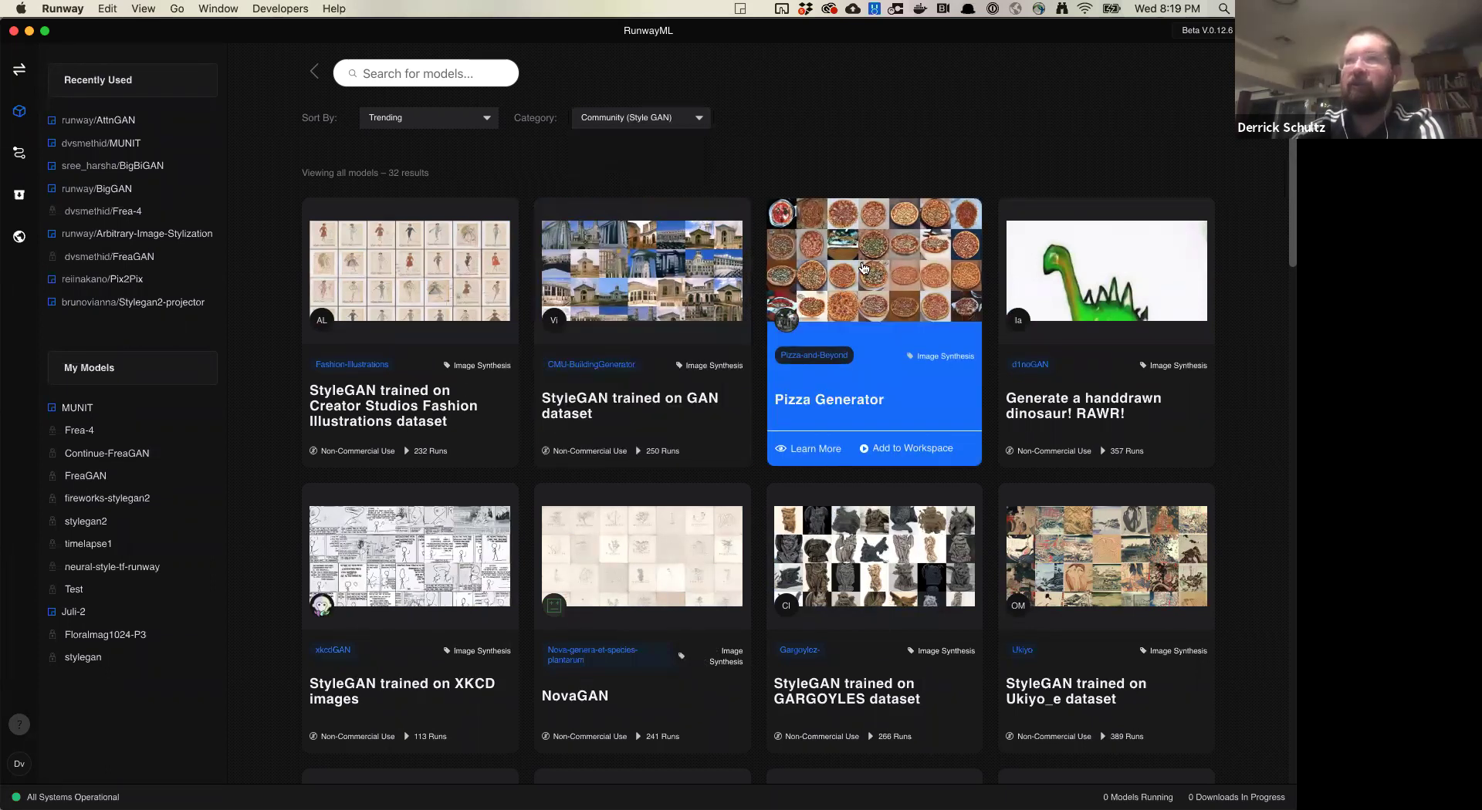
pyautogui.scroll(-2, 863, 268)
pyautogui.moveTo(638, 208)
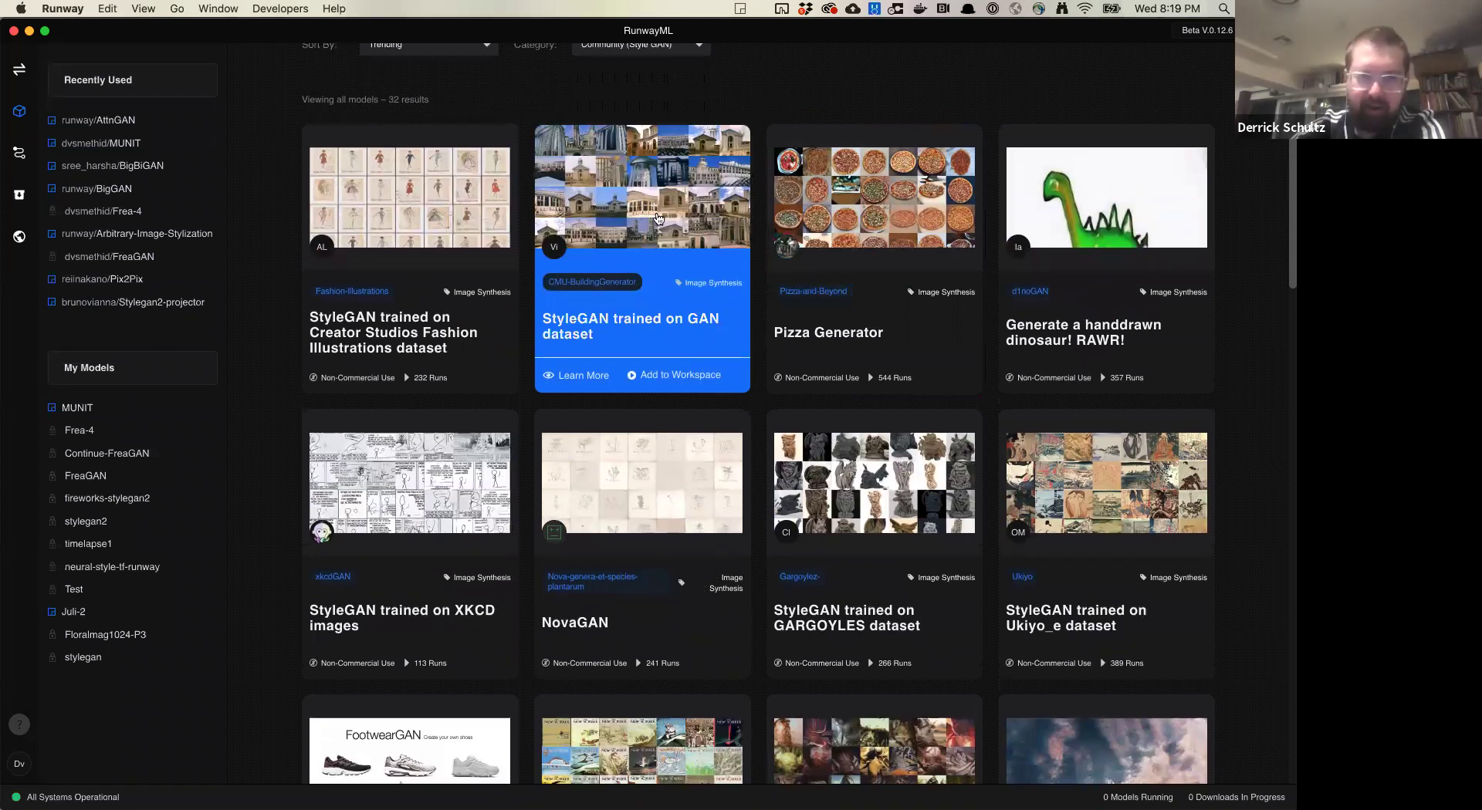
pyautogui.scroll(-1, 618, 214)
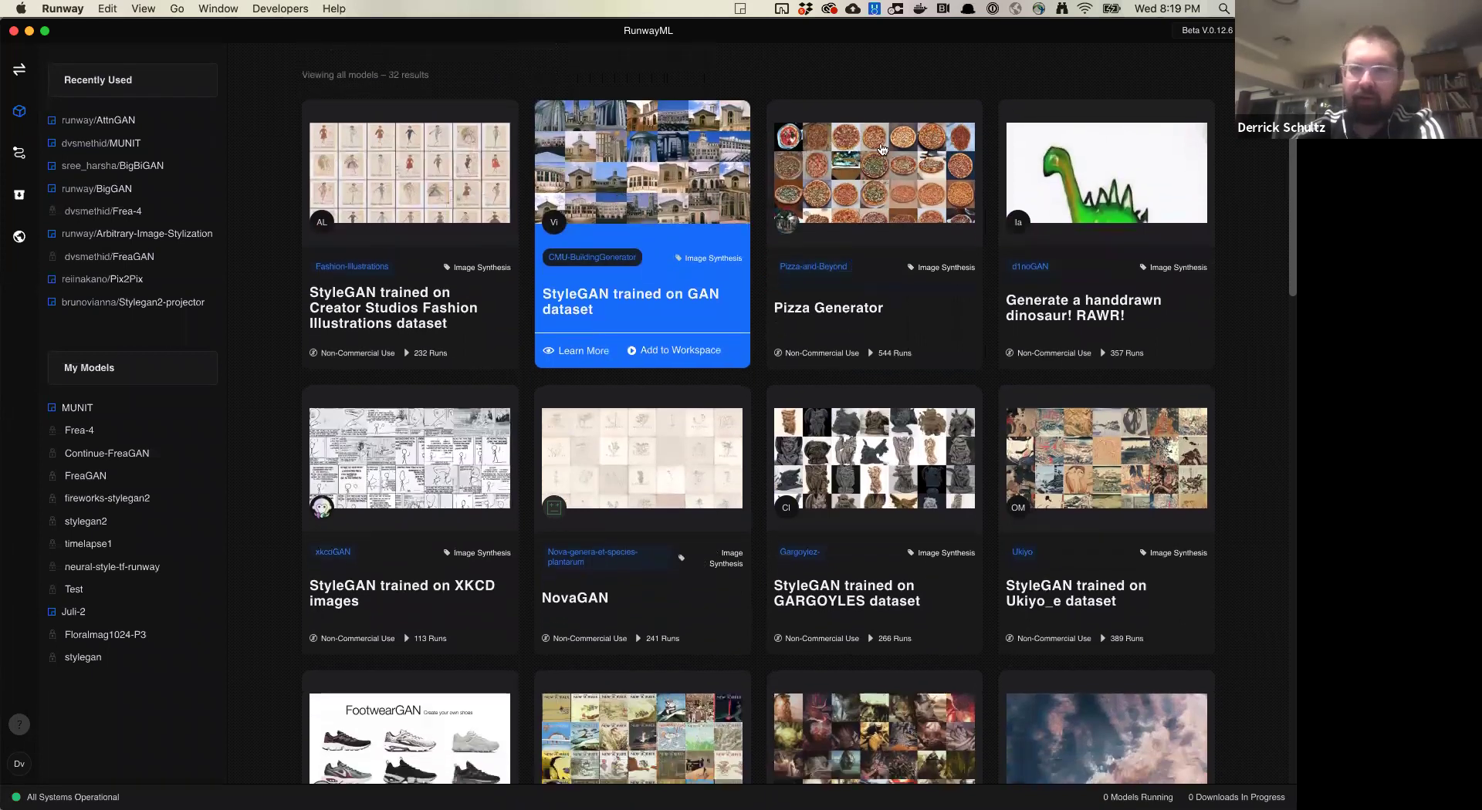
pyautogui.moveTo(1105, 157)
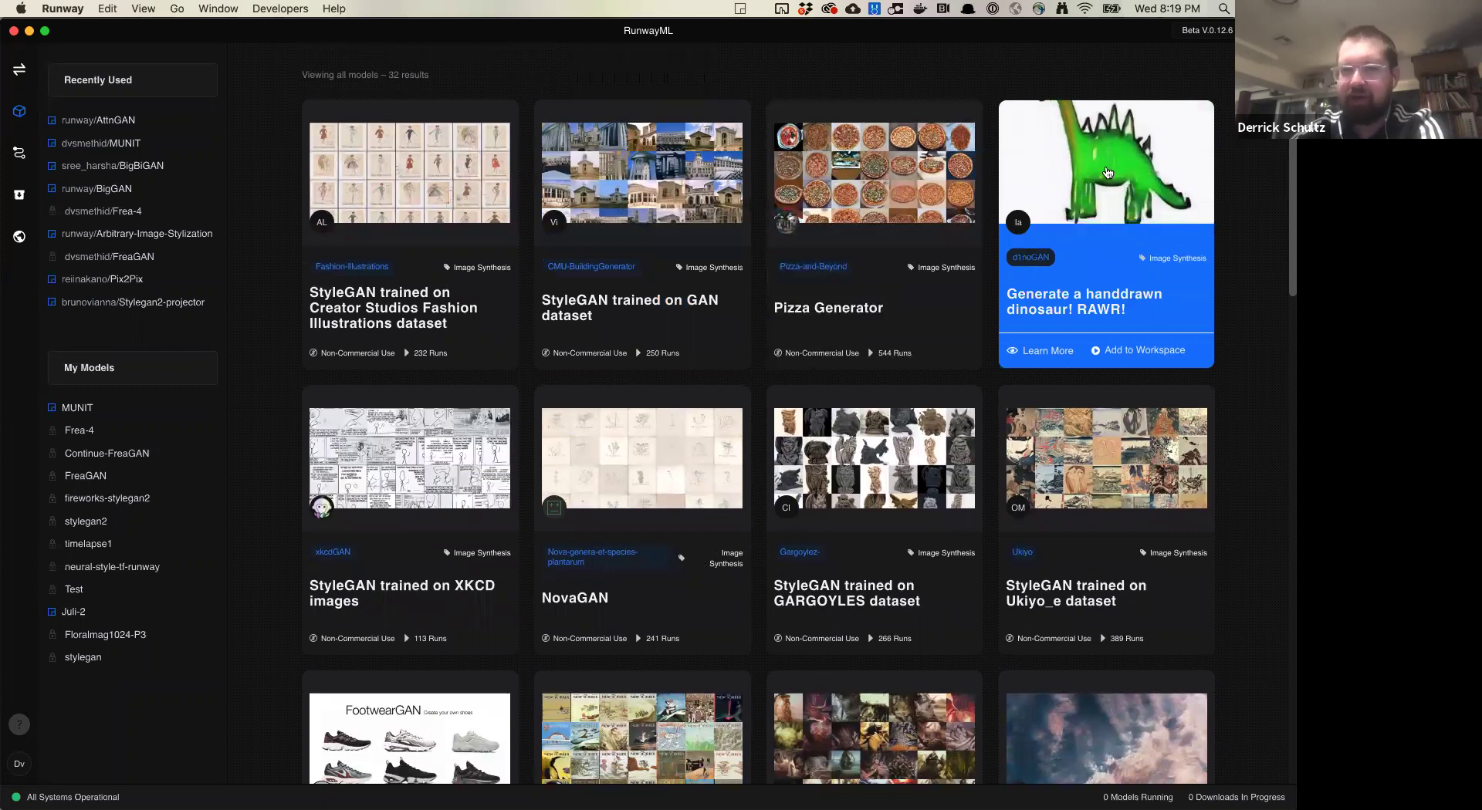
pyautogui.moveTo(846, 368)
pyautogui.scroll(-5, 846, 371)
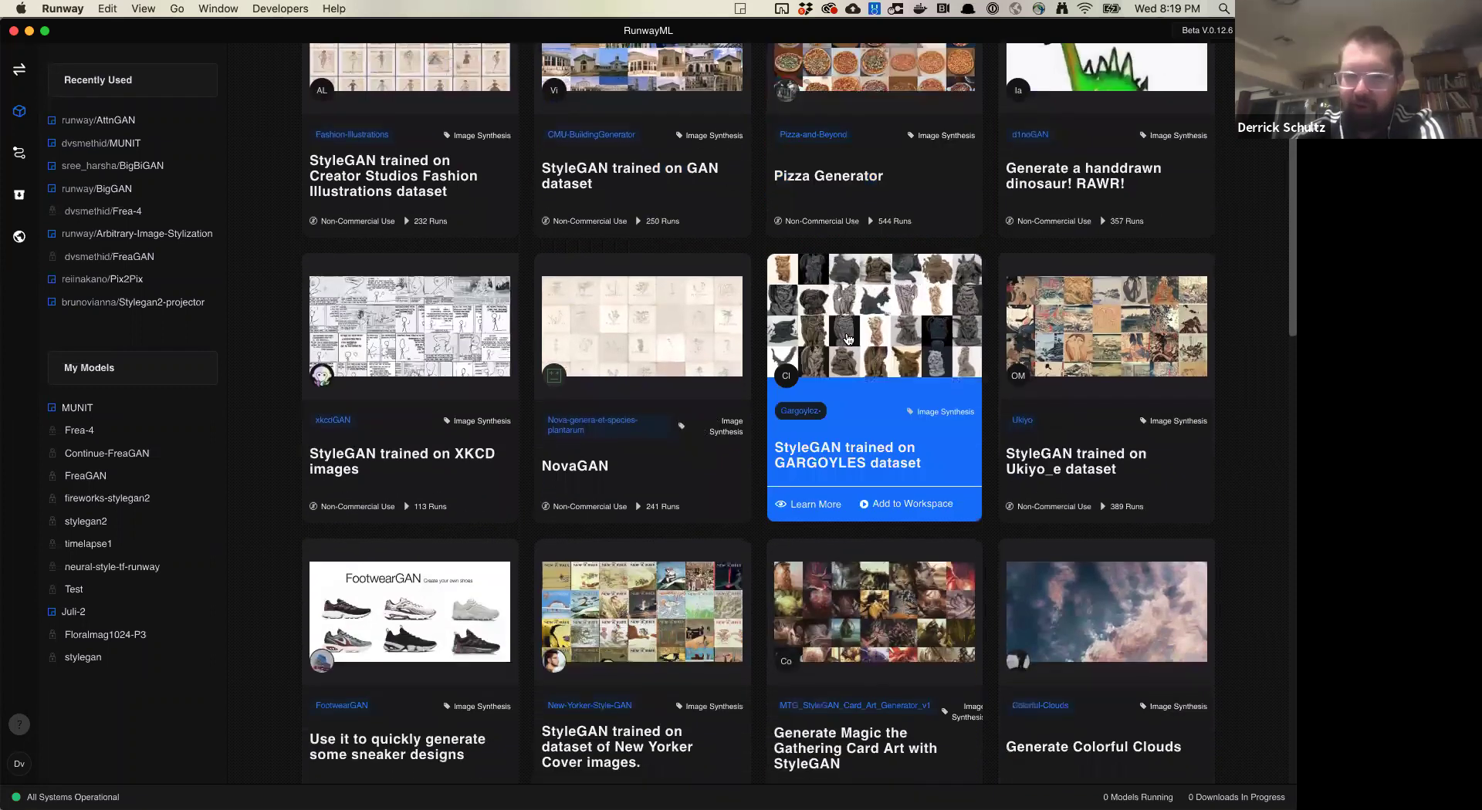
pyautogui.scroll(-6, 847, 339)
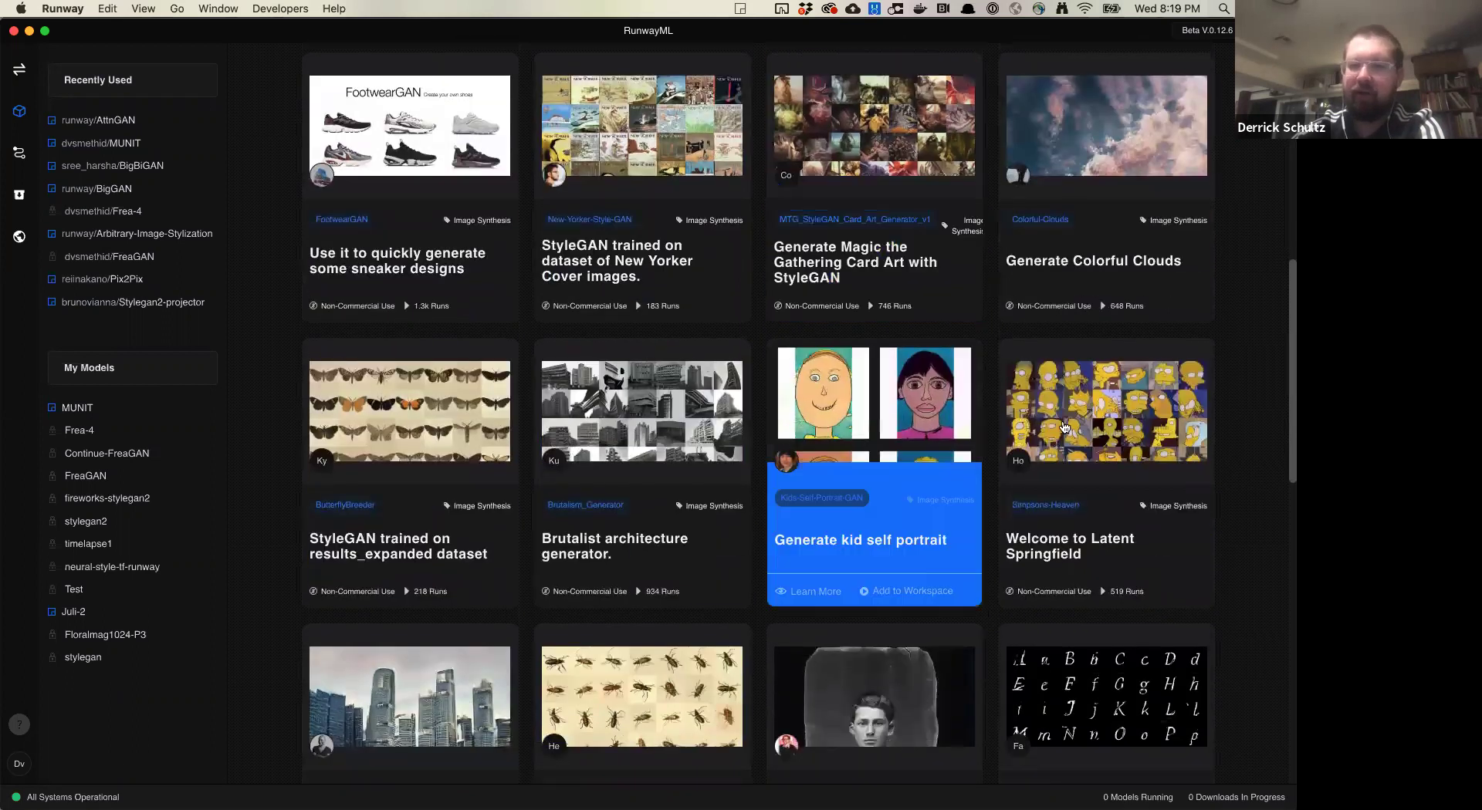
pyautogui.moveTo(1072, 400)
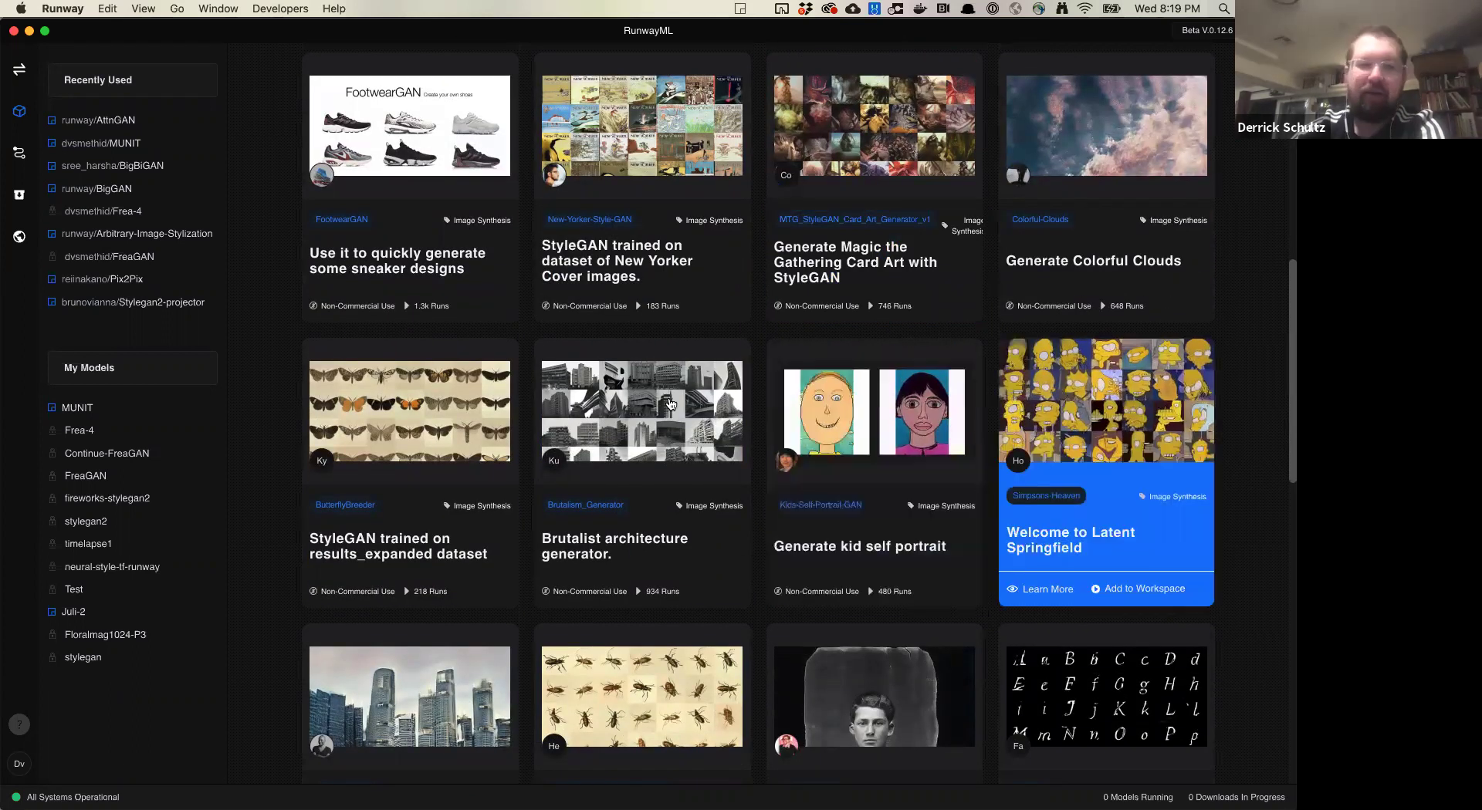
pyautogui.moveTo(672, 405)
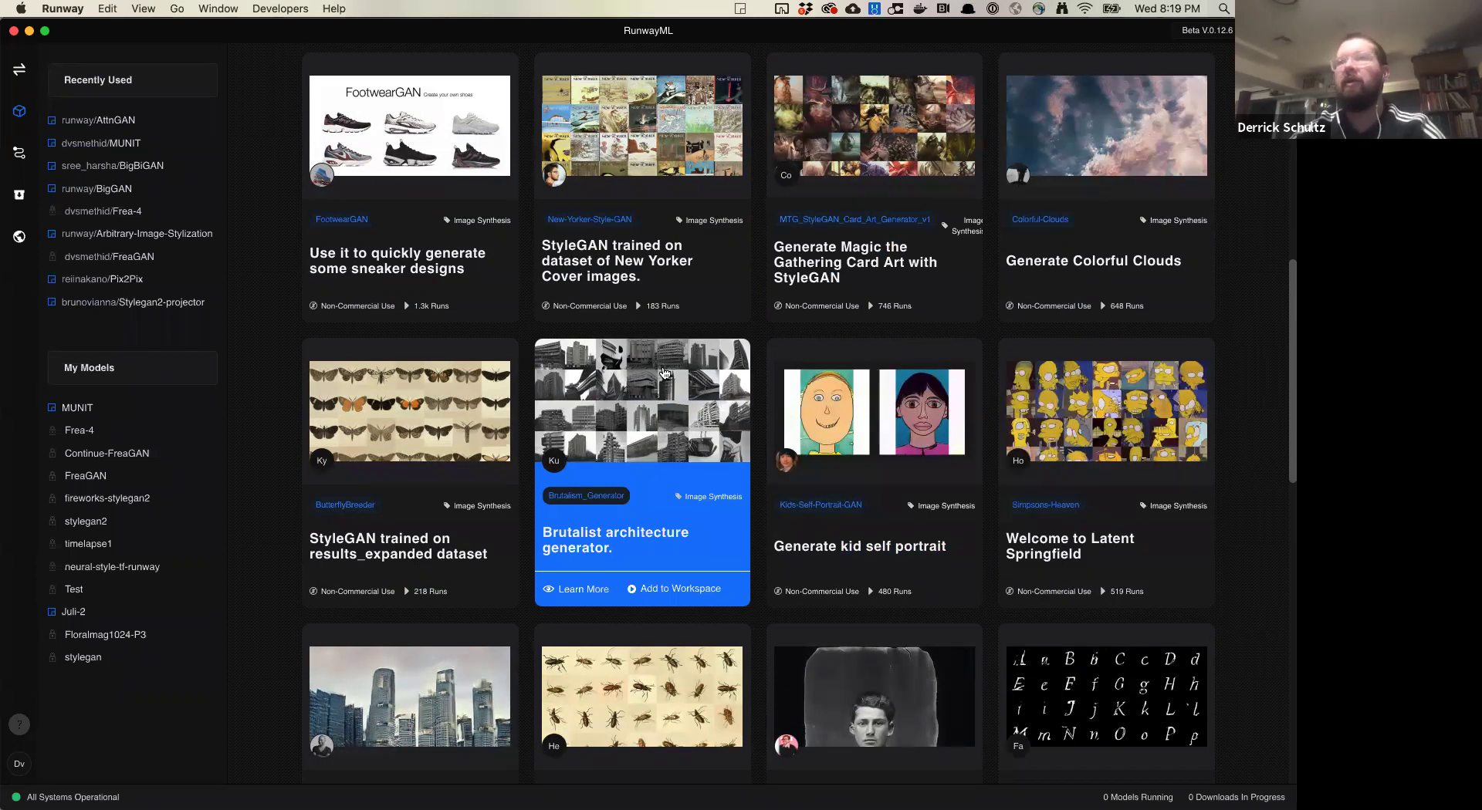
pyautogui.scroll(-15, 747, 359)
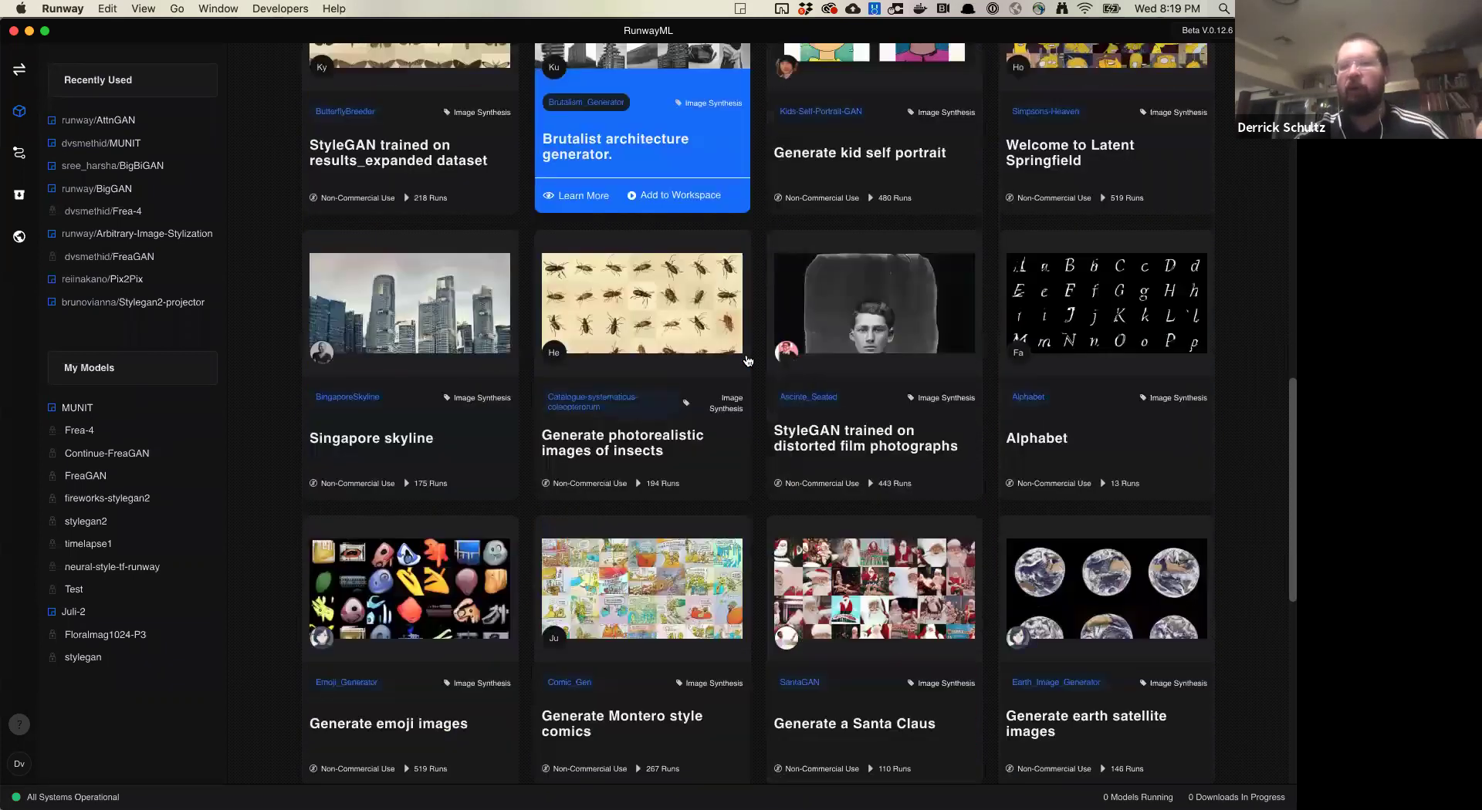
pyautogui.scroll(-10, 747, 359)
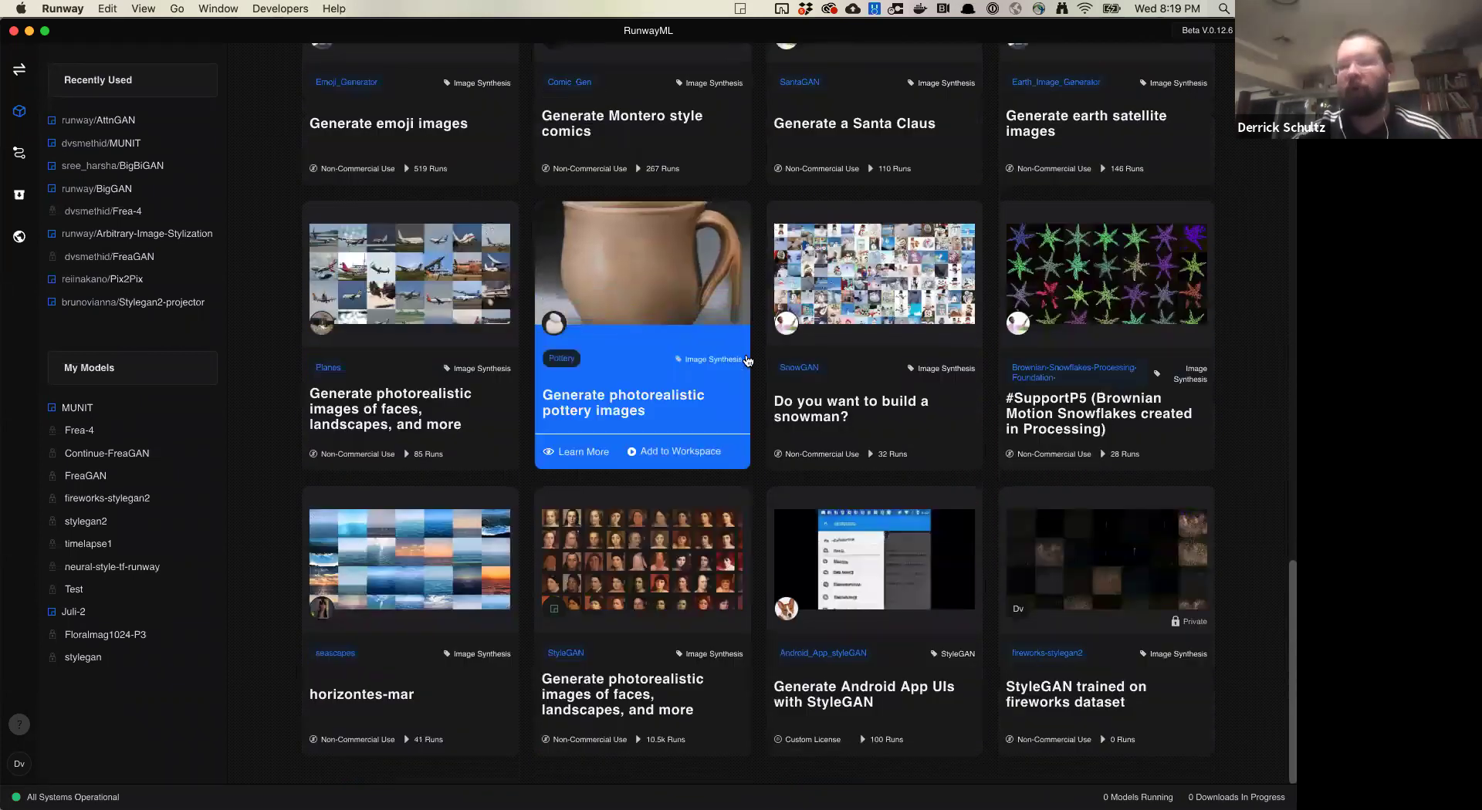
pyautogui.scroll(15, 747, 357)
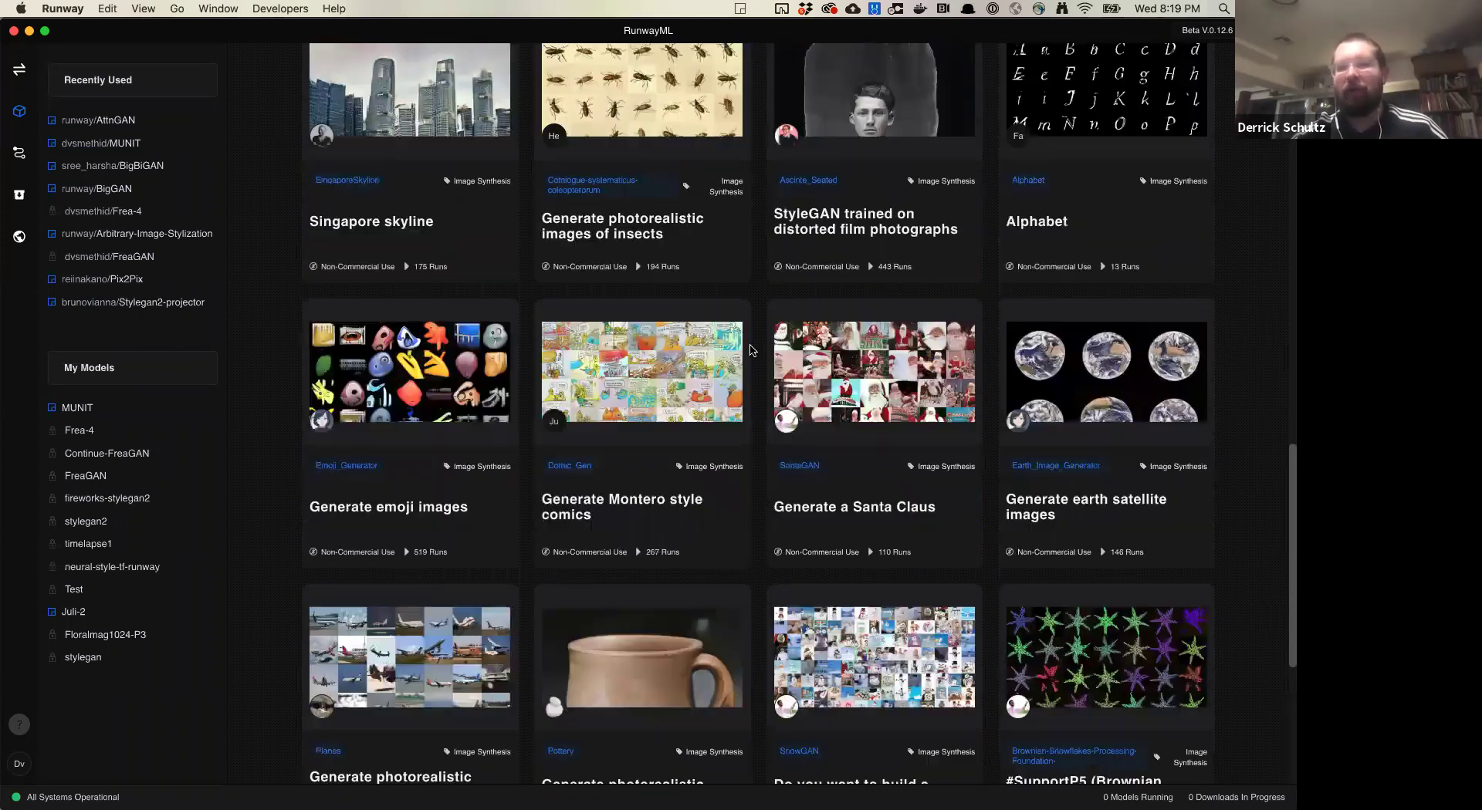
pyautogui.scroll(15, 753, 351)
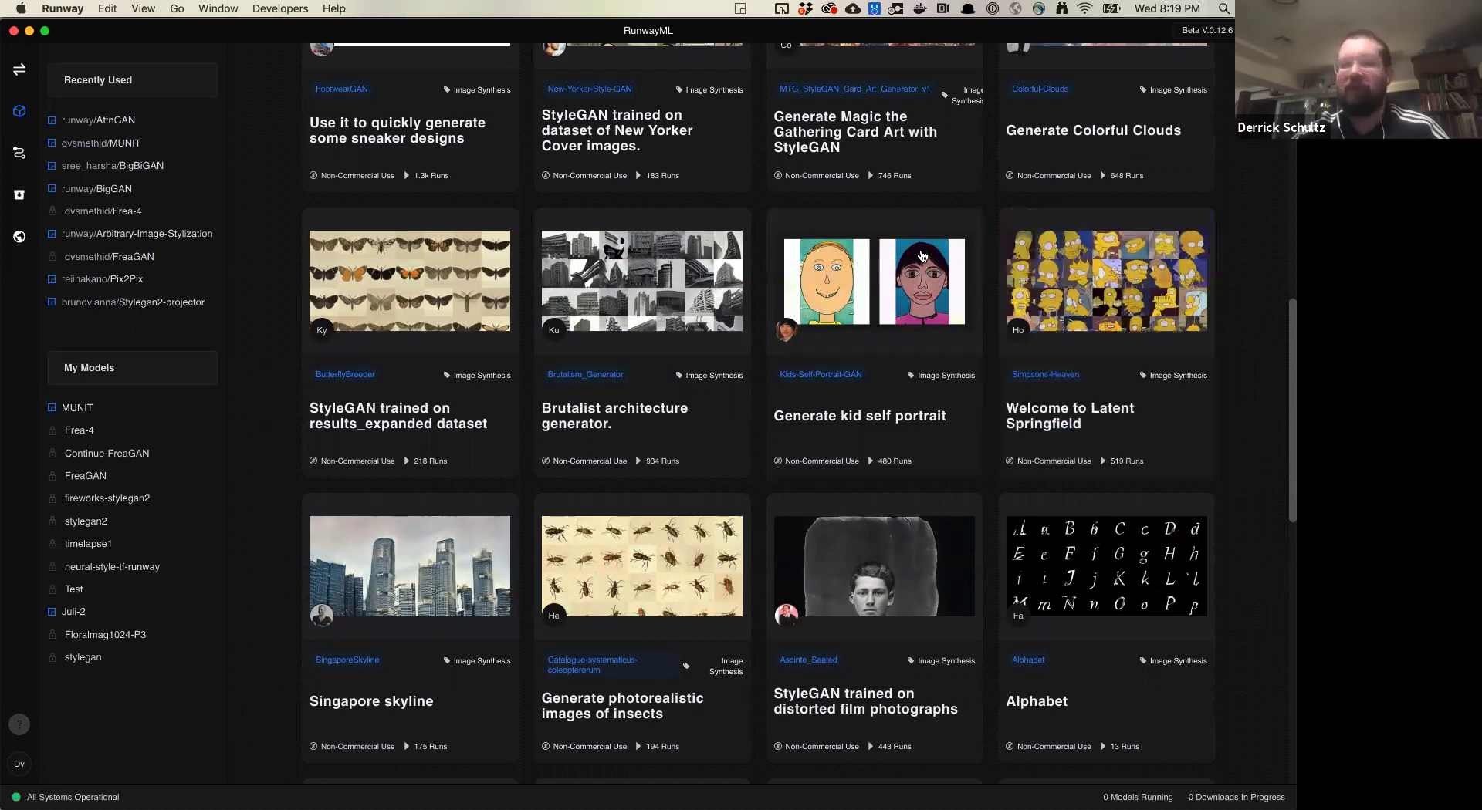
pyautogui.scroll(20, 922, 255)
pyautogui.scroll(10, 922, 255)
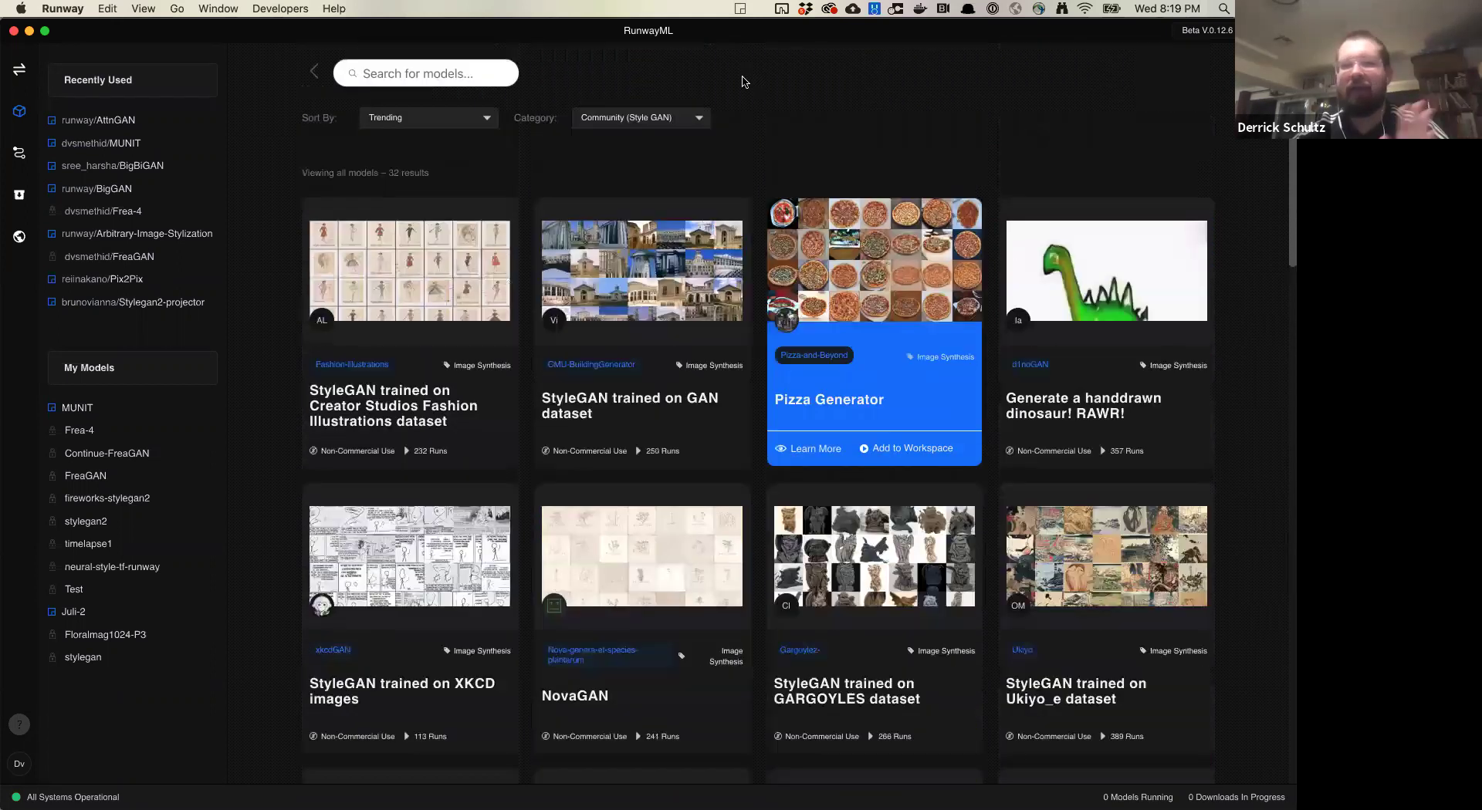
# Review the available model categories and filter the list to Image Synthesis.
pyautogui.click(684, 121)
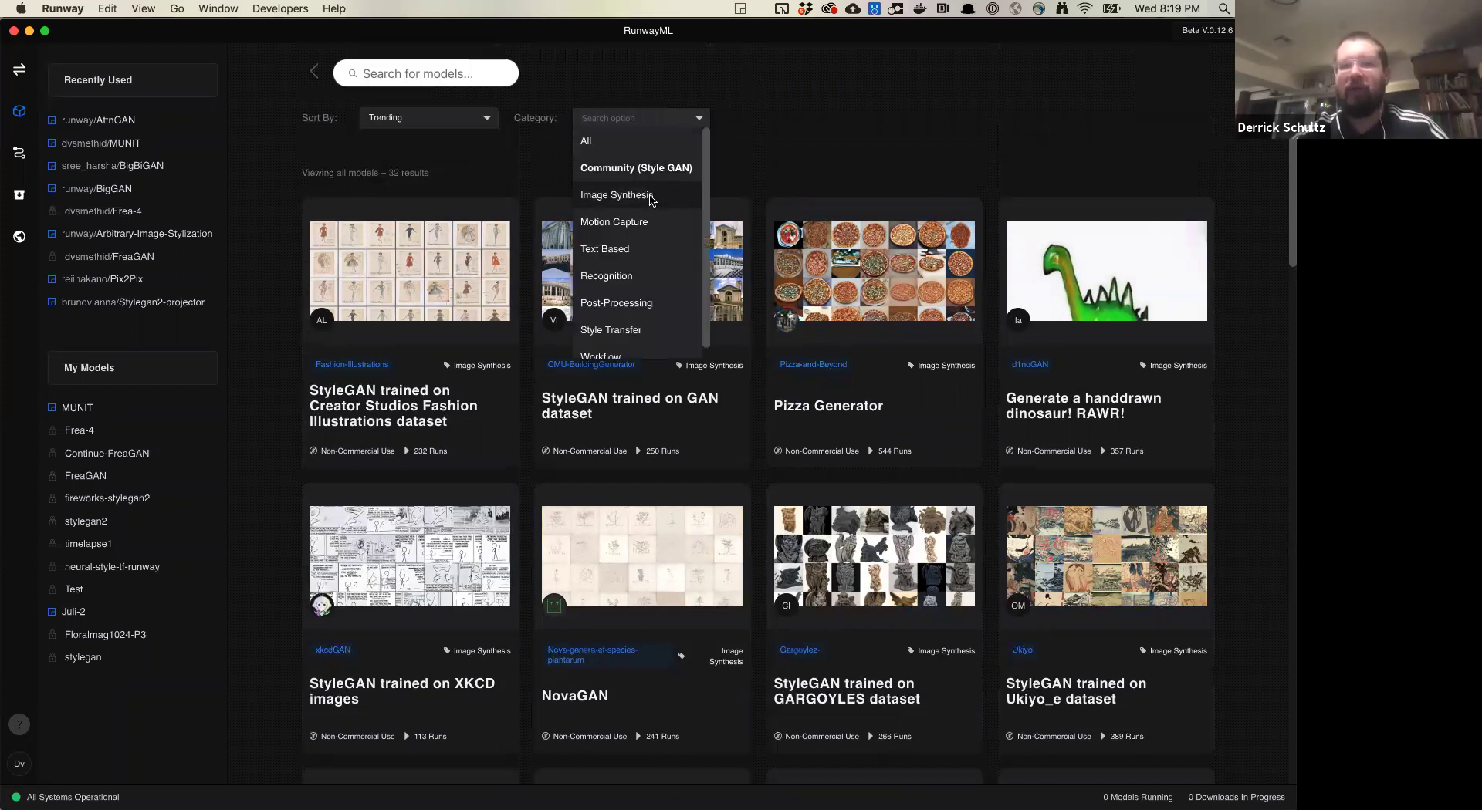
pyautogui.scroll(-1, 651, 202)
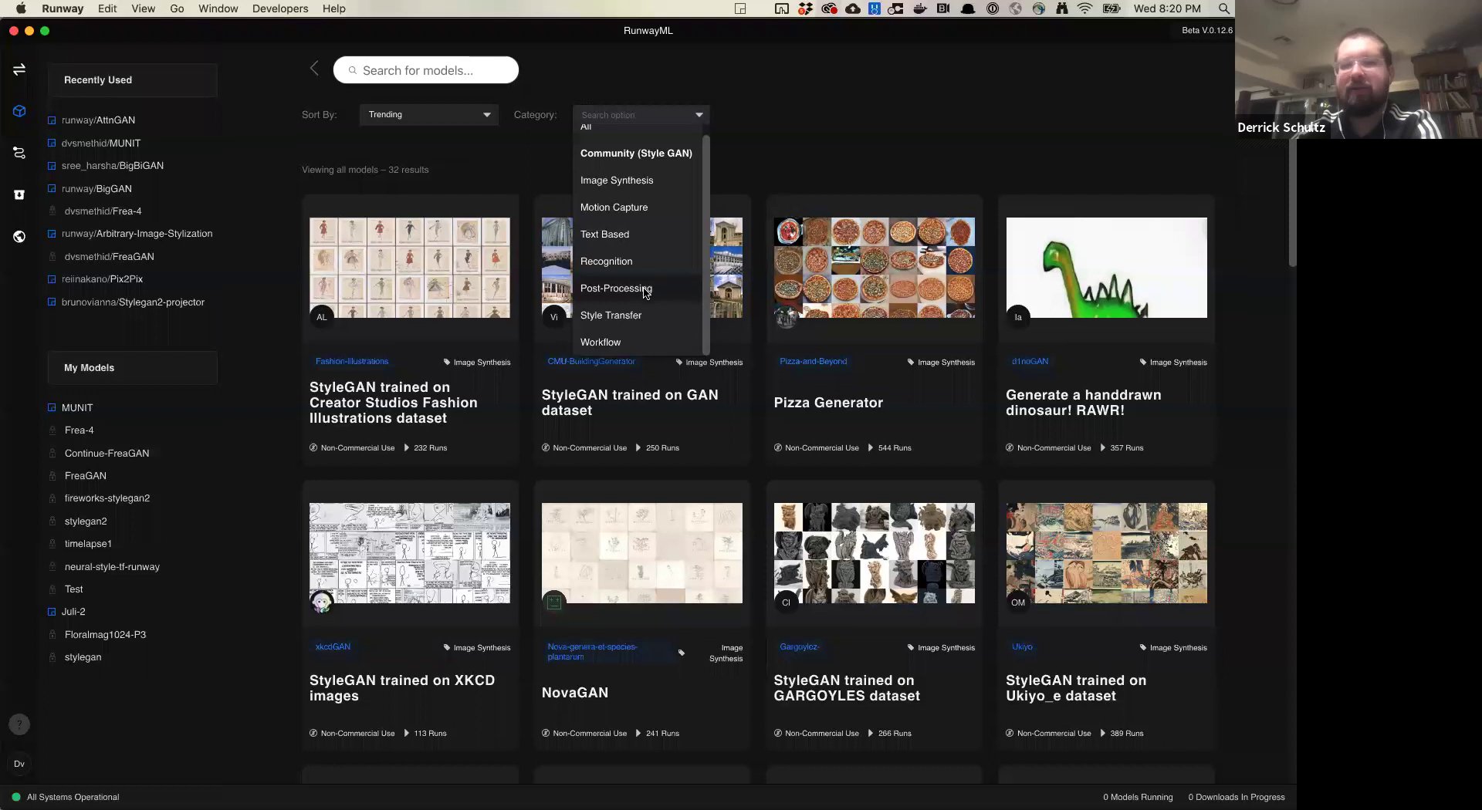
pyautogui.scroll(-1, 639, 313)
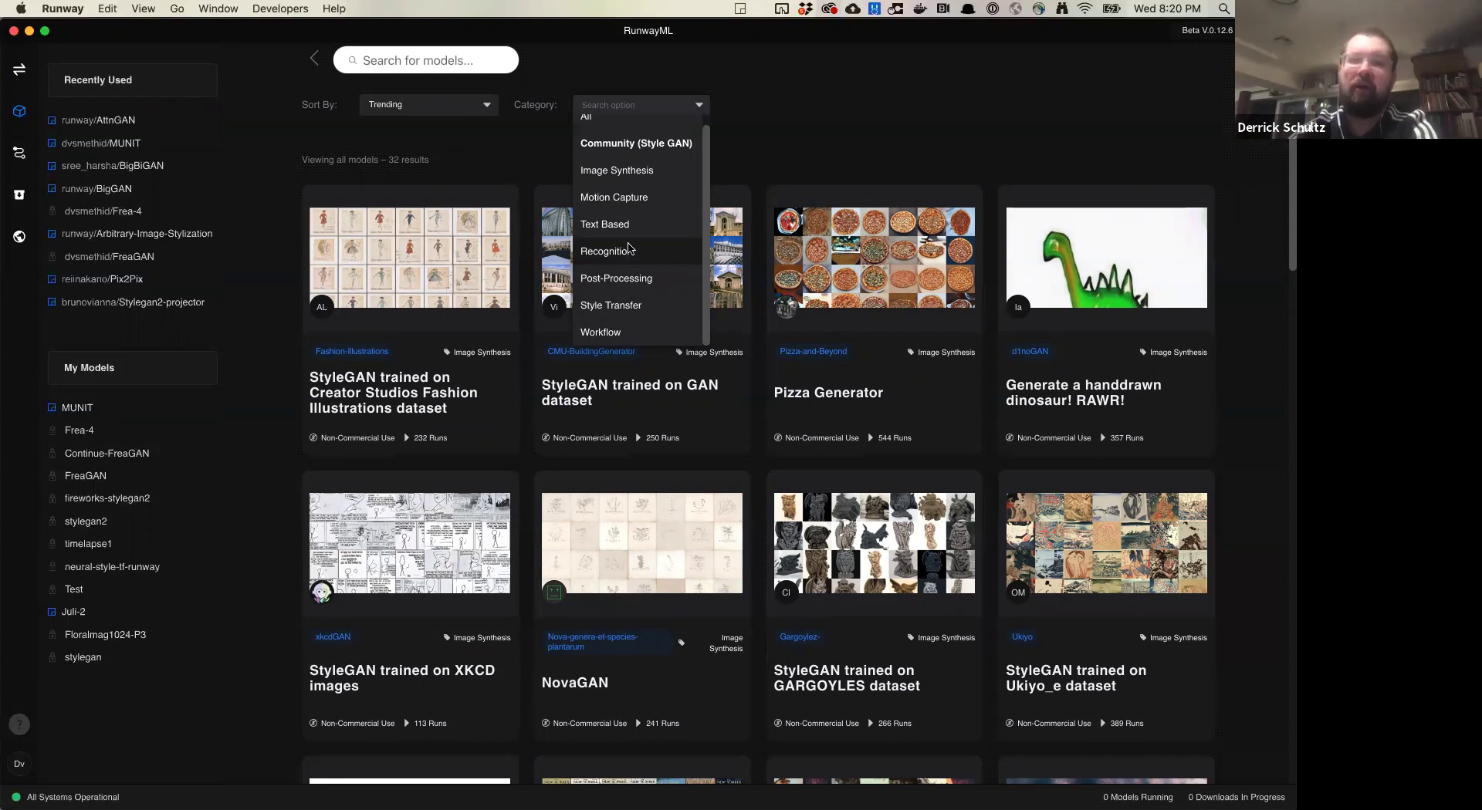
pyautogui.click(625, 172)
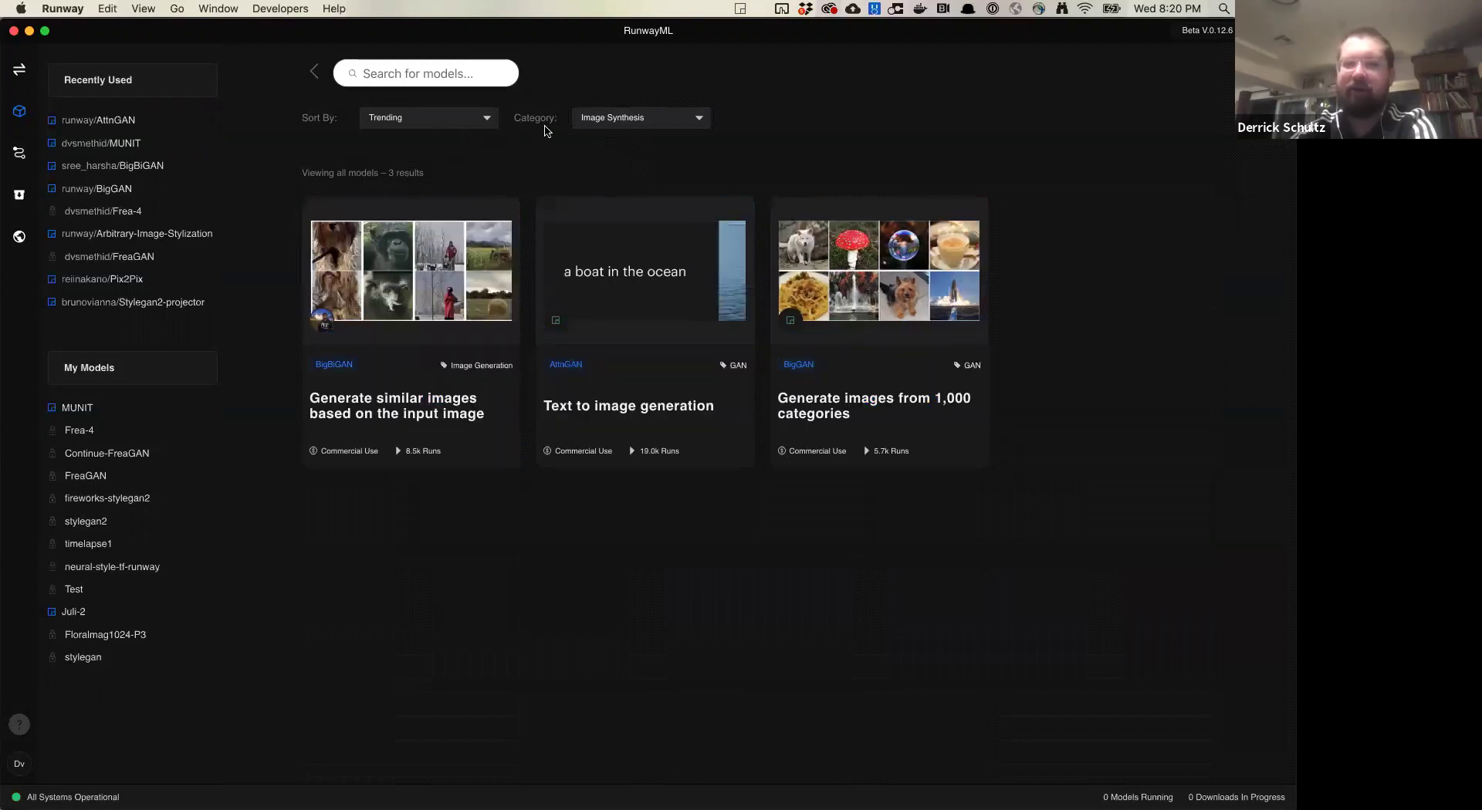
# Filter the models to Motion Capture and look at the entry for human pose estimation in crowded images.
pyautogui.click(598, 116)
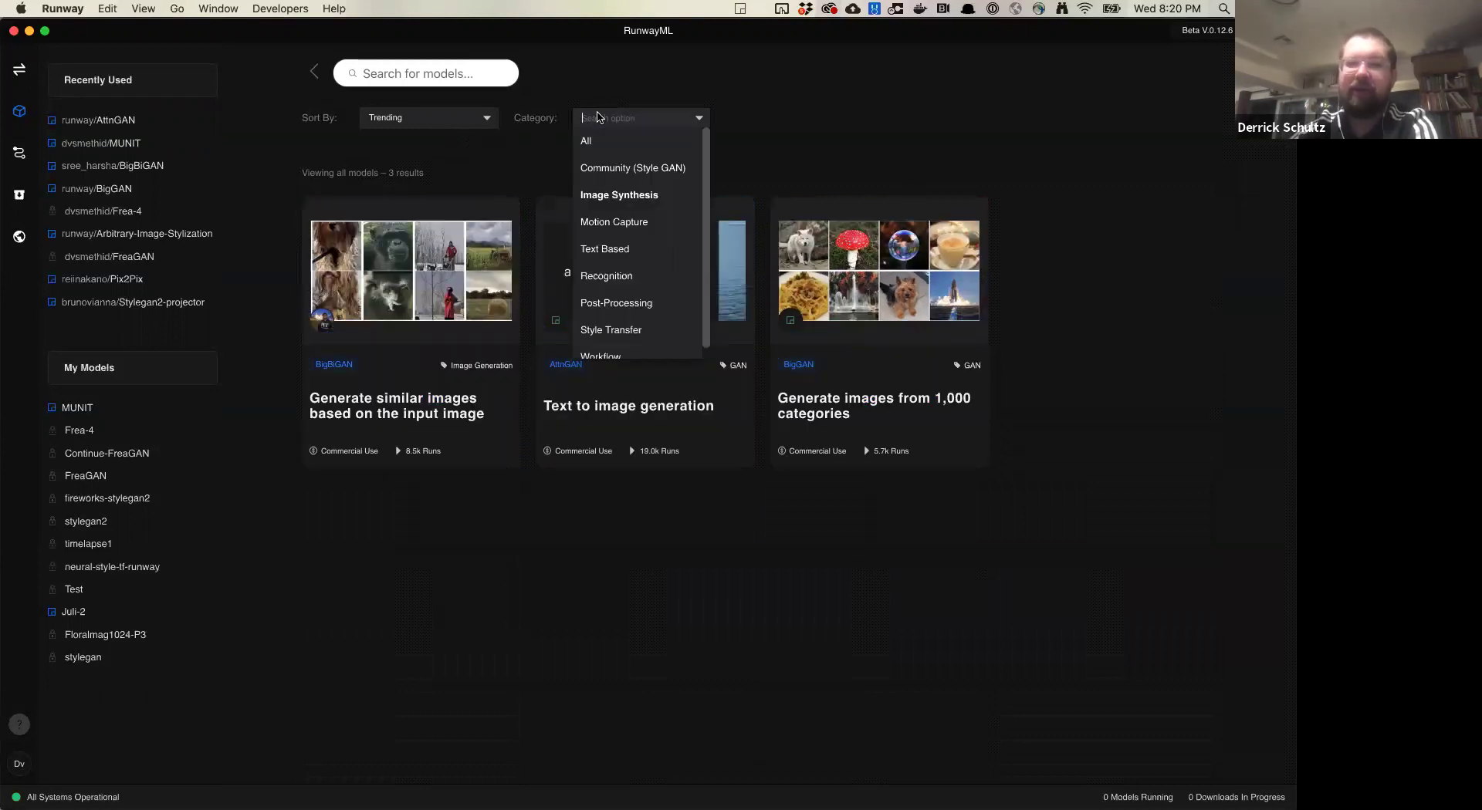
pyautogui.click(615, 222)
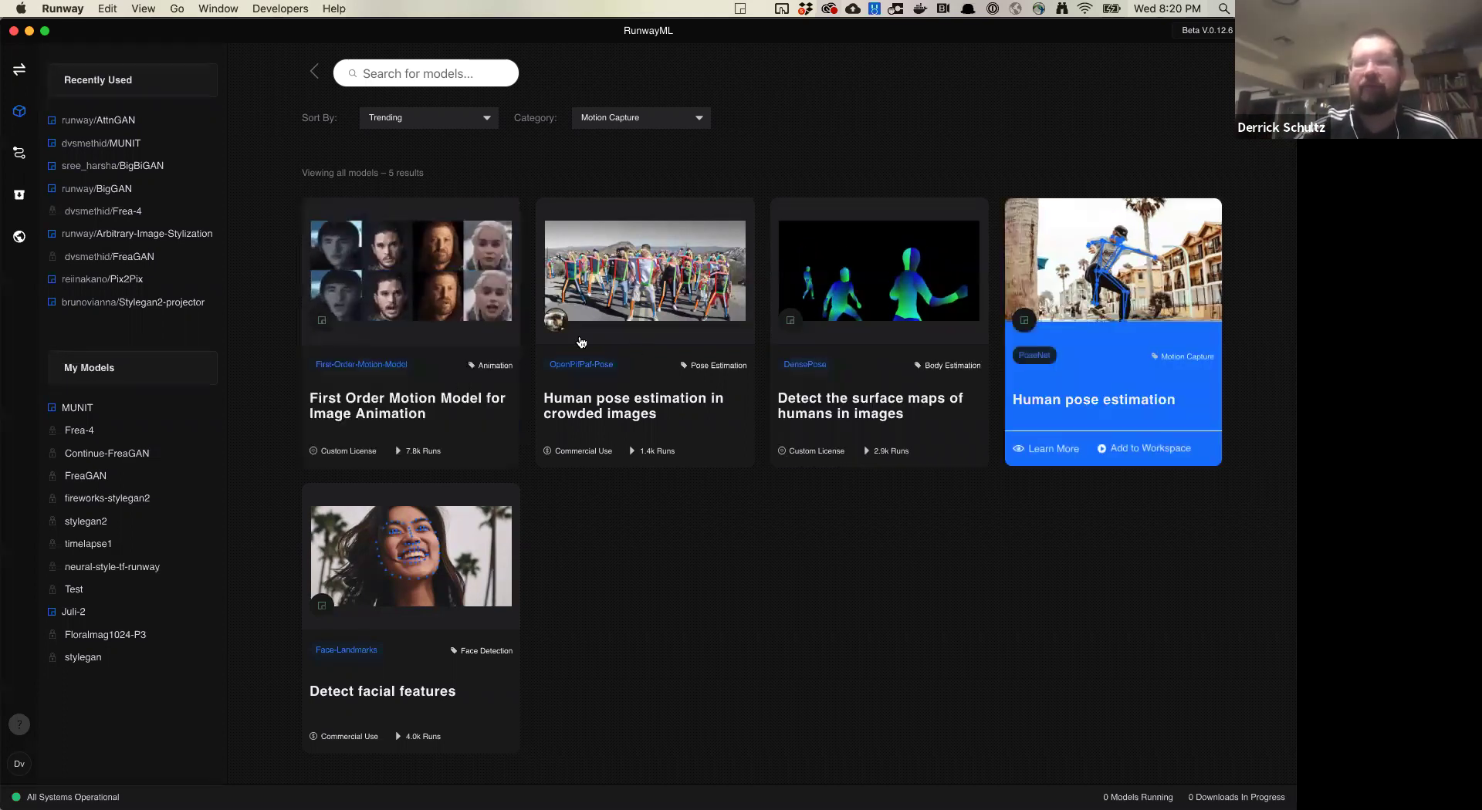
pyautogui.moveTo(656, 347)
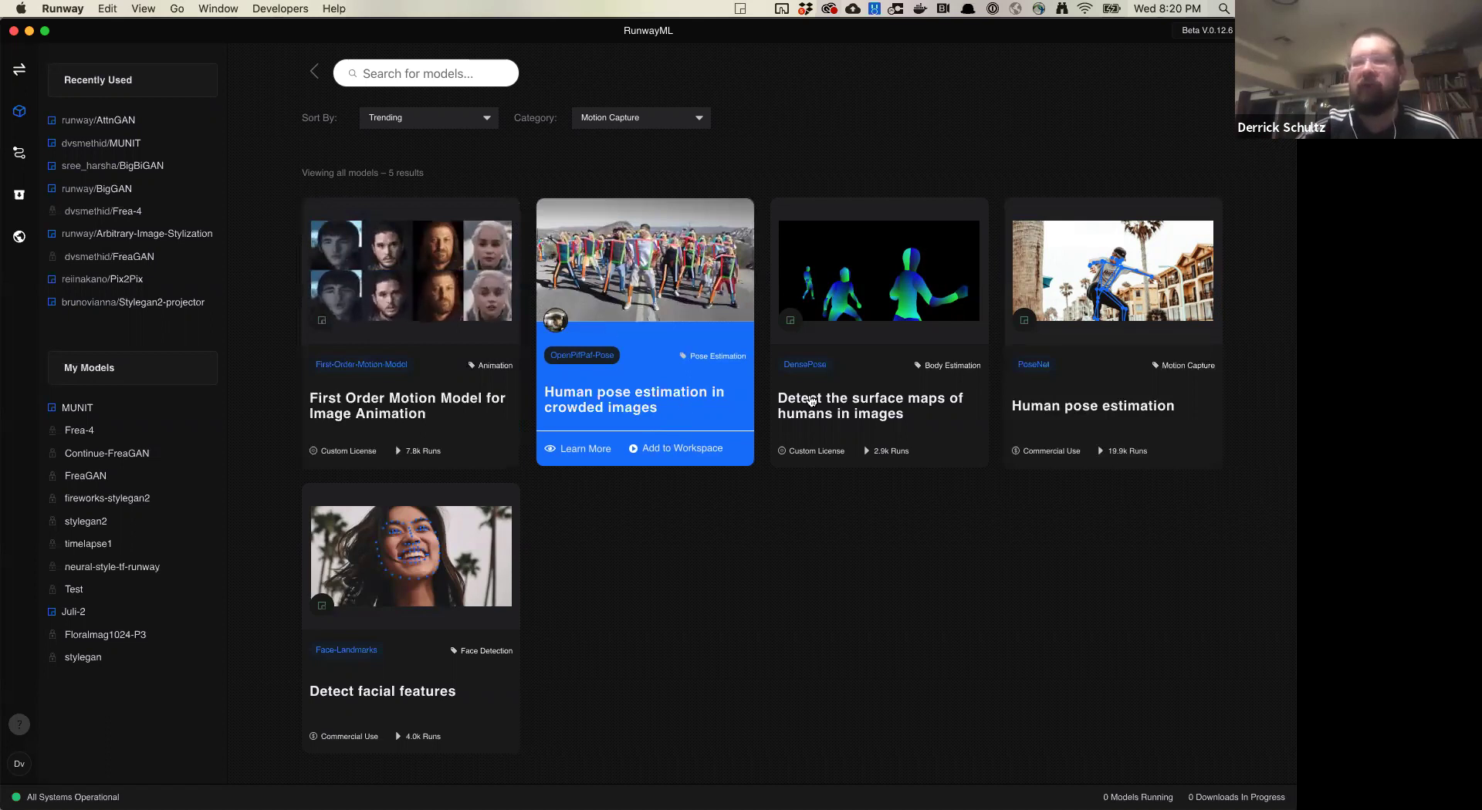
# Filter the models to Text Based and look through the text generation, OCR, text-to-image and captioning entries.
pyautogui.moveTo(1051, 349)
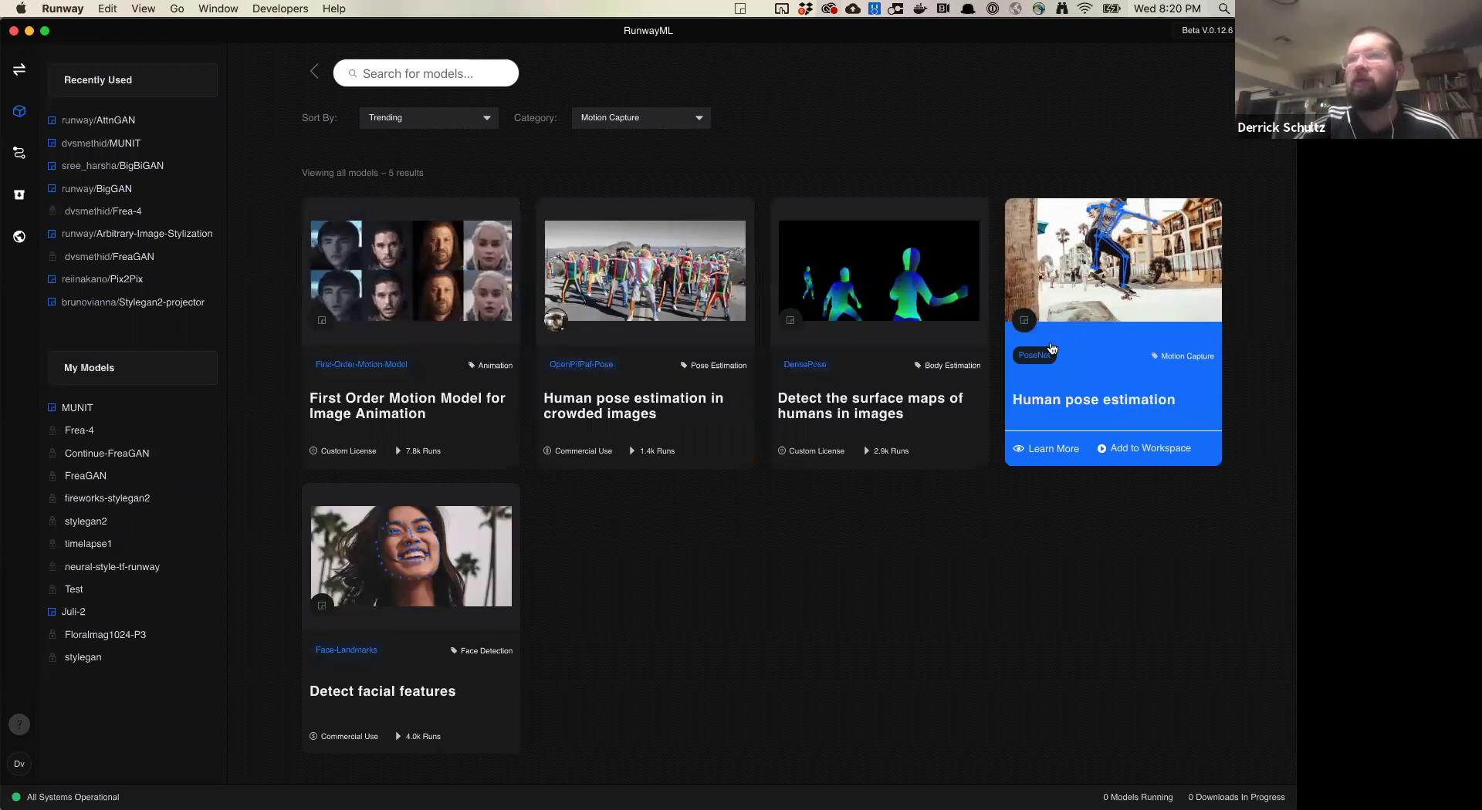
pyautogui.click(675, 114)
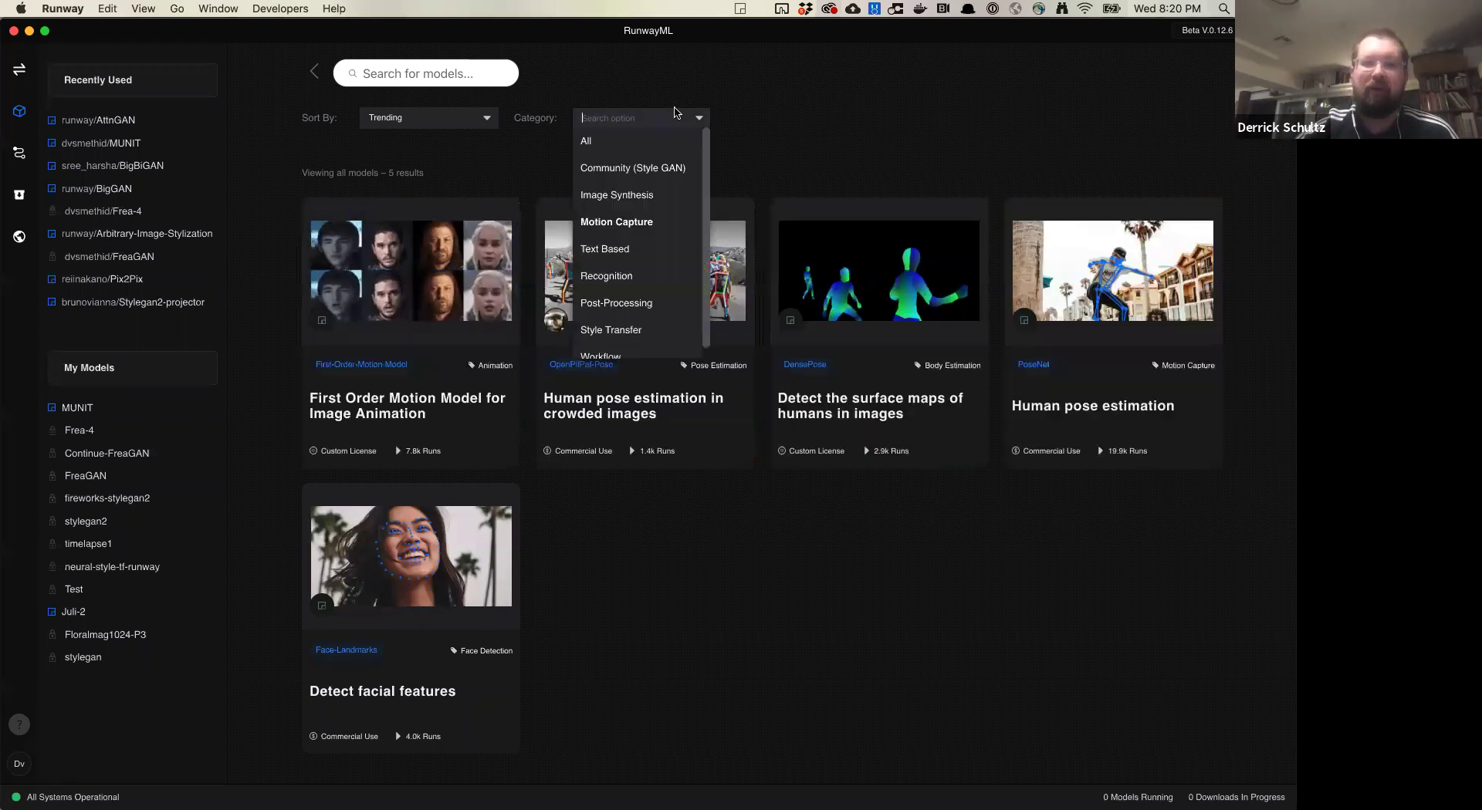
pyautogui.click(631, 248)
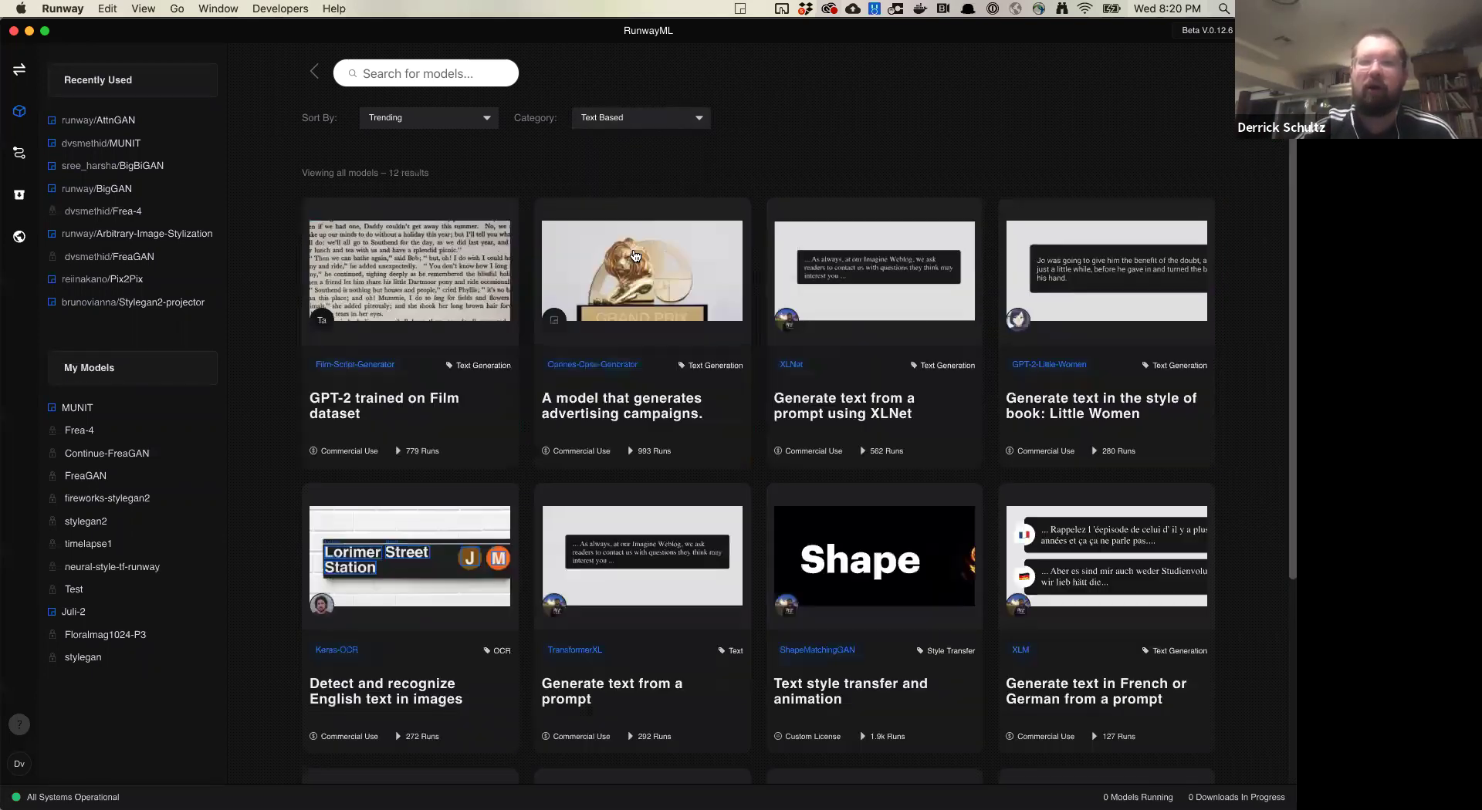
pyautogui.scroll(-3, 662, 346)
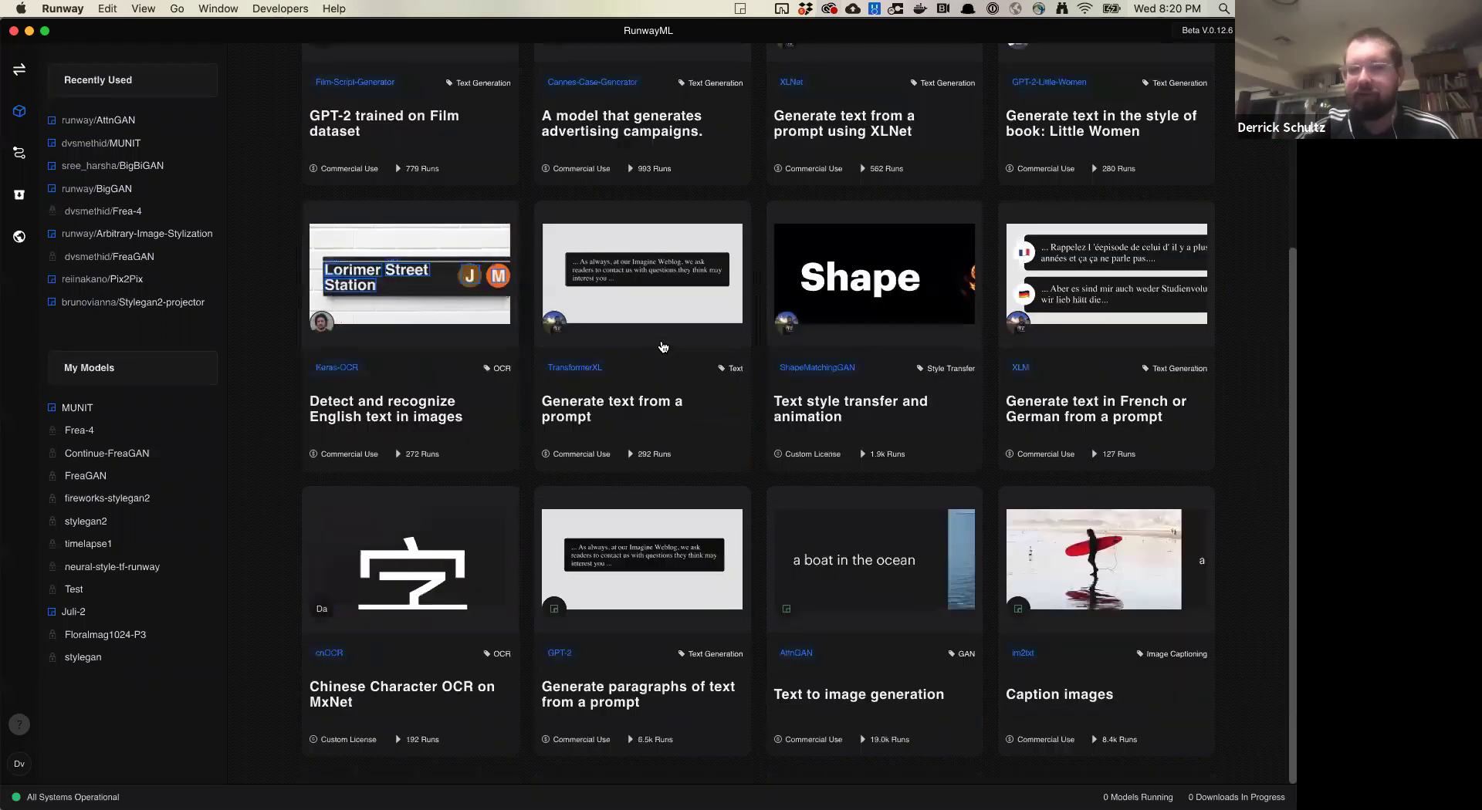
pyautogui.scroll(3, 663, 347)
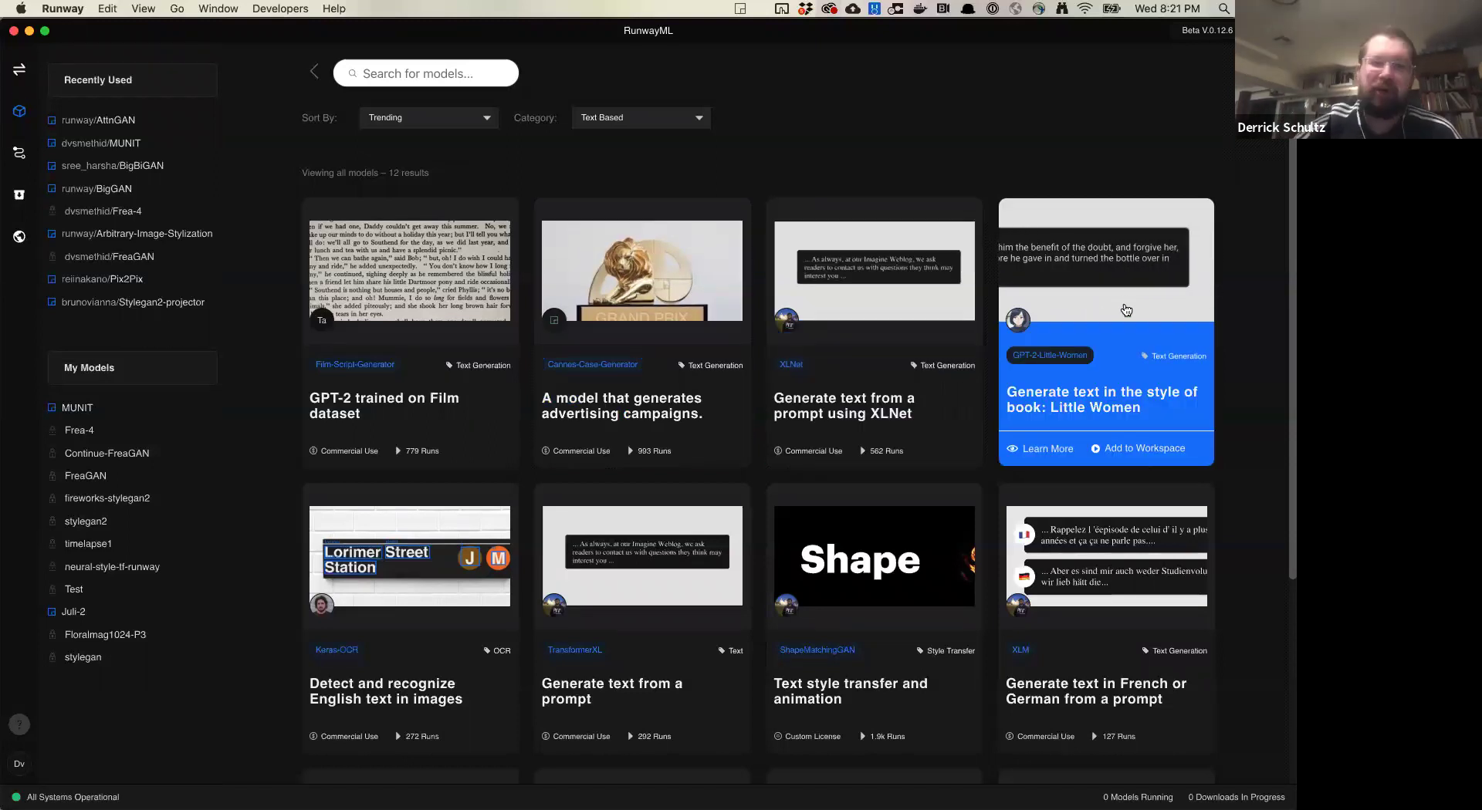
pyautogui.scroll(-5, 779, 501)
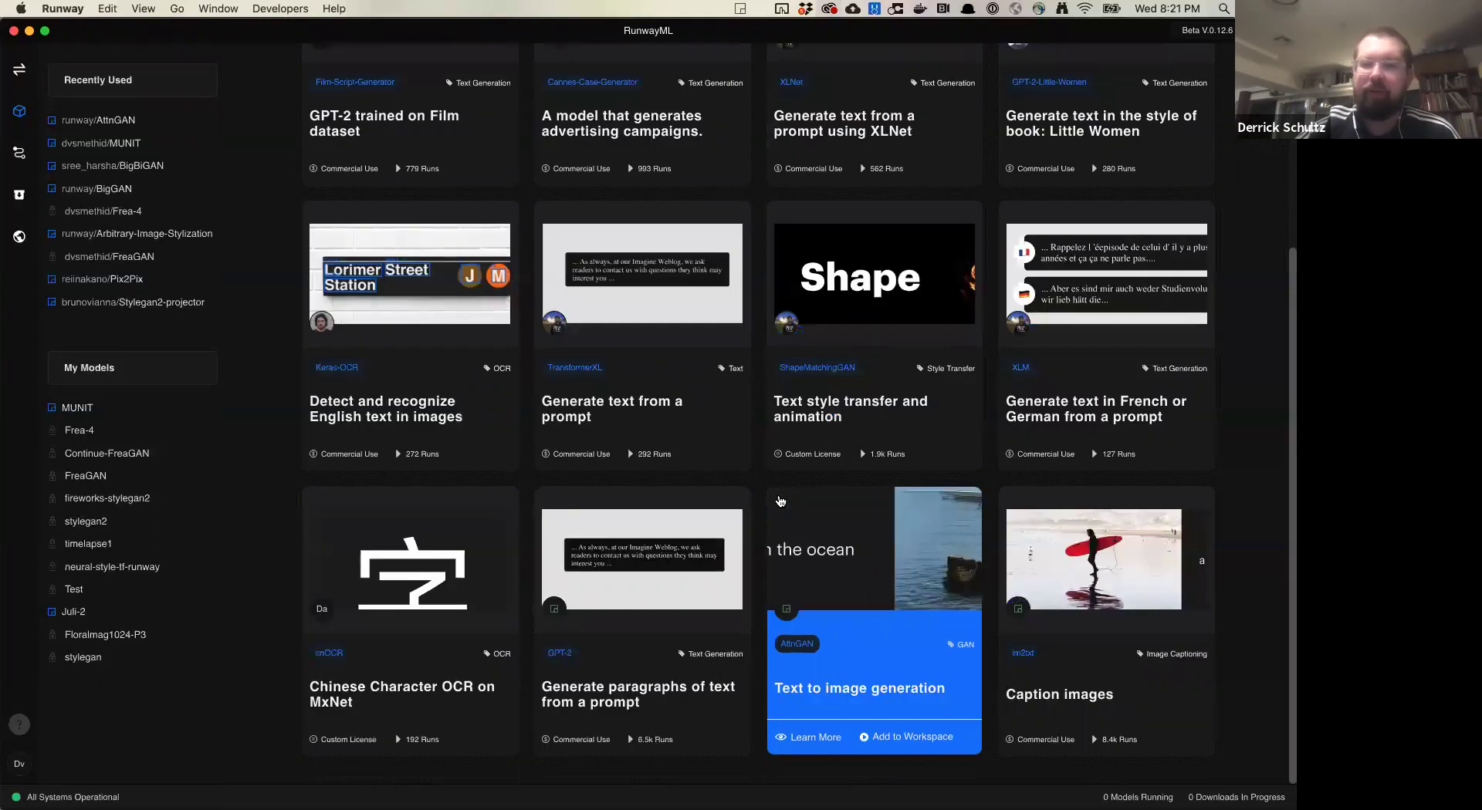
pyautogui.scroll(5, 779, 501)
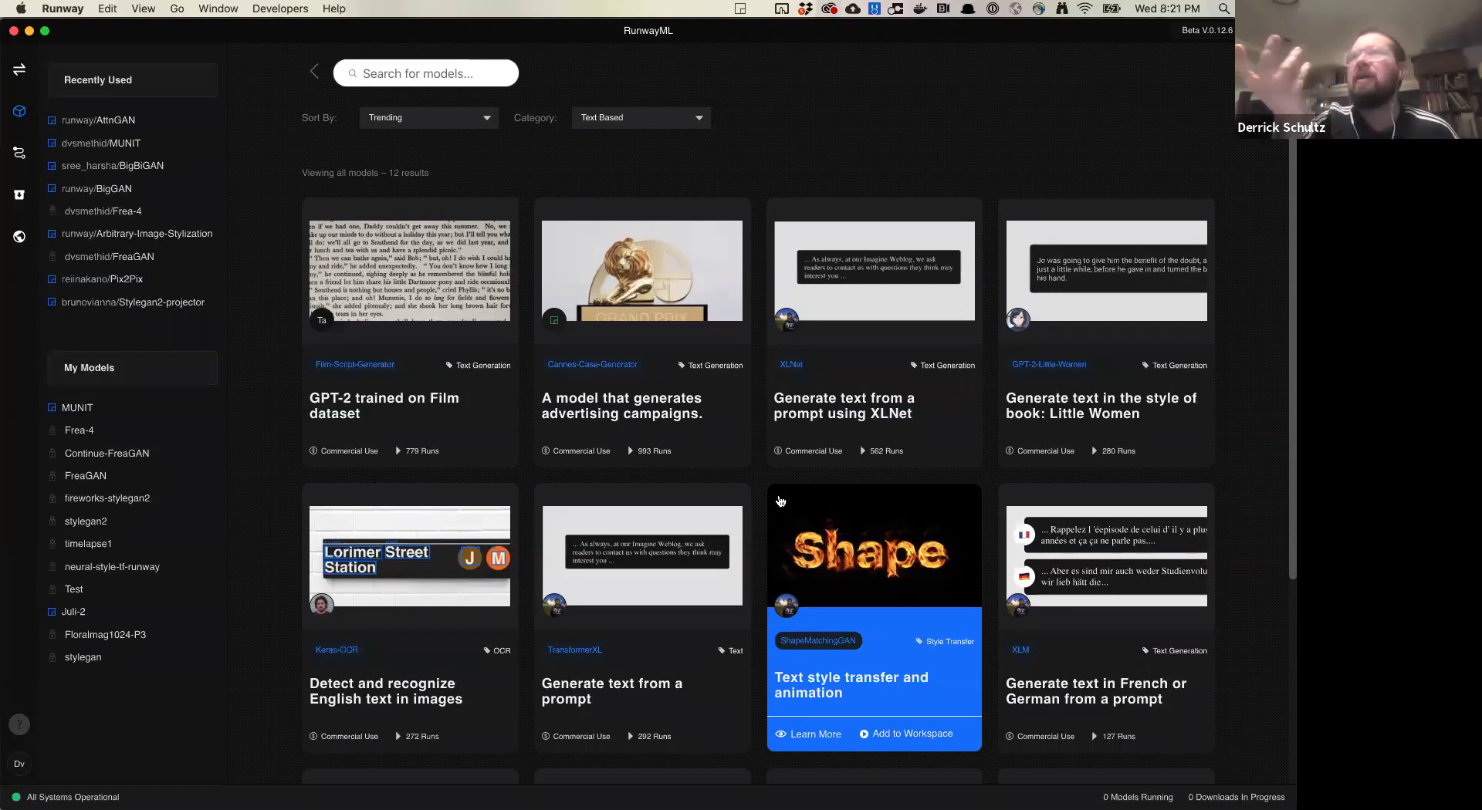
# Filter the models to Recognition to view the detection entries, and switch the category to Post-Processing.
pyautogui.click(631, 118)
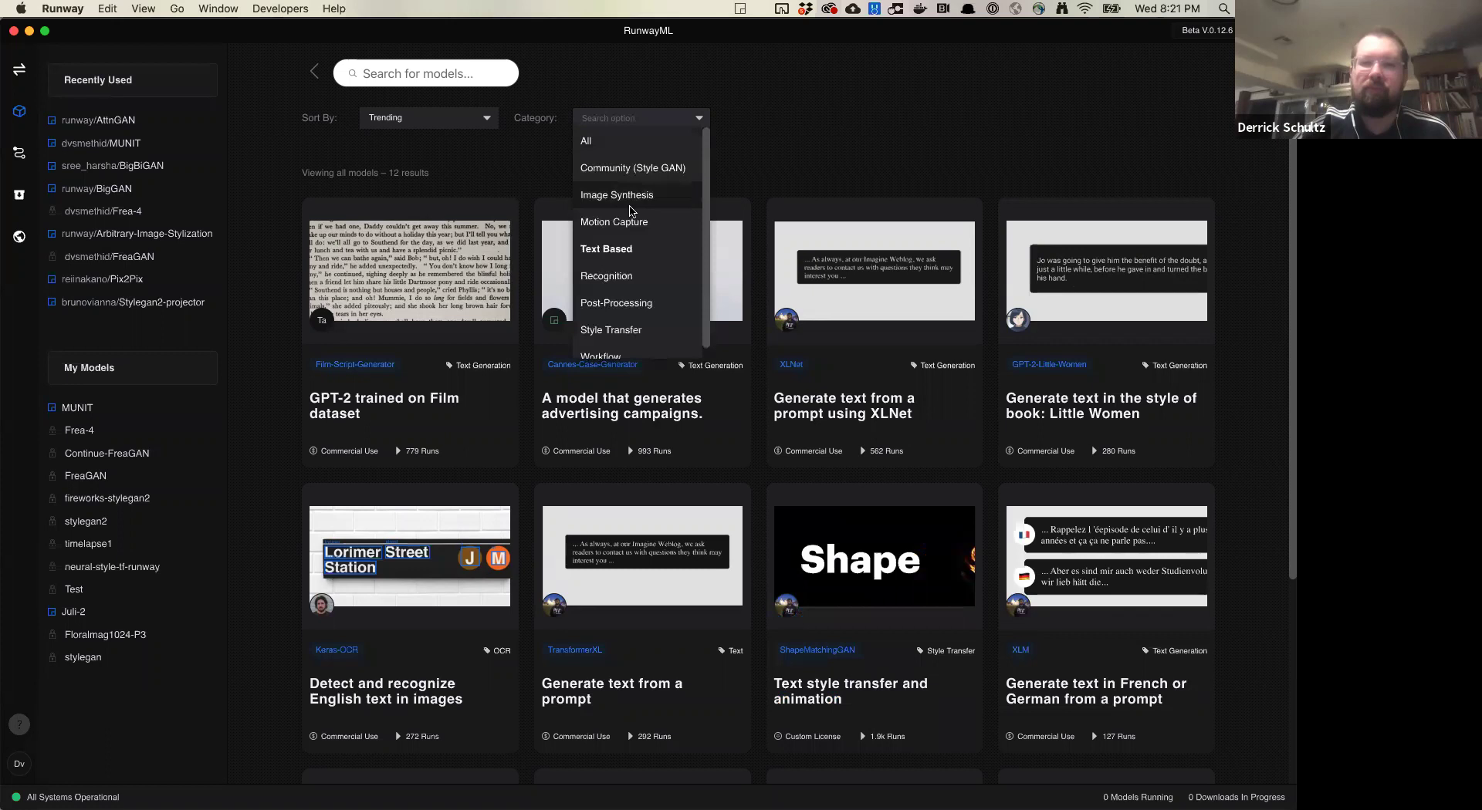
pyautogui.click(626, 286)
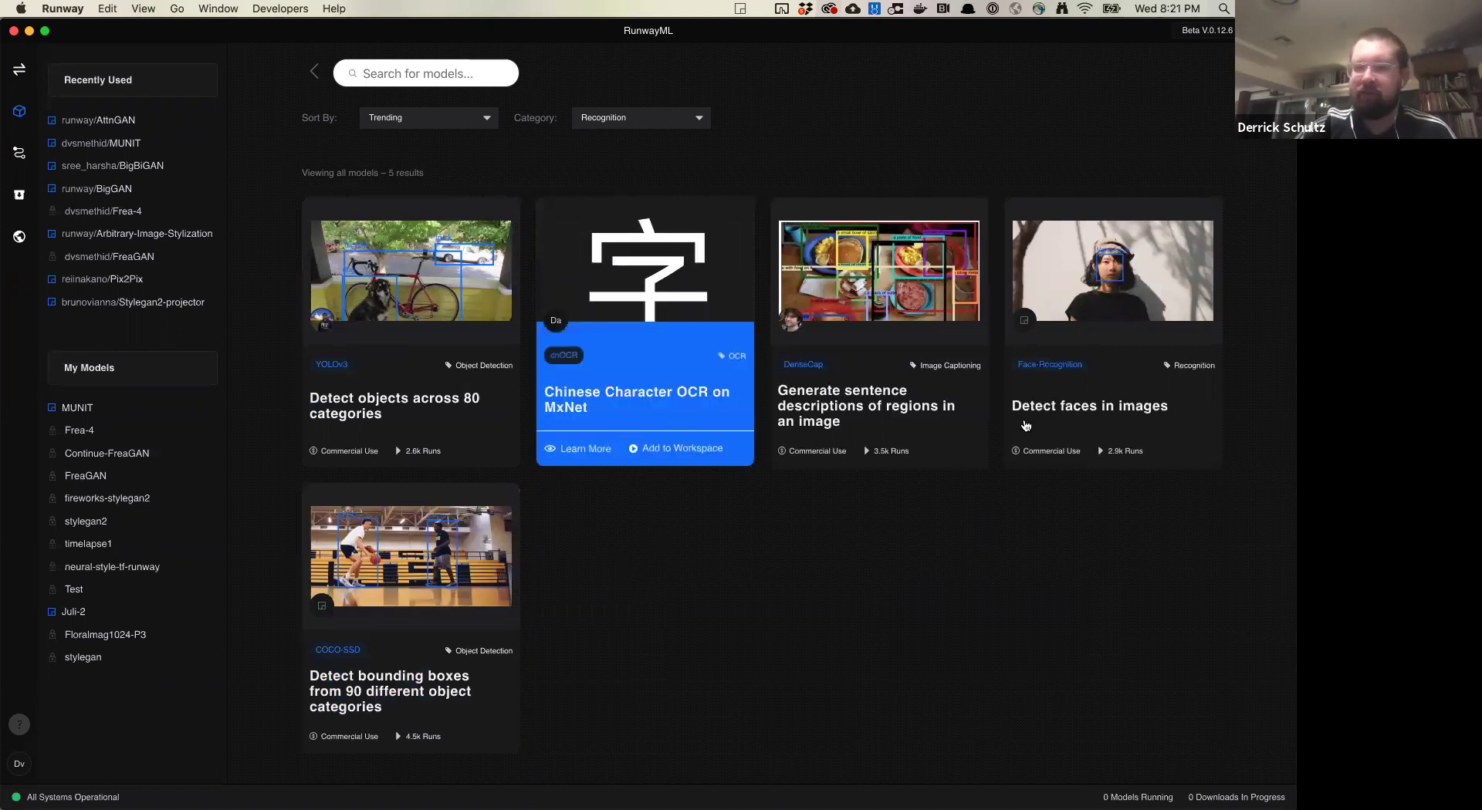
pyautogui.click(630, 129)
pyautogui.click(621, 300)
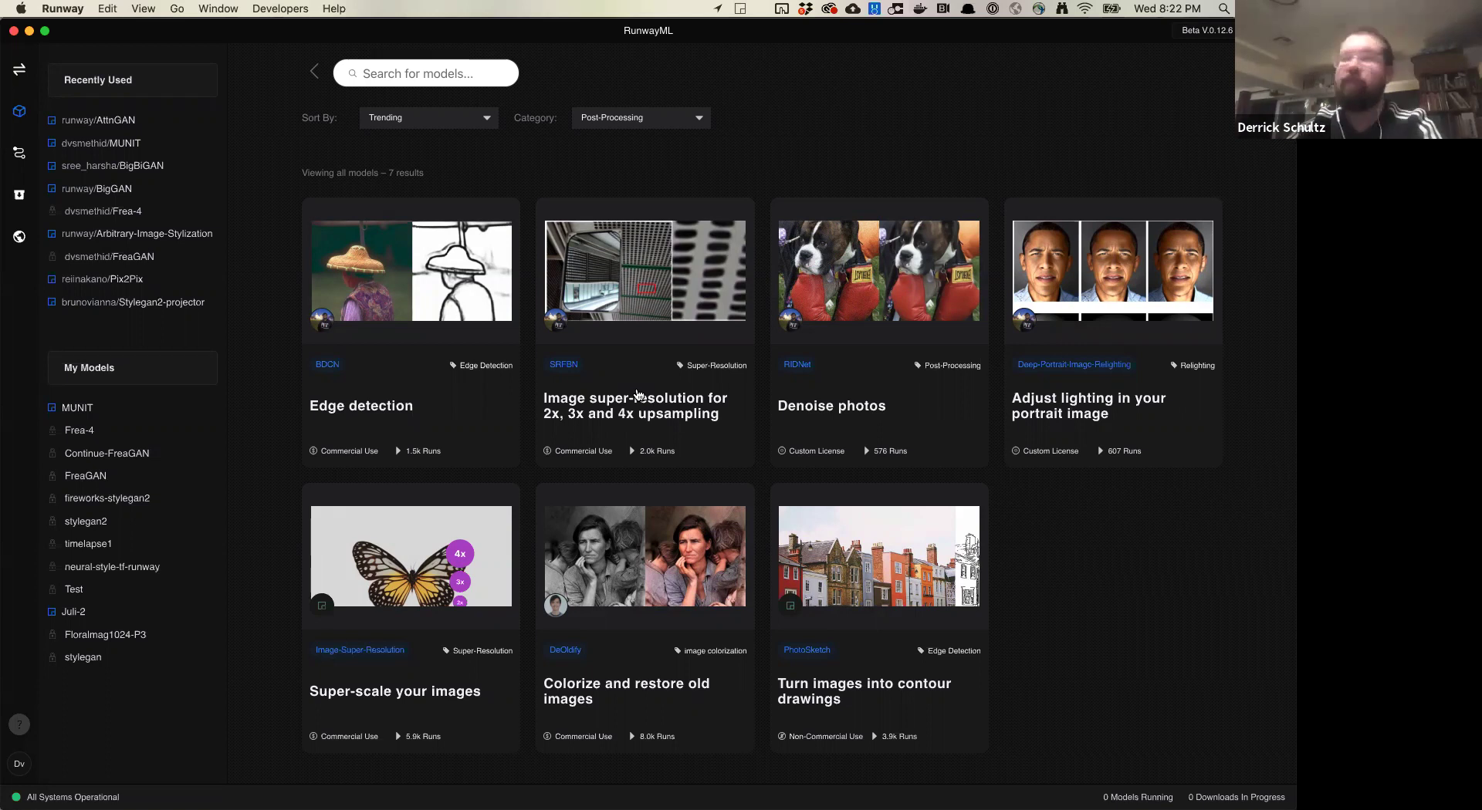
# Review the Style Transfer models, and switch the category filter to Workflow to view its entries.
pyautogui.click(660, 120)
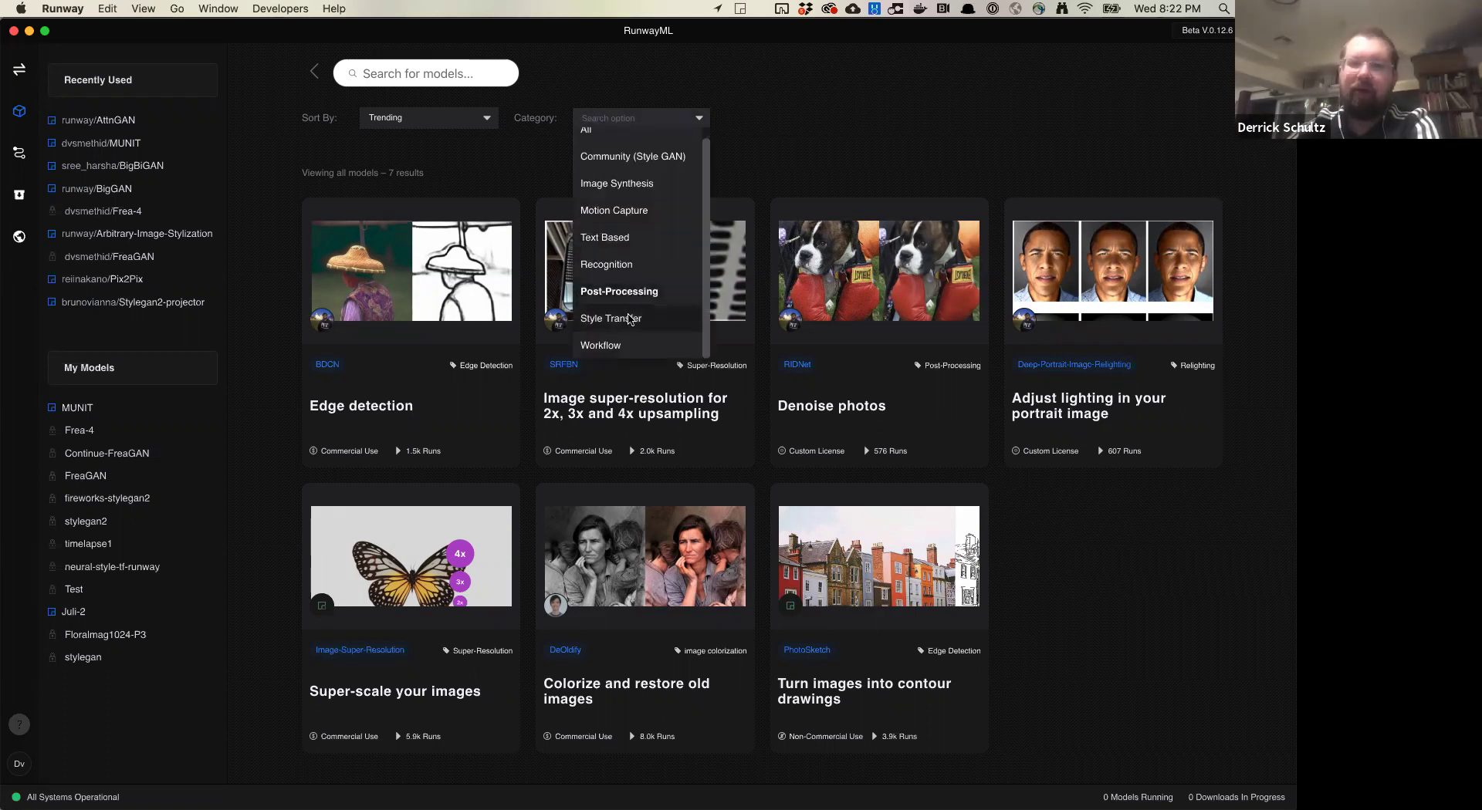
pyautogui.click(630, 319)
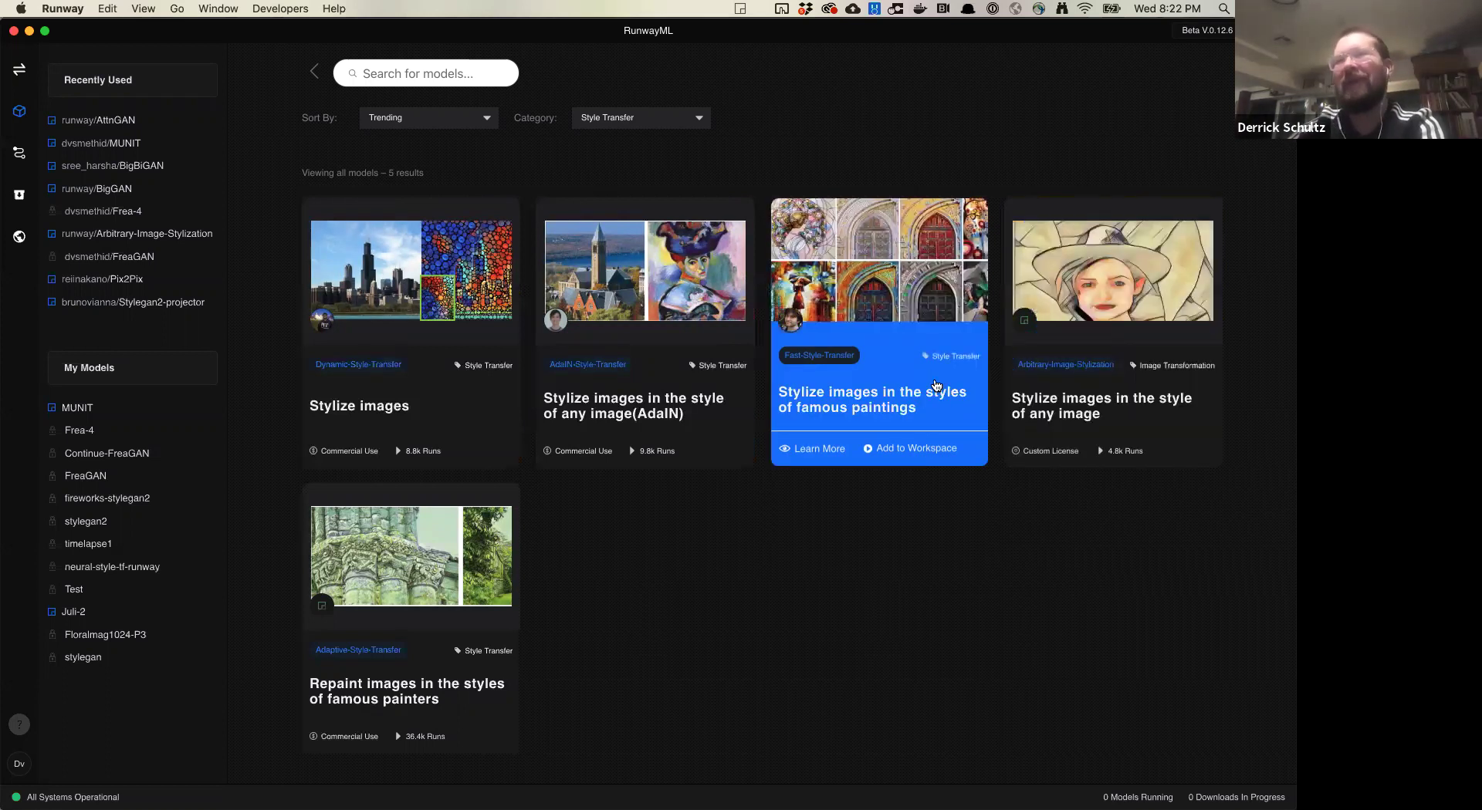
pyautogui.click(666, 126)
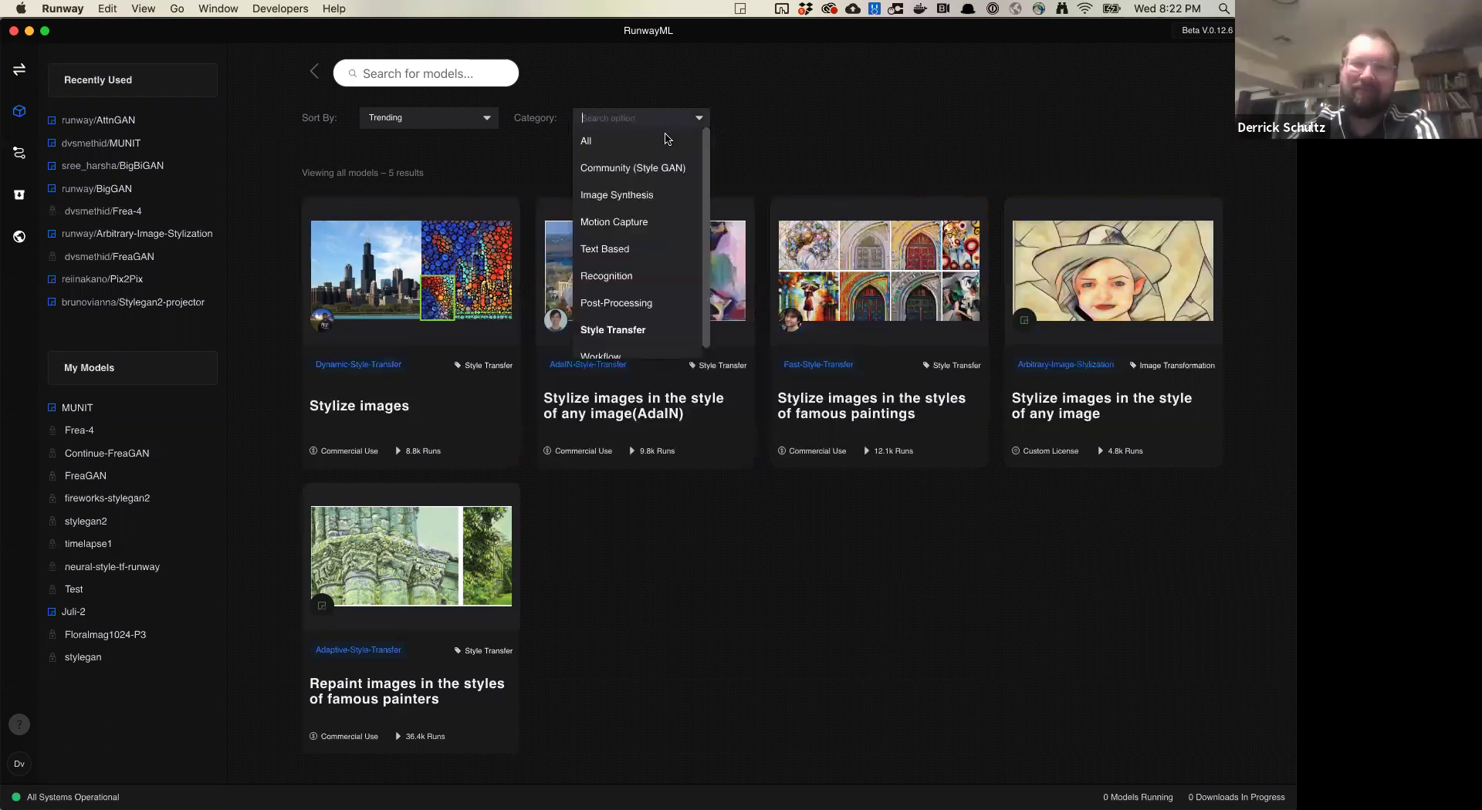
pyautogui.scroll(-1, 661, 337)
pyautogui.click(645, 343)
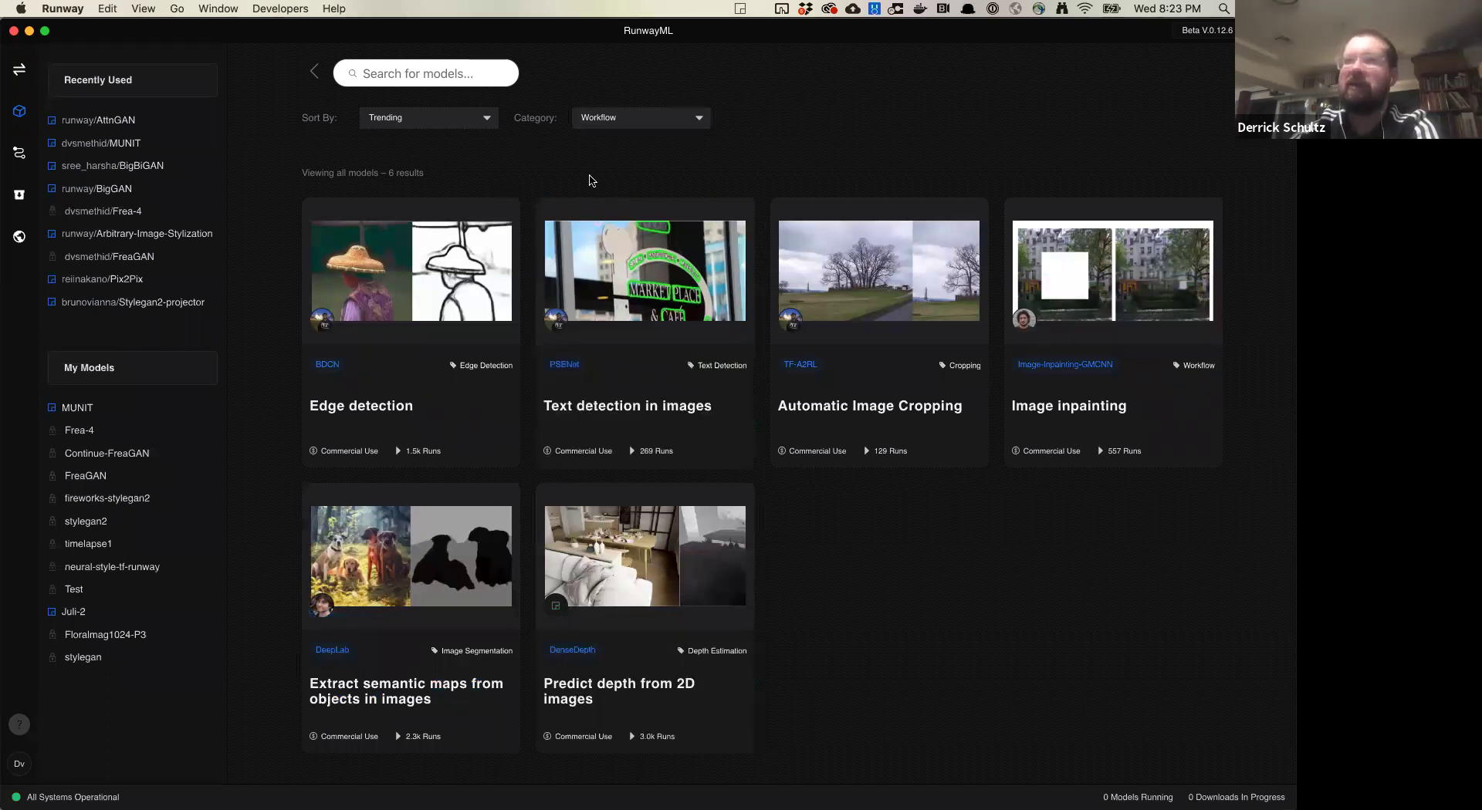
# Filter the models to Image Synthesis and open the detail page of the BigBiGAN model.
pyautogui.click(611, 117)
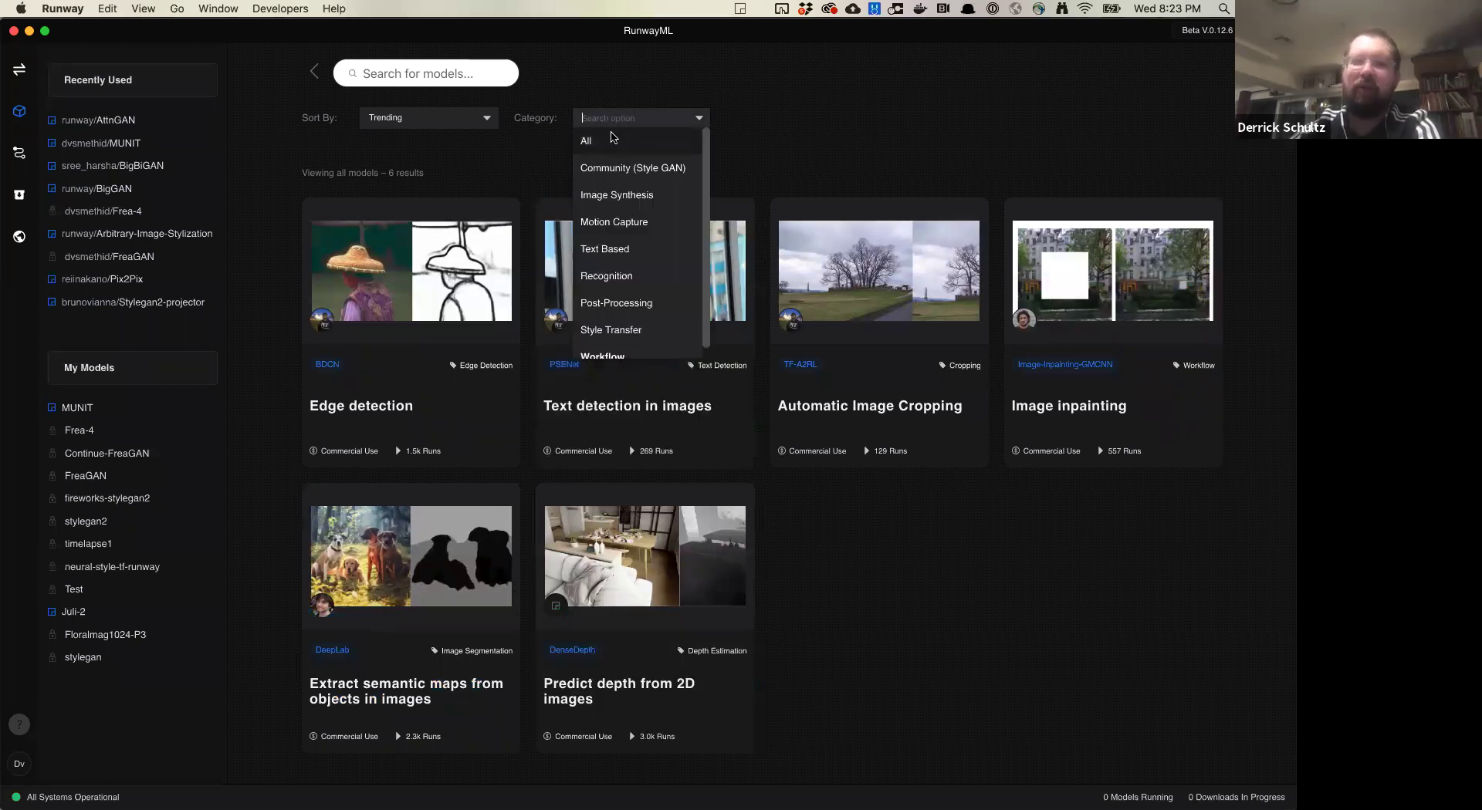
pyautogui.click(617, 198)
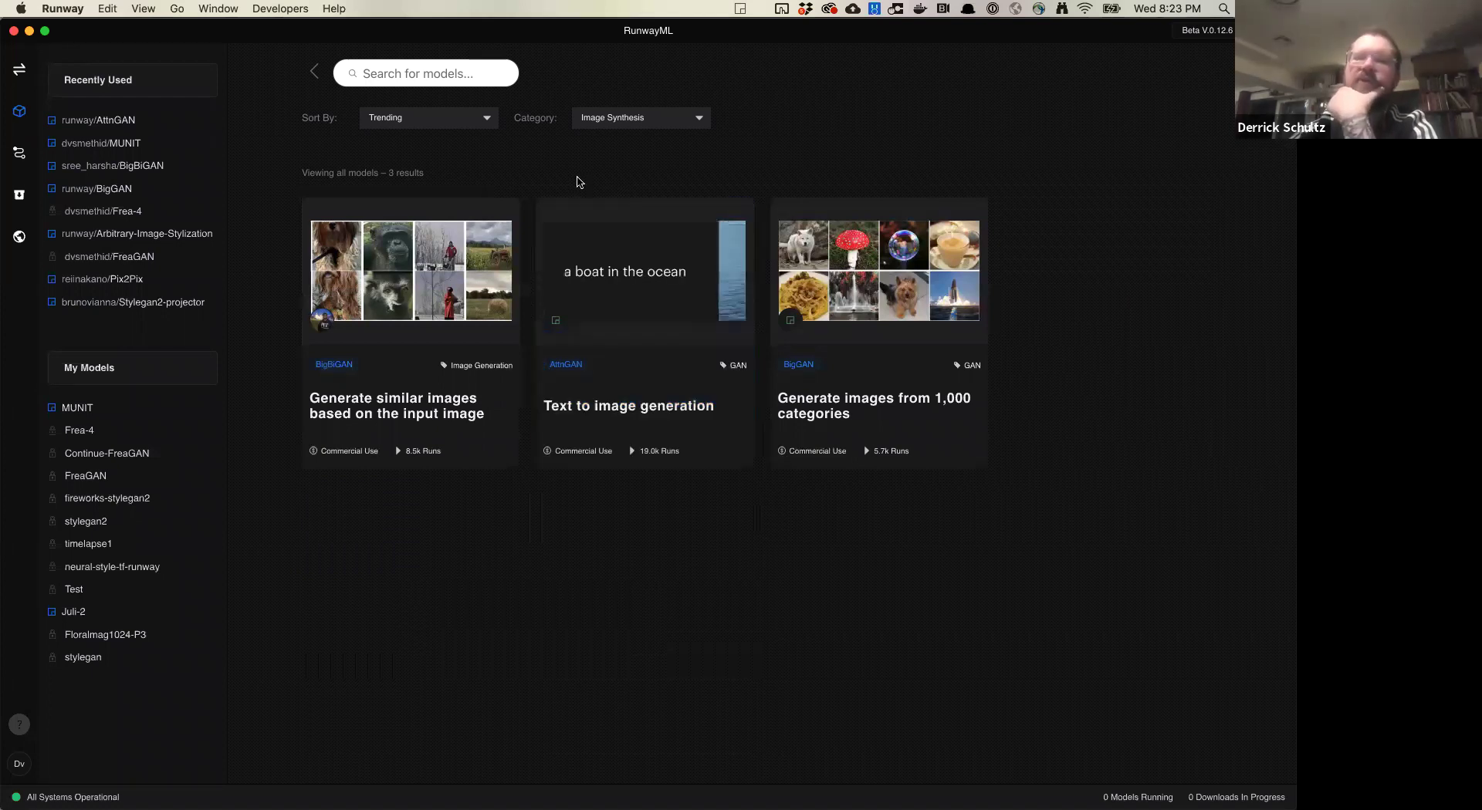
pyautogui.moveTo(426, 339)
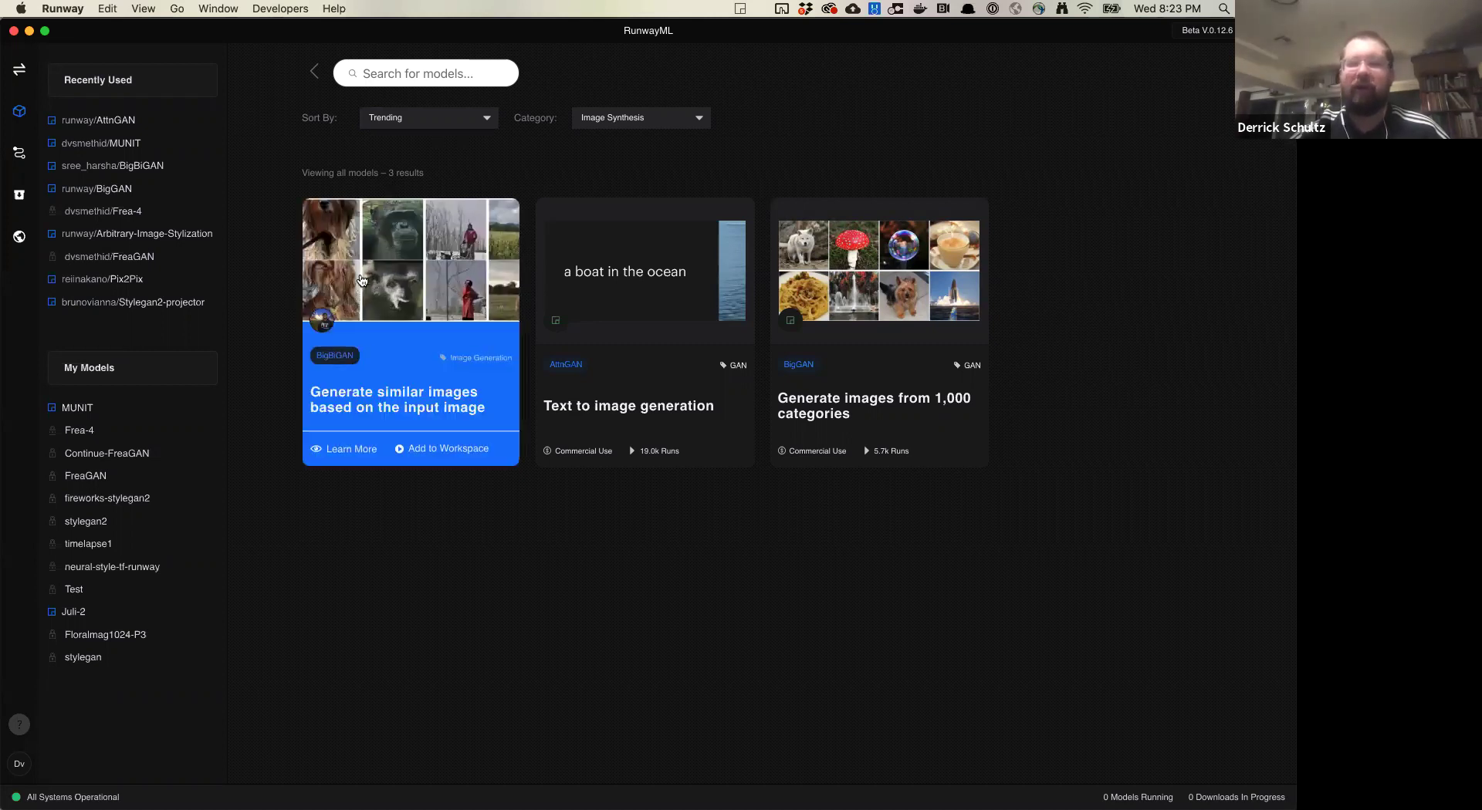
pyautogui.click(320, 452)
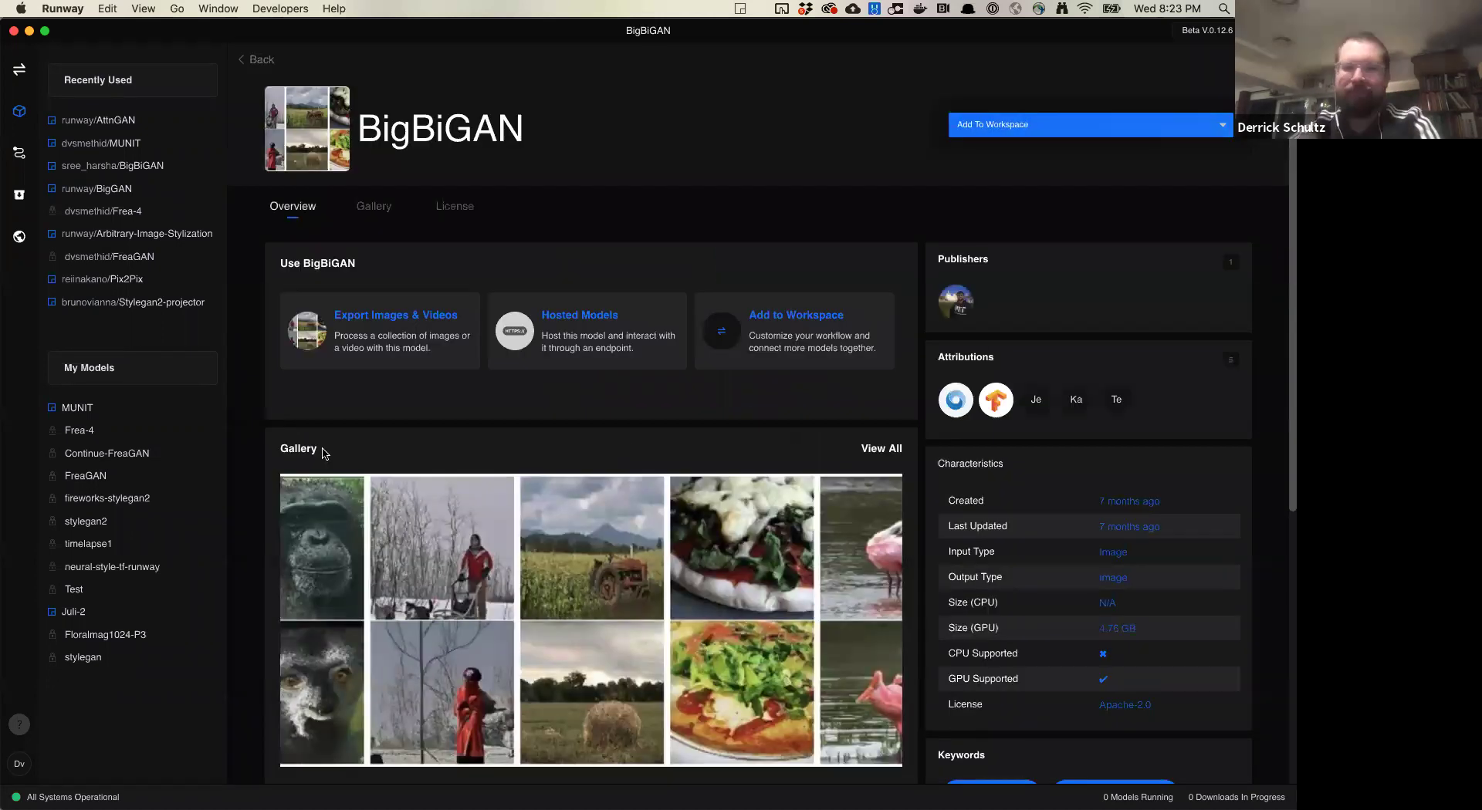
# Look over BigBiGAN's gallery, characteristics and description, and open its linked research paper as a PDF in Chrome.
pyautogui.scroll(-5, 450, 375)
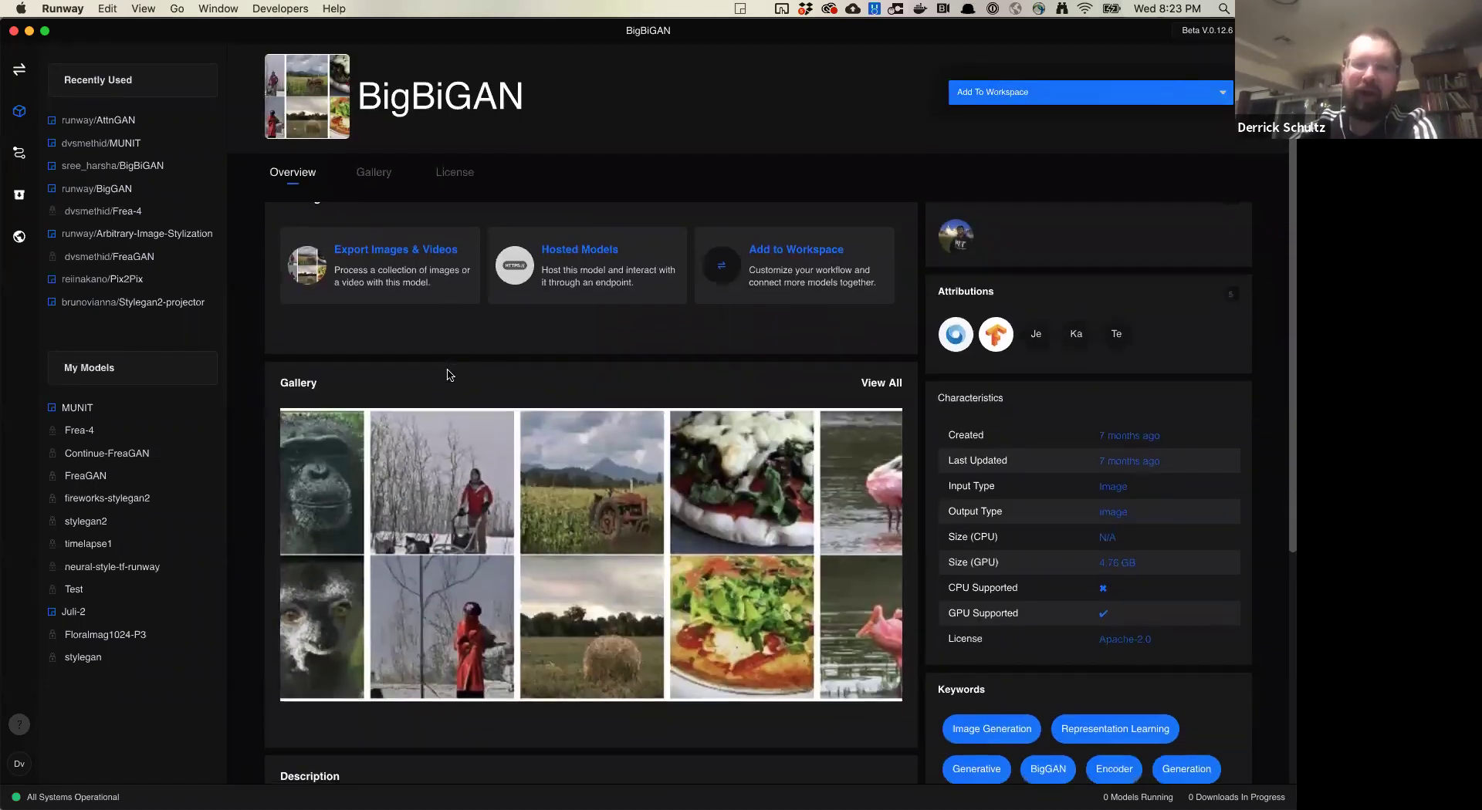
pyautogui.scroll(-8, 552, 552)
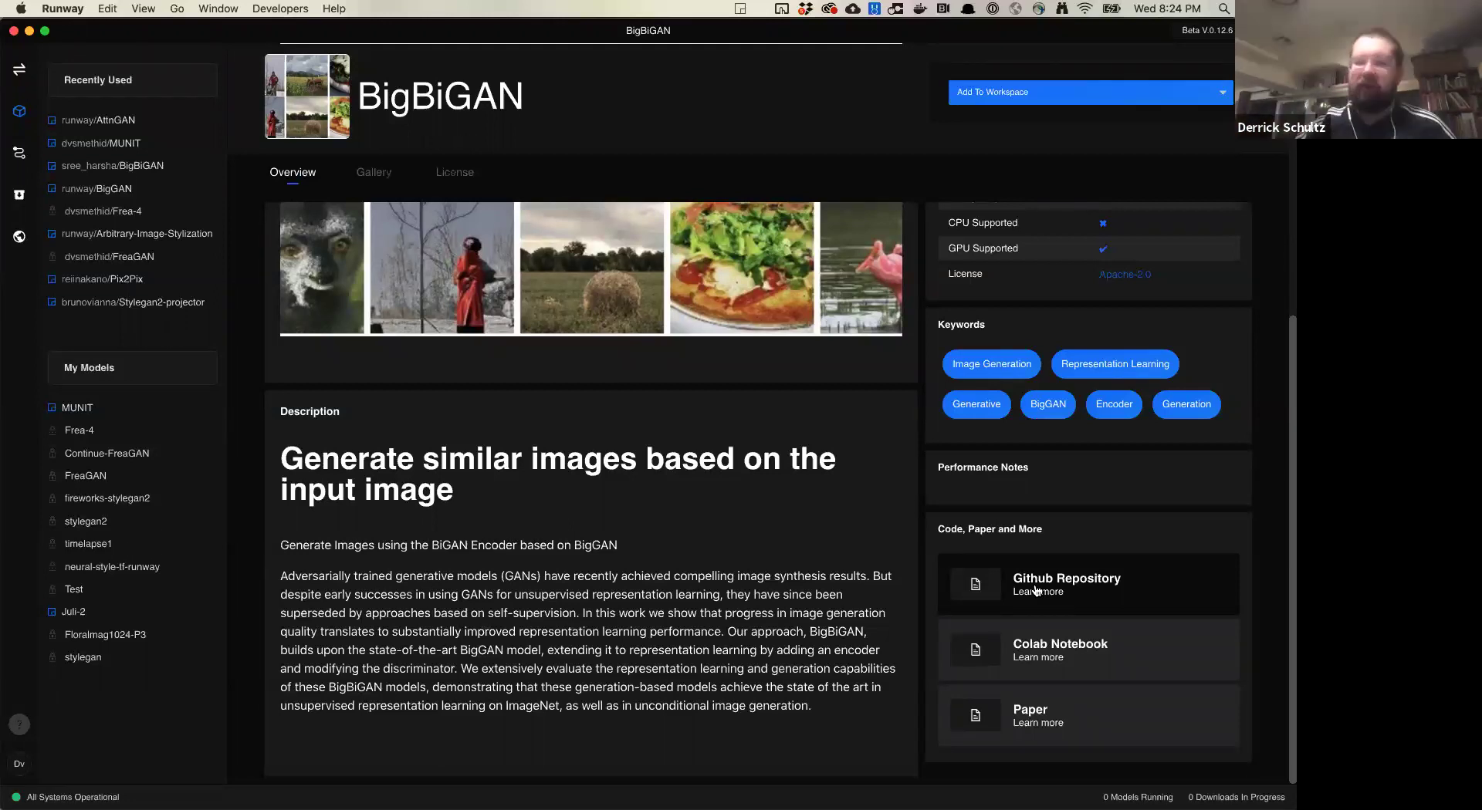
pyautogui.click(1027, 708)
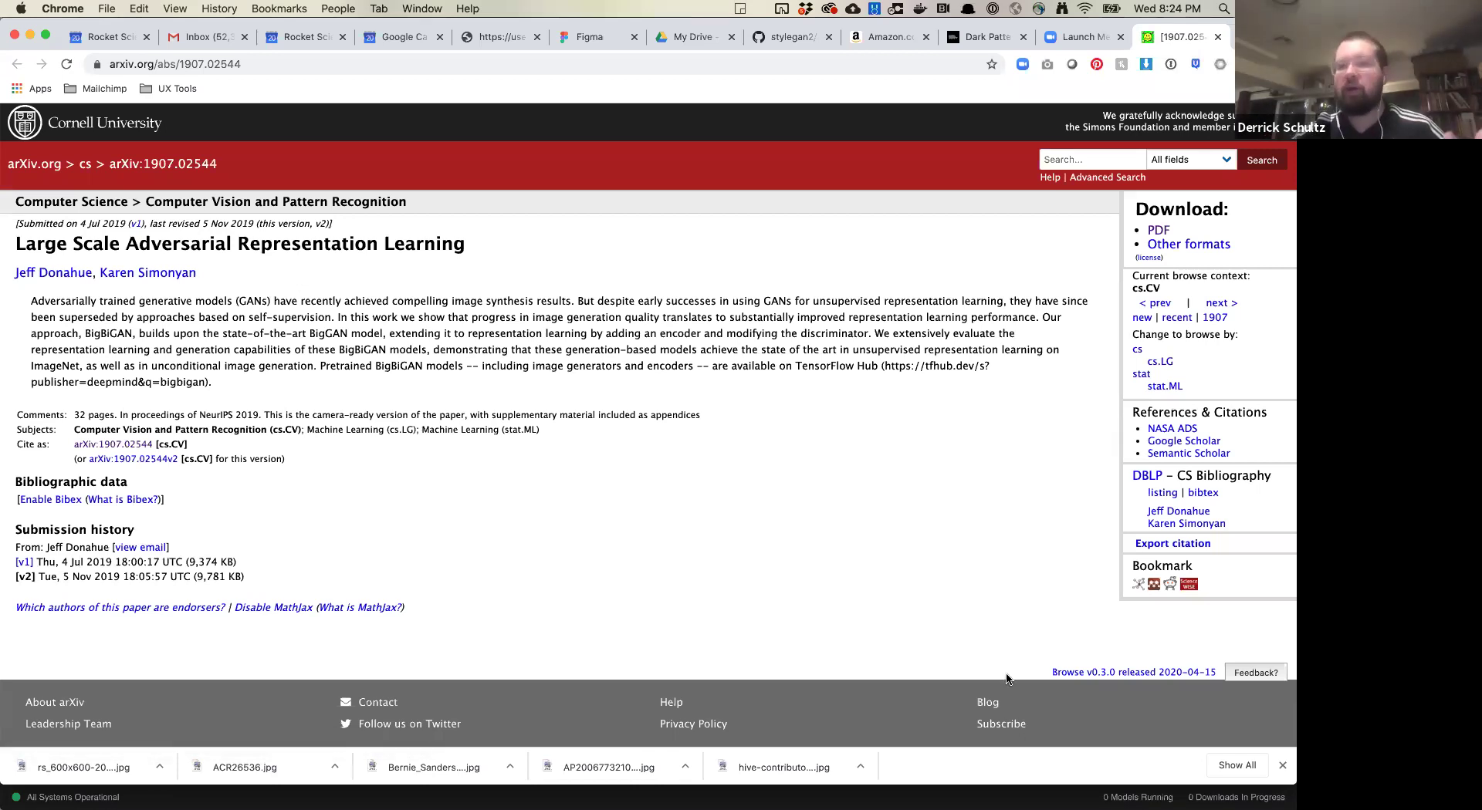
pyautogui.click(1157, 231)
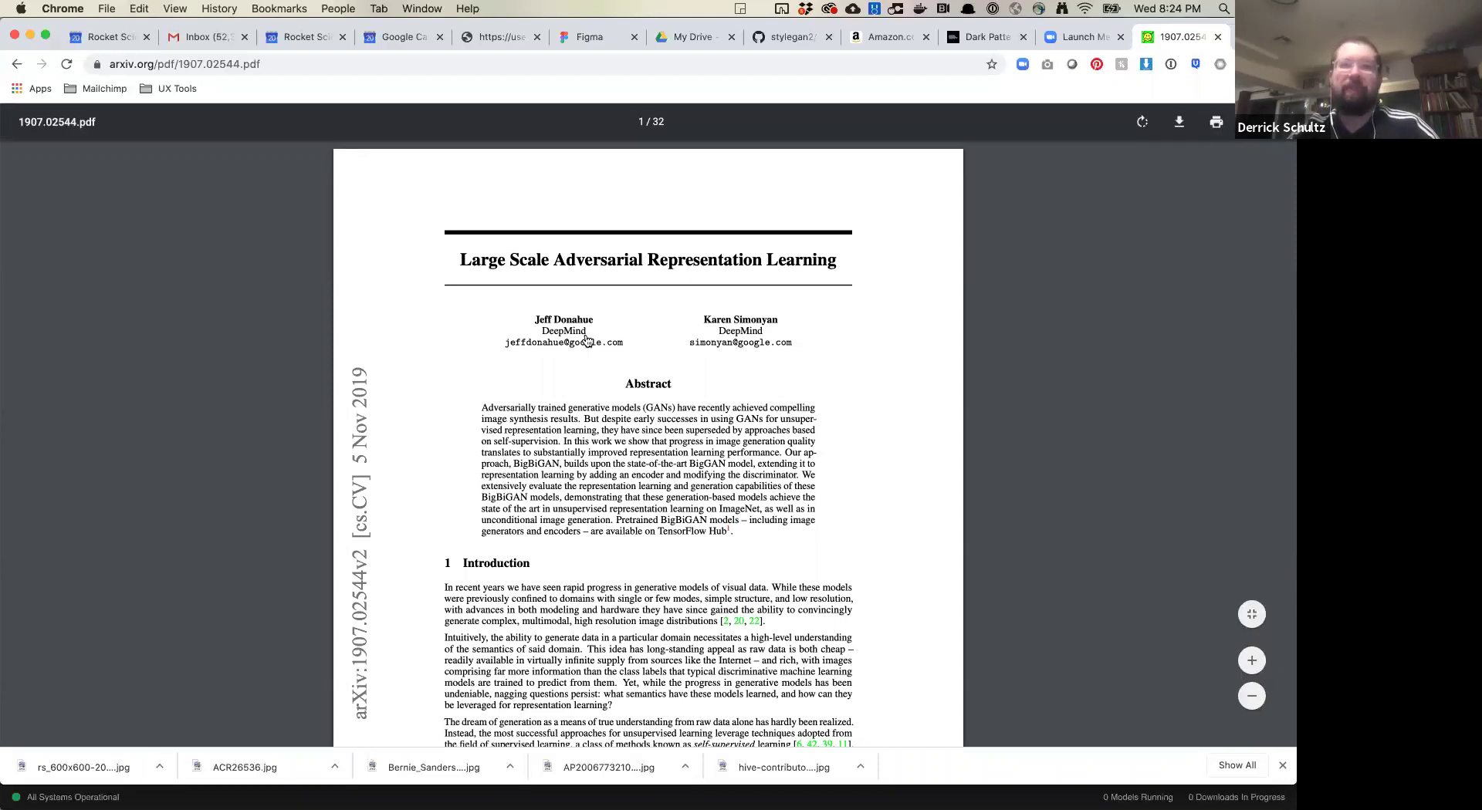
# Skim the BigBiGAN paper from the abstract to the Figure 2 reconstructions on page 8.
pyautogui.press('super+Tab')
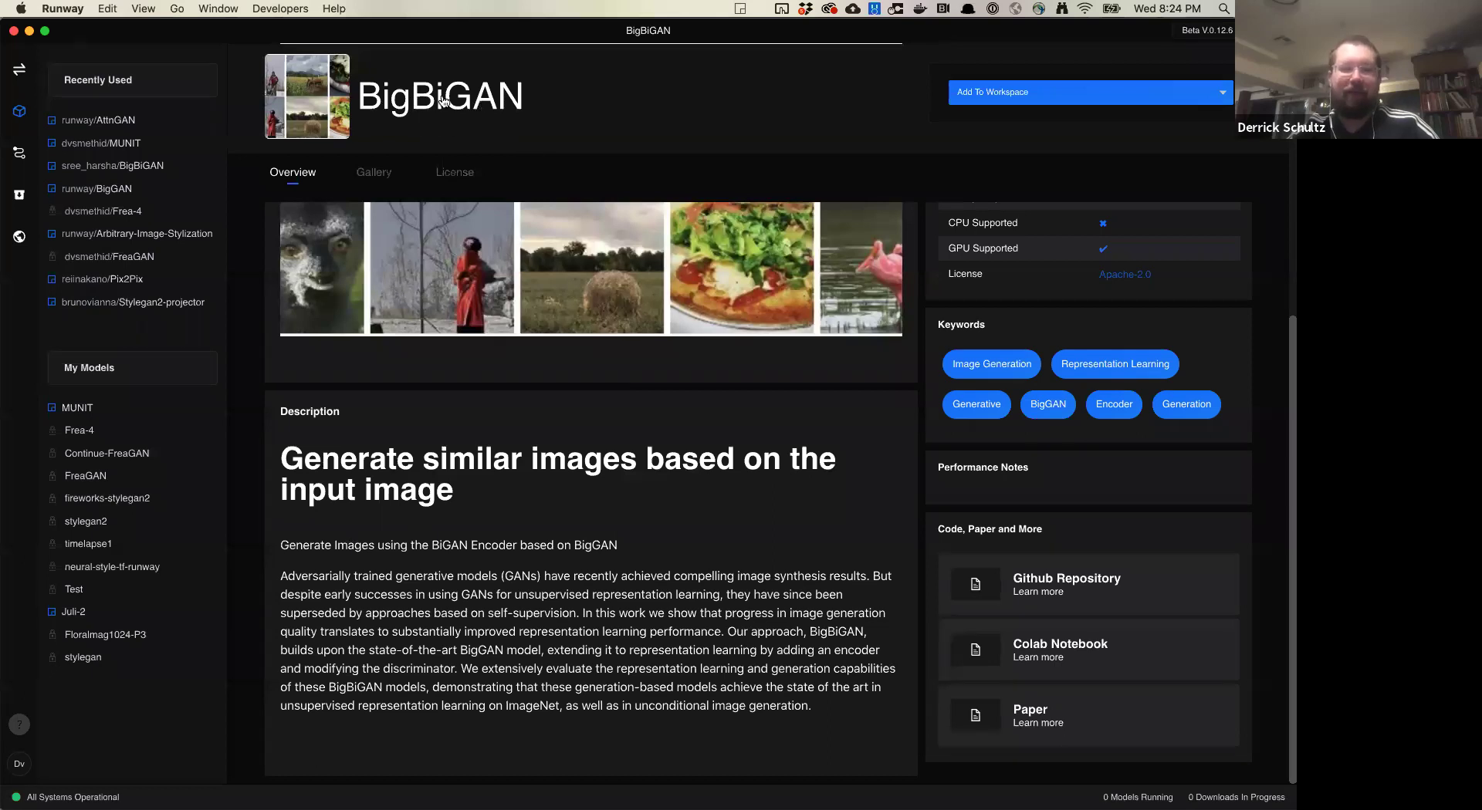
pyautogui.press('super+Tab')
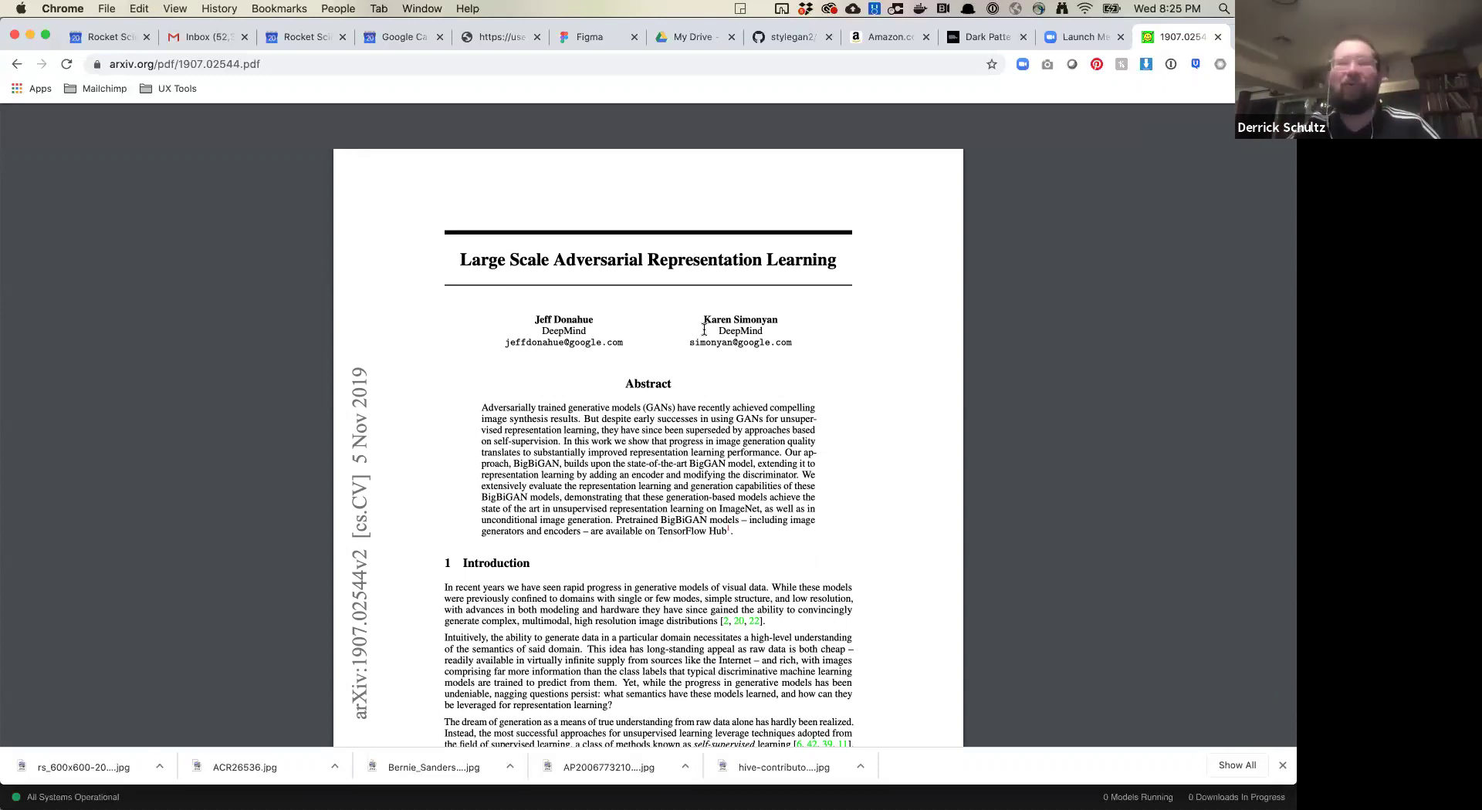
pyautogui.scroll(-5, 704, 330)
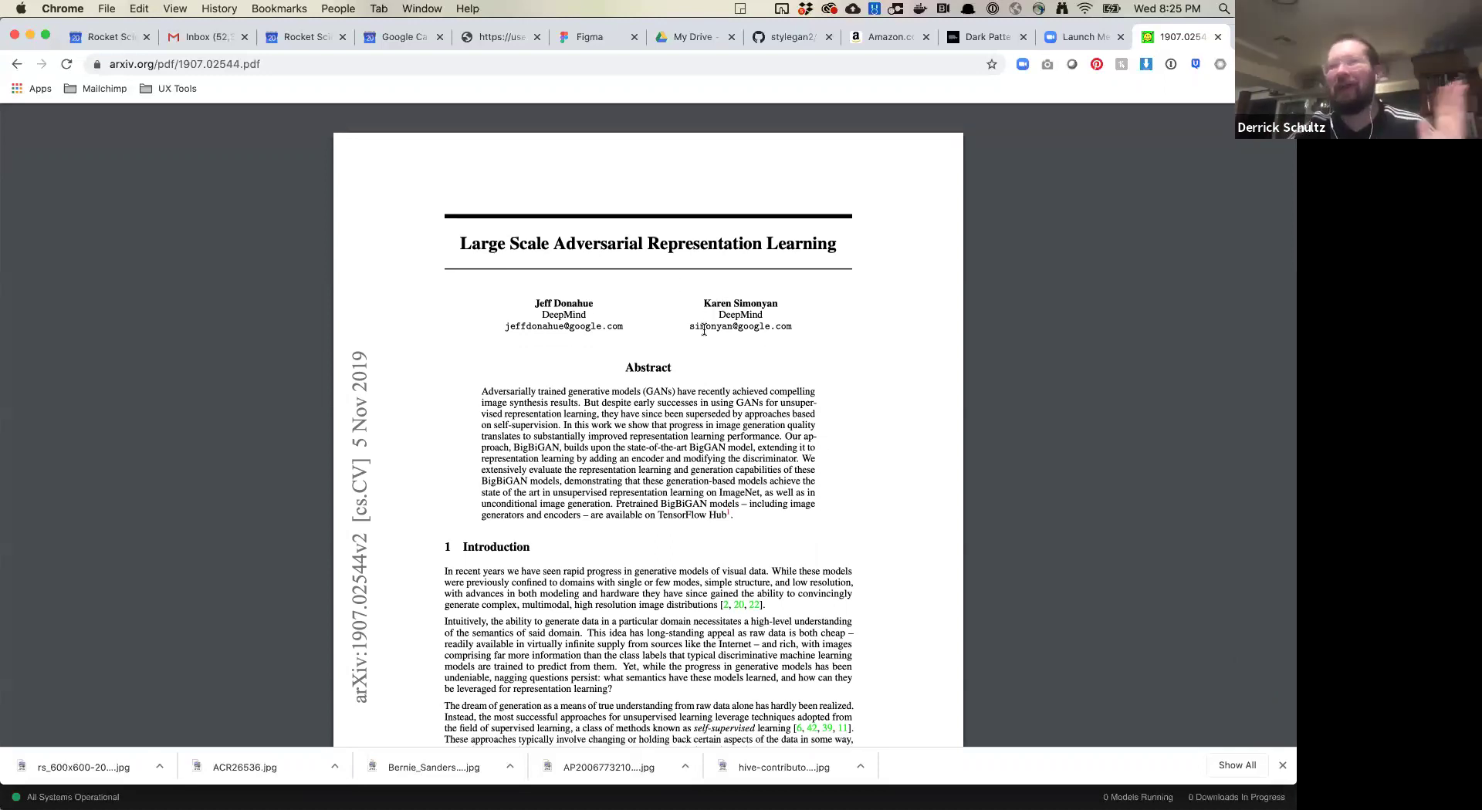
pyautogui.scroll(-1, 704, 330)
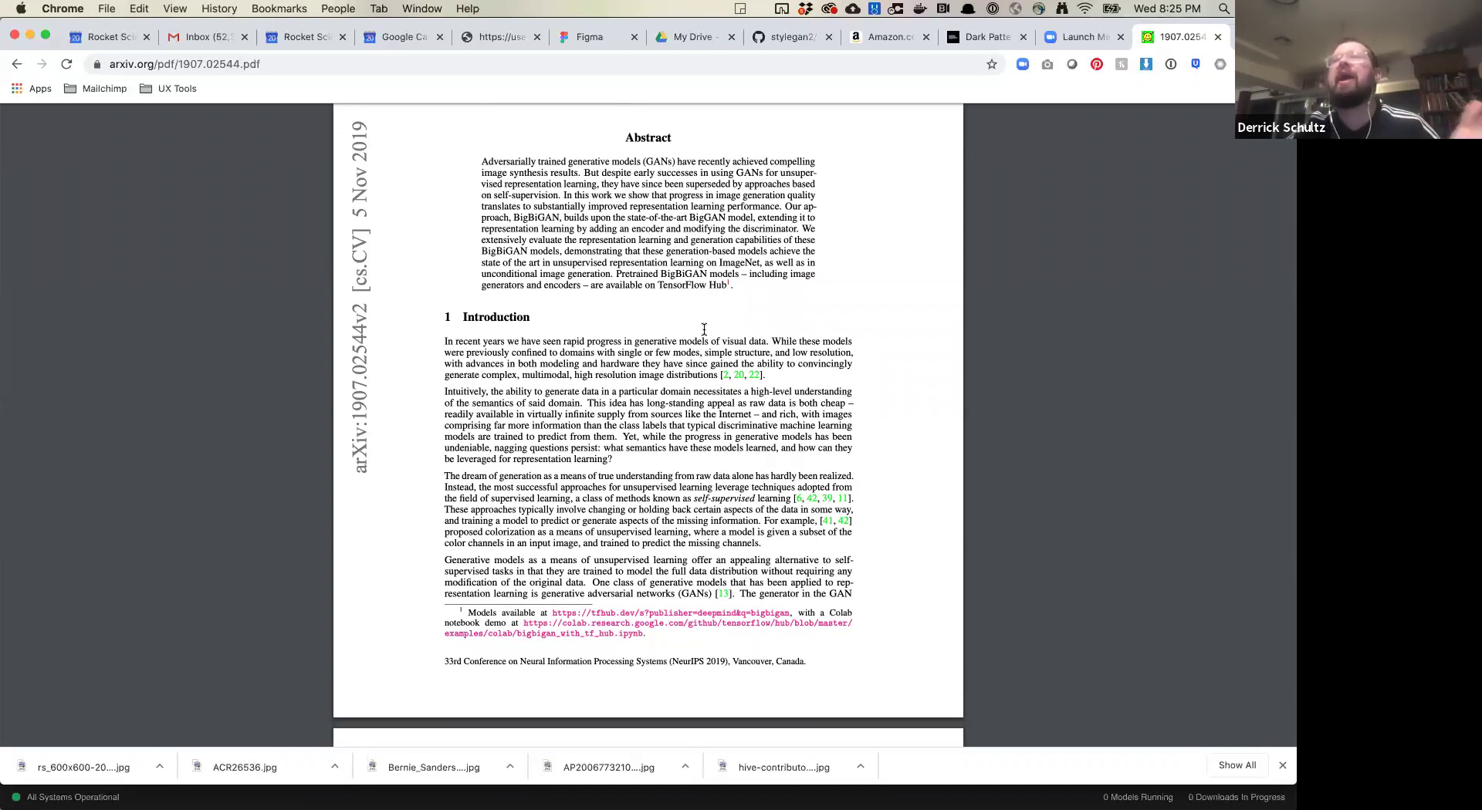
pyautogui.scroll(-14, 704, 329)
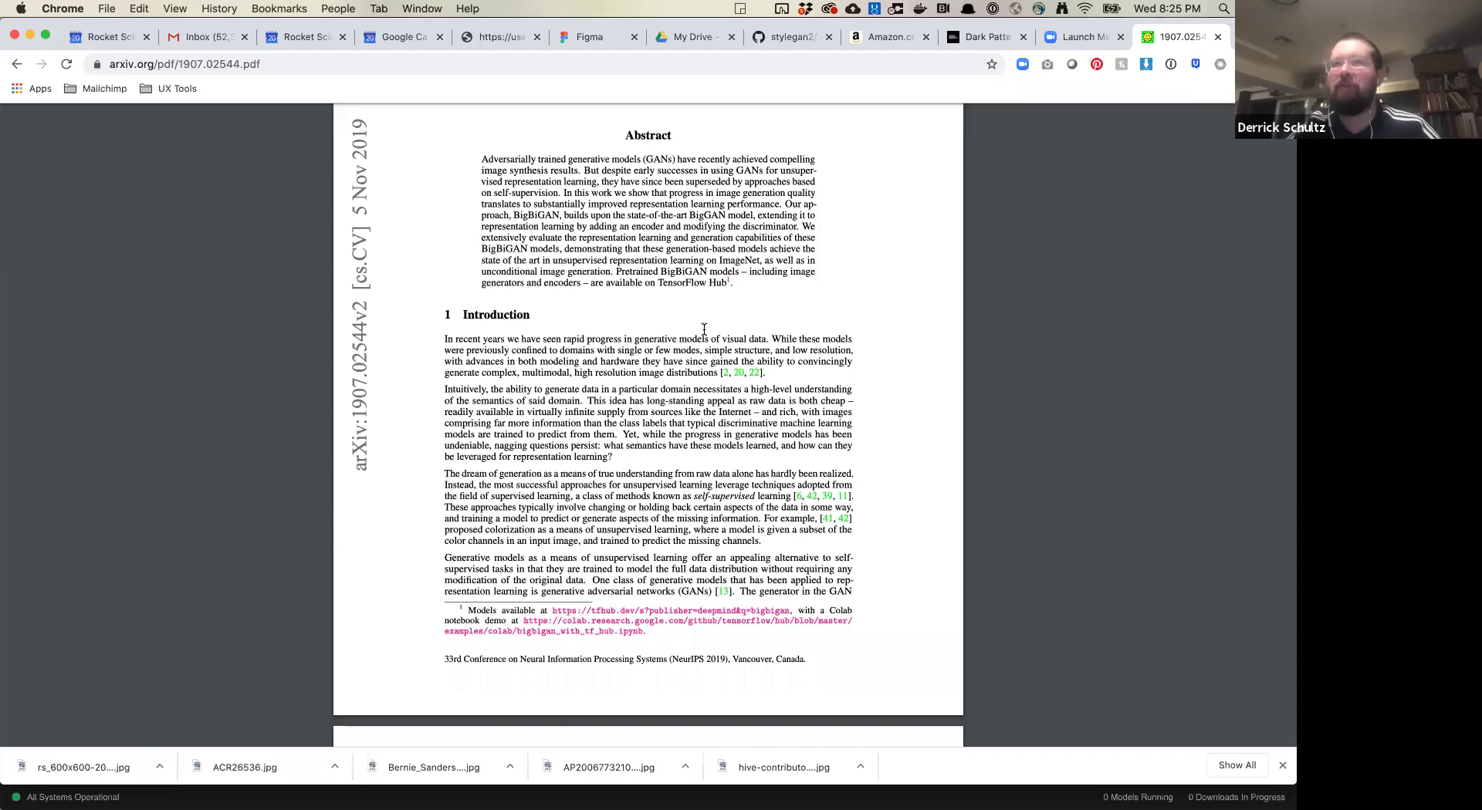
pyautogui.scroll(-20, 702, 325)
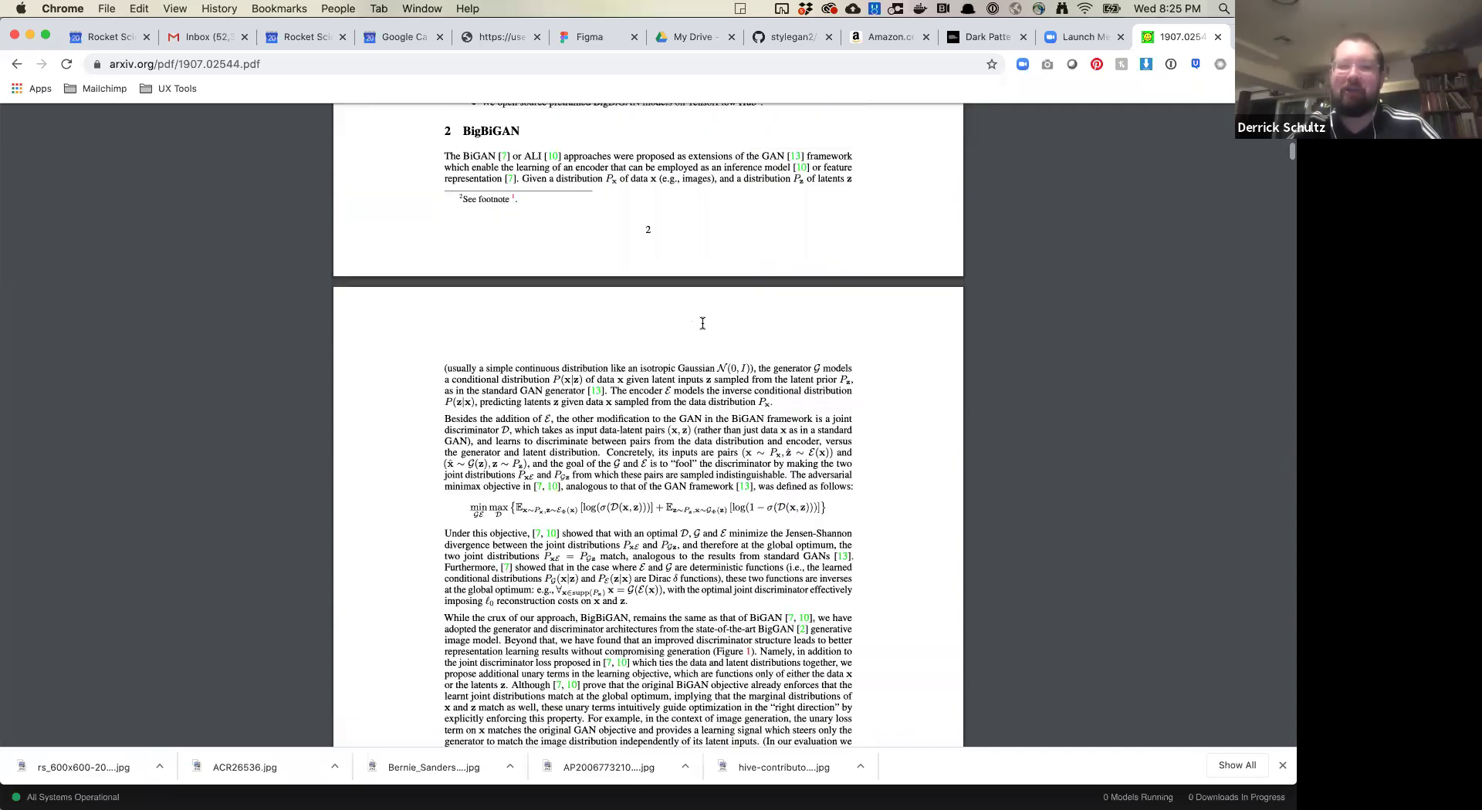
pyautogui.scroll(-13, 702, 324)
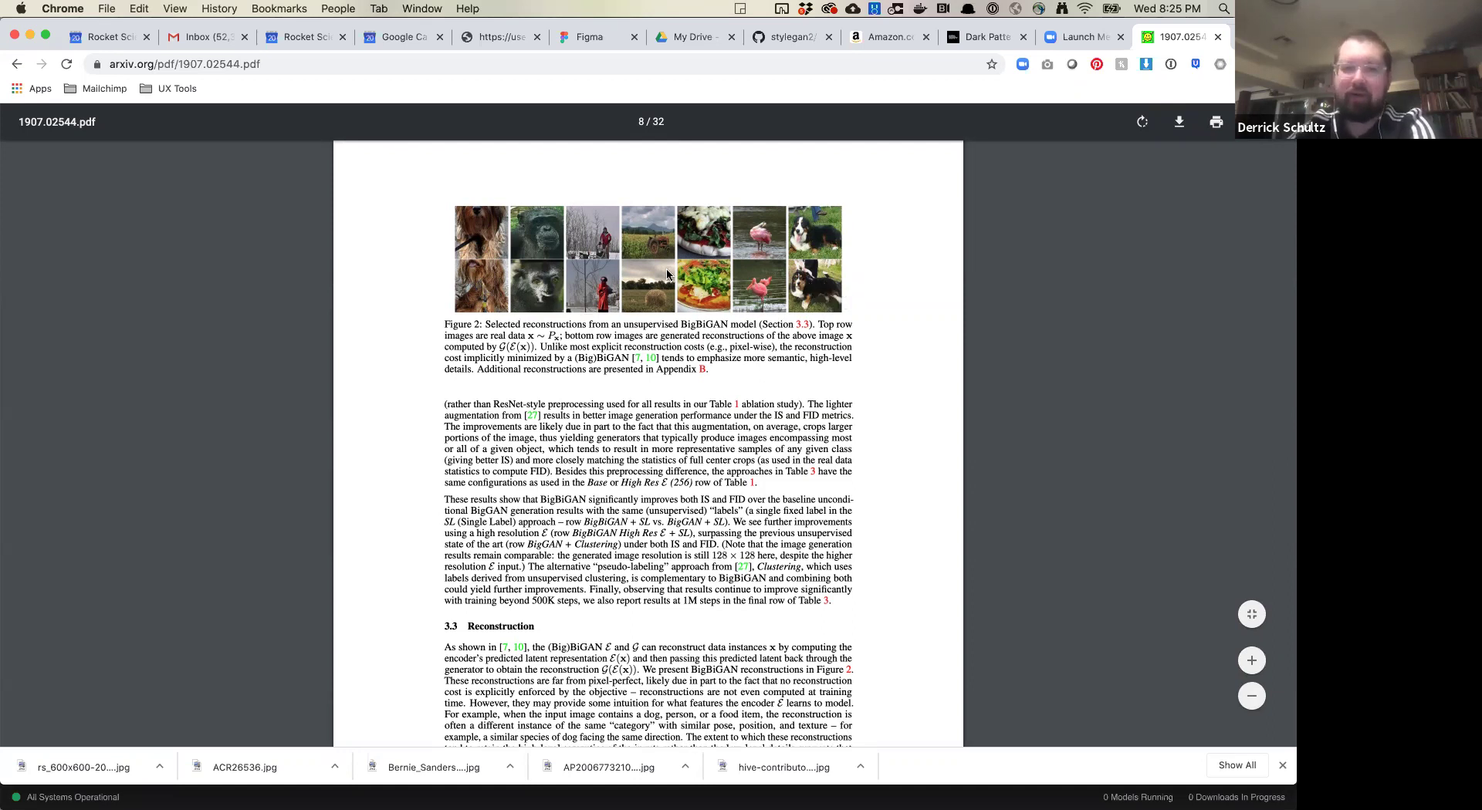
# Enlarge the paper's Figure 2 and examine the real images, their generated reconstructions and the caption.
pyautogui.press('super+equal')
pyautogui.press('super+equal')
pyautogui.press('super+equal')
pyautogui.press('super+equal')
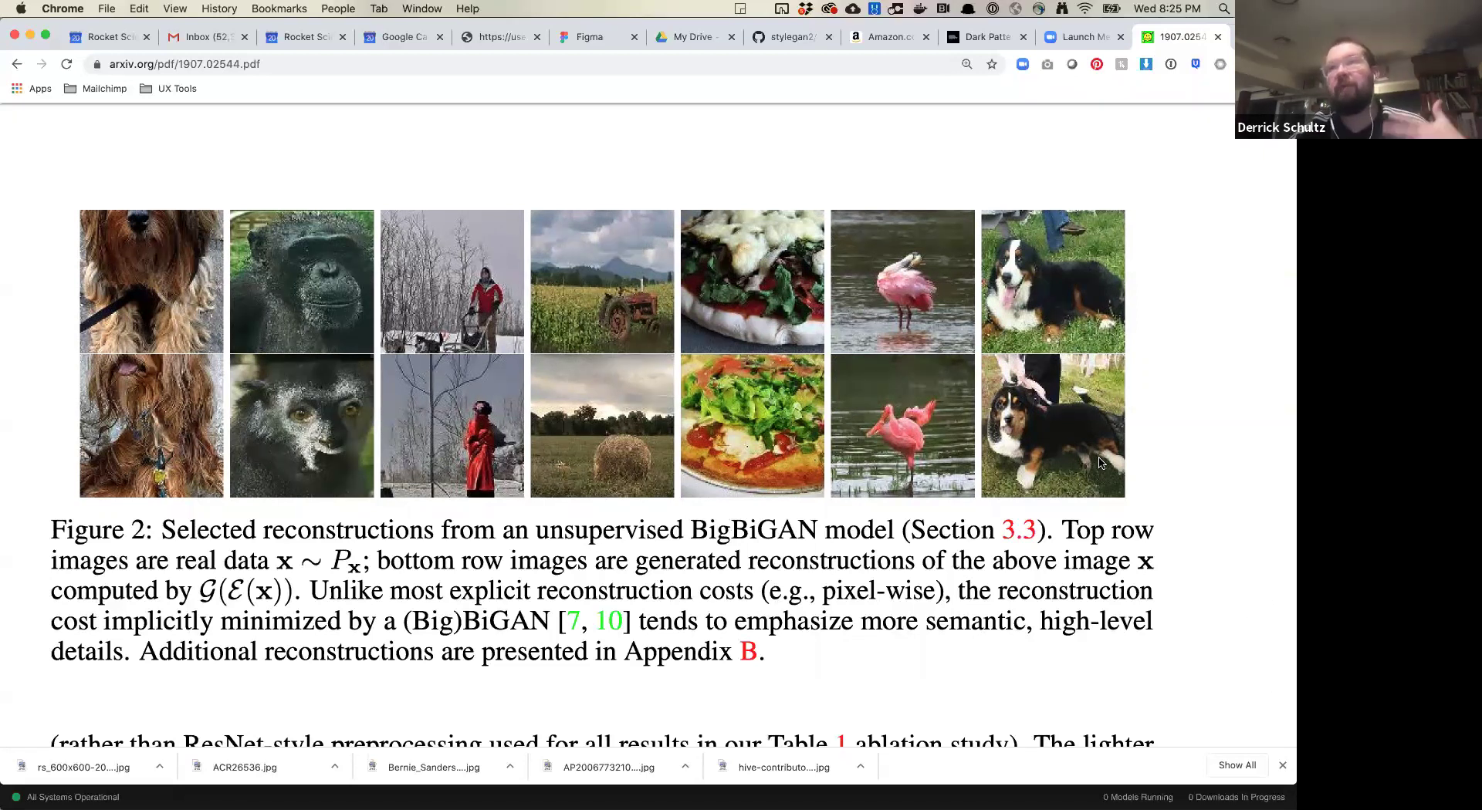
pyautogui.scroll(-15, 1099, 462)
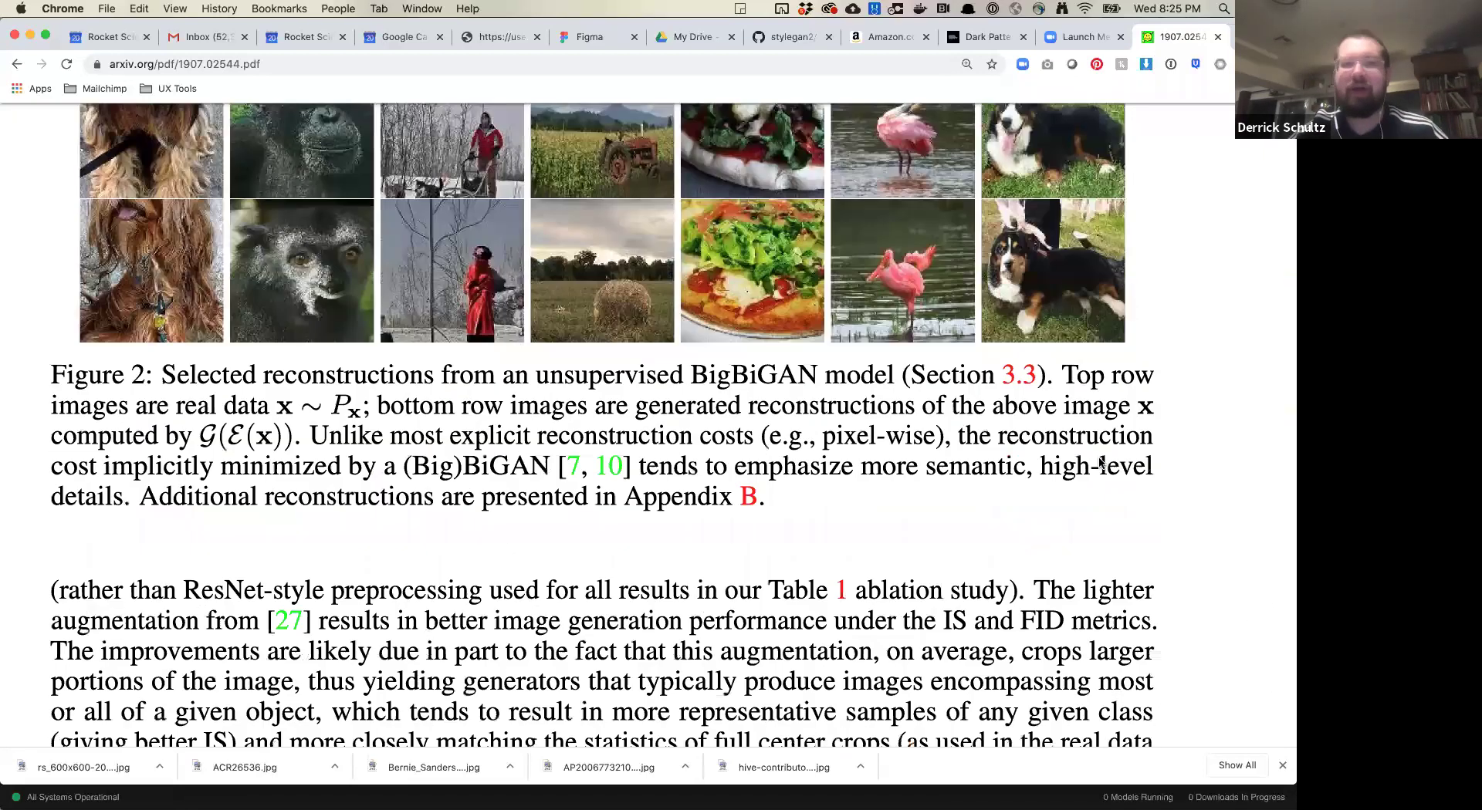
# Switch back to Runway, add BigBiGAN to a new workspace named "BigBiGAN test" and use File as its input source.
pyautogui.press('super+Tab')
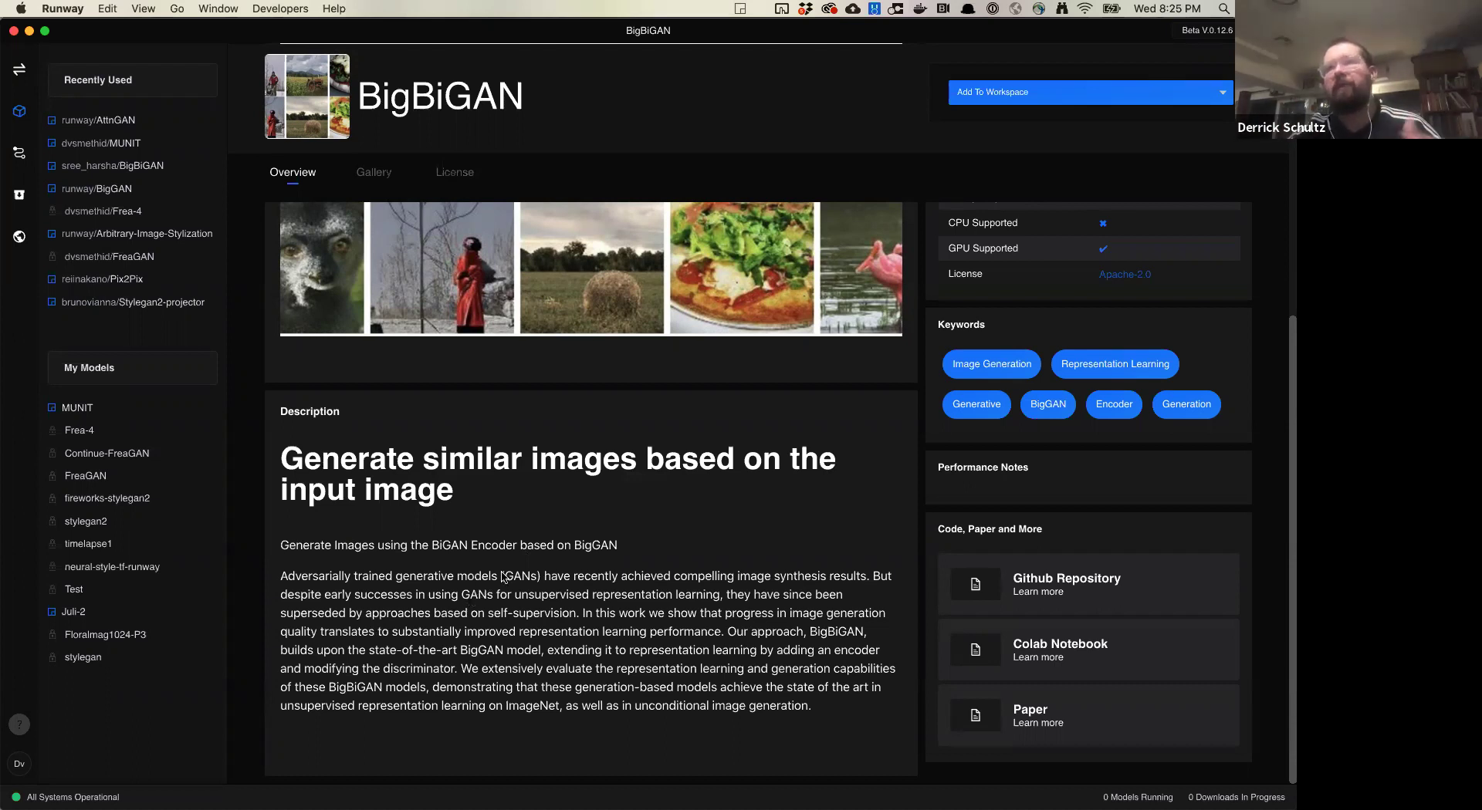
pyautogui.scroll(5, 495, 599)
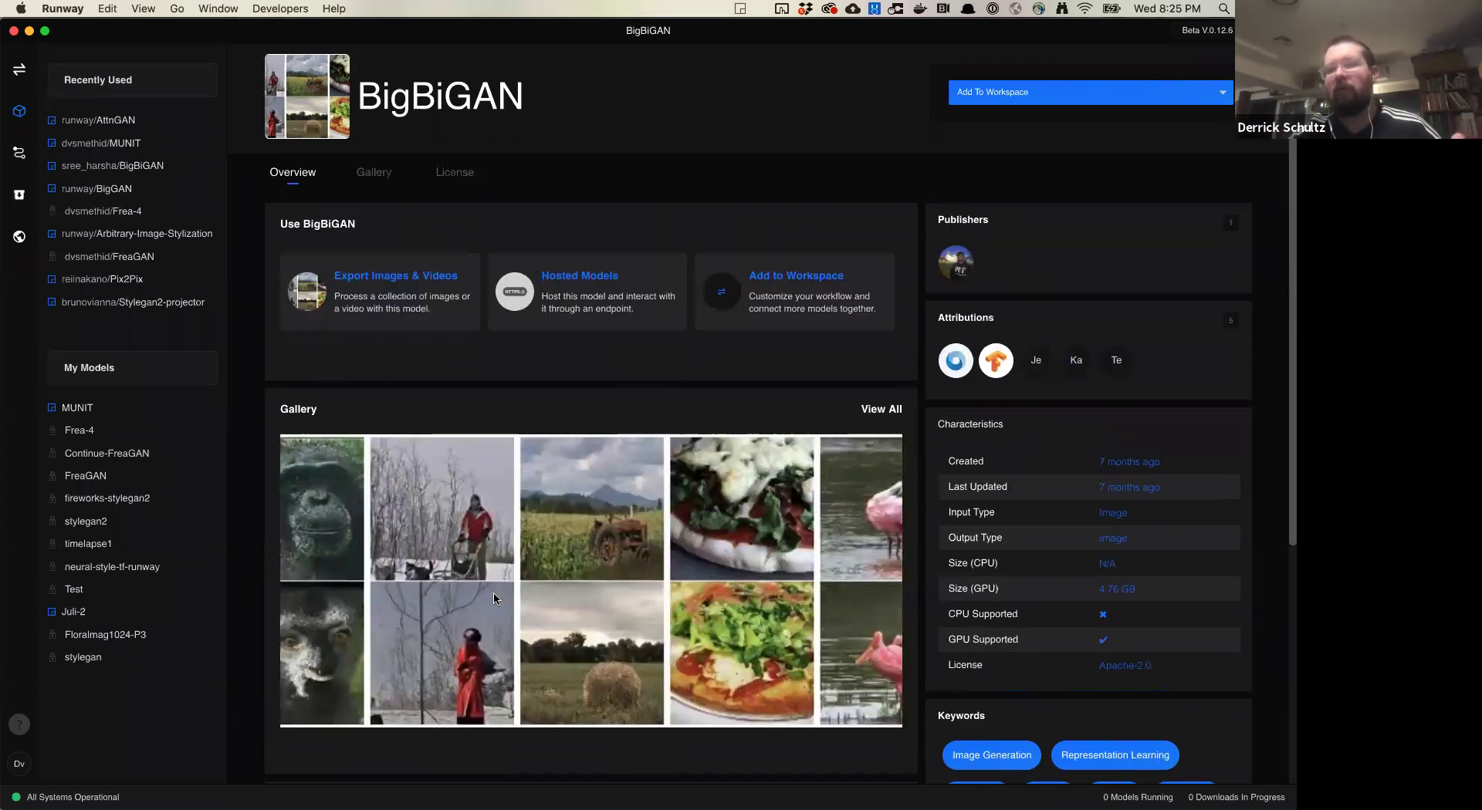
pyautogui.scroll(2, 495, 599)
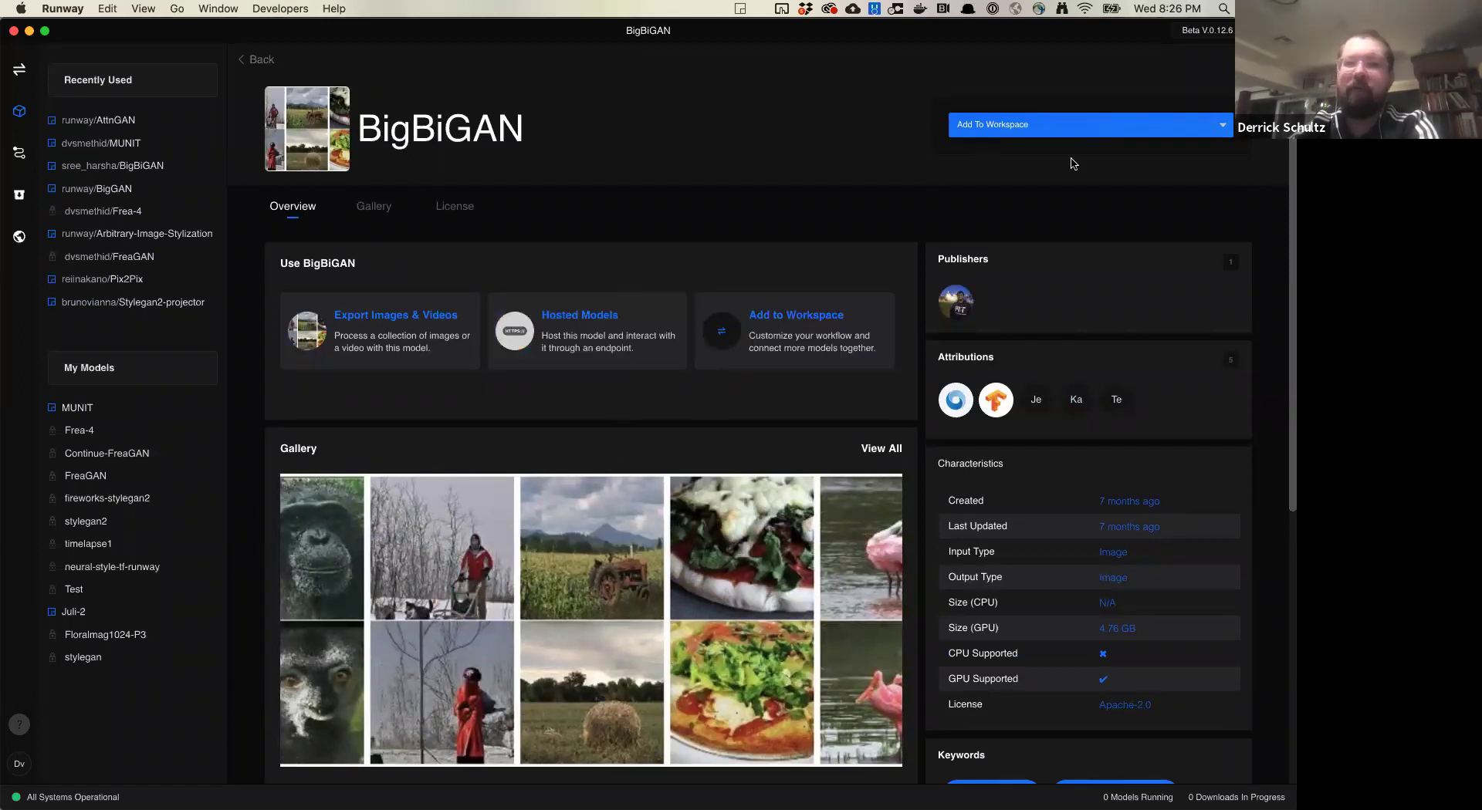
pyautogui.click(1035, 133)
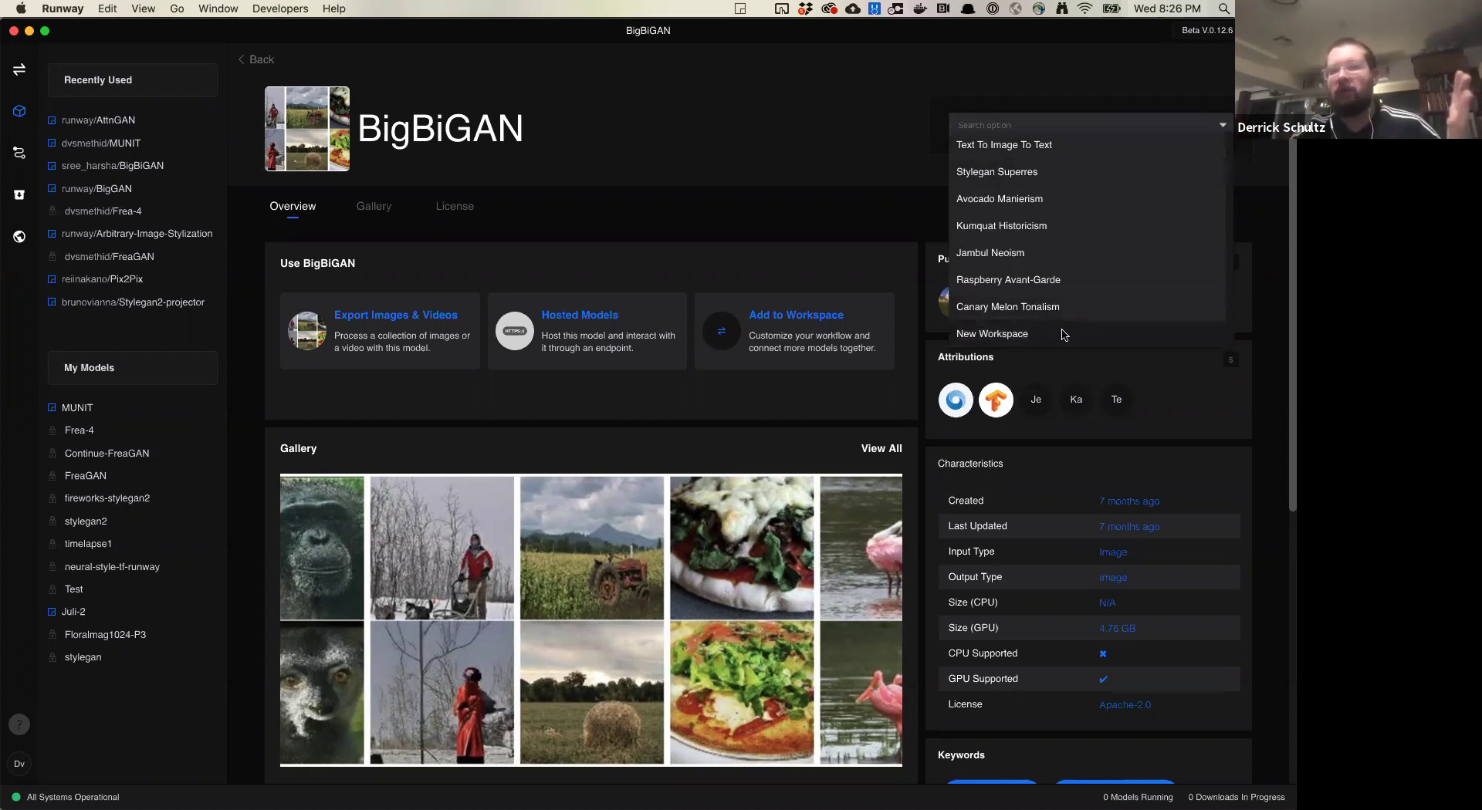
pyautogui.click(992, 333)
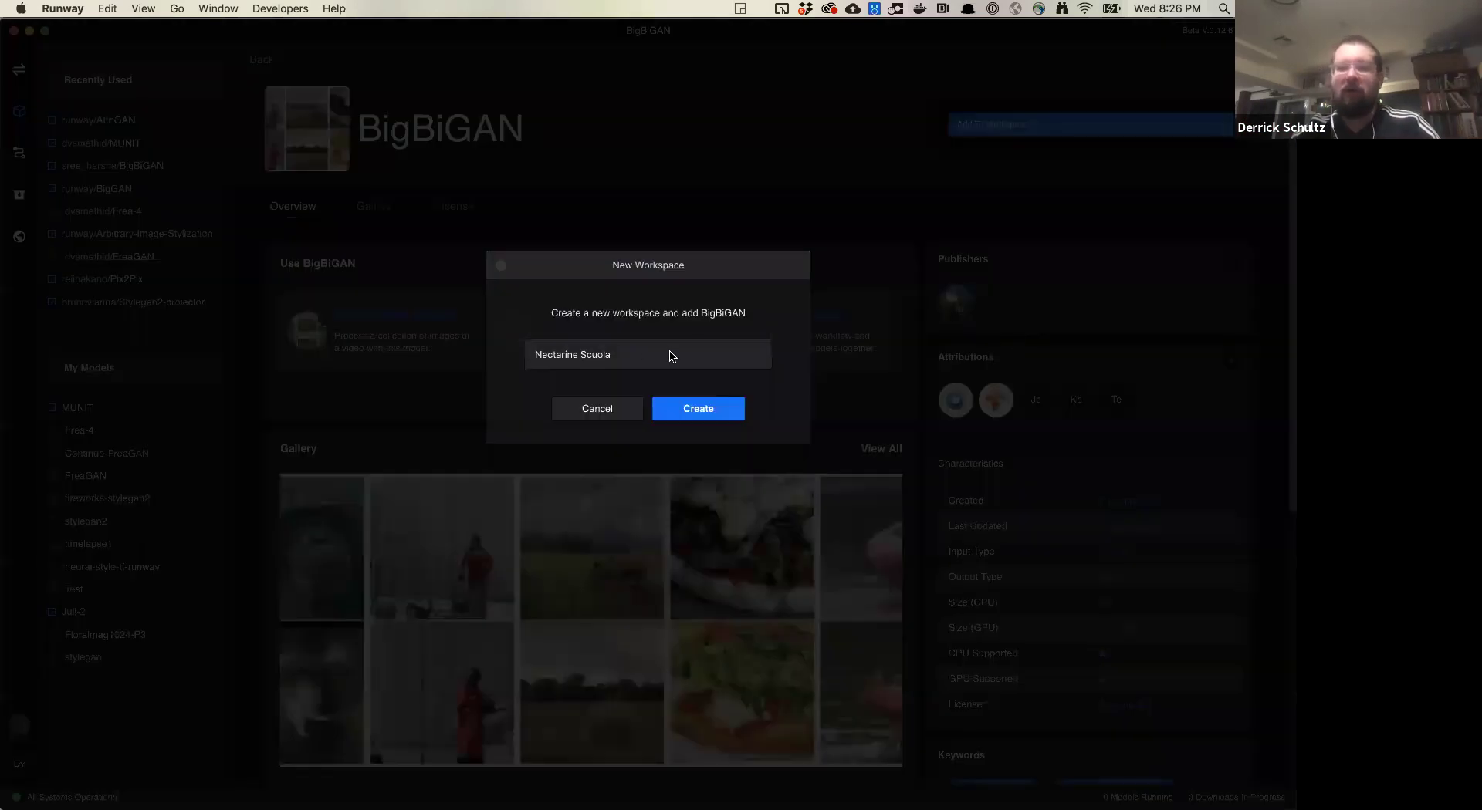
pyautogui.tripleClick(642, 354)
pyautogui.click(634, 353)
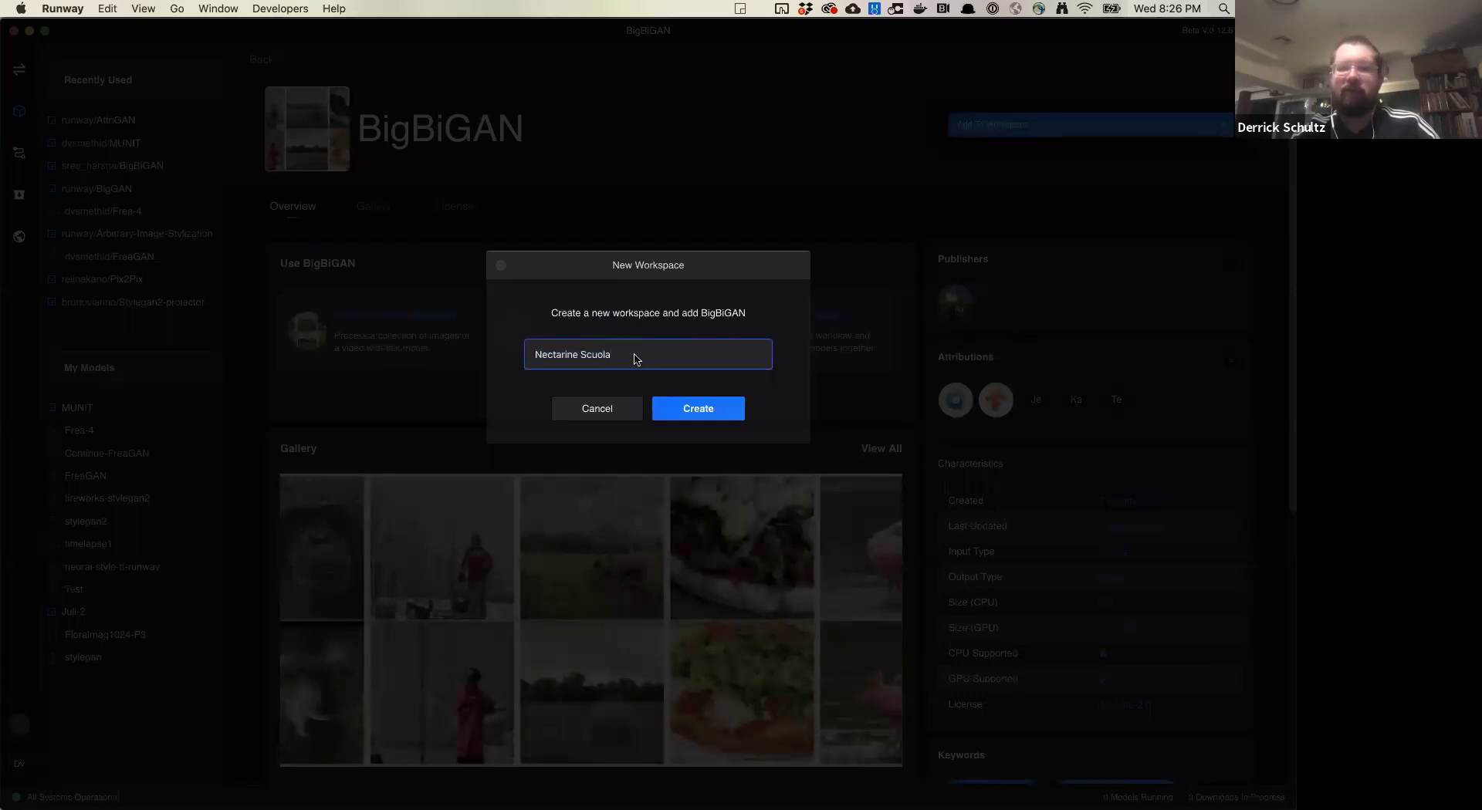
pyautogui.tripleClick(636, 357)
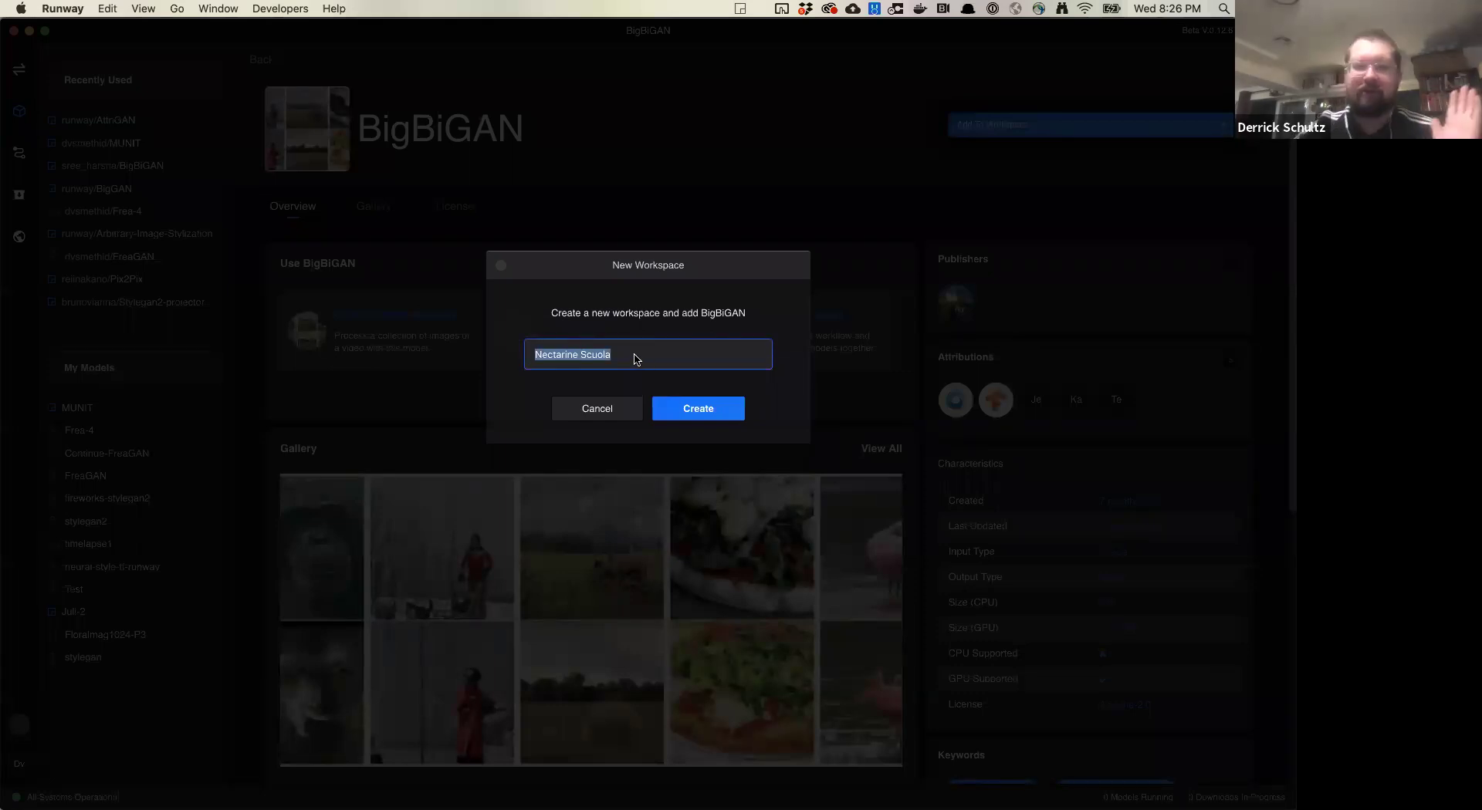
pyautogui.write('BigBiGAN')
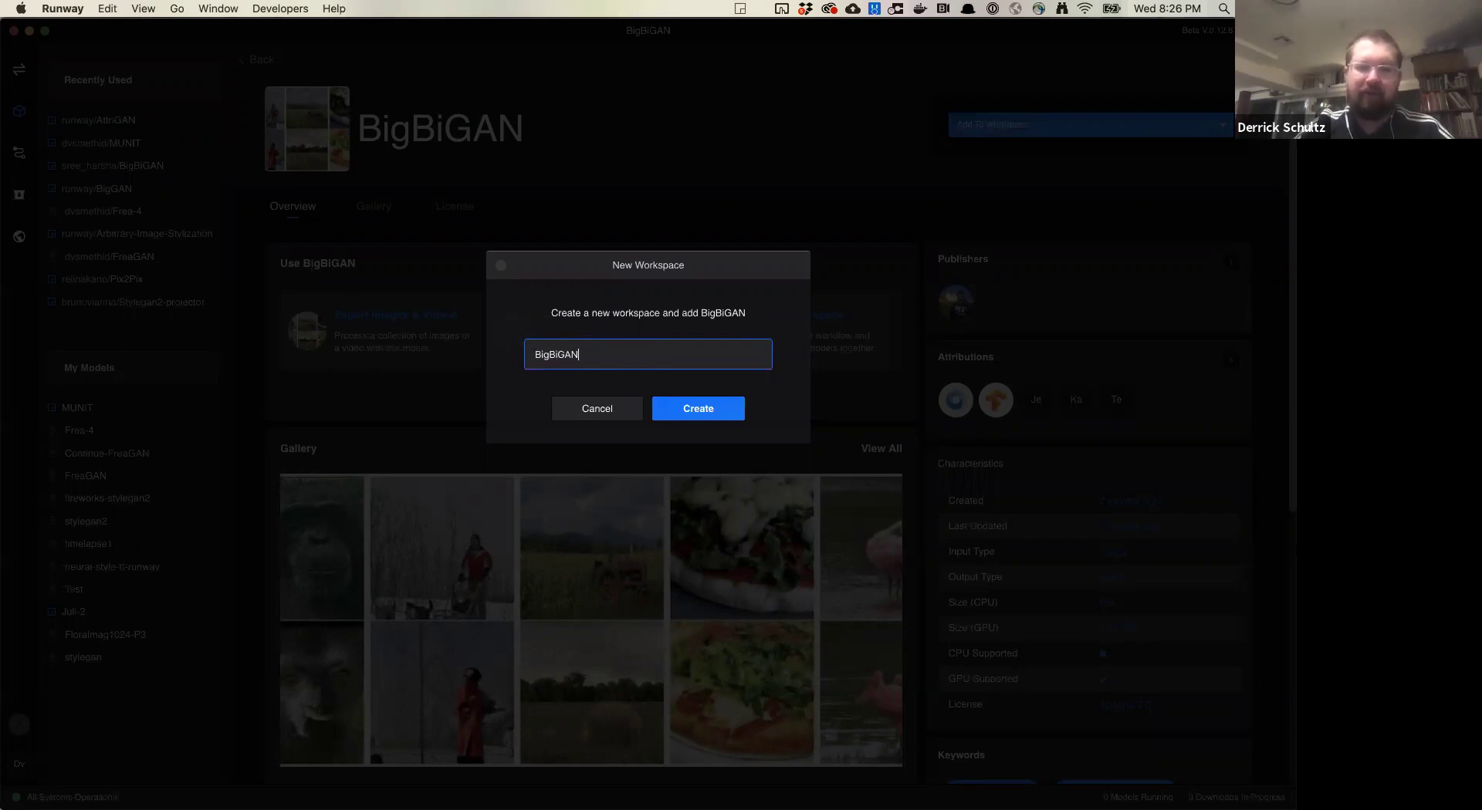
pyautogui.write(' test')
pyautogui.press('Return')
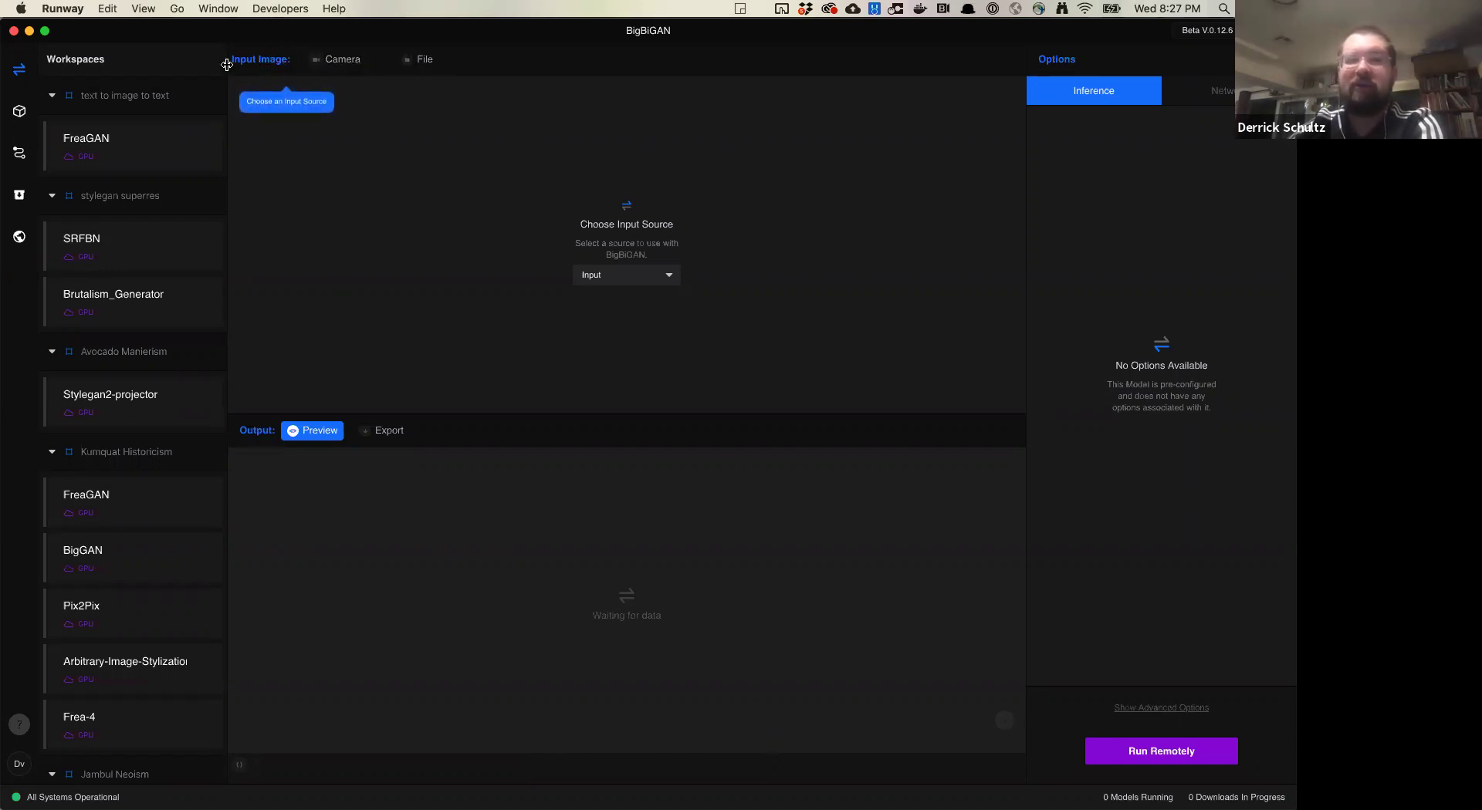
pyautogui.click(417, 68)
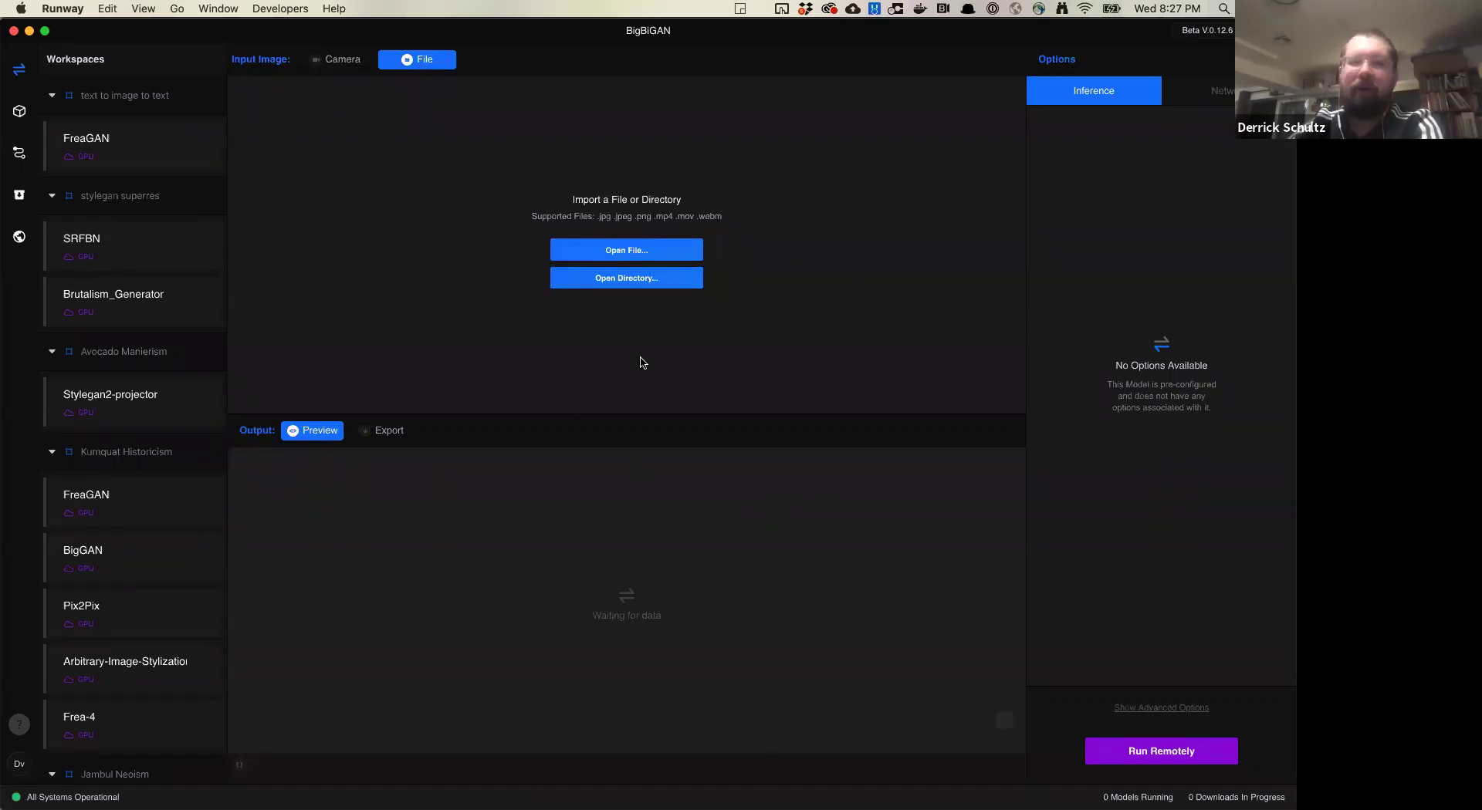
# Look through the workspace list and view the FreaGAN and BigGAN models in the Kumquat Historicism workspace.
pyautogui.scroll(-5, 145, 271)
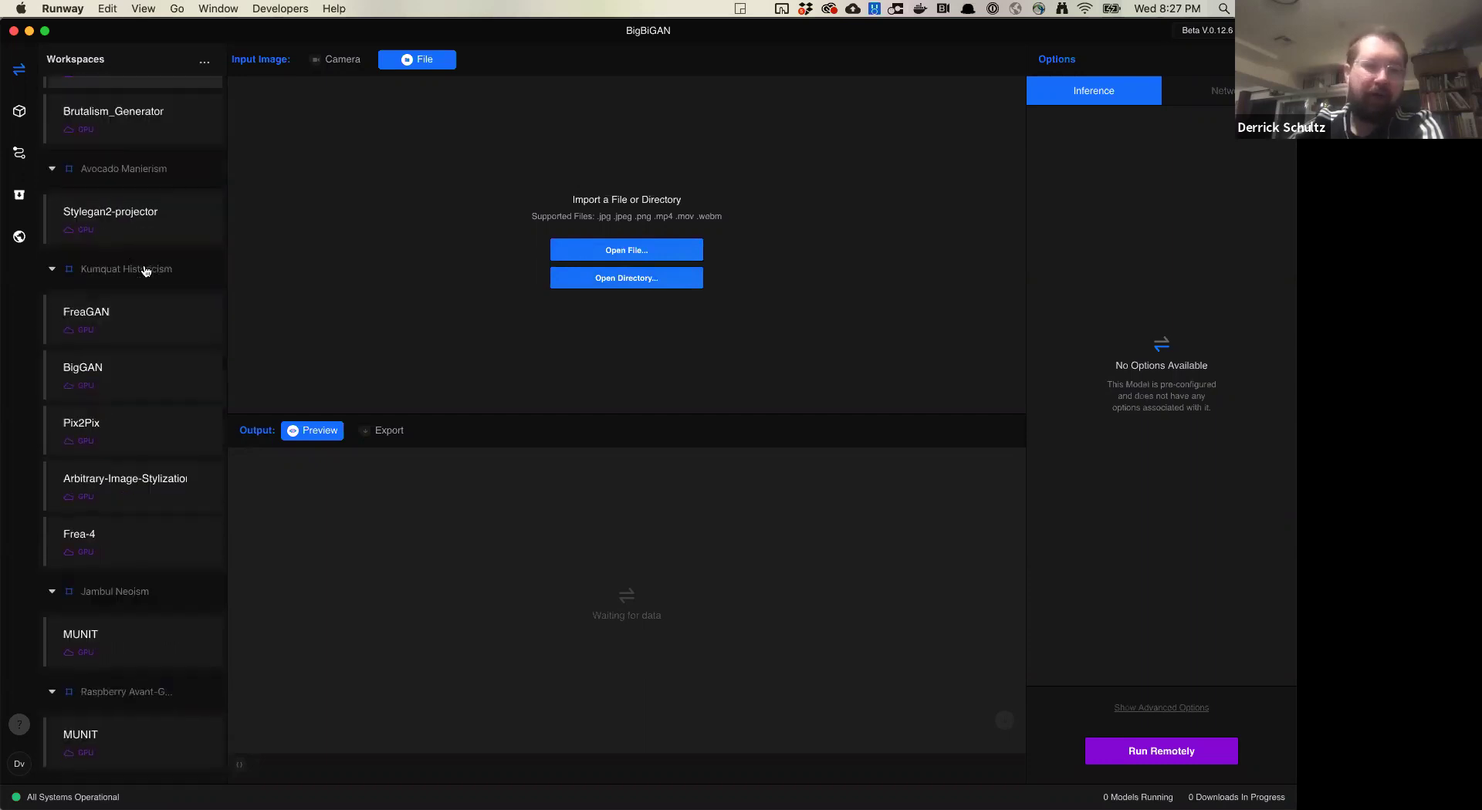
pyautogui.scroll(-2, 150, 394)
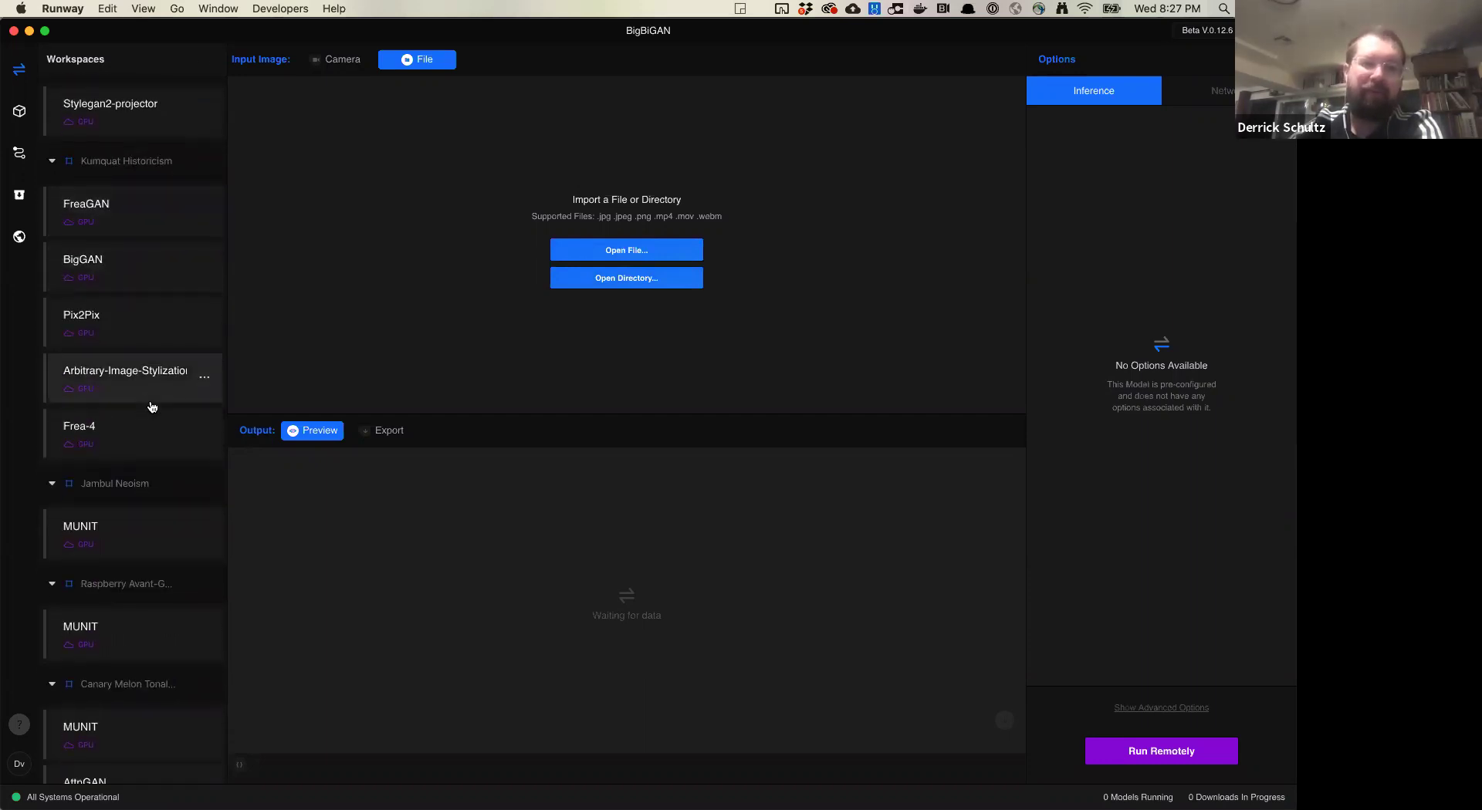
pyautogui.scroll(-1, 150, 400)
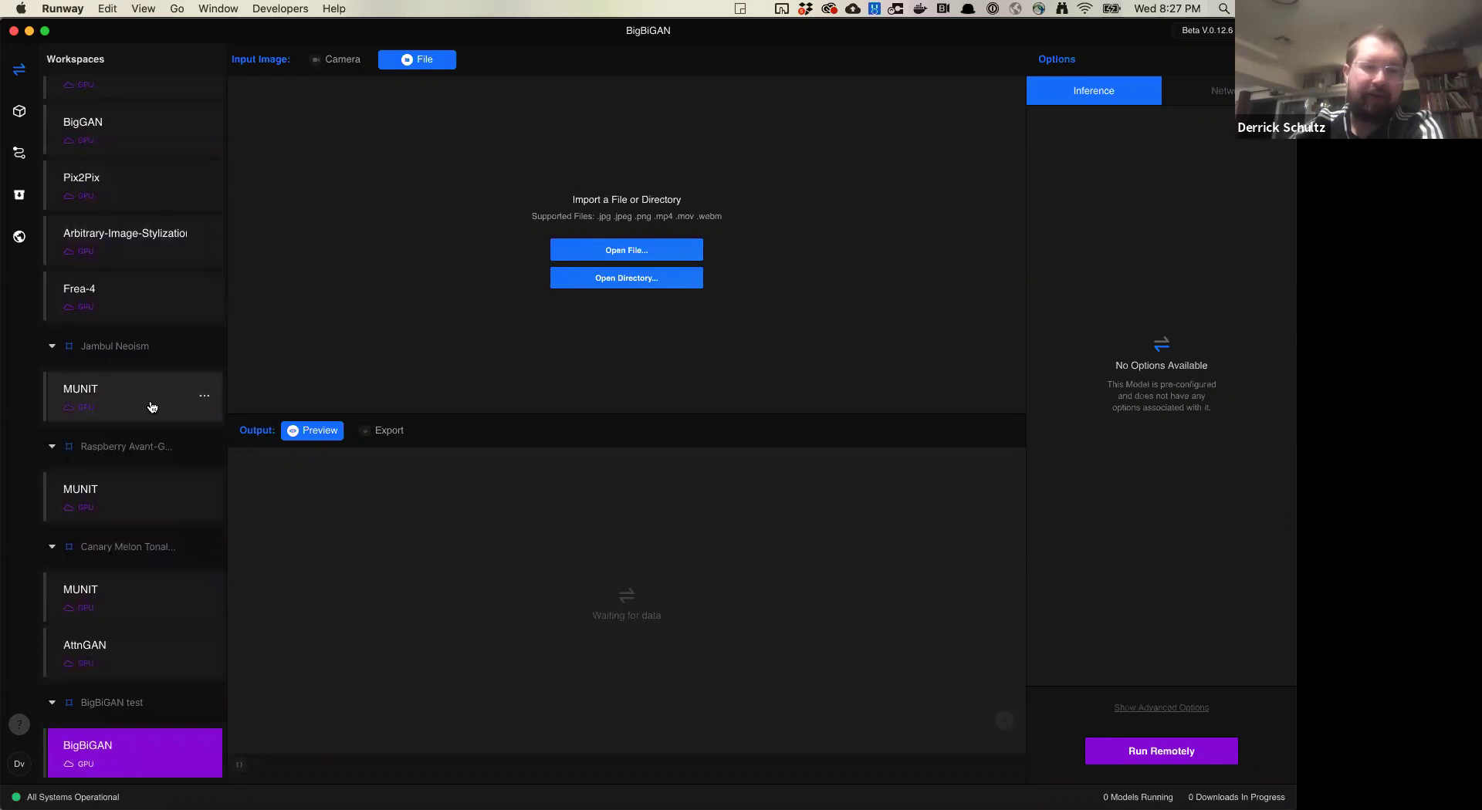
pyautogui.scroll(4, 147, 386)
pyautogui.click(120, 286)
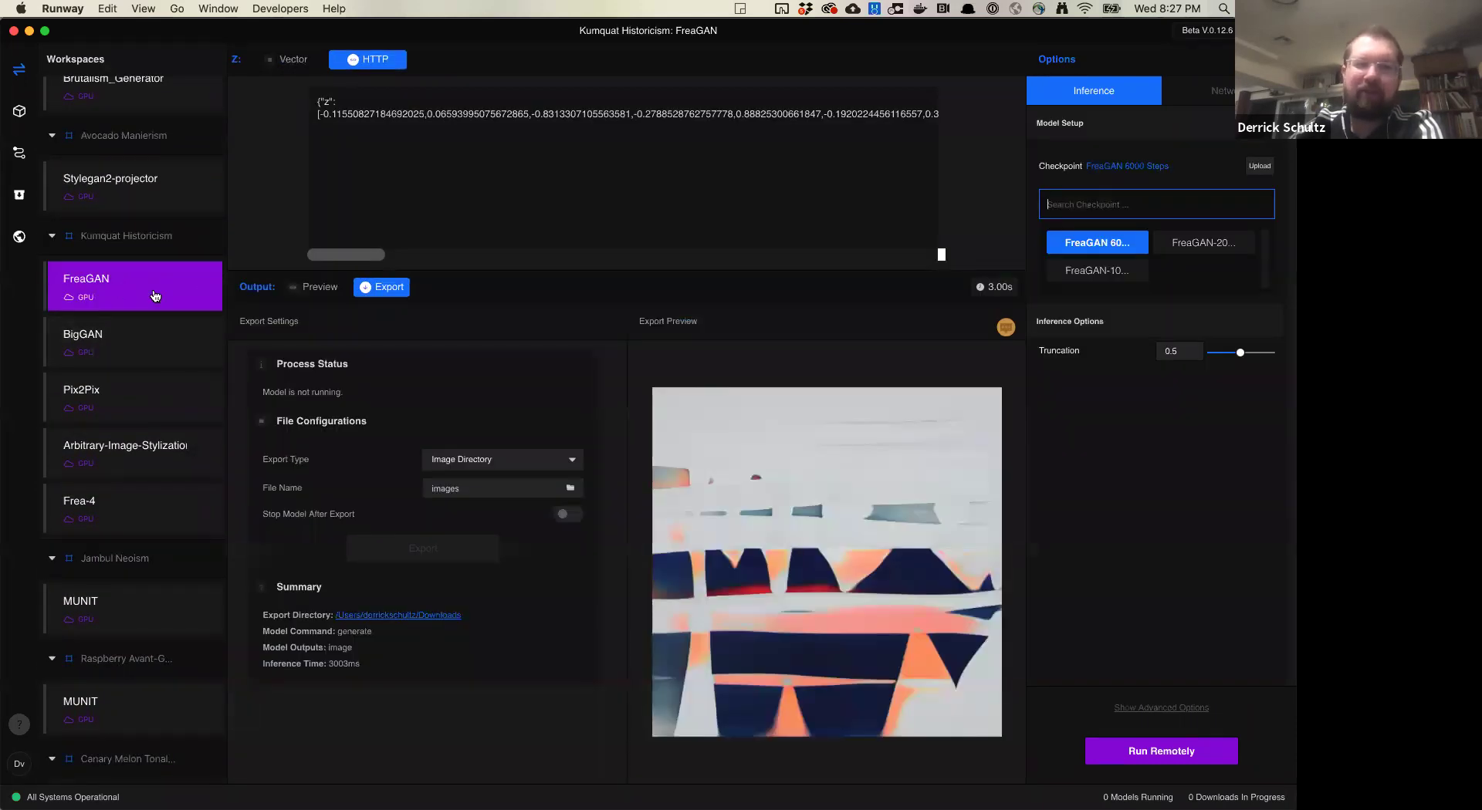
pyautogui.click(115, 344)
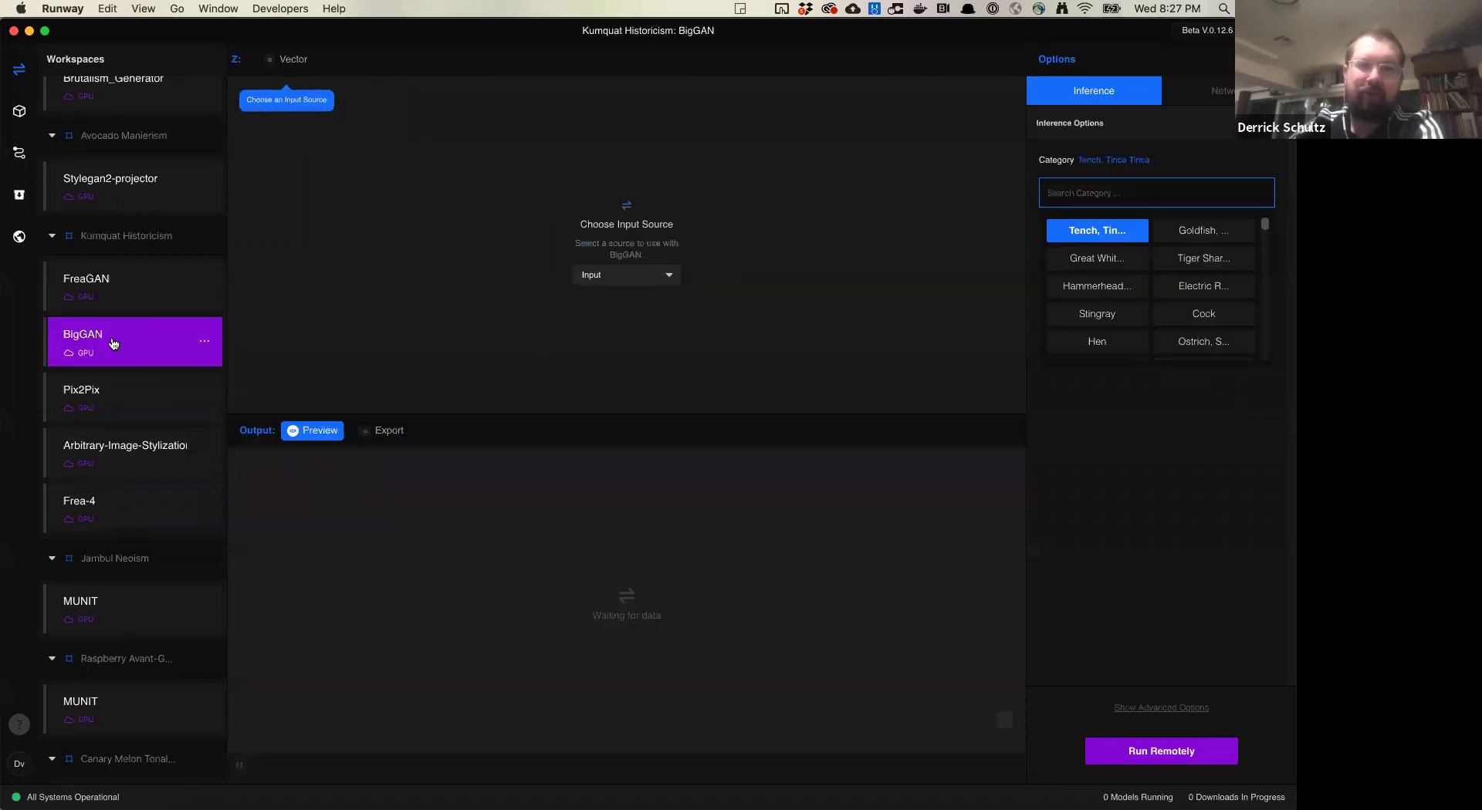
# Delete the FreaGAN model from the "text to image to text" workspace.
pyautogui.scroll(5, 146, 536)
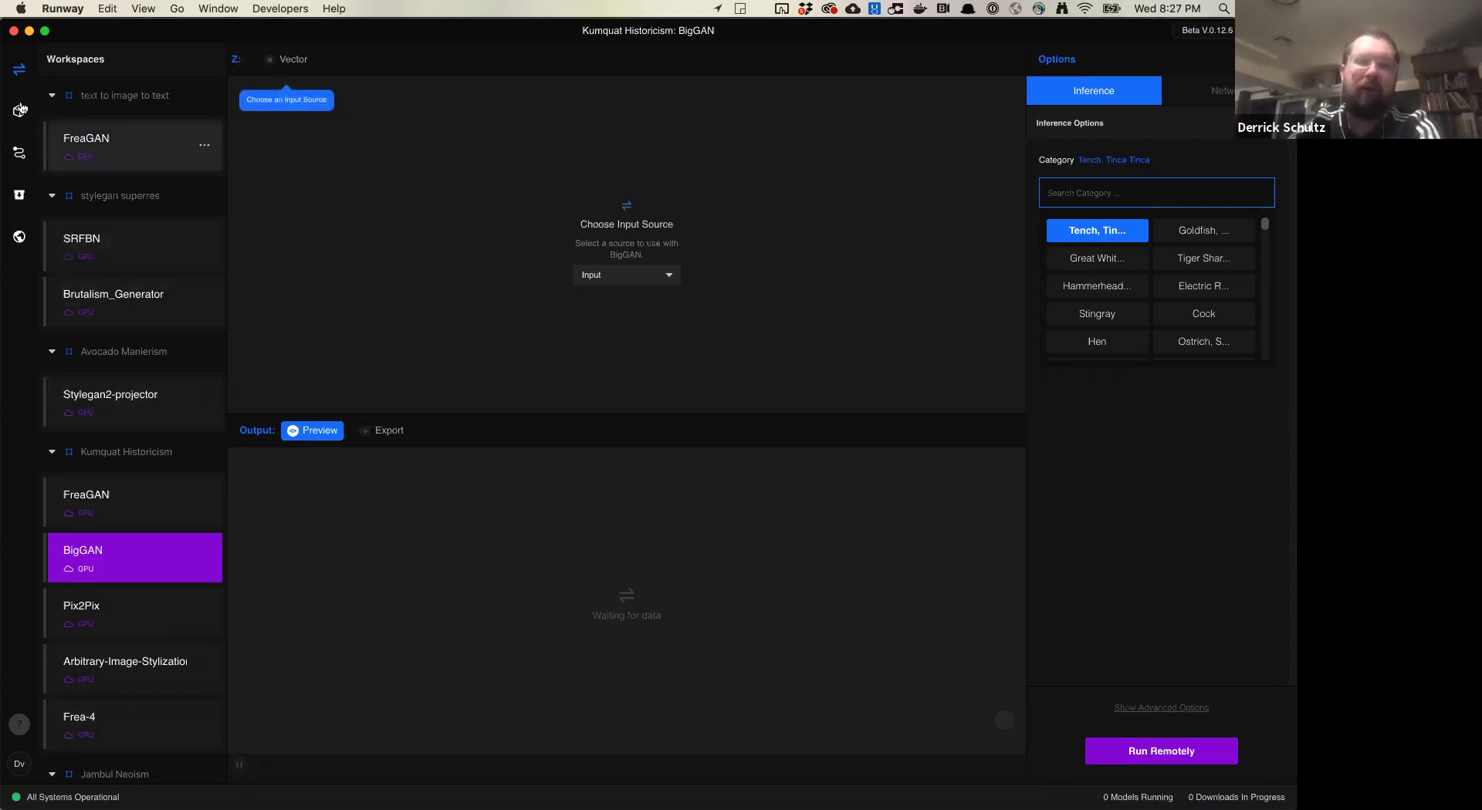
pyautogui.click(204, 145)
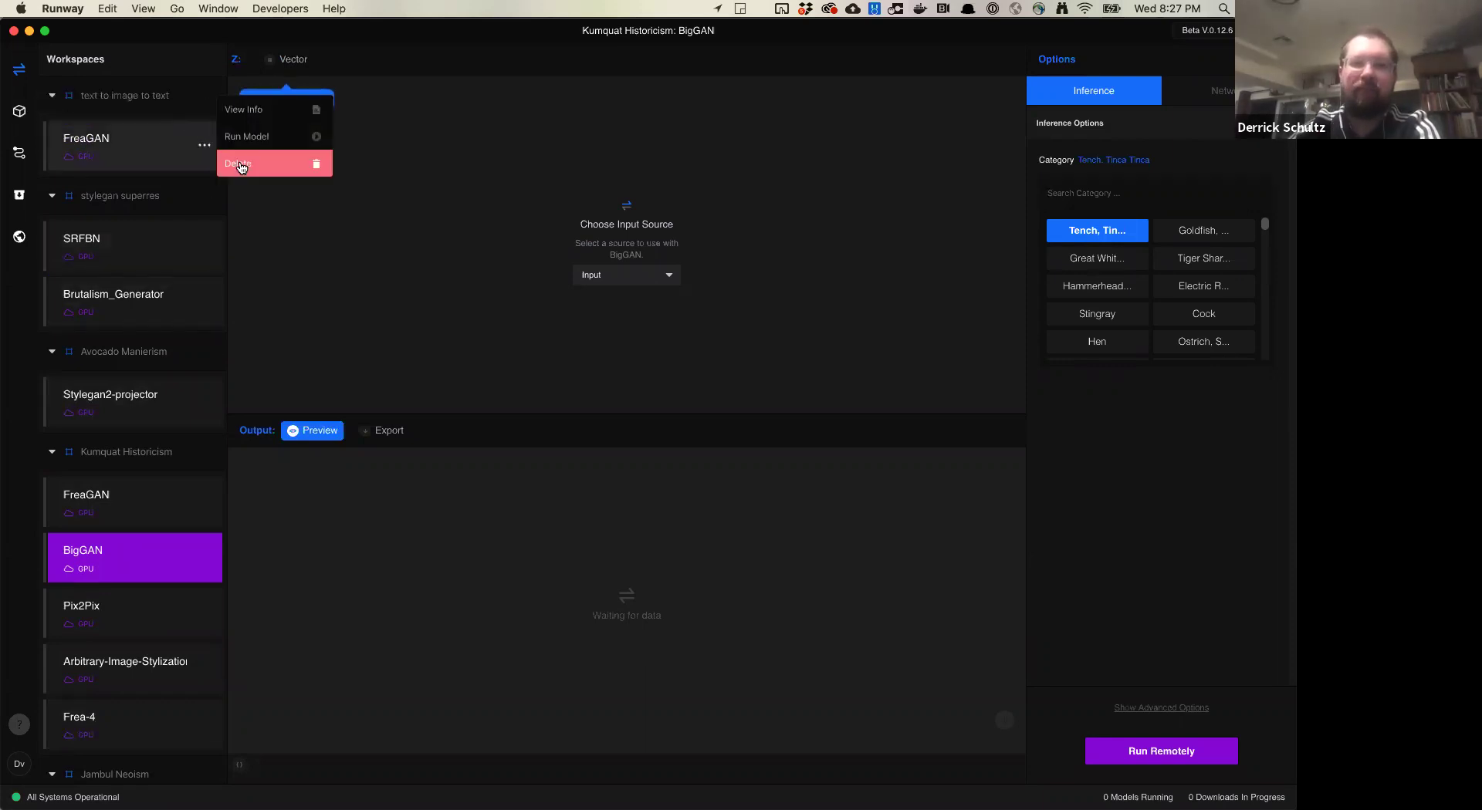
pyautogui.click(241, 164)
pyautogui.click(685, 406)
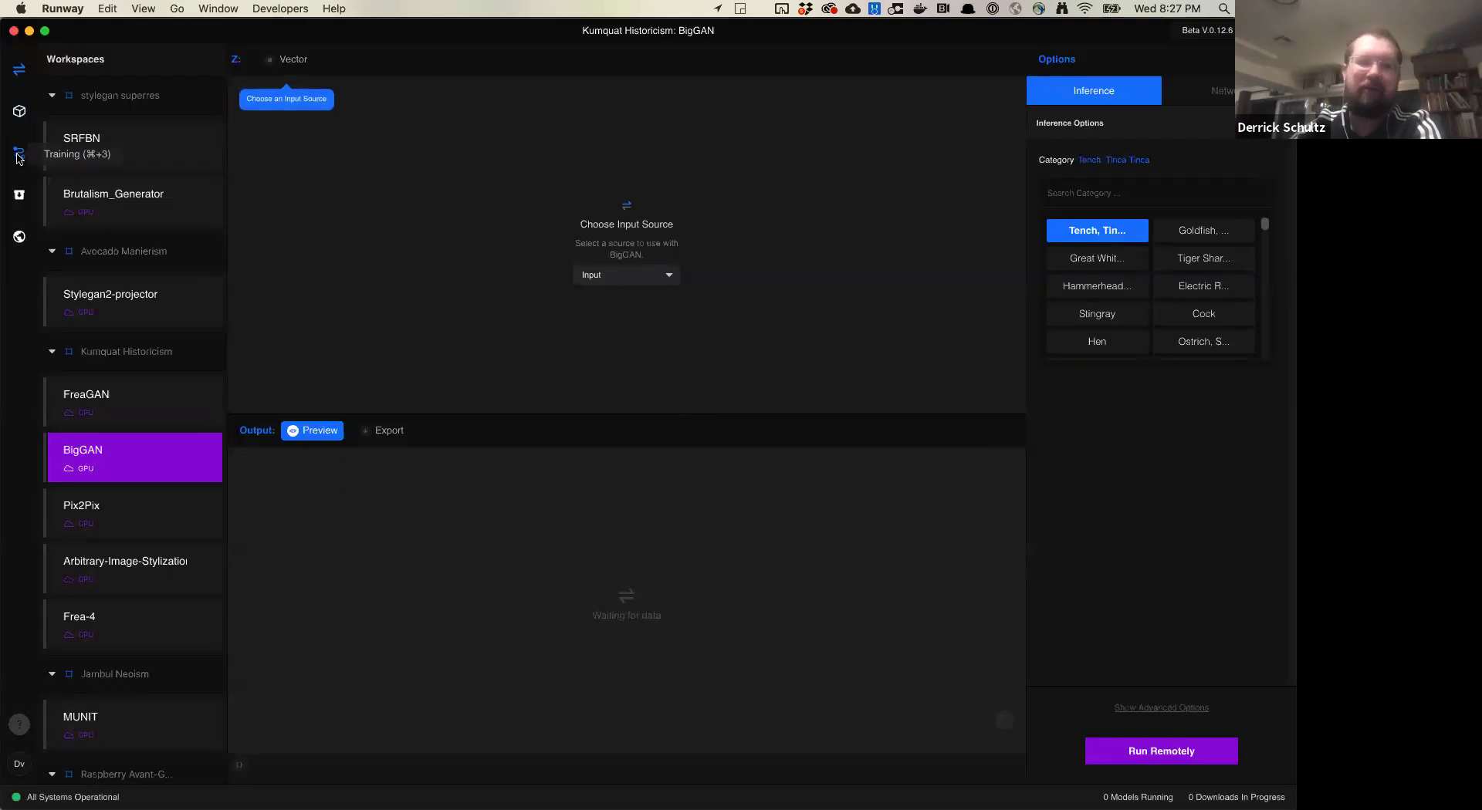
# Look over the model browser and the list of exports, ending back in the model browser.
pyautogui.click(19, 111)
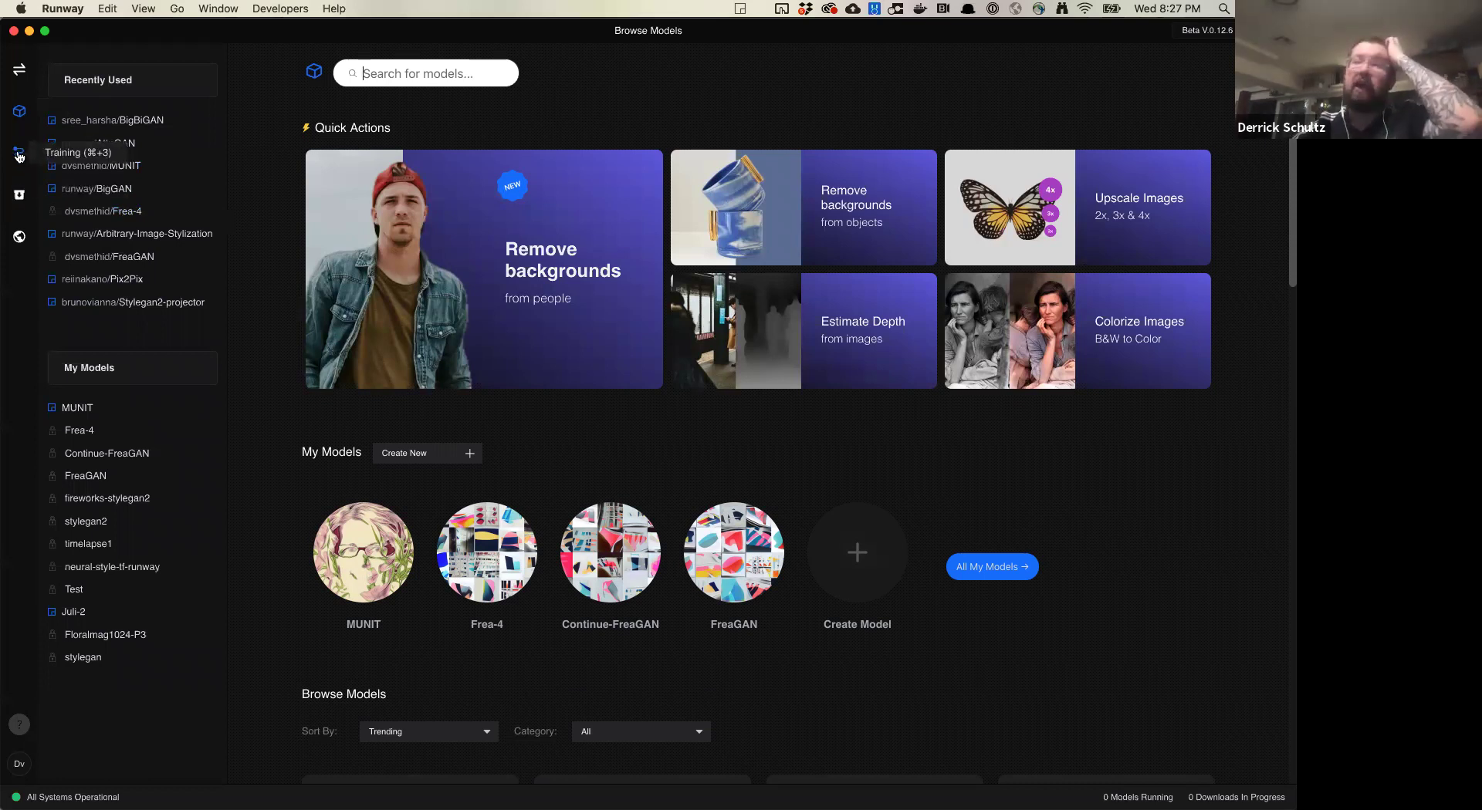
pyautogui.click(15, 198)
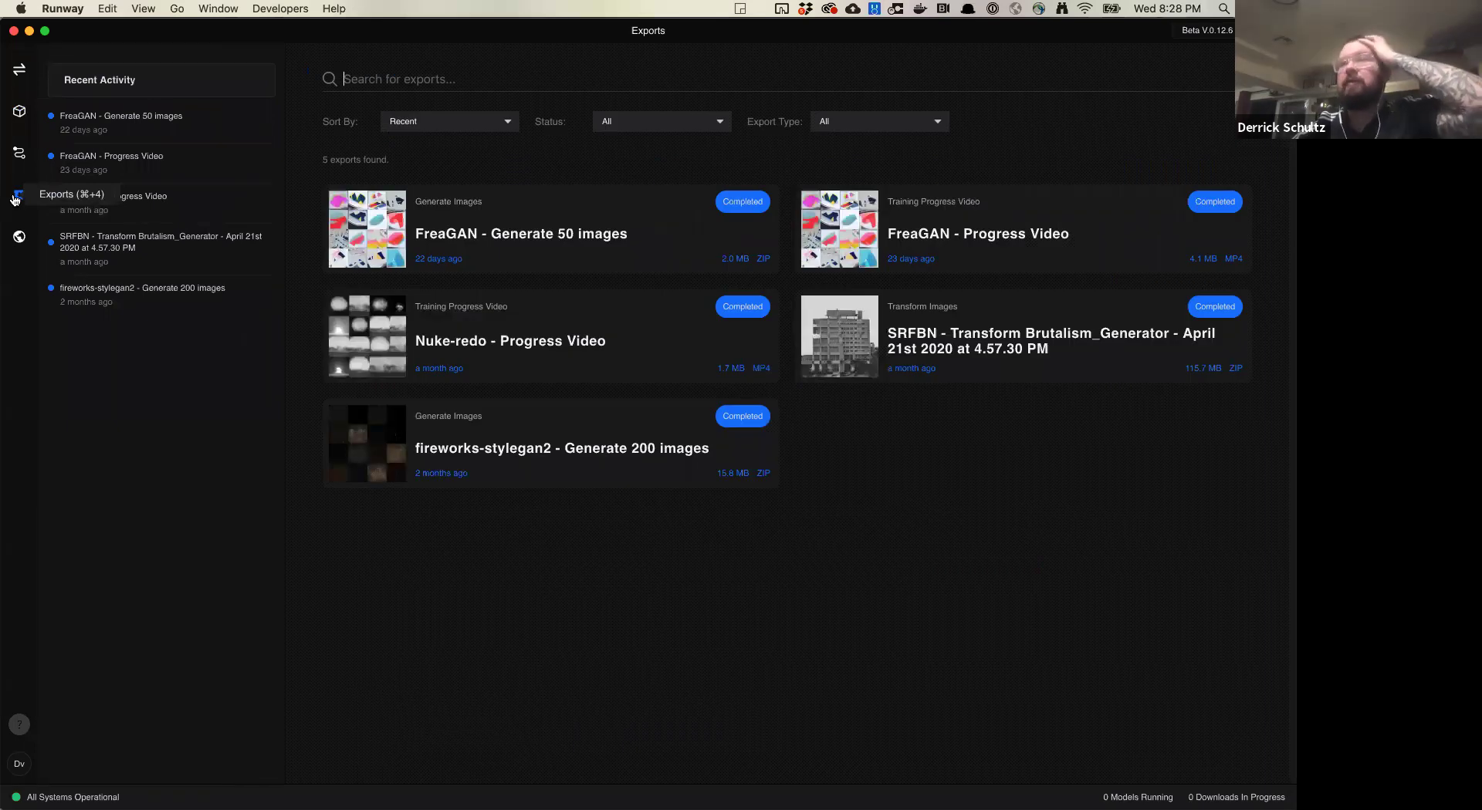
pyautogui.click(20, 114)
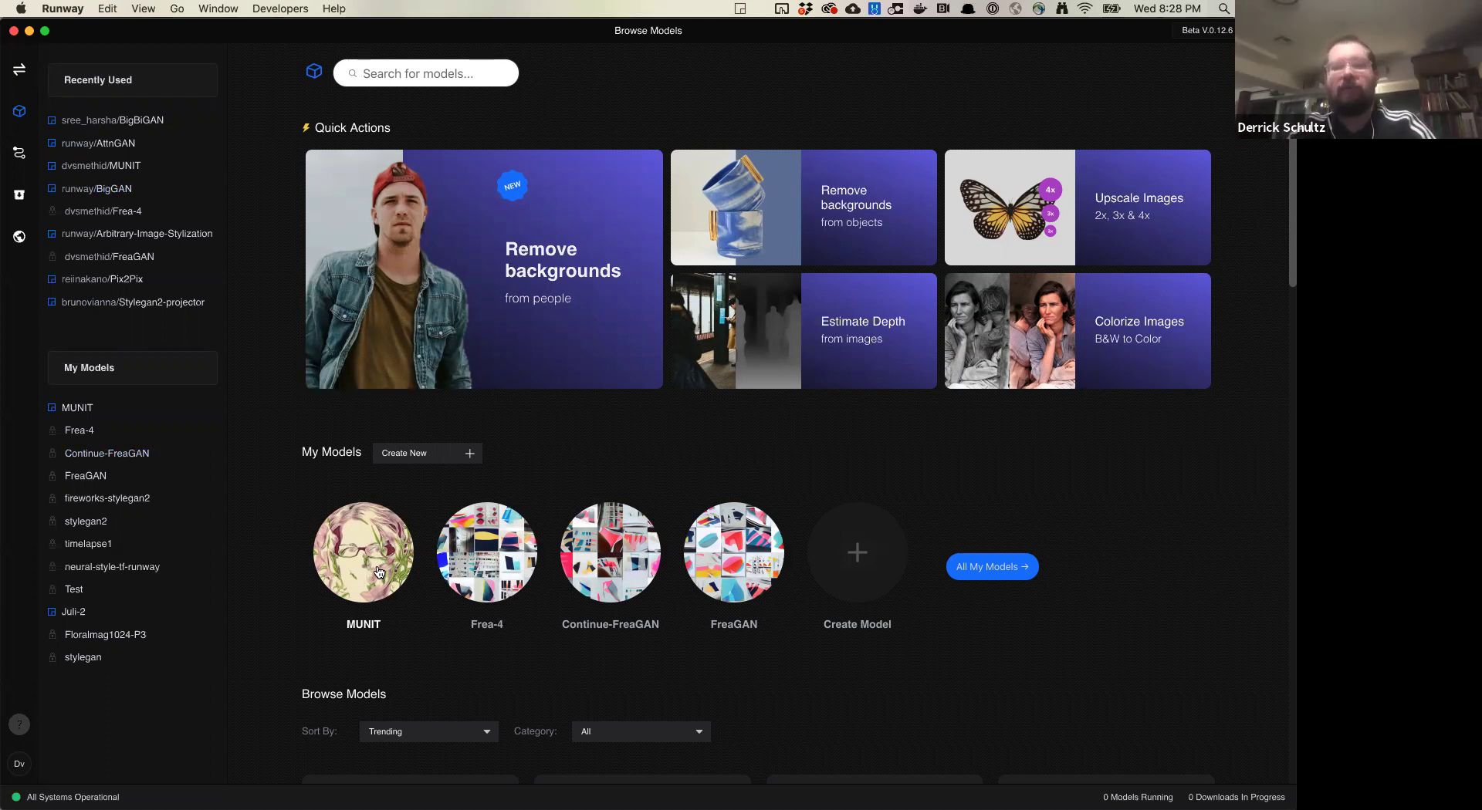
# Open the MUNIT model's detail page and examine its gallery, characteristics, description and linked code and paper.
pyautogui.click(379, 571)
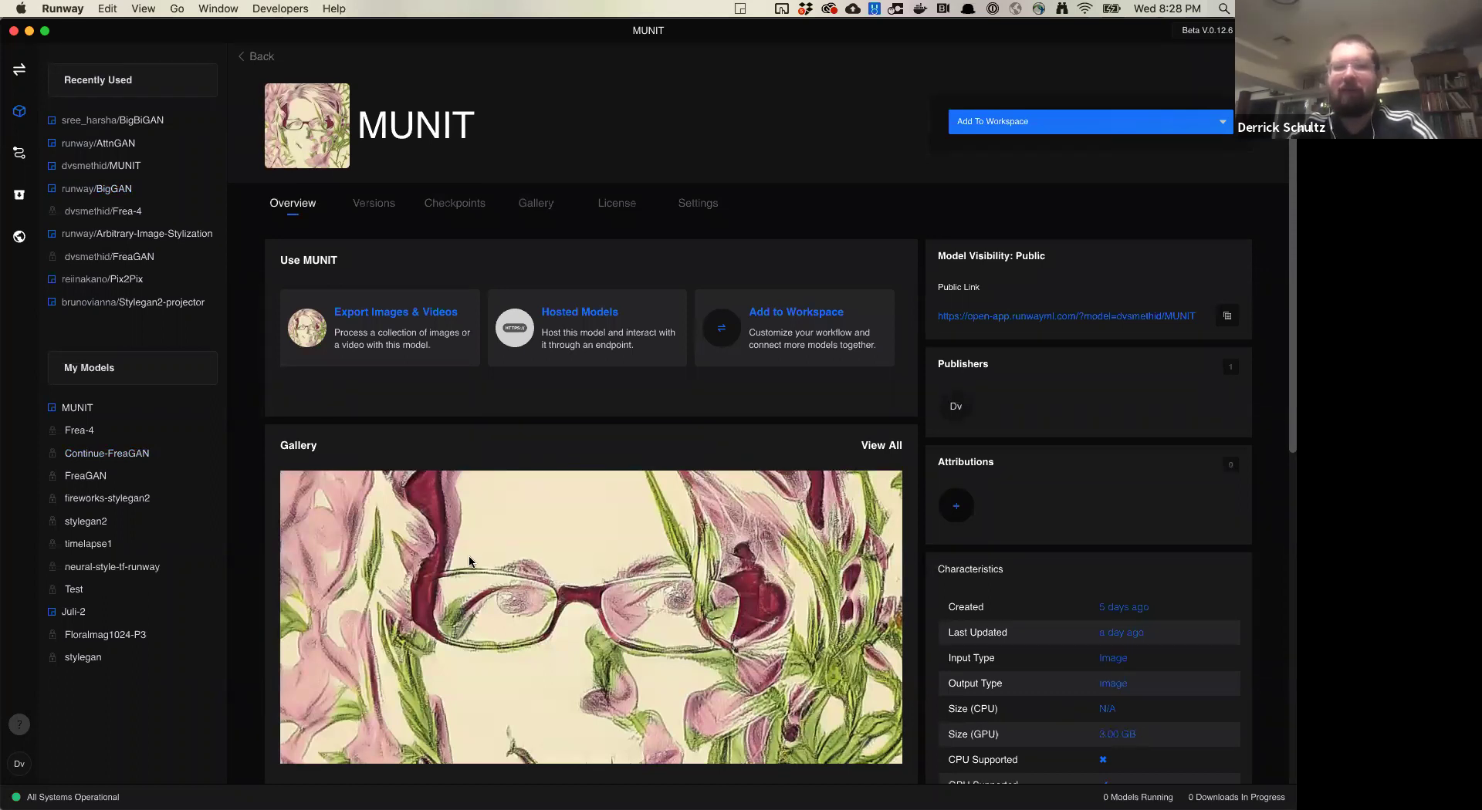
pyautogui.scroll(-5, 469, 554)
pyautogui.scroll(3, 470, 558)
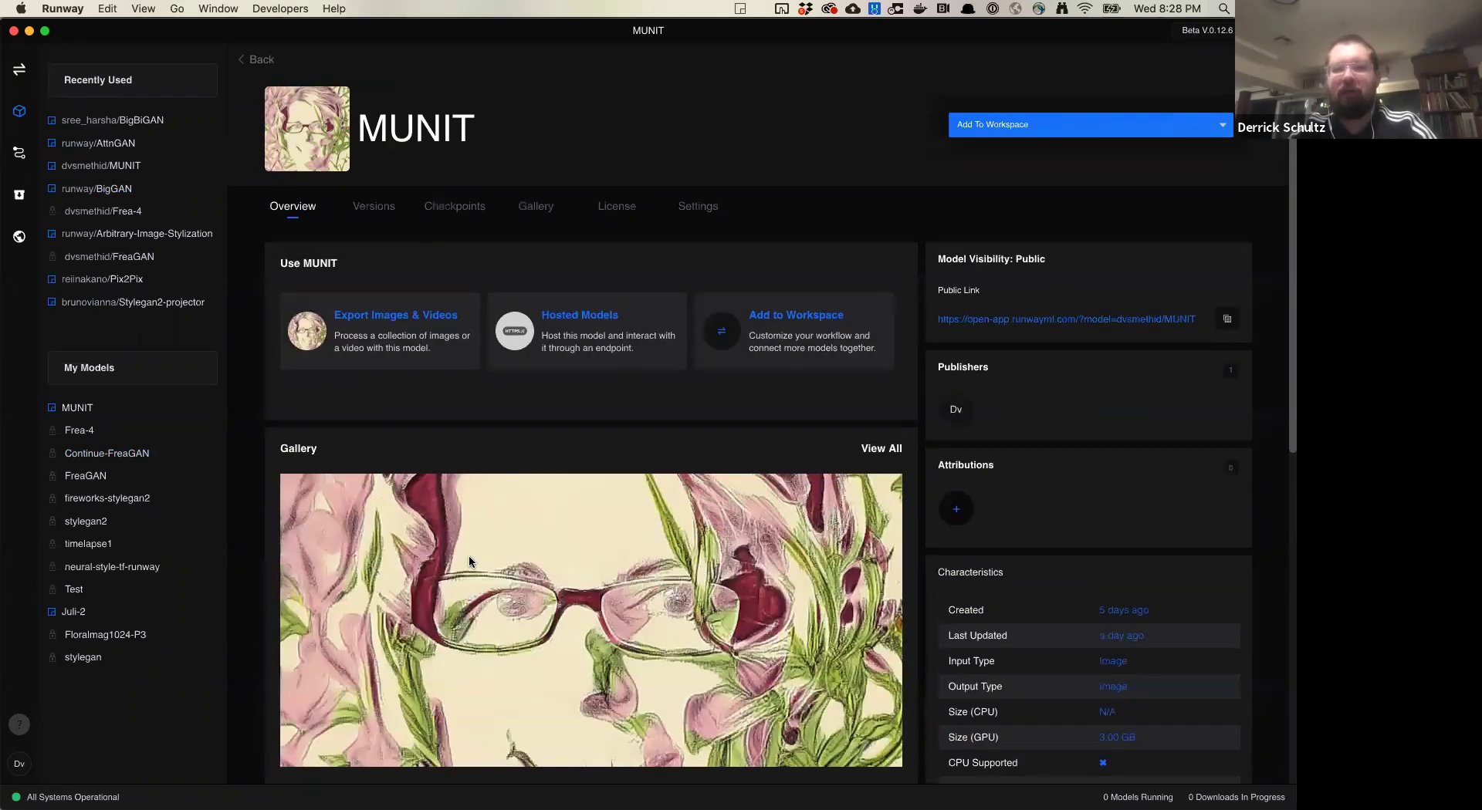
pyautogui.scroll(-3, 469, 557)
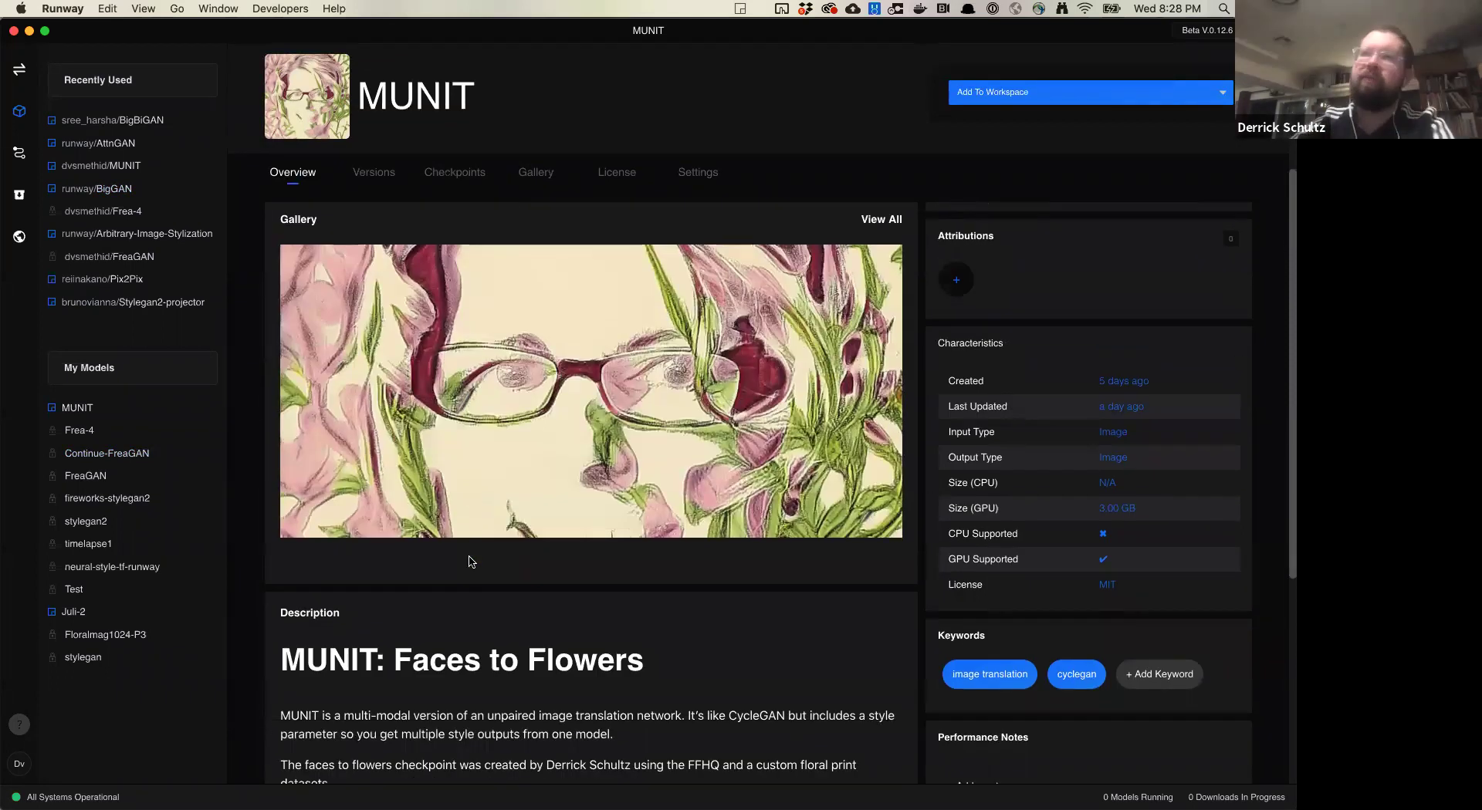
pyautogui.scroll(2, 515, 535)
pyautogui.scroll(3, 516, 535)
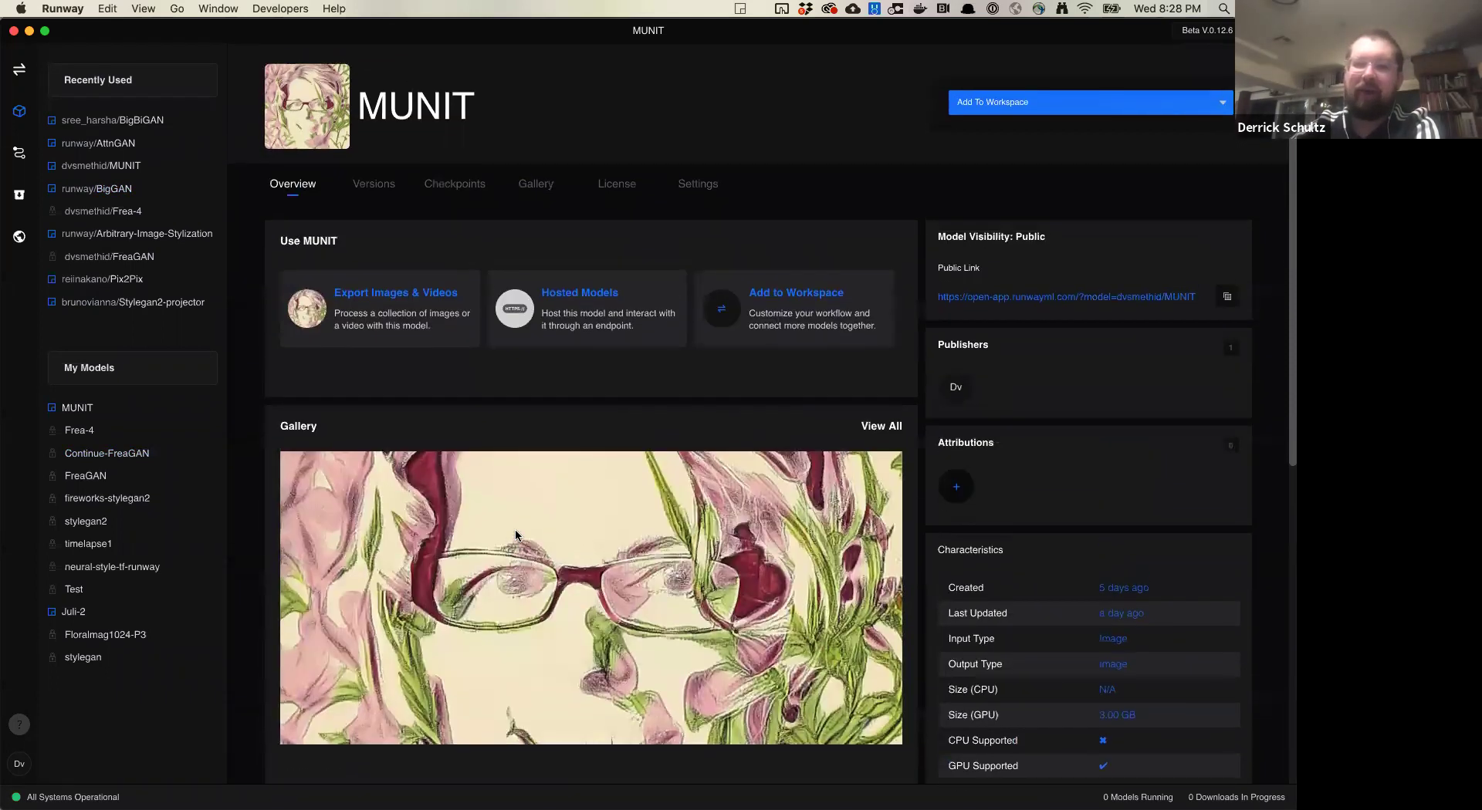
pyautogui.scroll(-2, 619, 535)
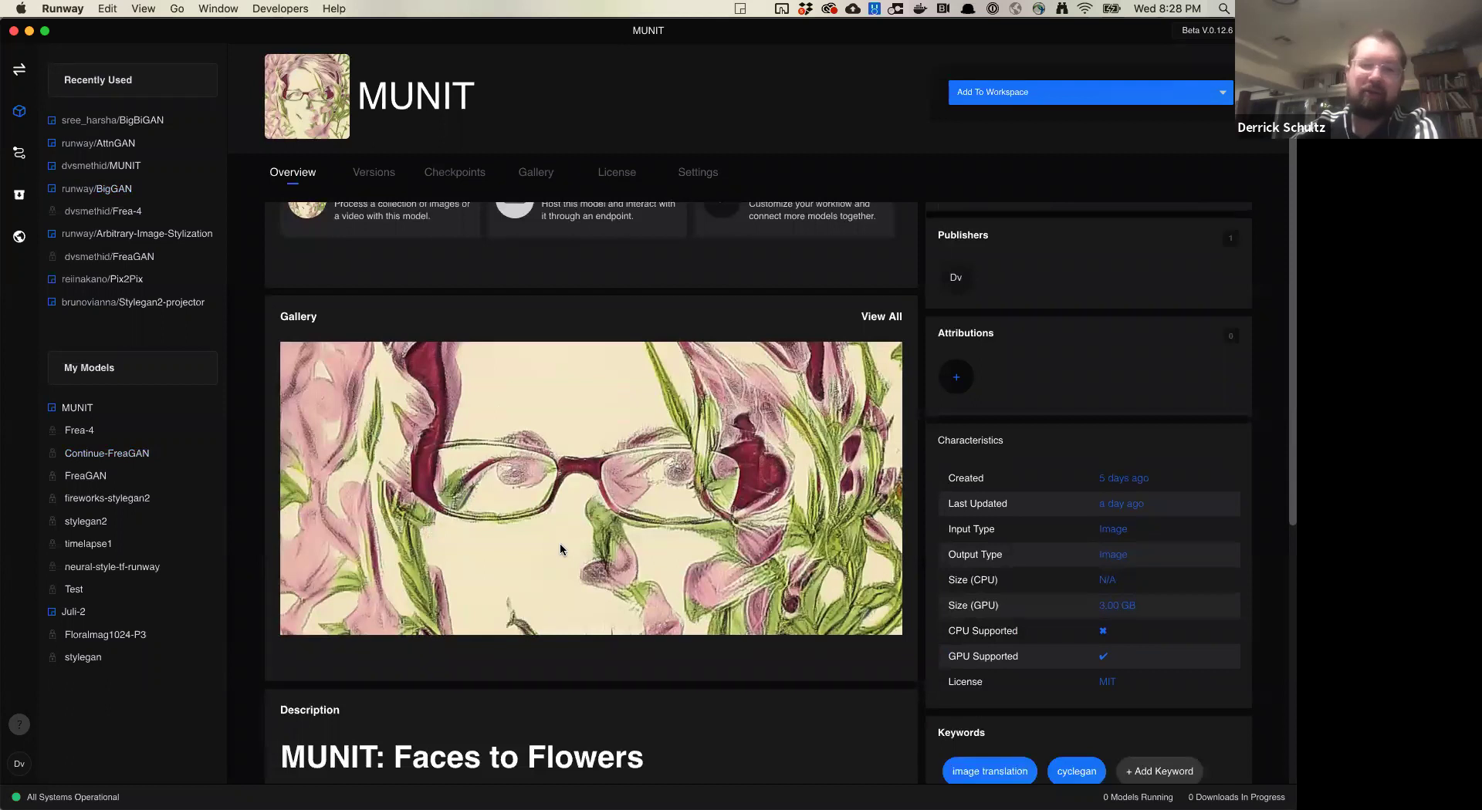
pyautogui.scroll(-8, 560, 549)
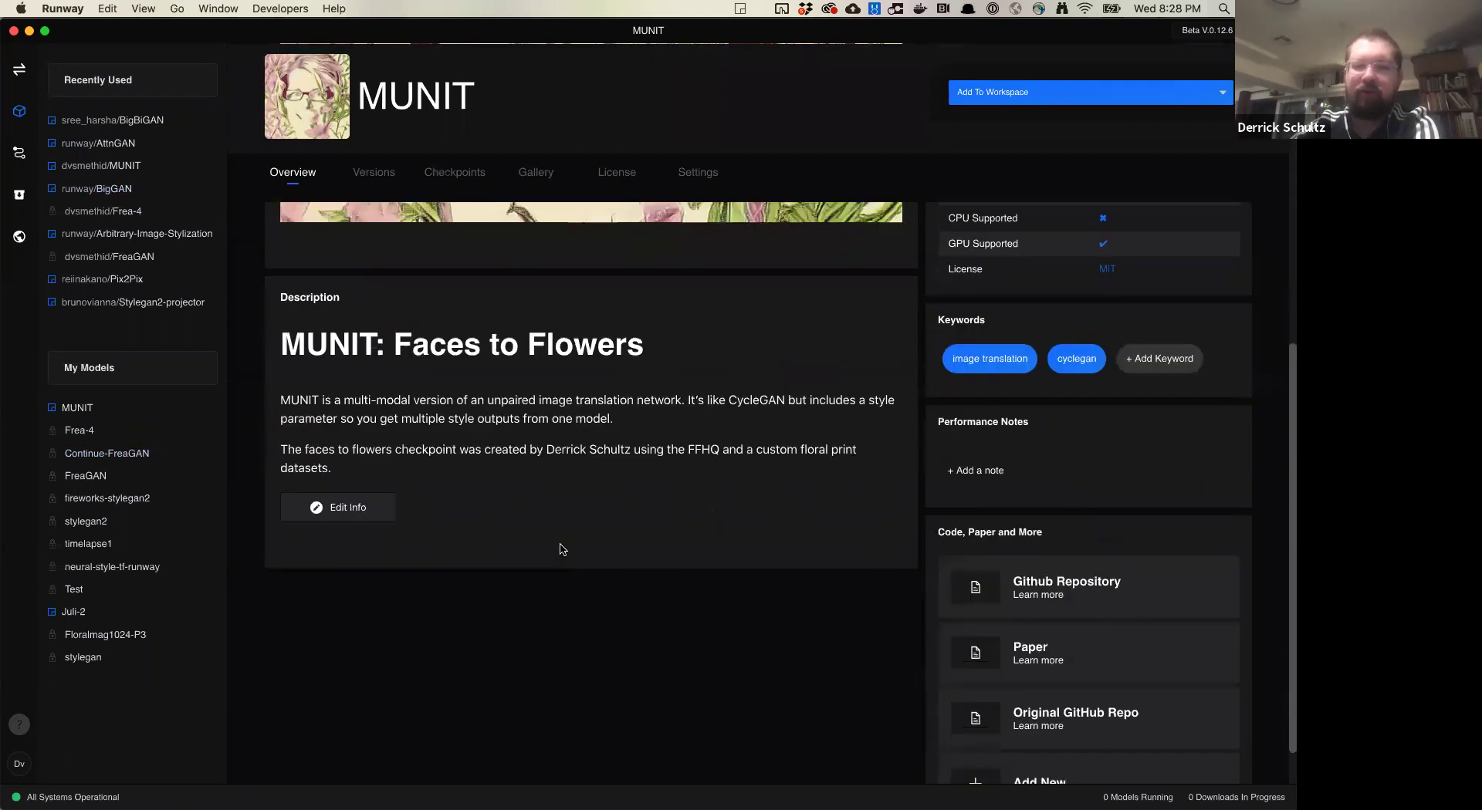
pyautogui.scroll(8, 560, 548)
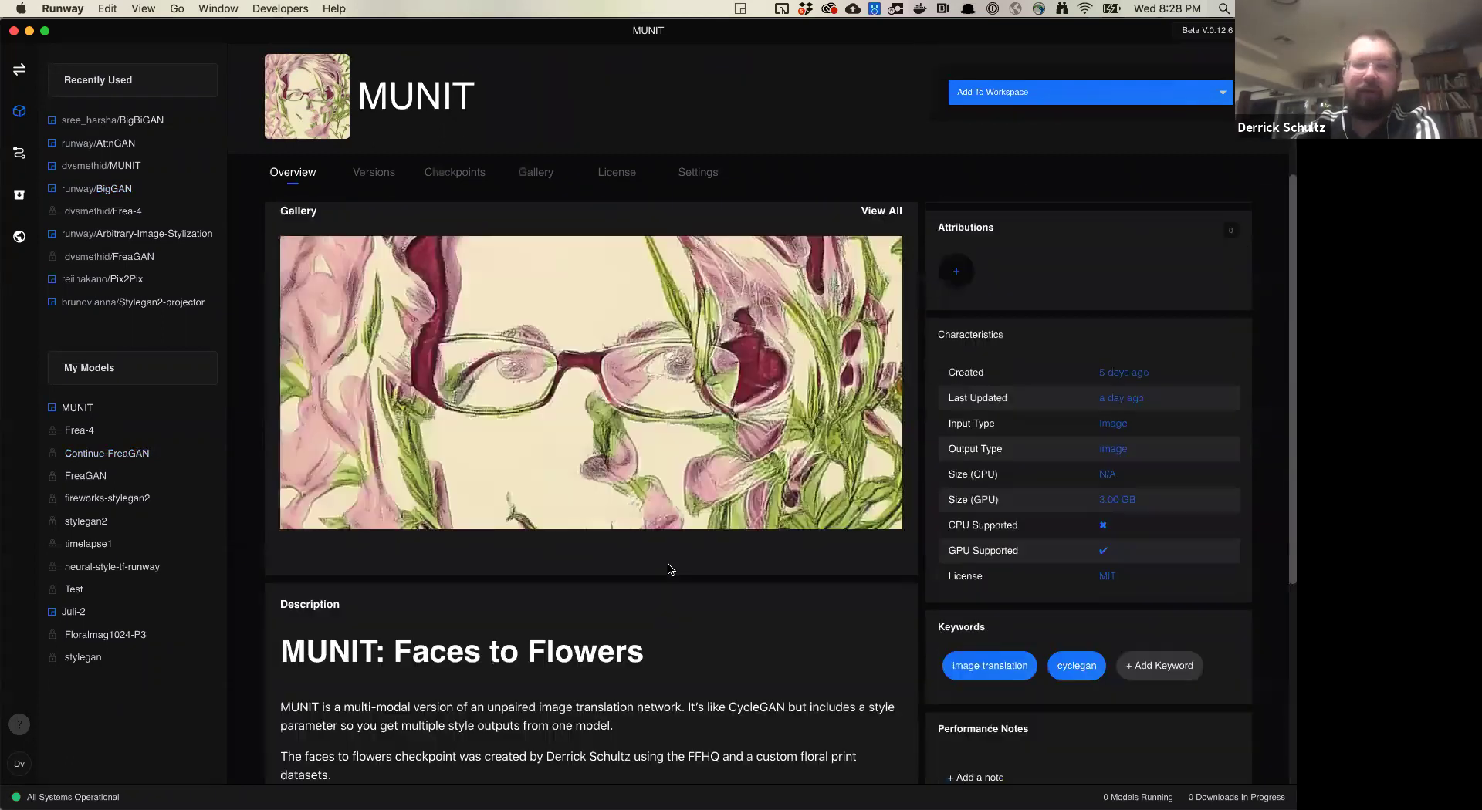
pyautogui.scroll(-8, 668, 562)
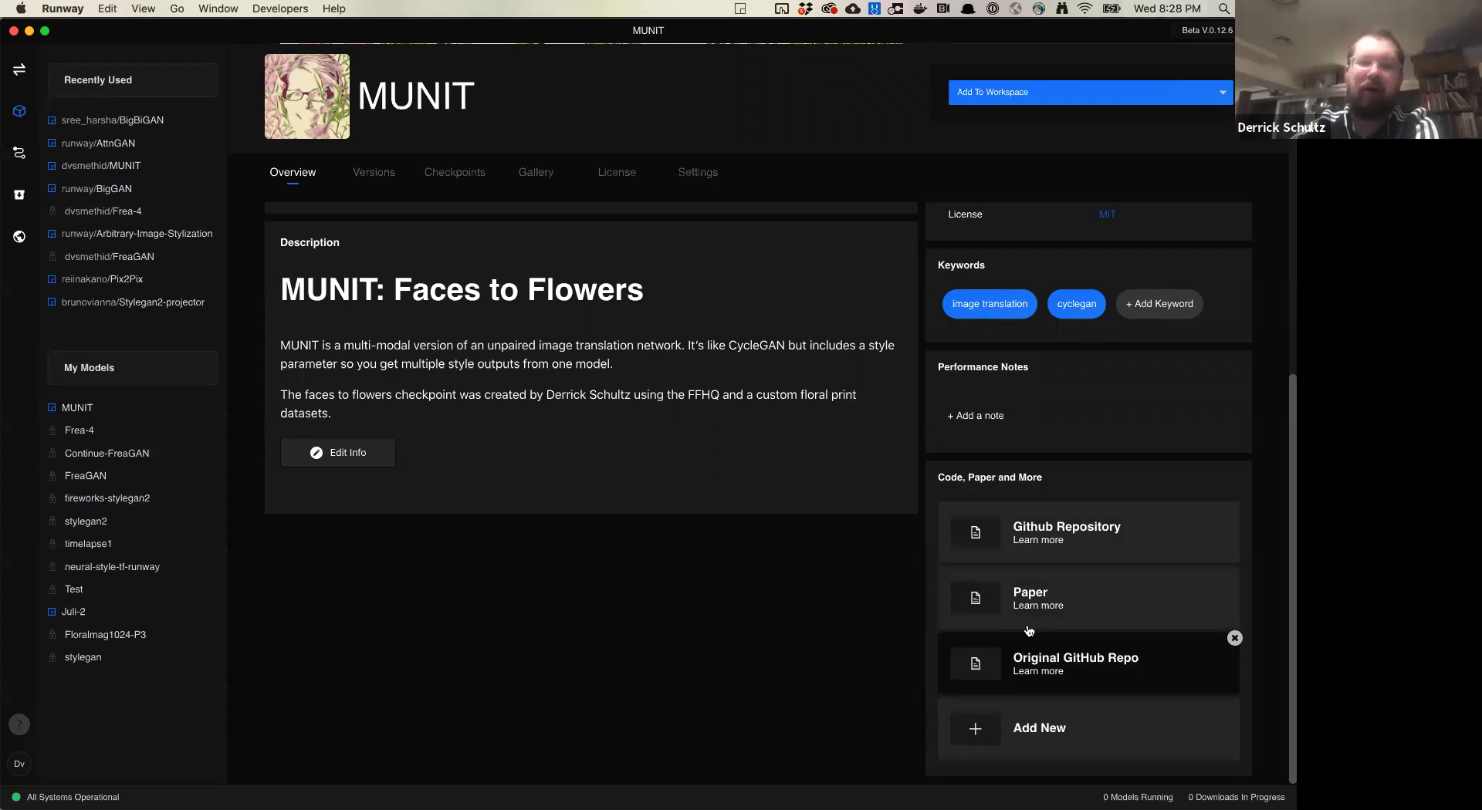
pyautogui.scroll(8, 737, 499)
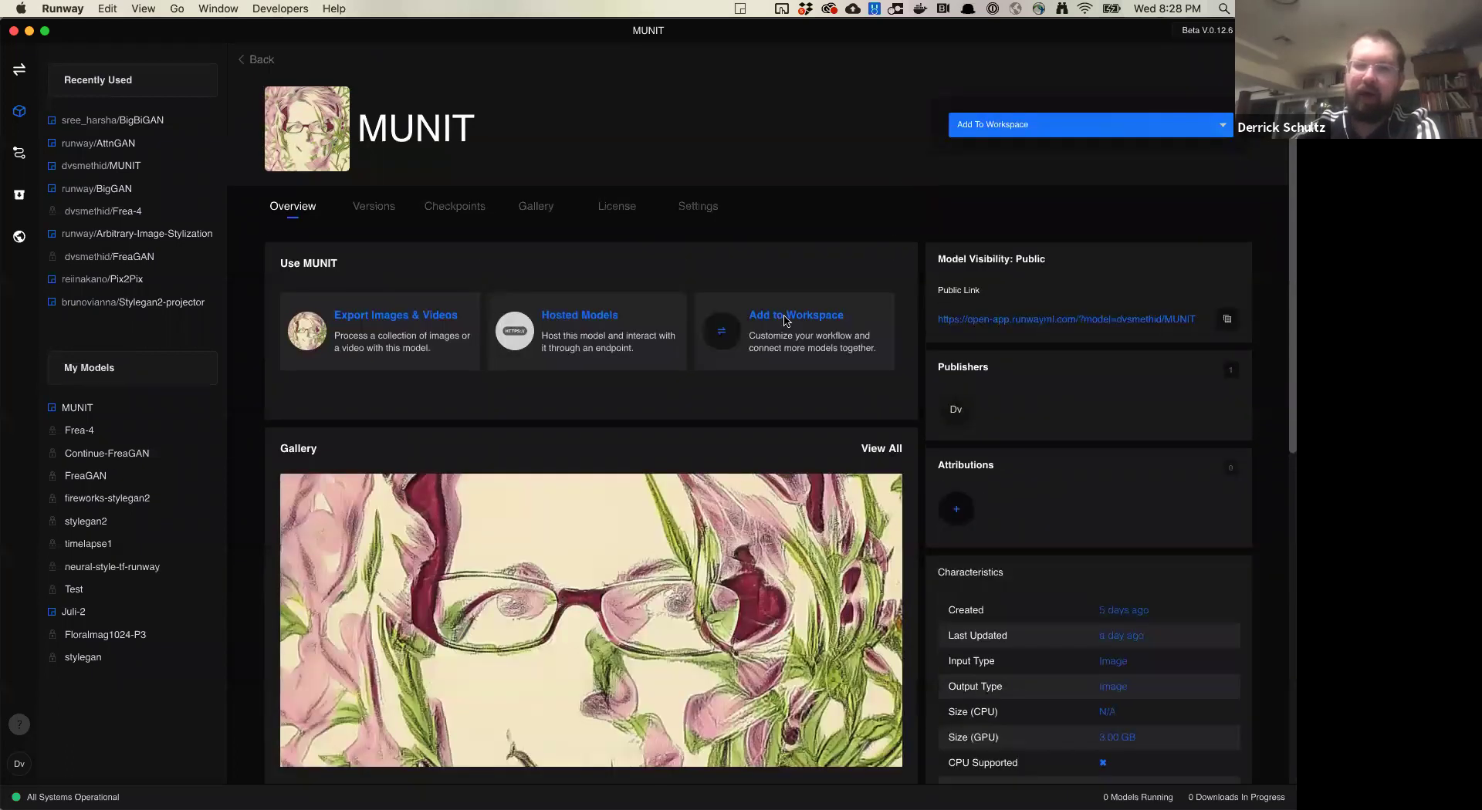
# Add MUNIT to a new workspace named "MUNIT" and open the model inside that workspace.
pyautogui.click(985, 136)
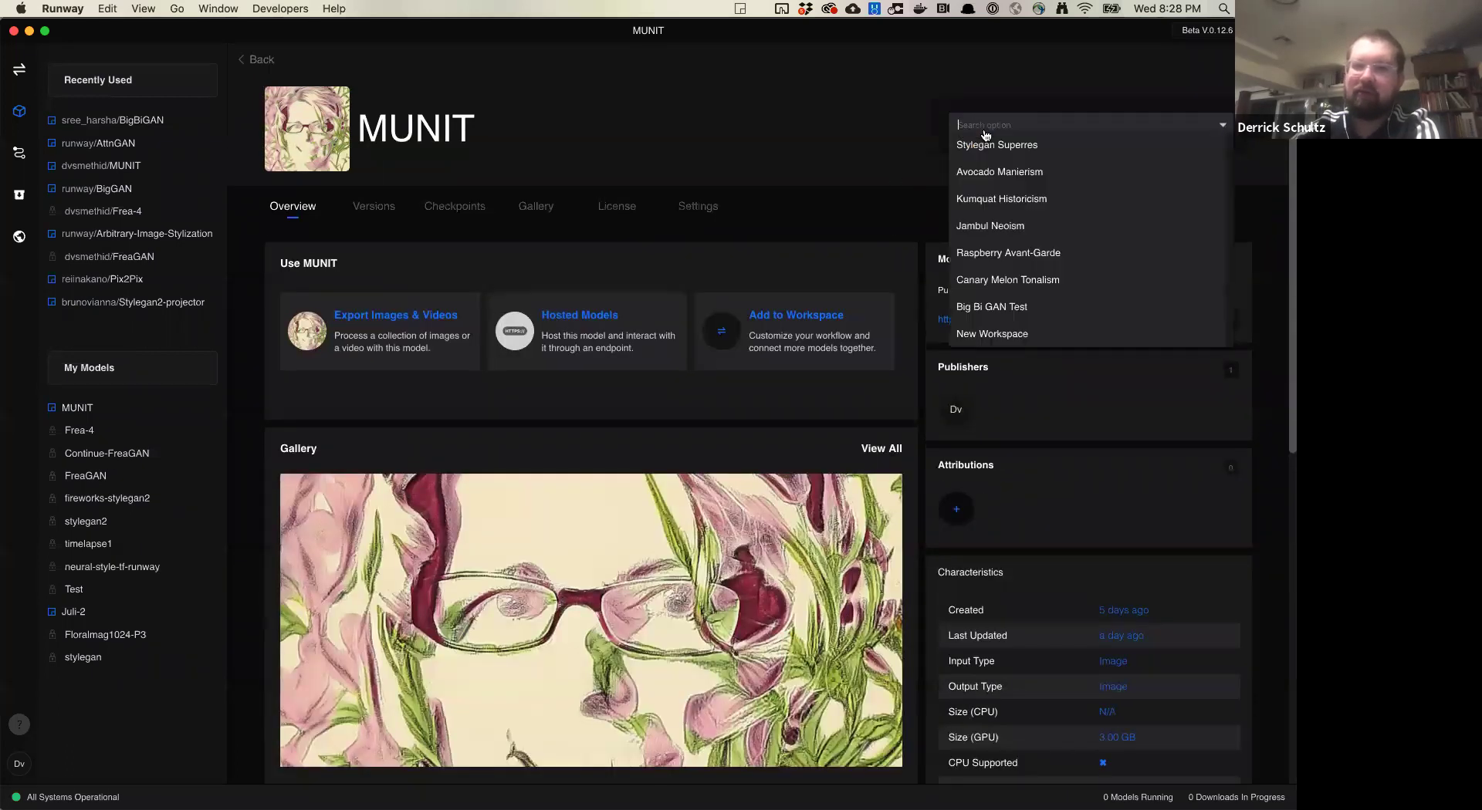
pyautogui.click(983, 332)
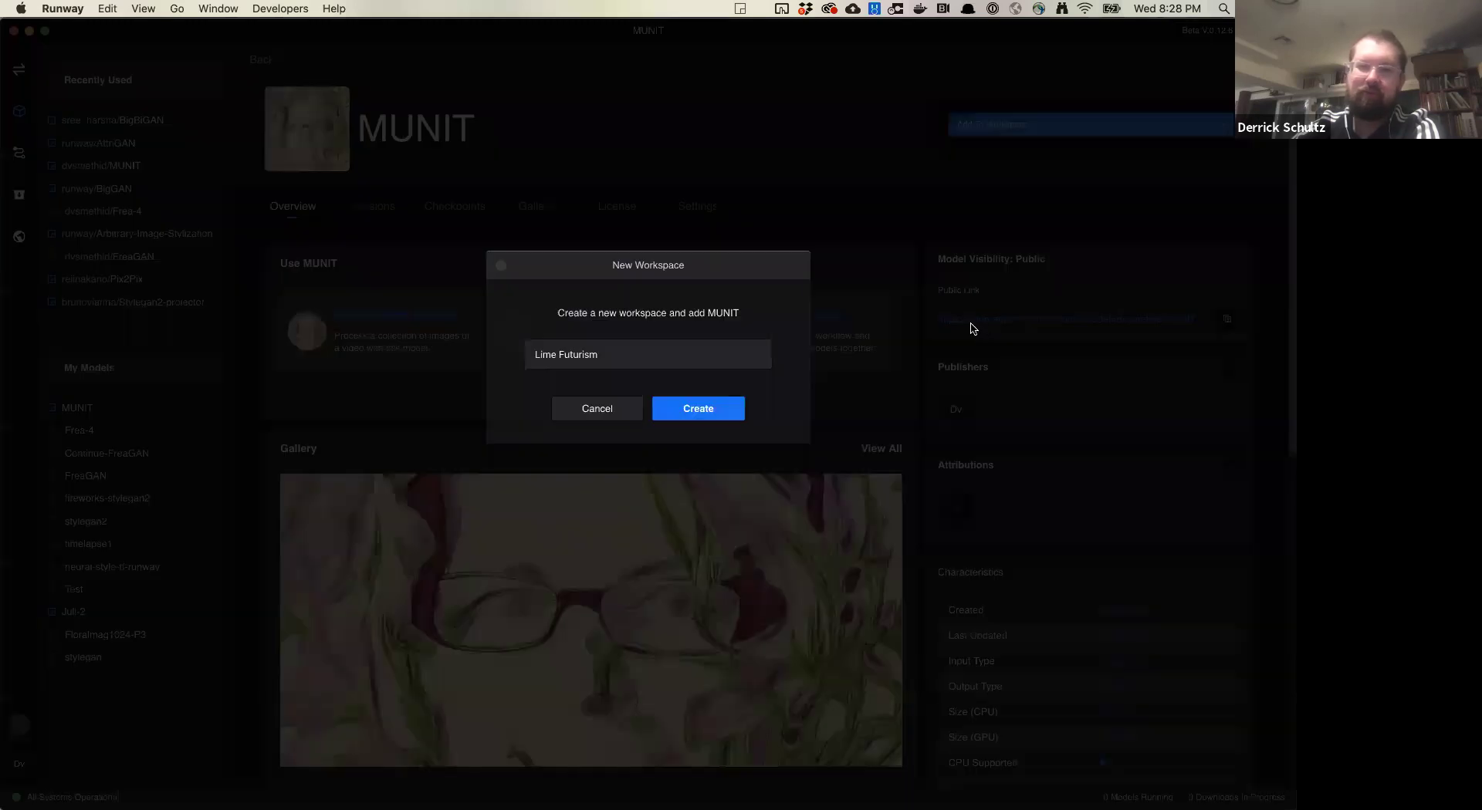
pyautogui.write('MUNIT')
pyautogui.click(675, 399)
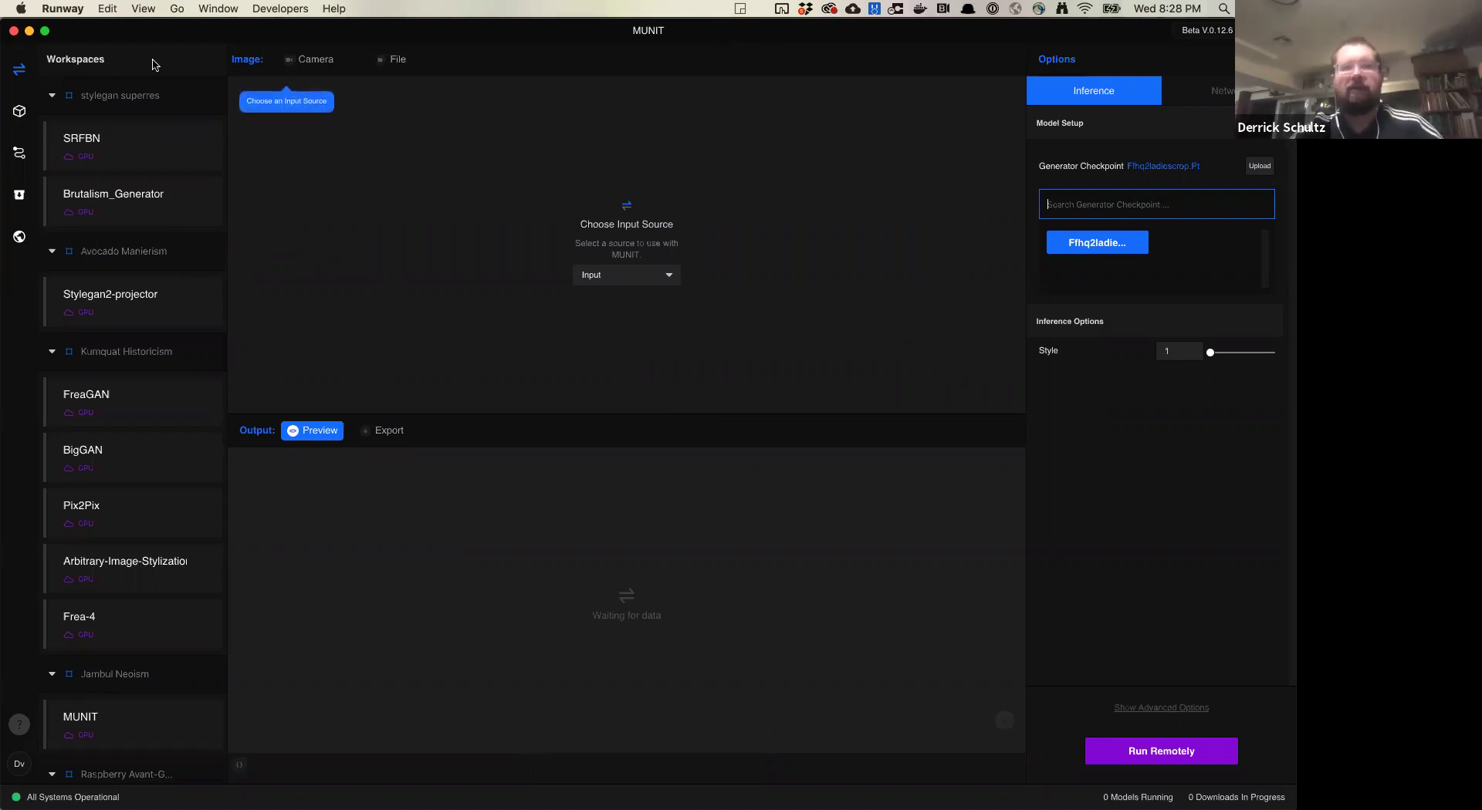
pyautogui.scroll(-6, 146, 711)
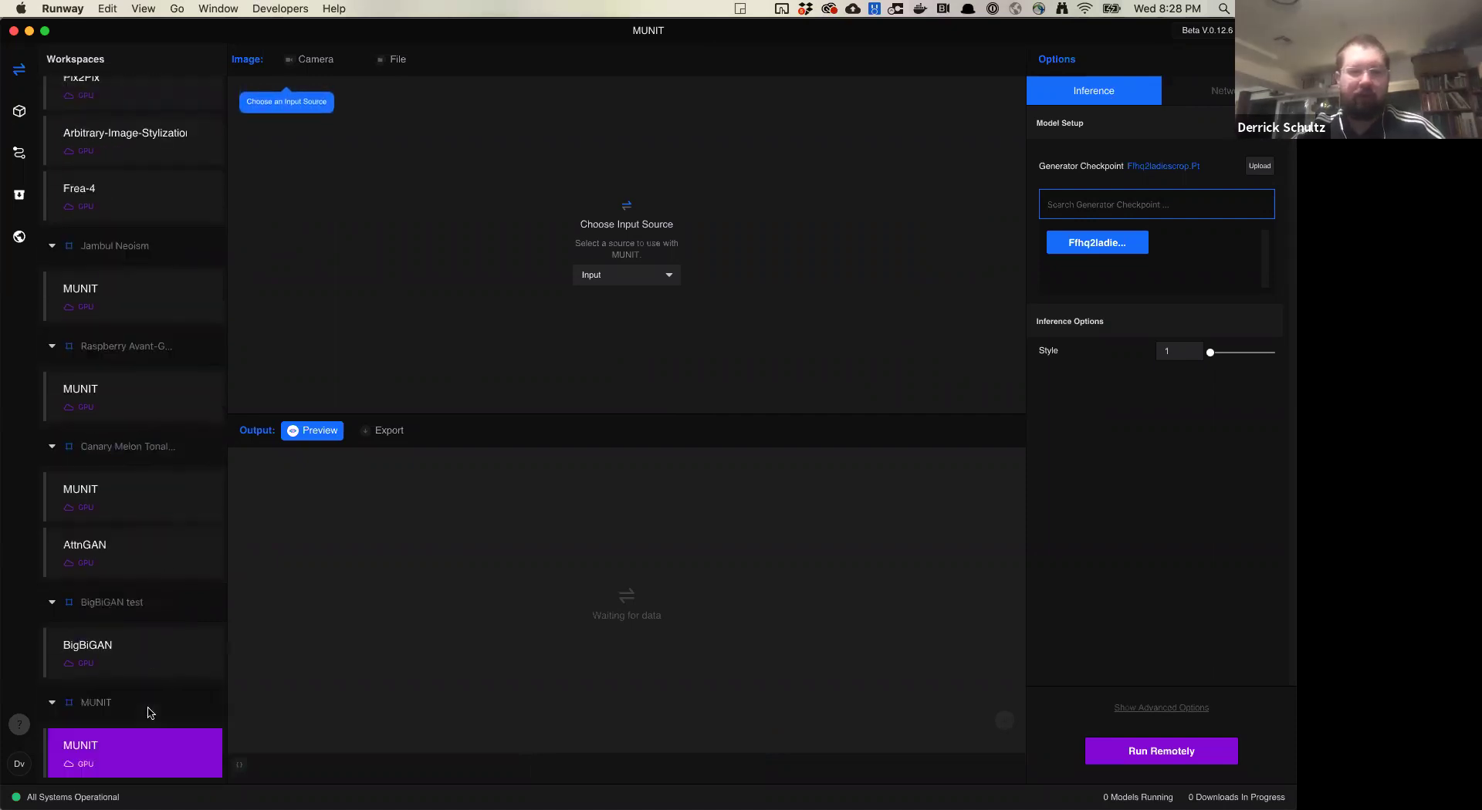
pyautogui.click(117, 754)
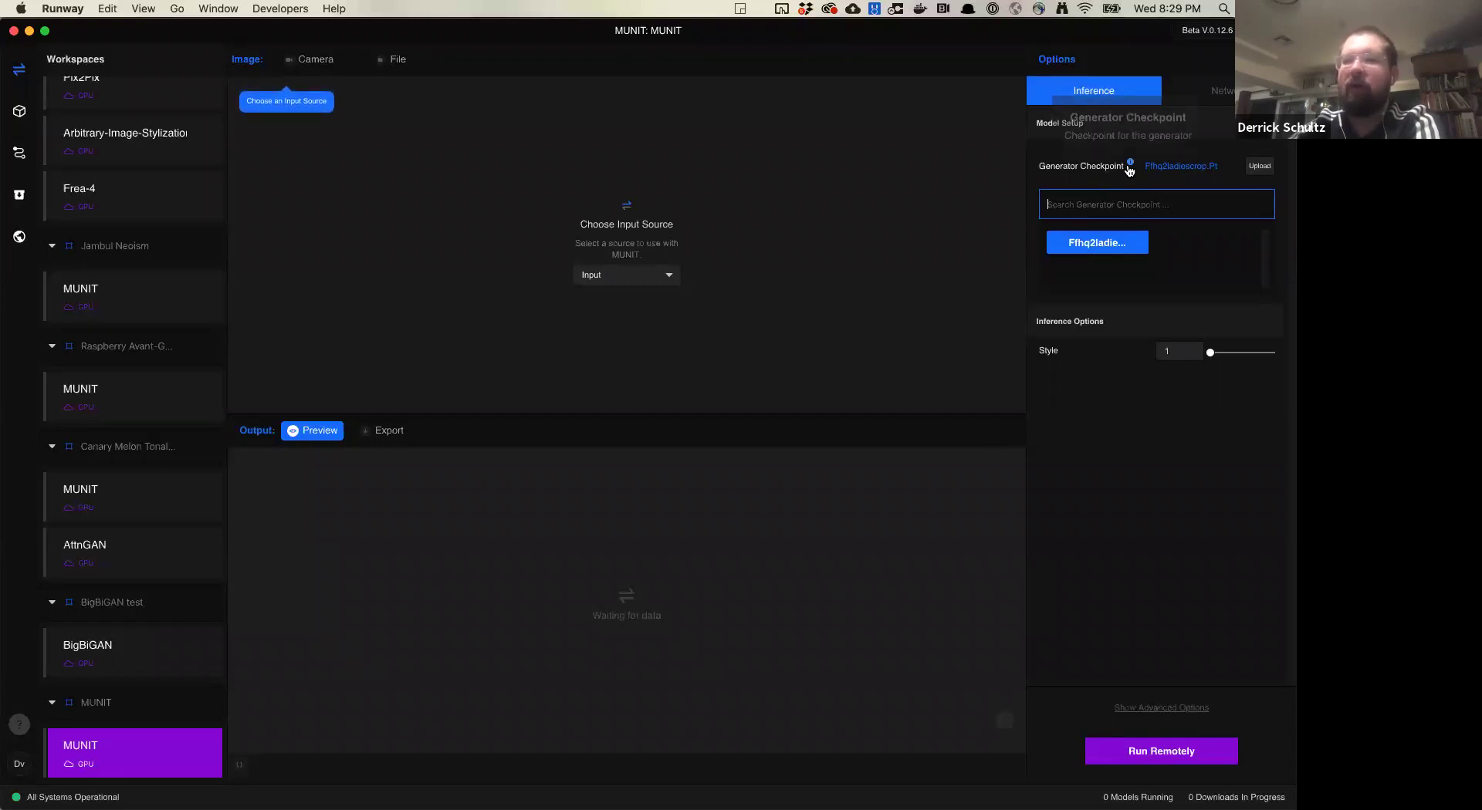
# Check the account settings, including the remote GPU costs and credit balance, and return to the MUNIT workspace.
pyautogui.moveTo(1090, 246)
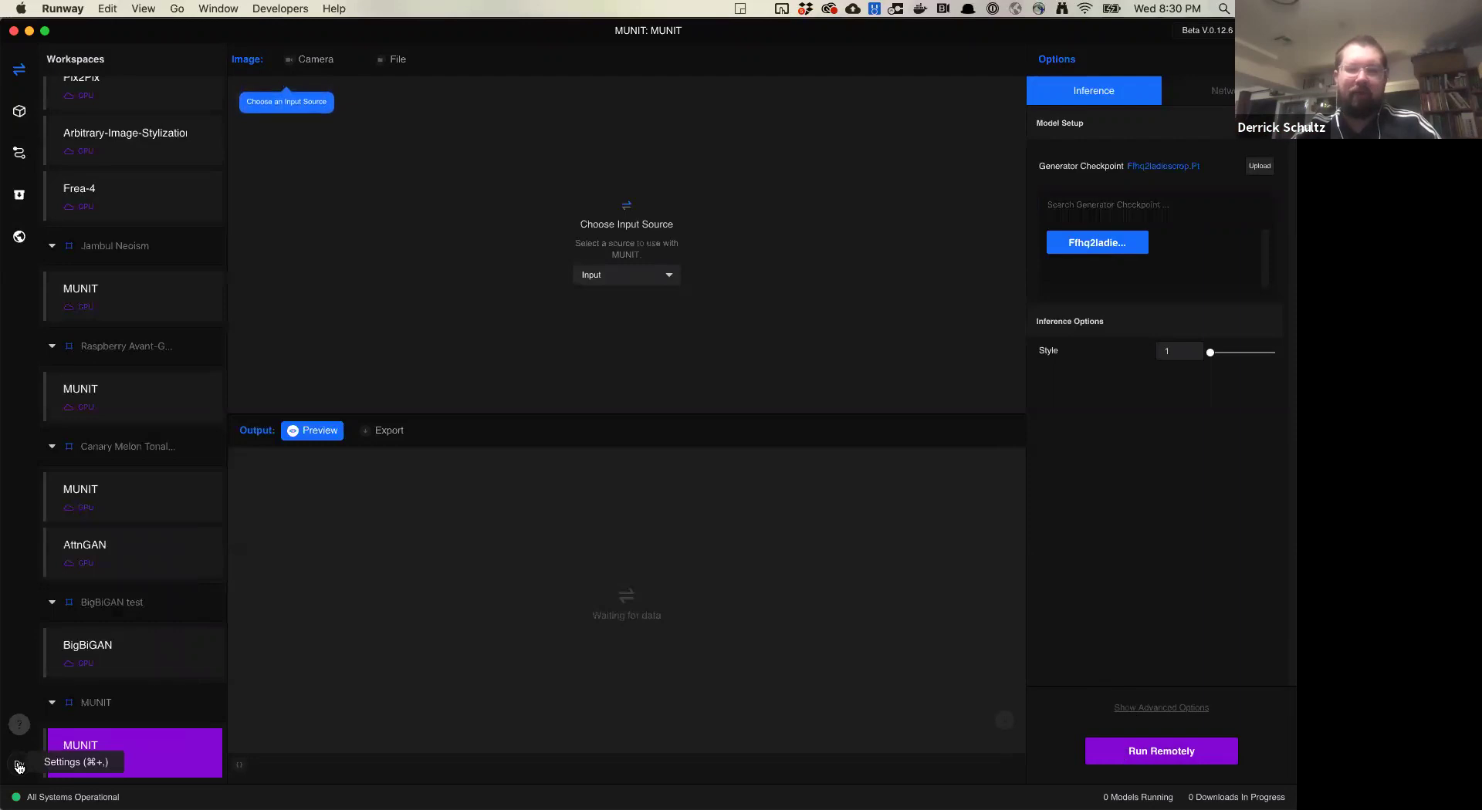
pyautogui.click(19, 765)
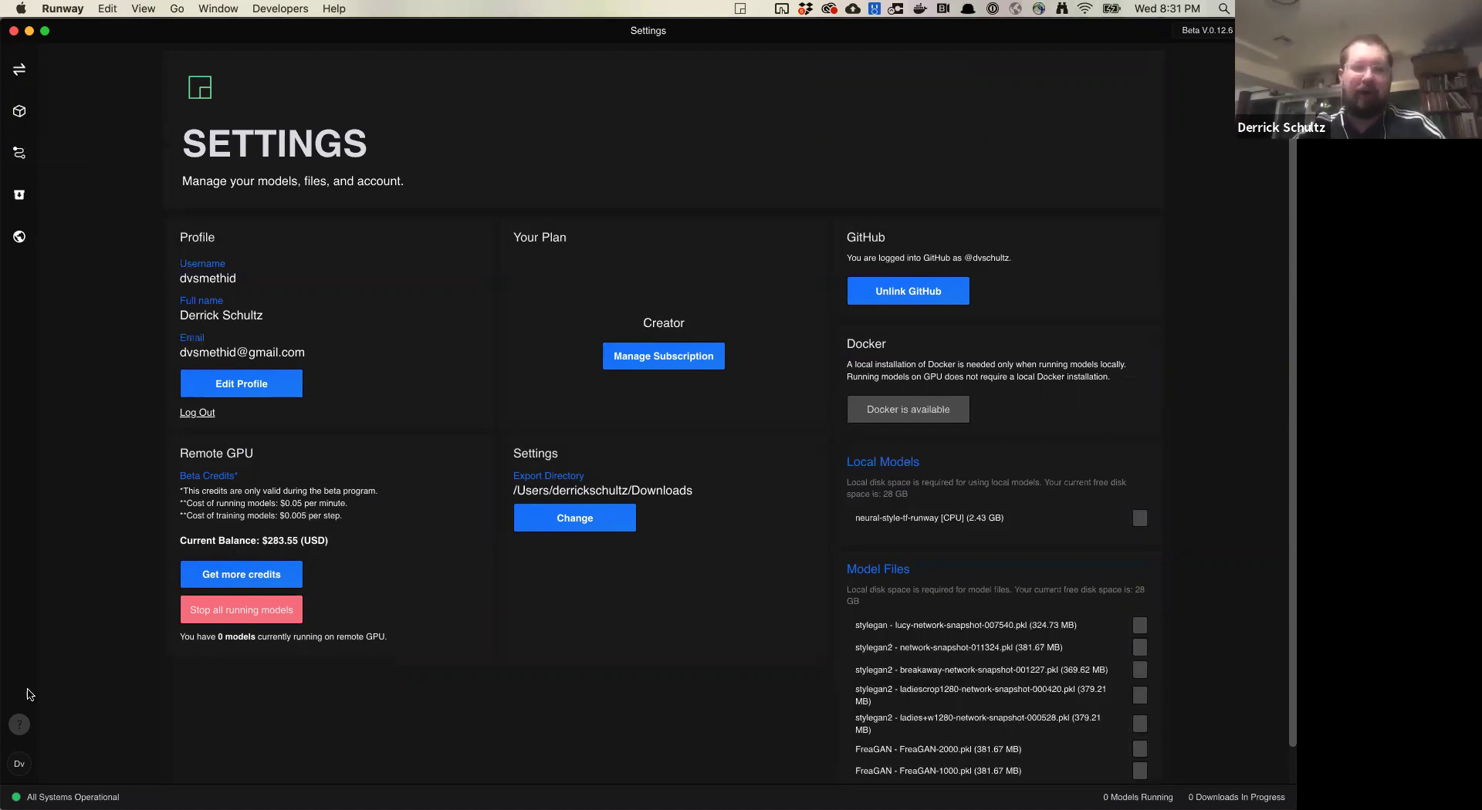
pyautogui.click(19, 70)
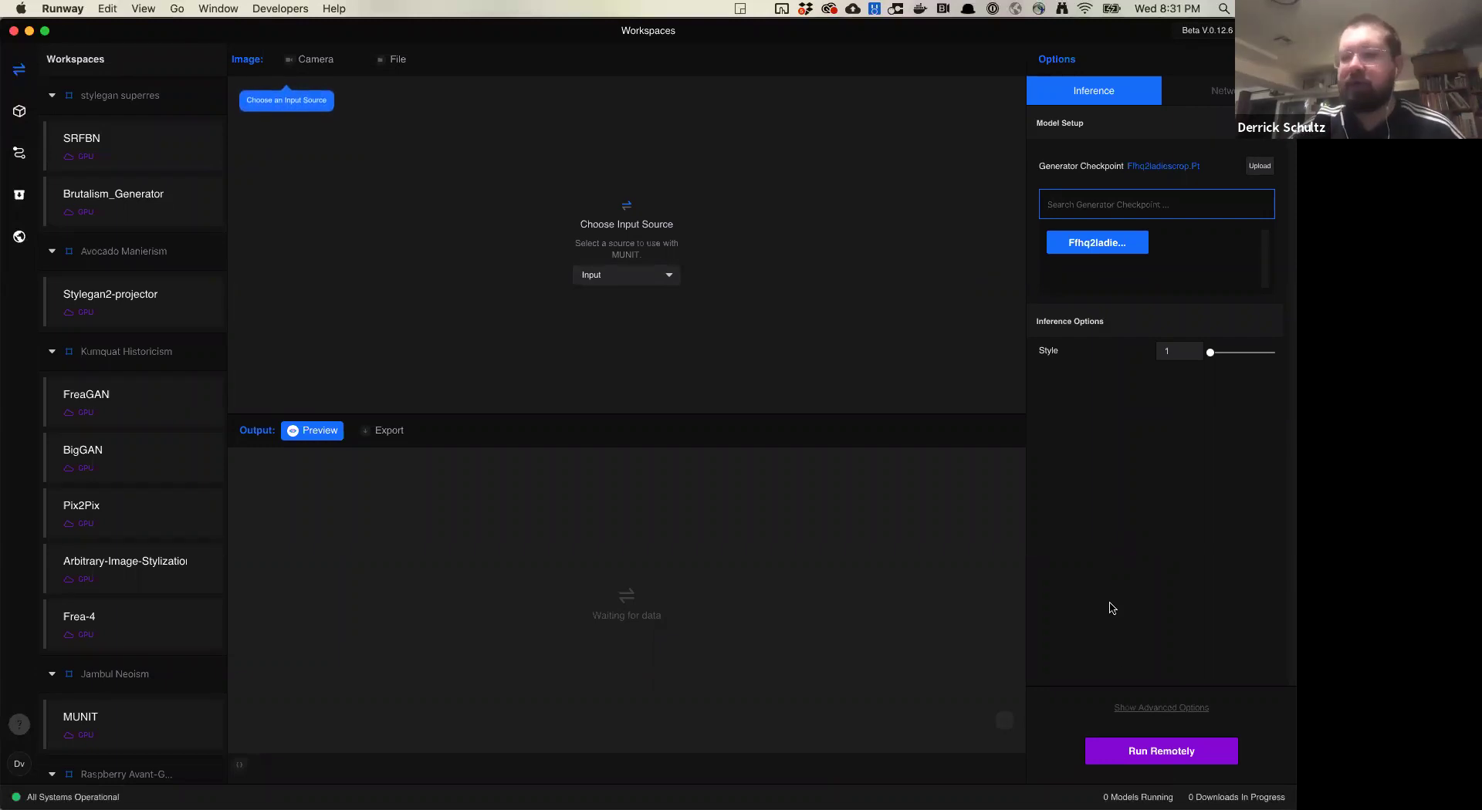
# Run MUNIT remotely with the camera as its live image input.
pyautogui.click(1150, 755)
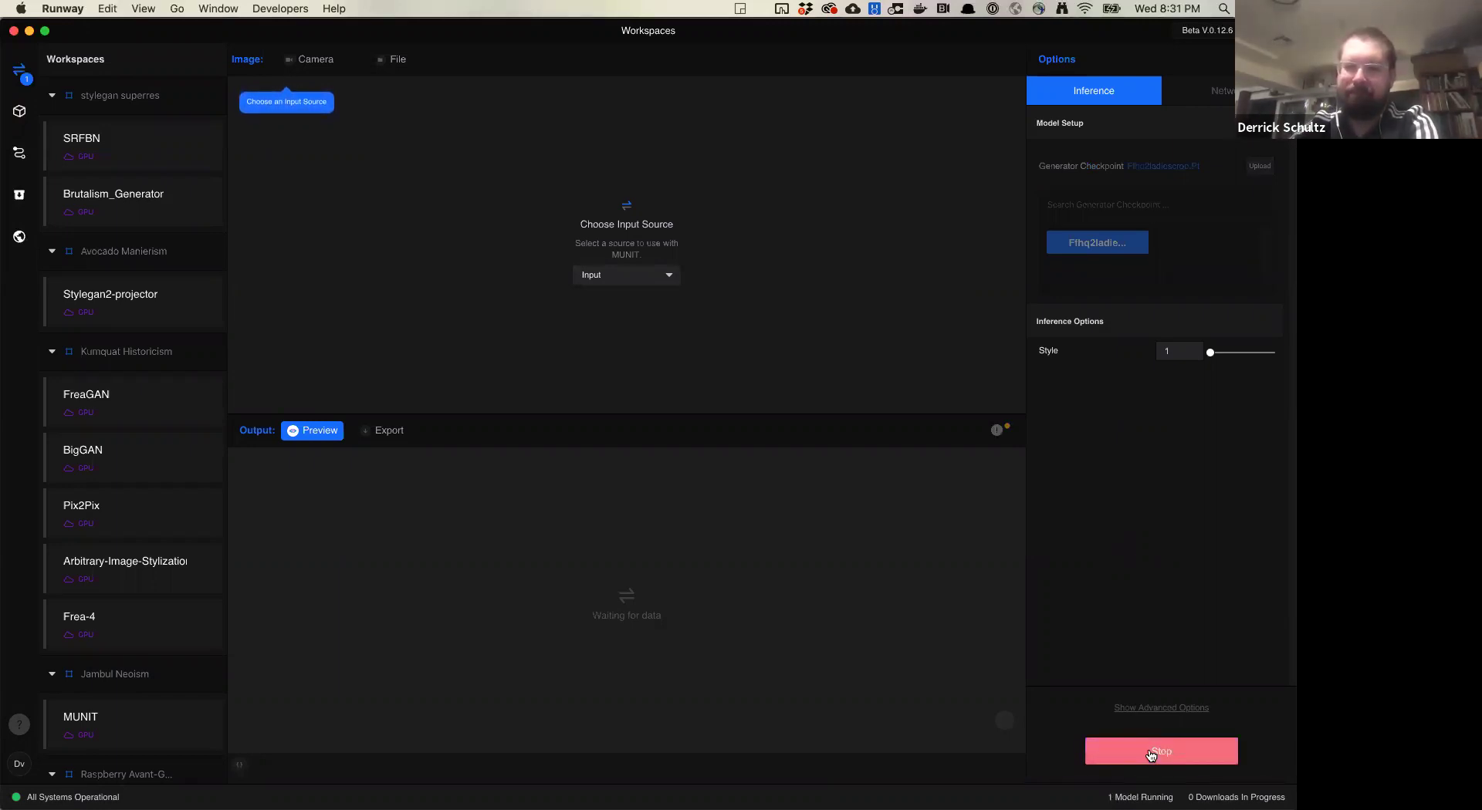
pyautogui.click(998, 430)
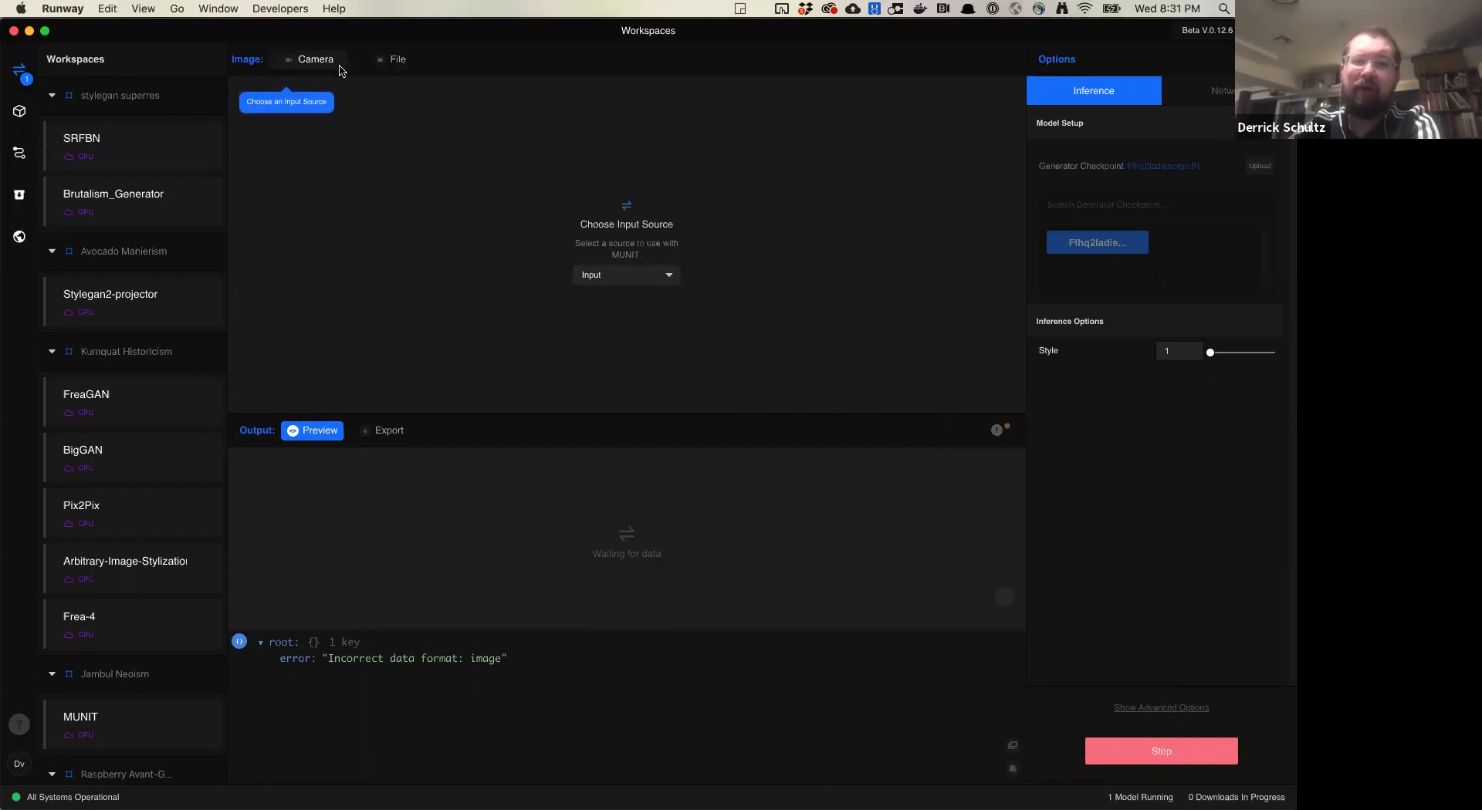
pyautogui.click(614, 285)
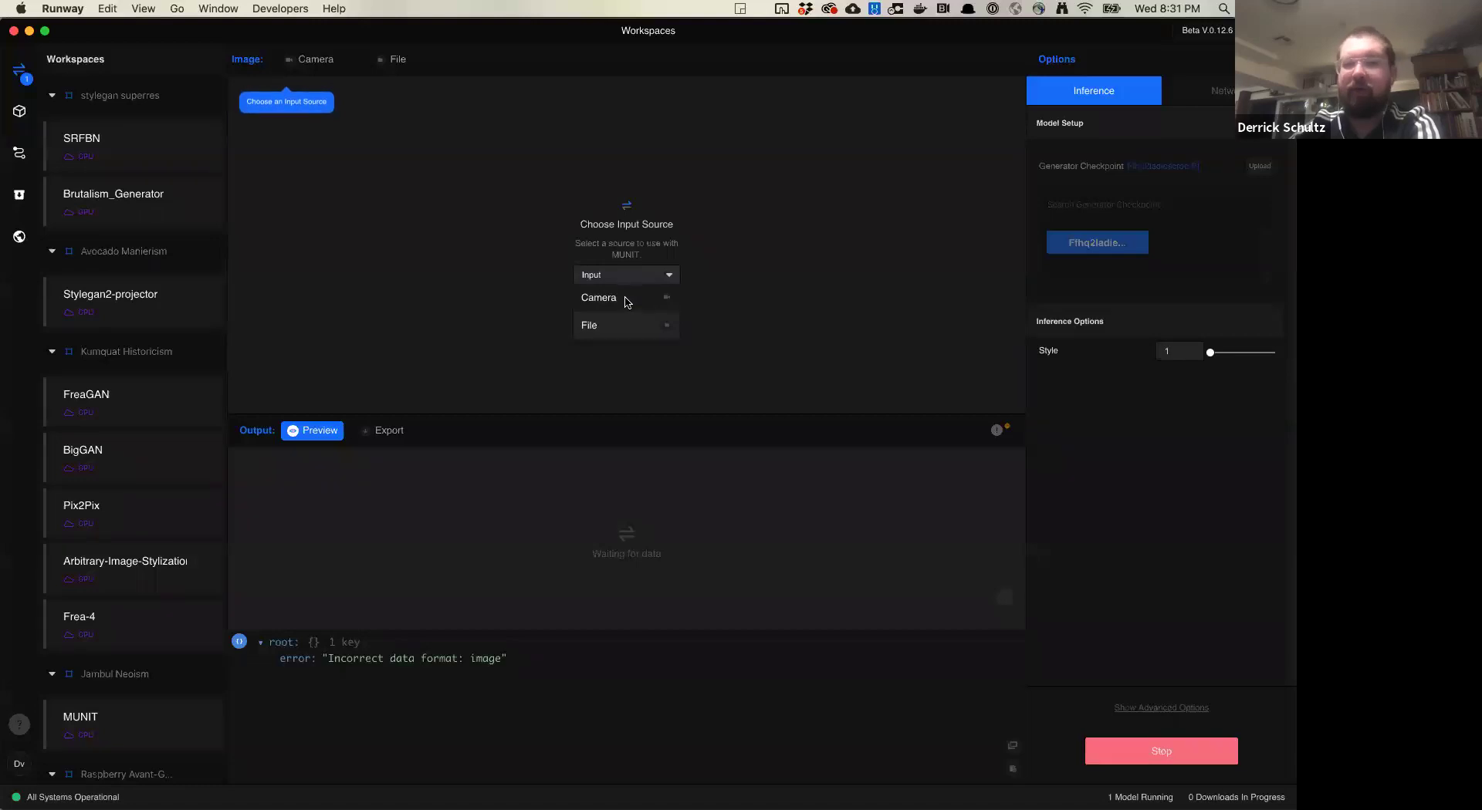
pyautogui.click(377, 119)
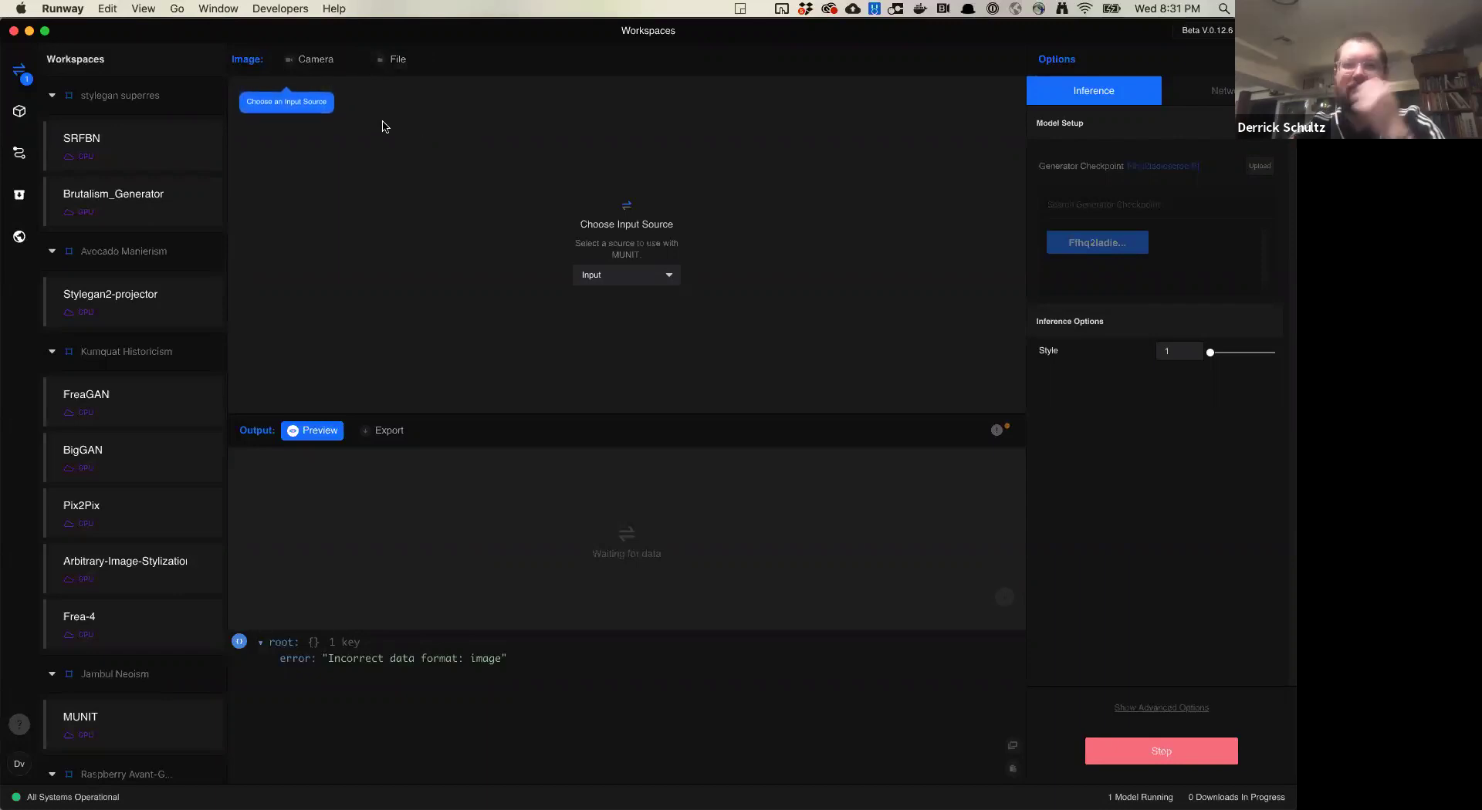
pyautogui.click(307, 60)
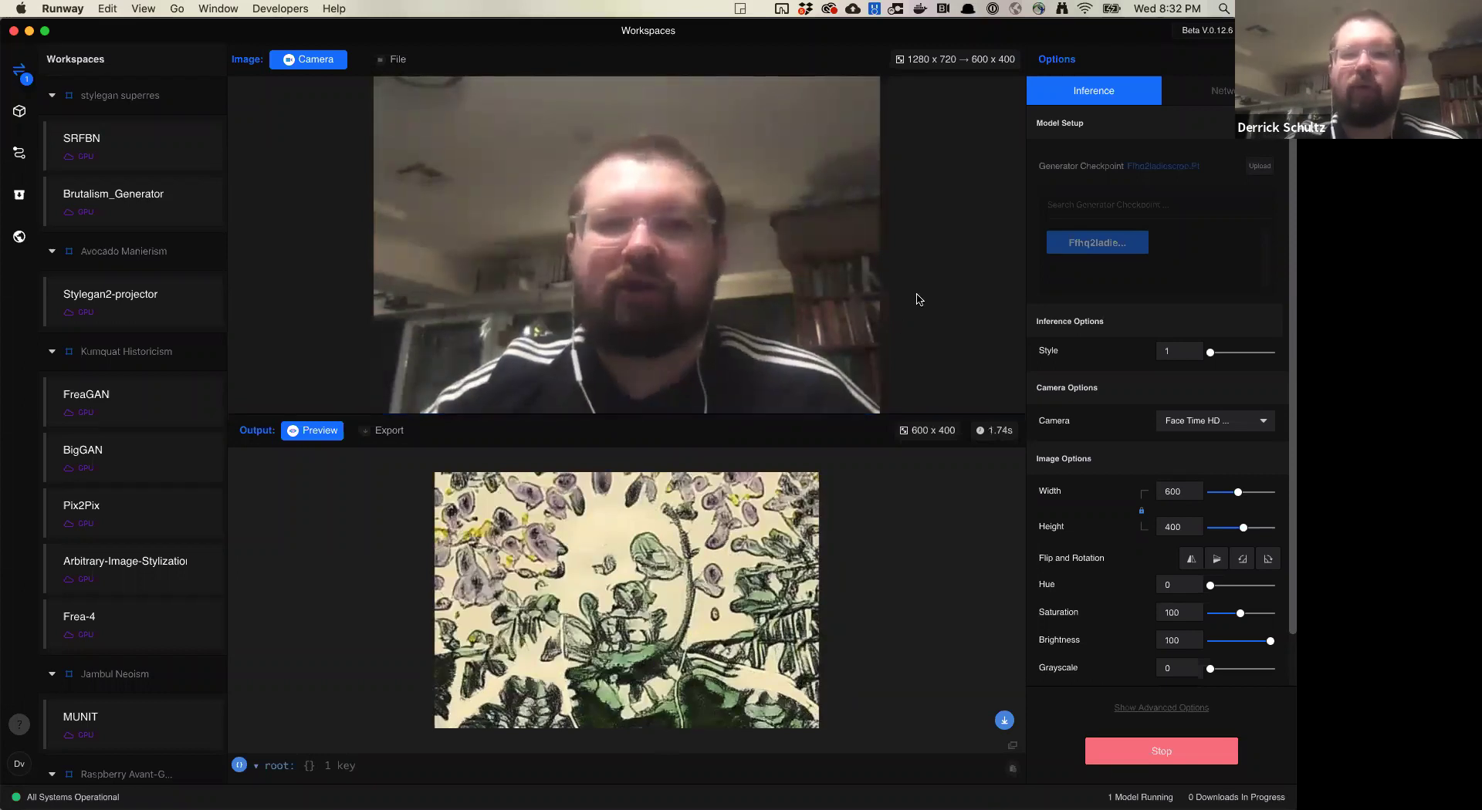
pyautogui.click(390, 61)
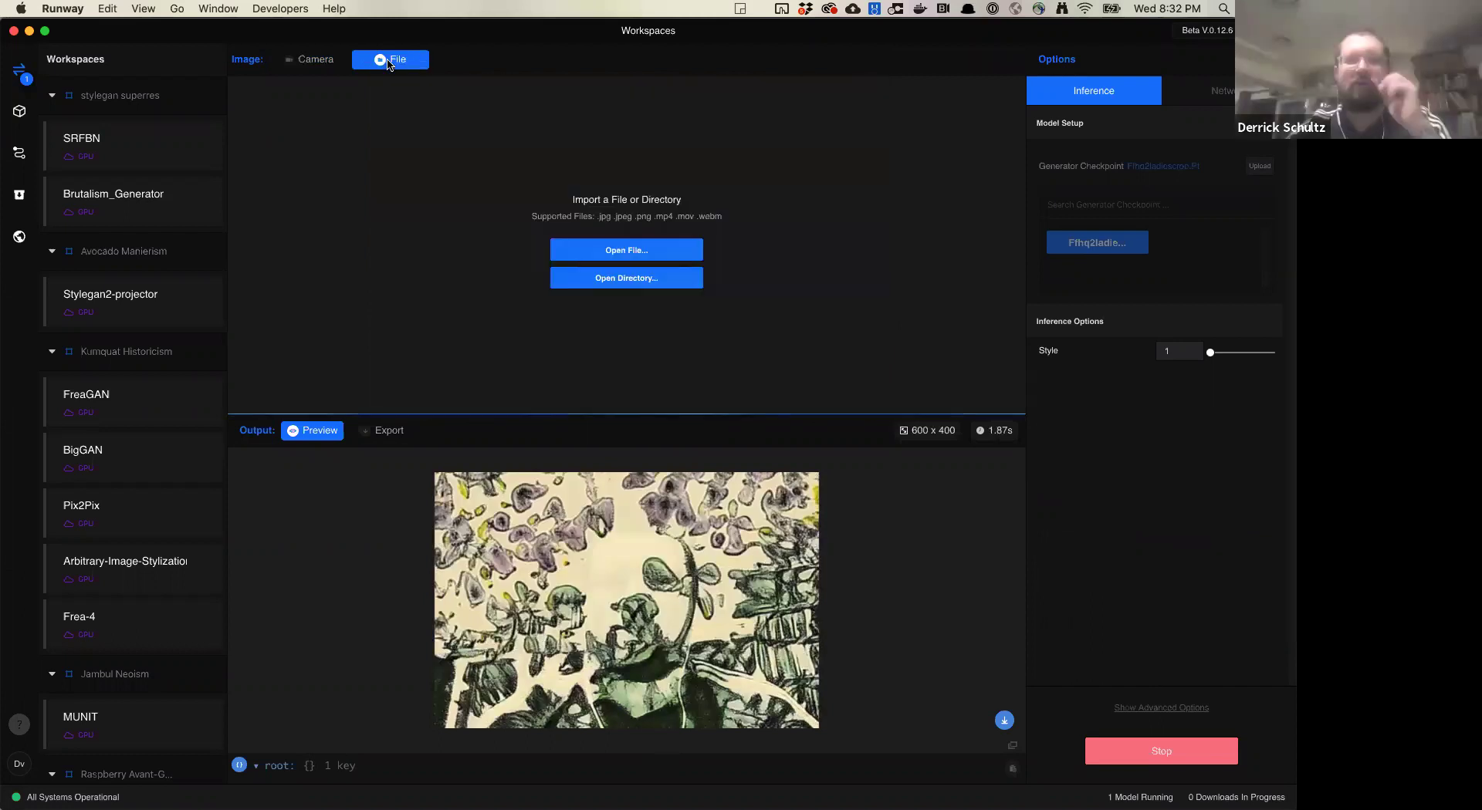
pyautogui.click(626, 251)
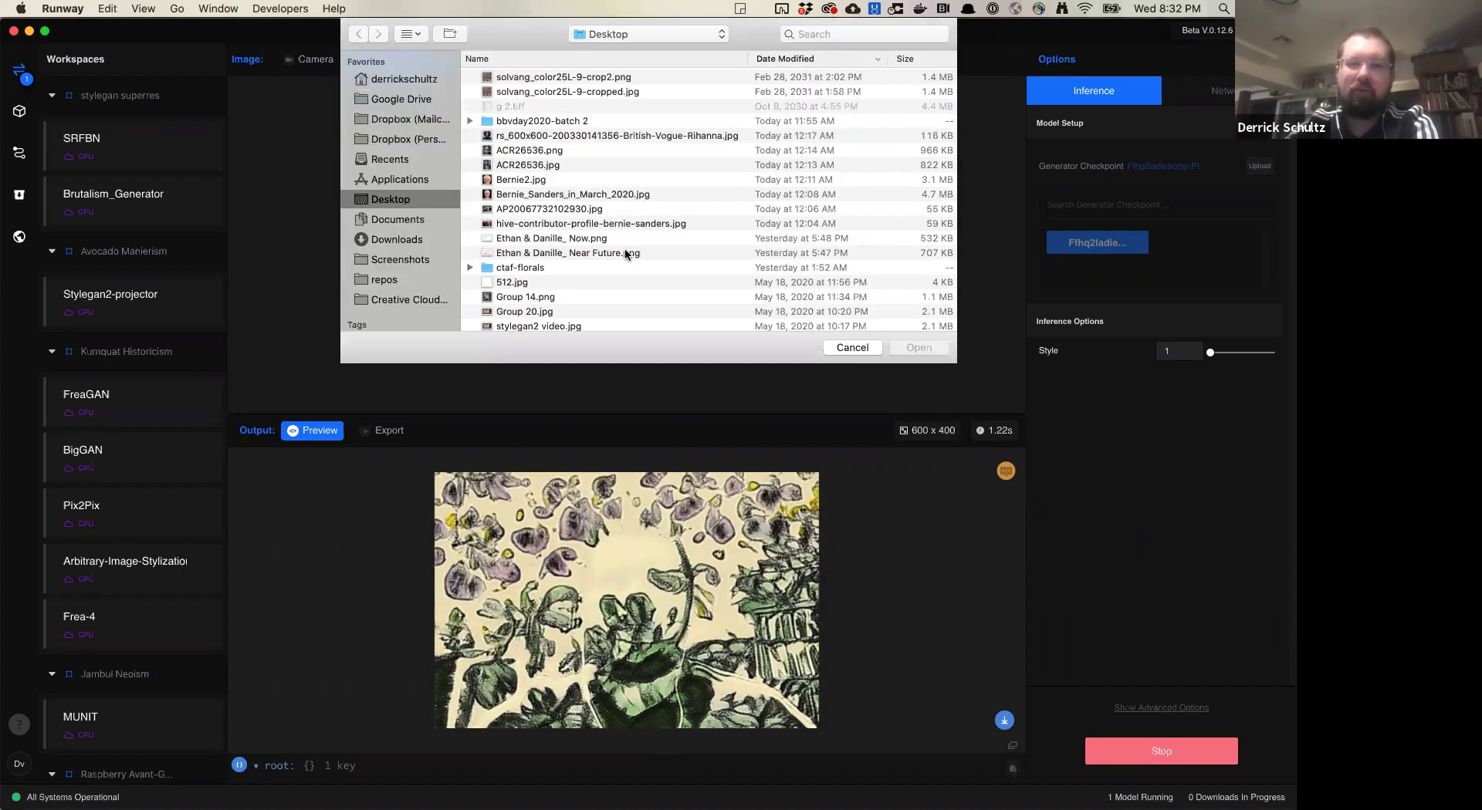
pyautogui.click(530, 137)
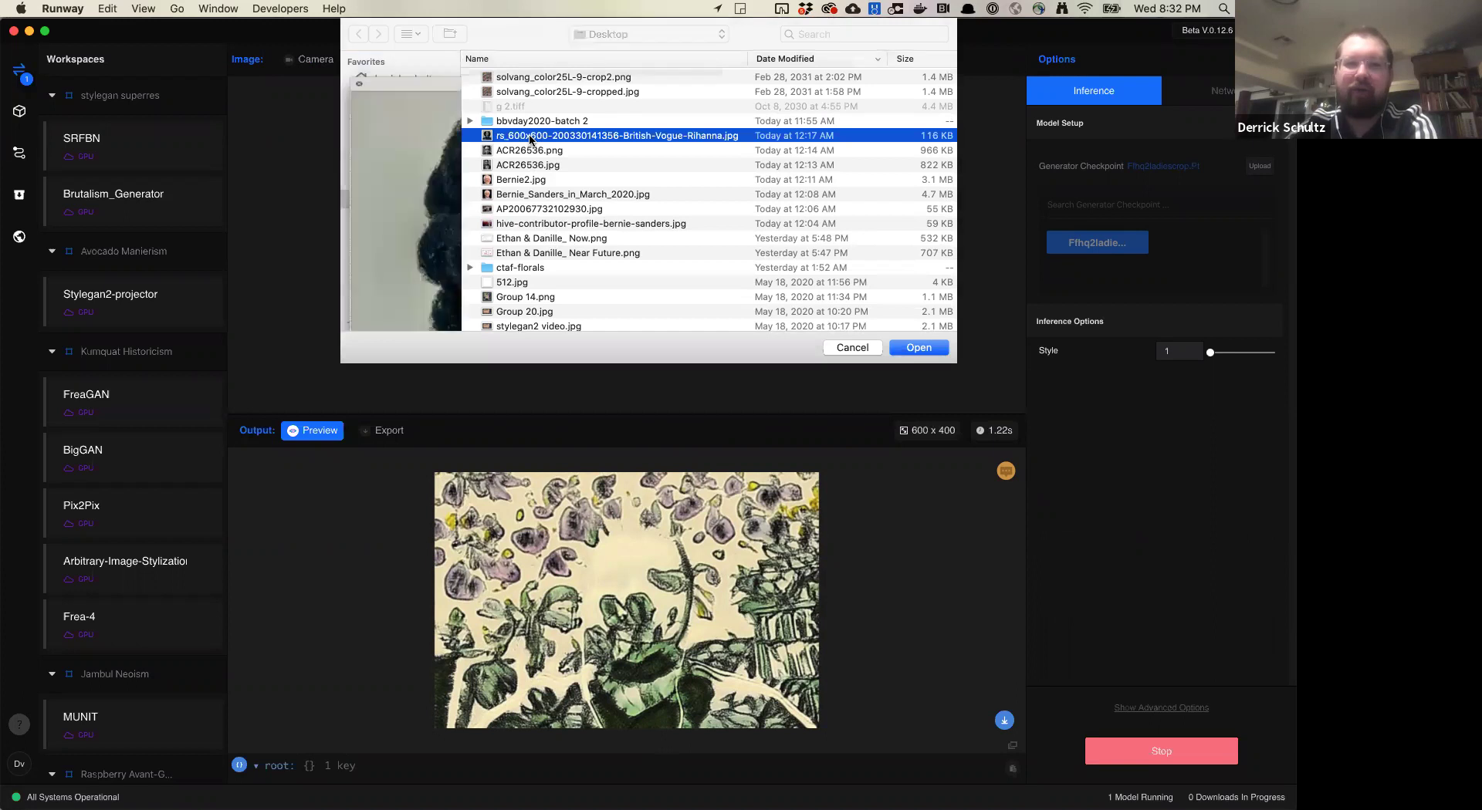
pyautogui.press('space')
pyautogui.press('space')
pyautogui.click(923, 348)
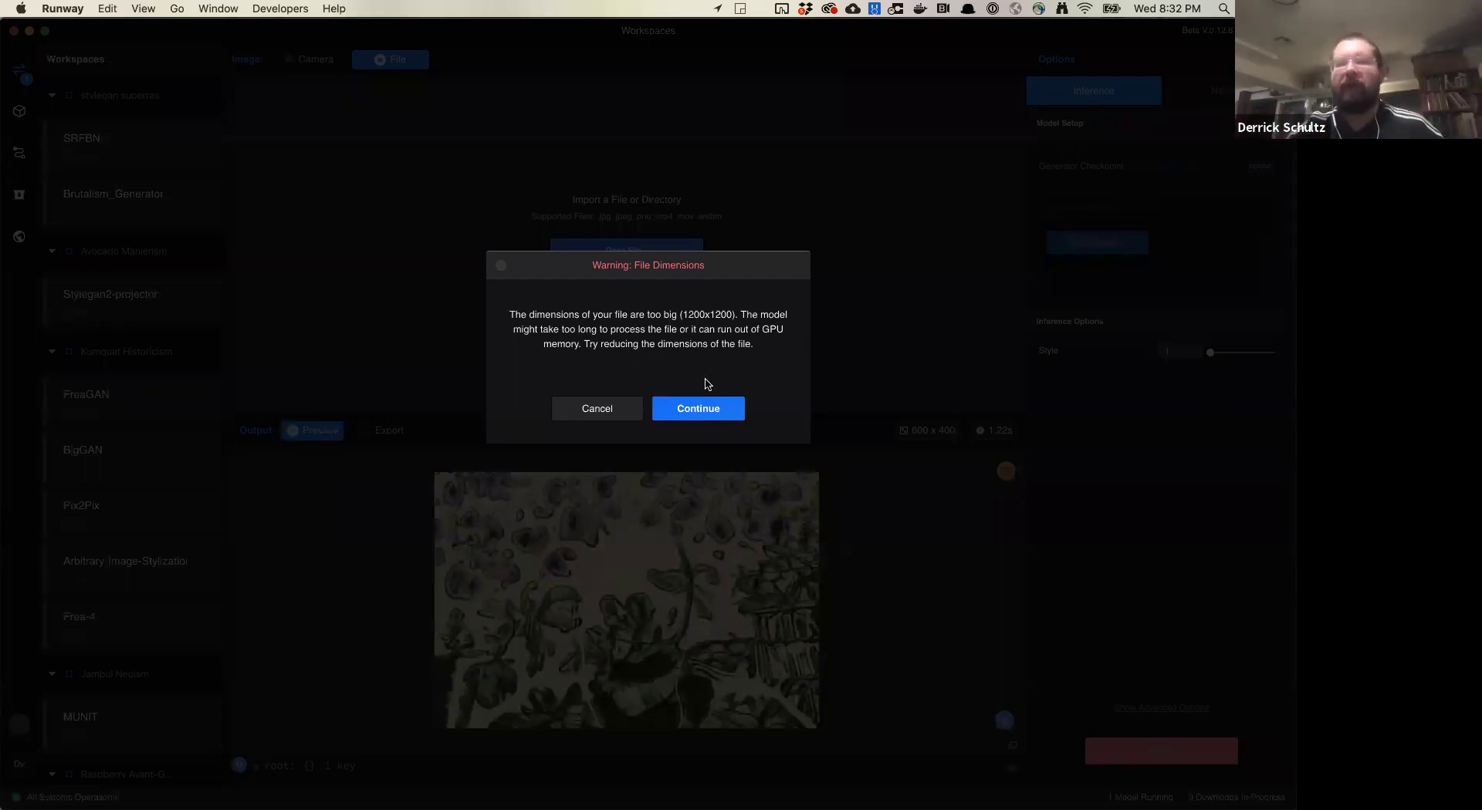
pyautogui.click(702, 407)
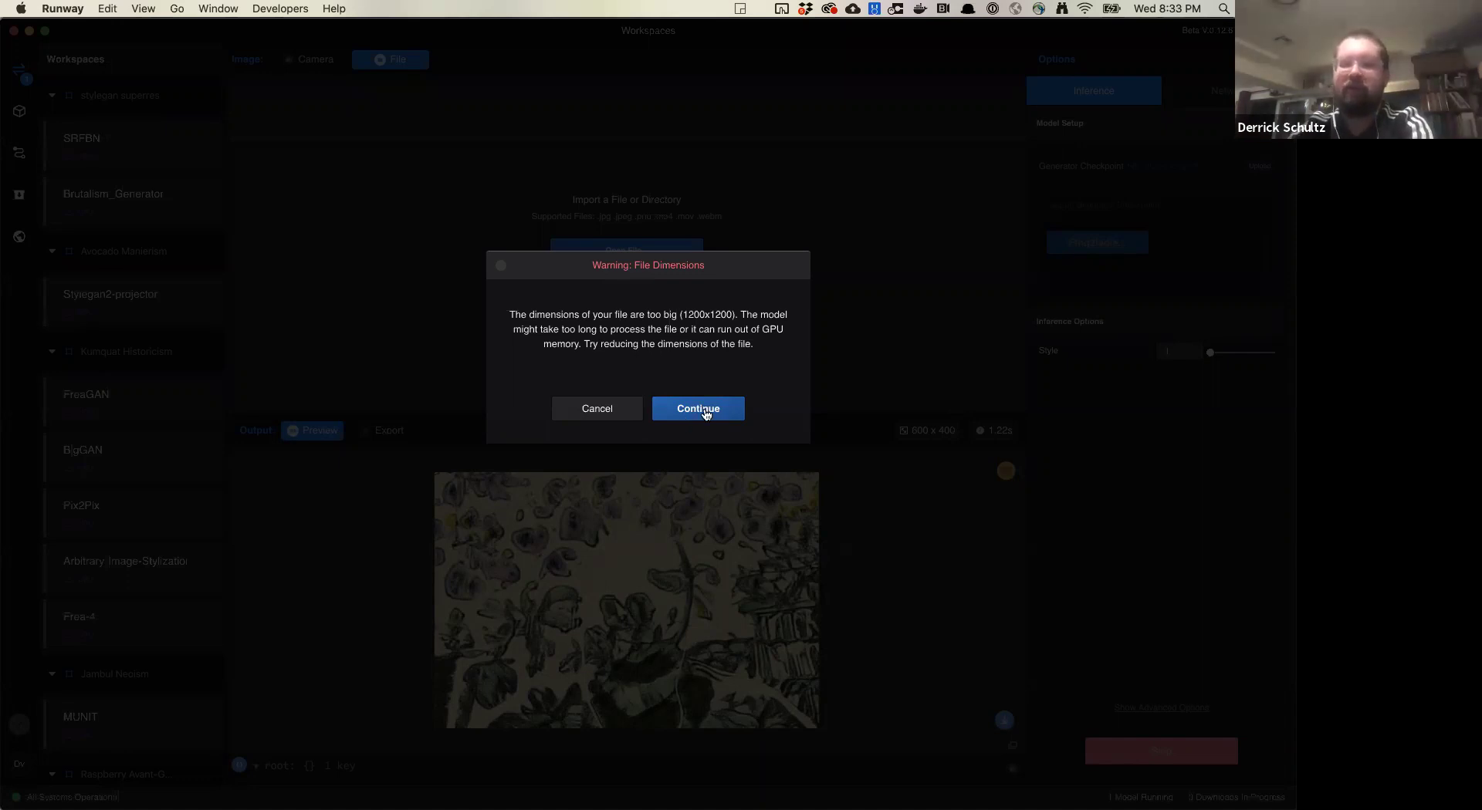
pyautogui.click(705, 415)
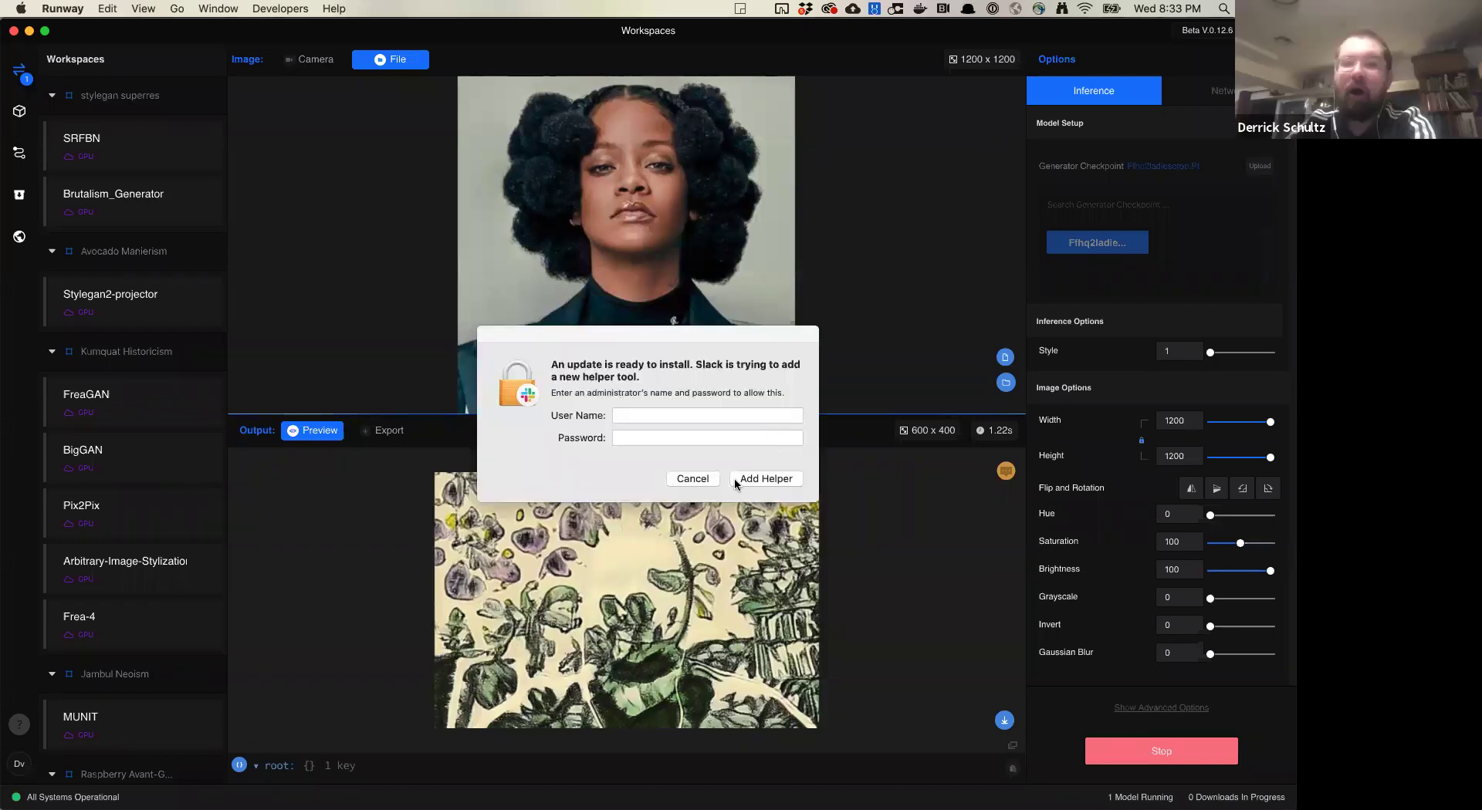
pyautogui.click(701, 484)
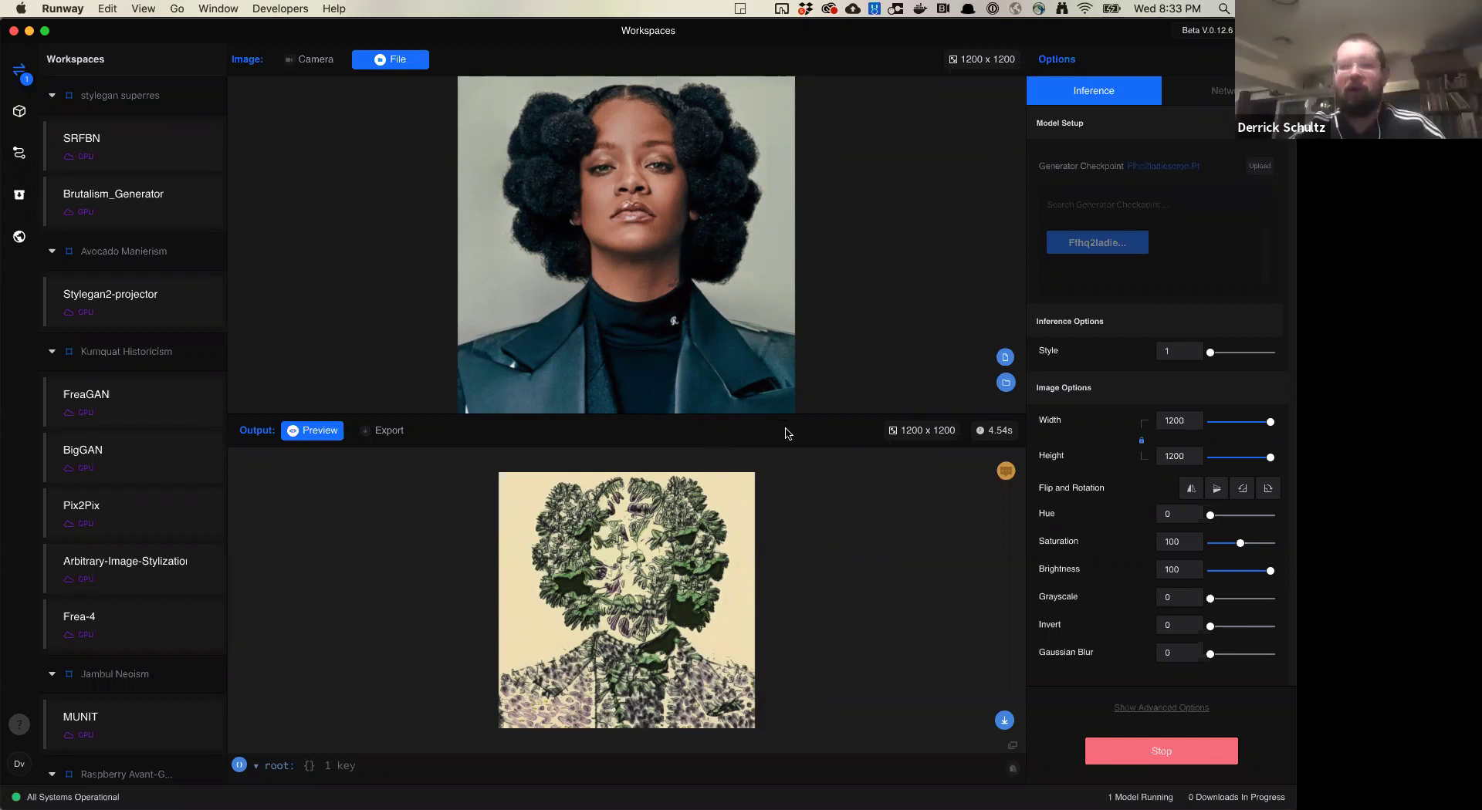
# Enlarge the output preview area and try styles 389, 194 and 535 on the portrait.
pyautogui.moveTo(786, 409); pyautogui.dragTo(778, 363)
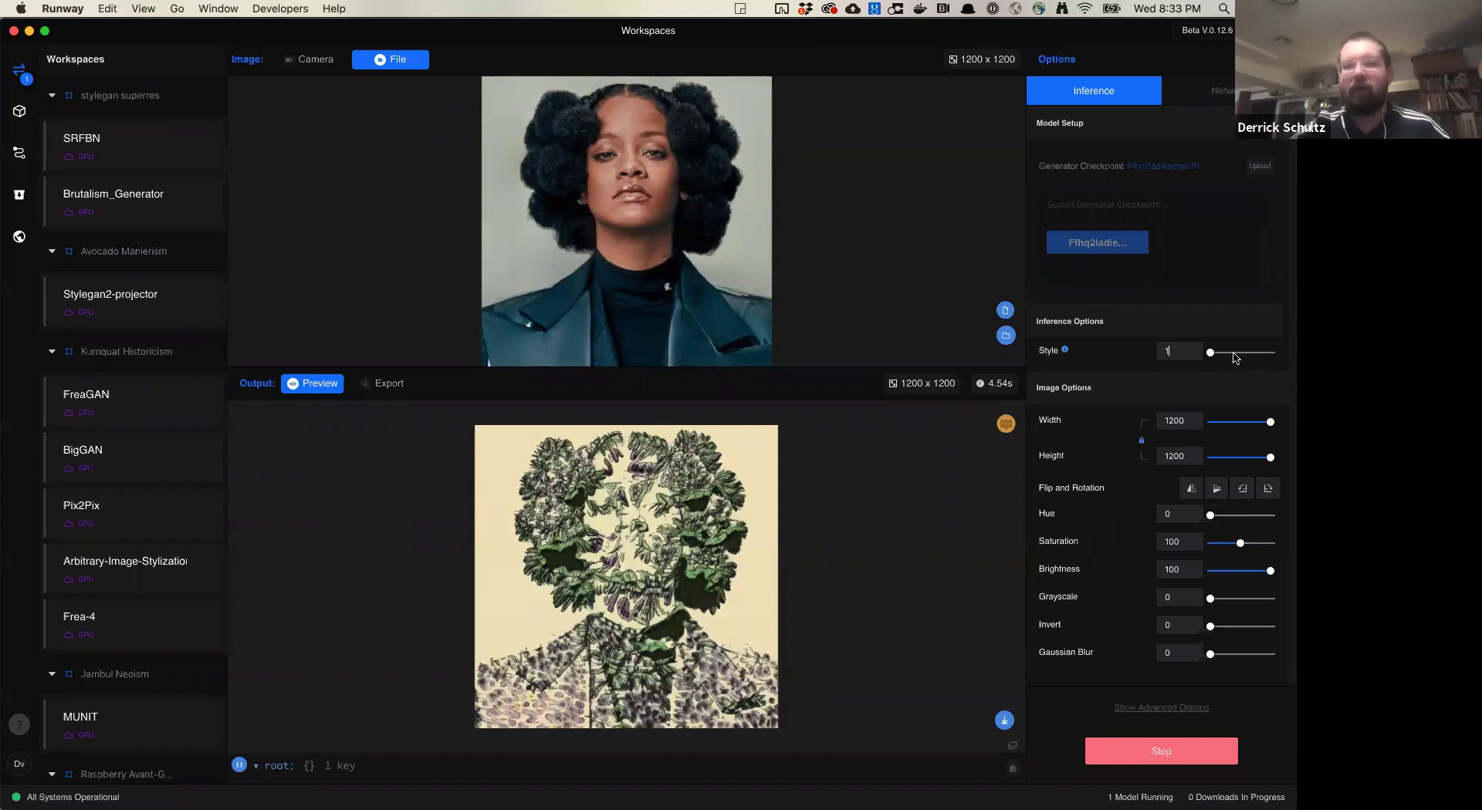
pyautogui.click(1234, 353)
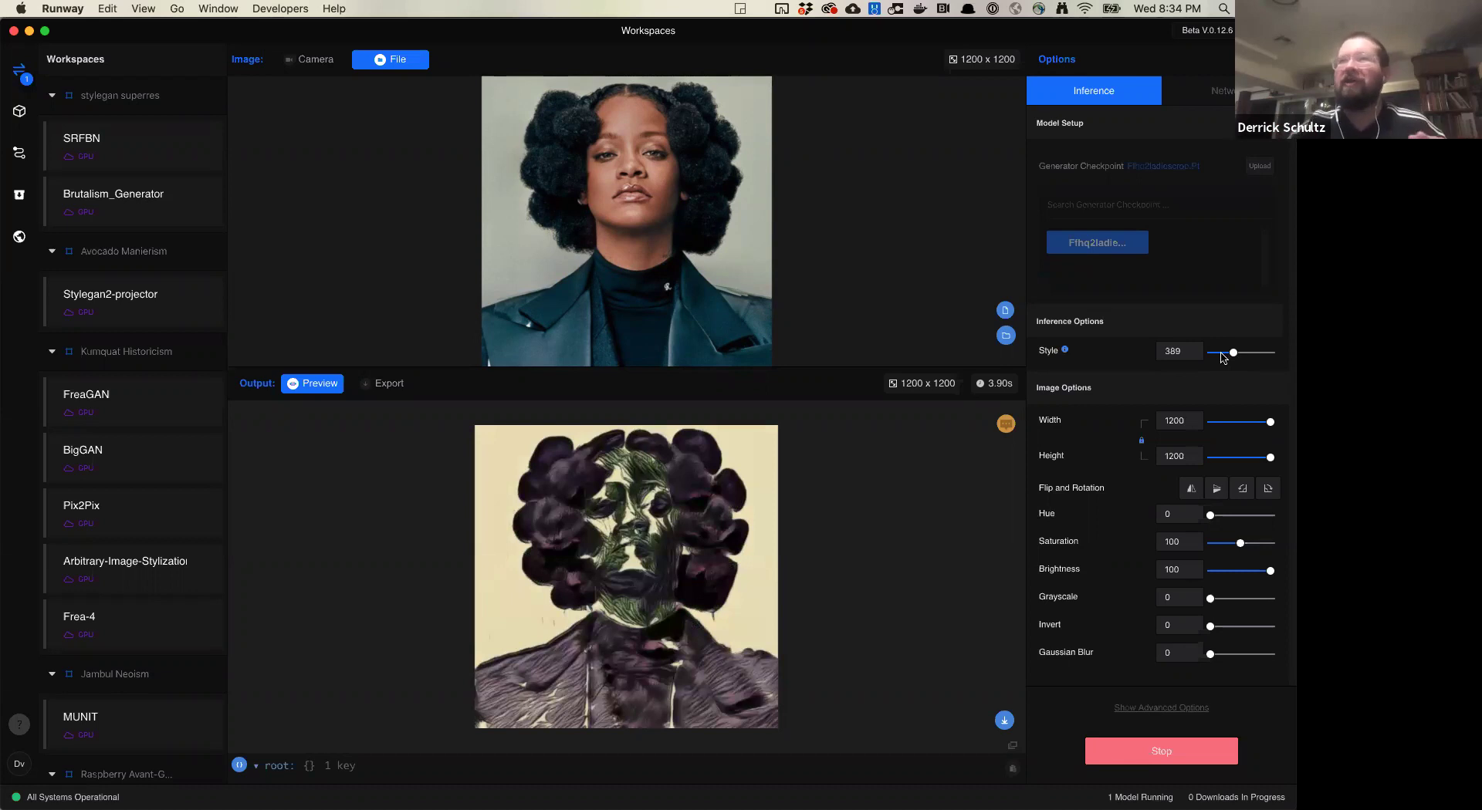
pyautogui.click(1221, 353)
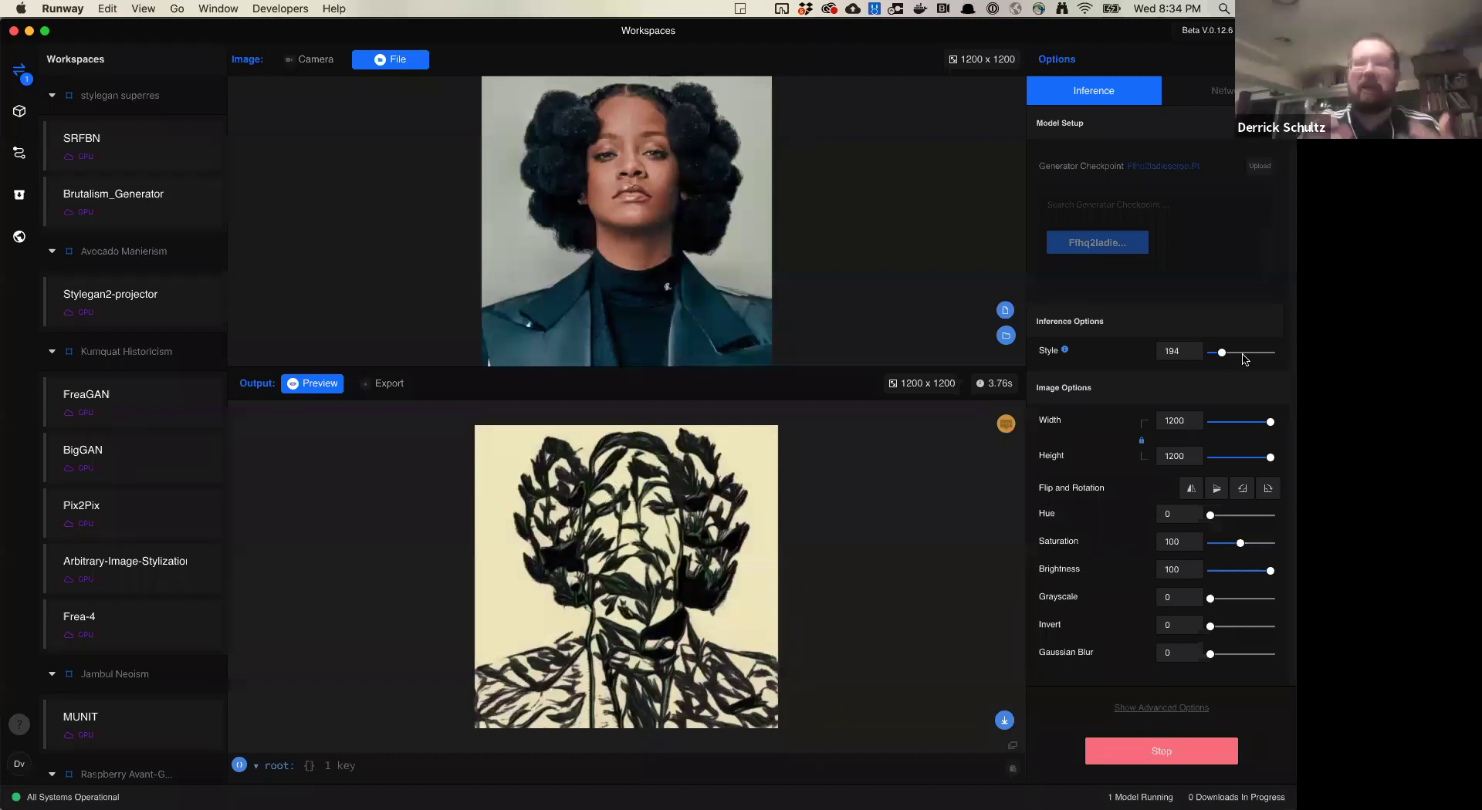
pyautogui.click(1242, 354)
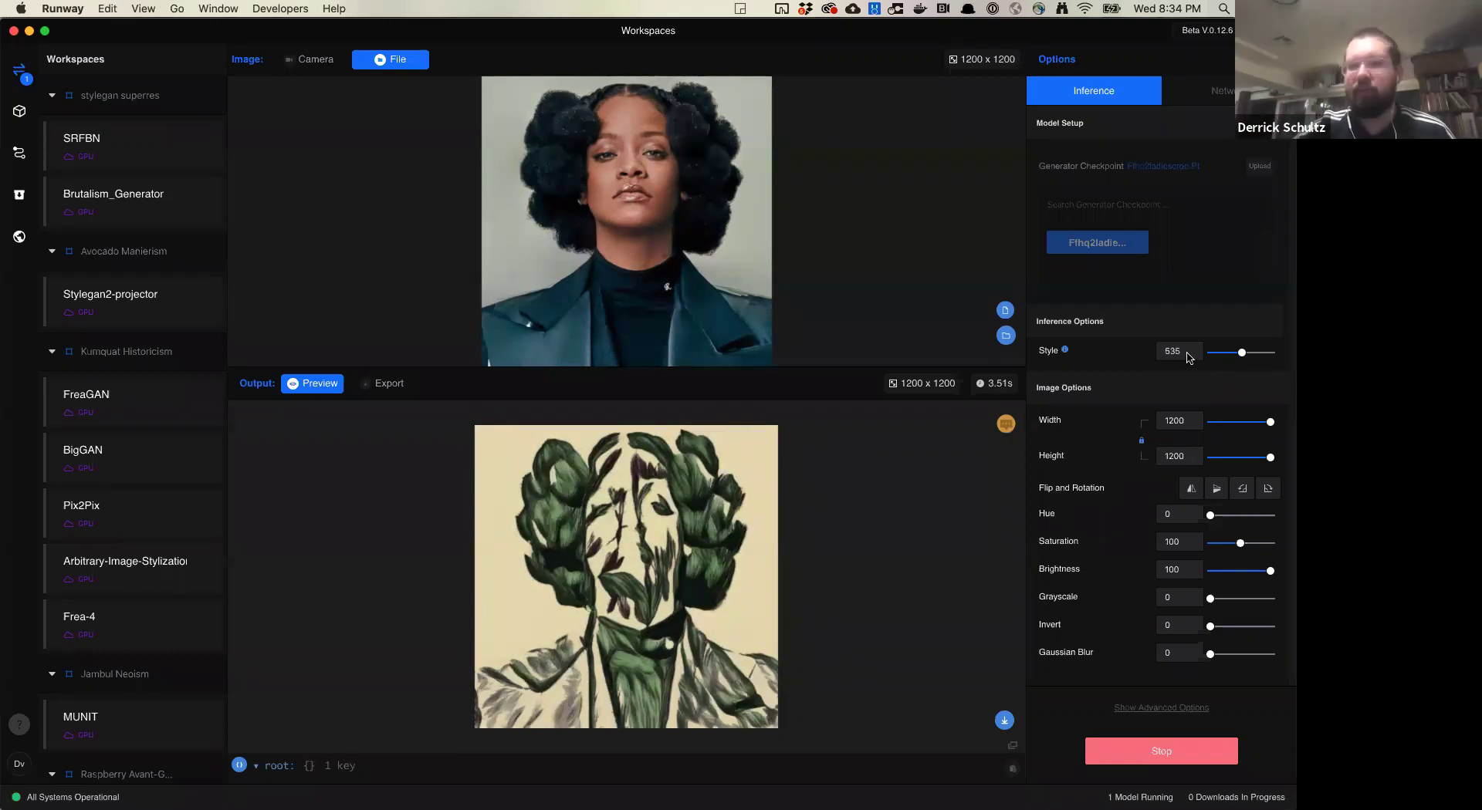
# Set the style to 1 and save the output image to the Desktop under the suggested name.
pyautogui.write('1')
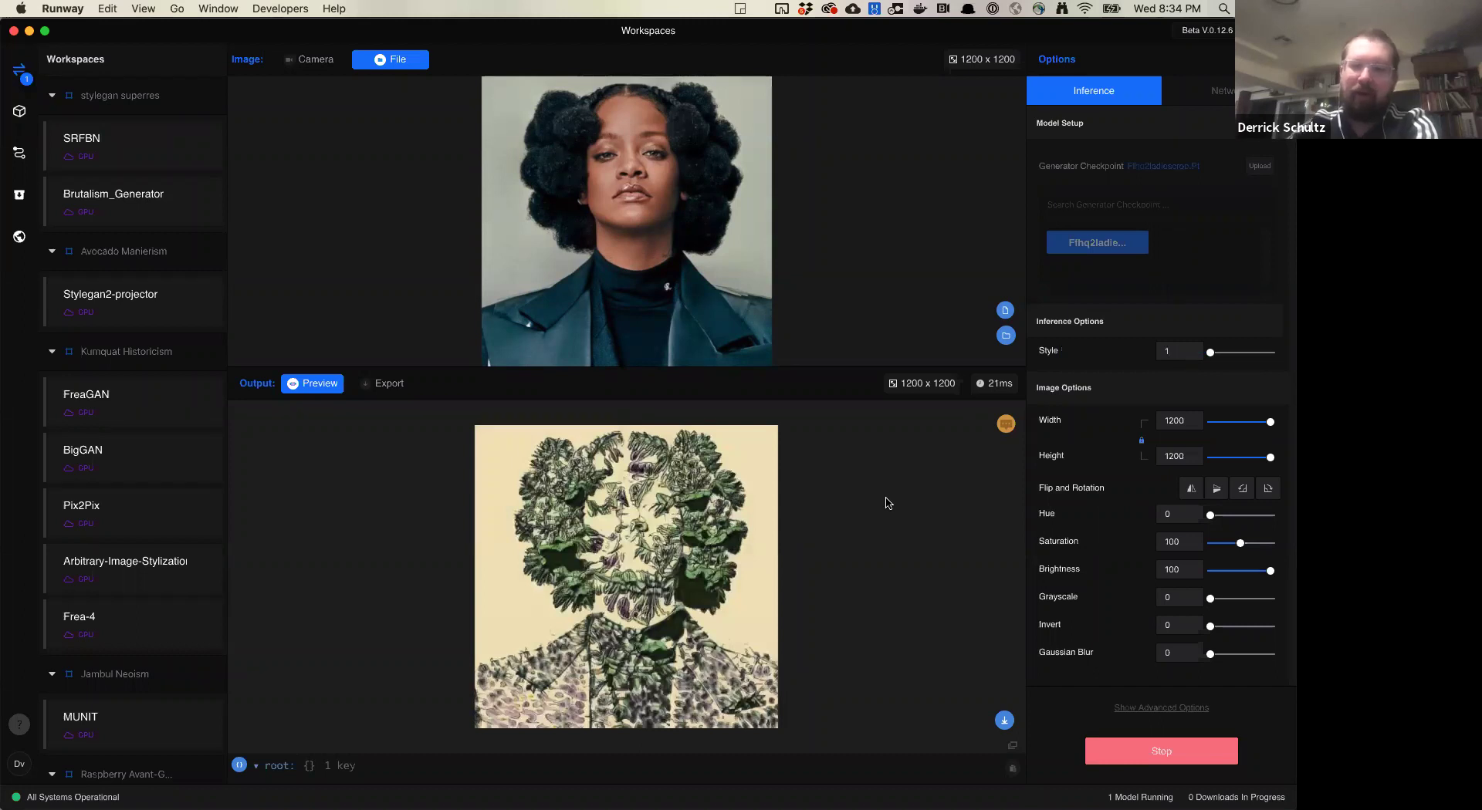
pyautogui.click(1005, 724)
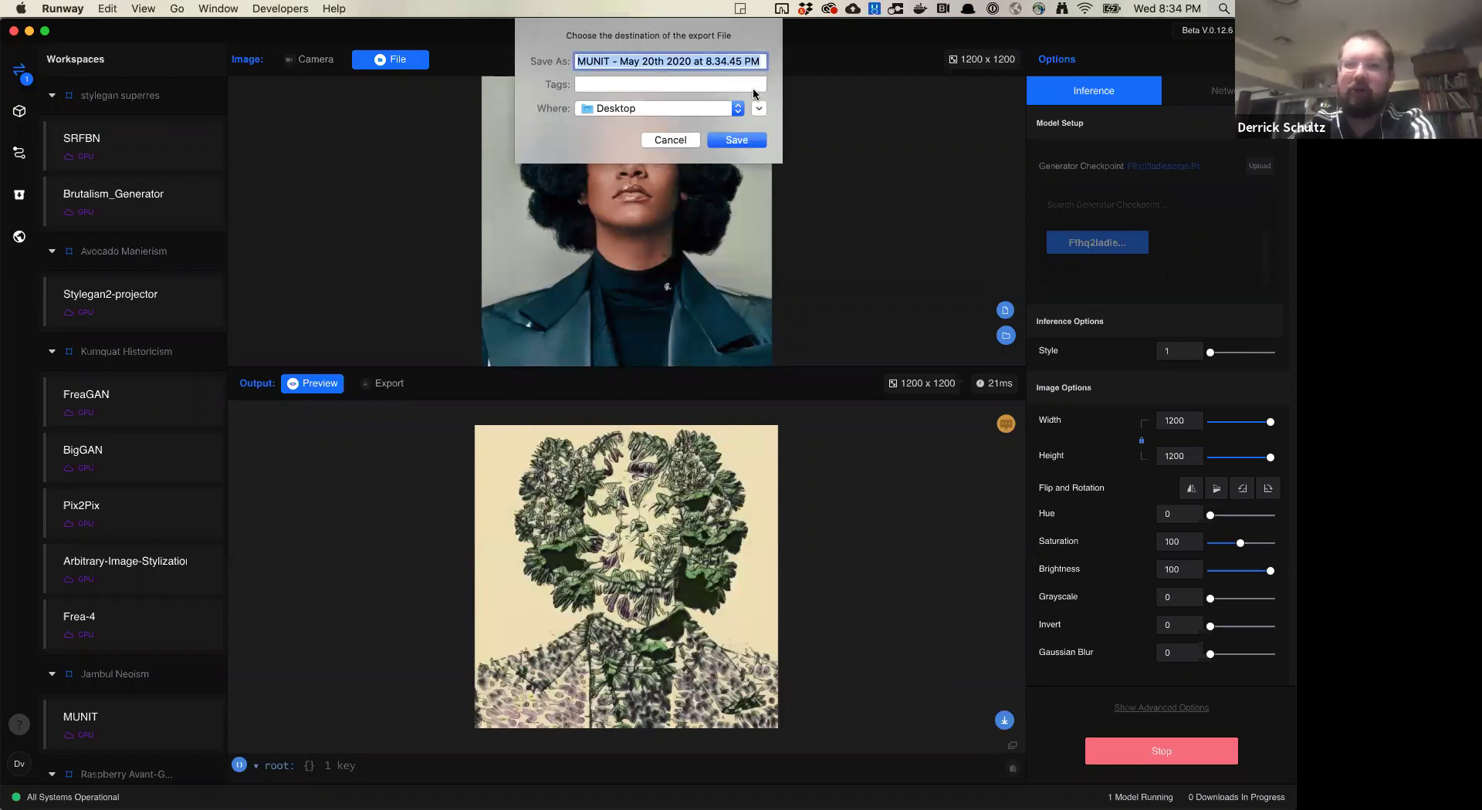
pyautogui.click(737, 139)
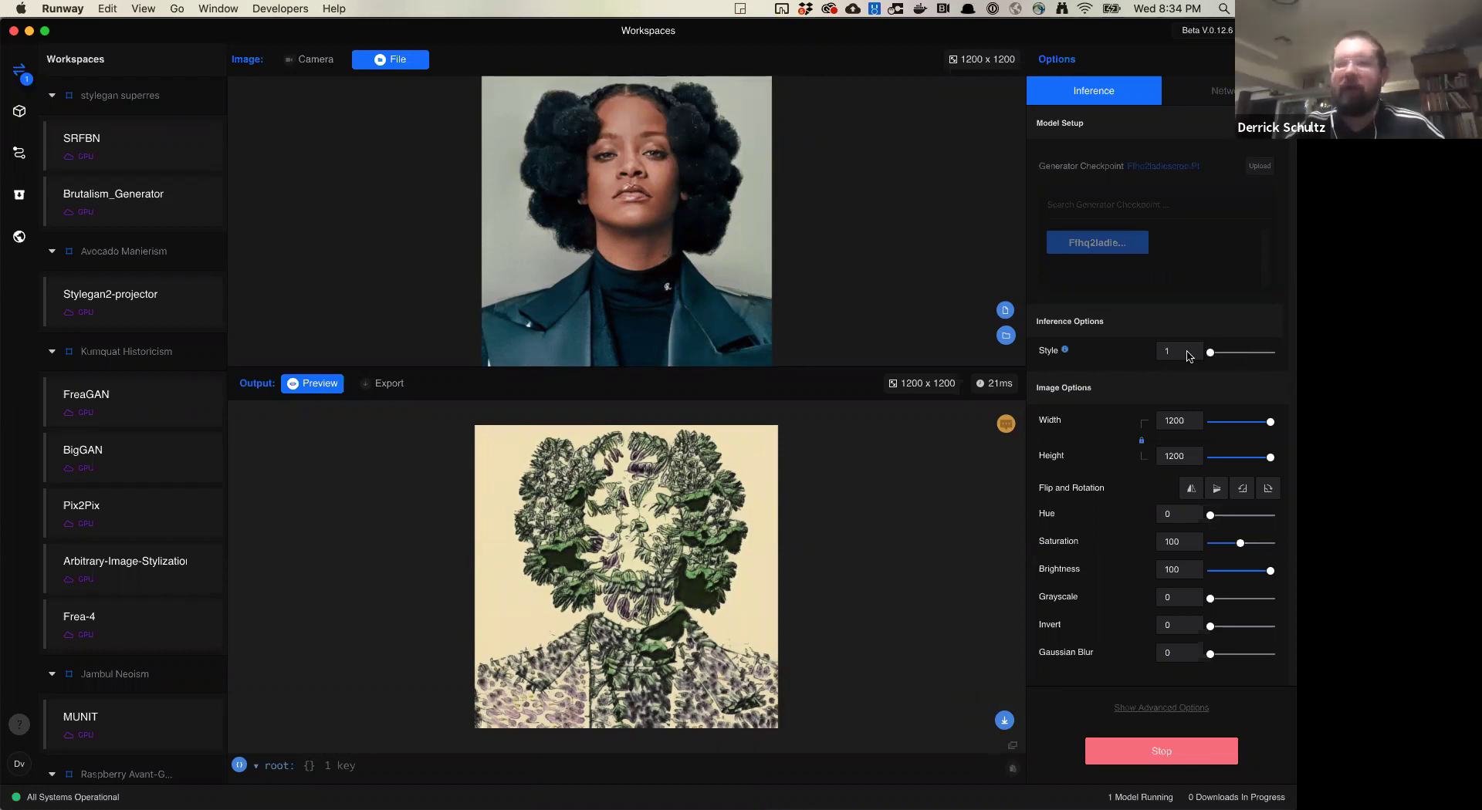
# Flip the input portrait vertically and set the style to 529.
pyautogui.click(1214, 491)
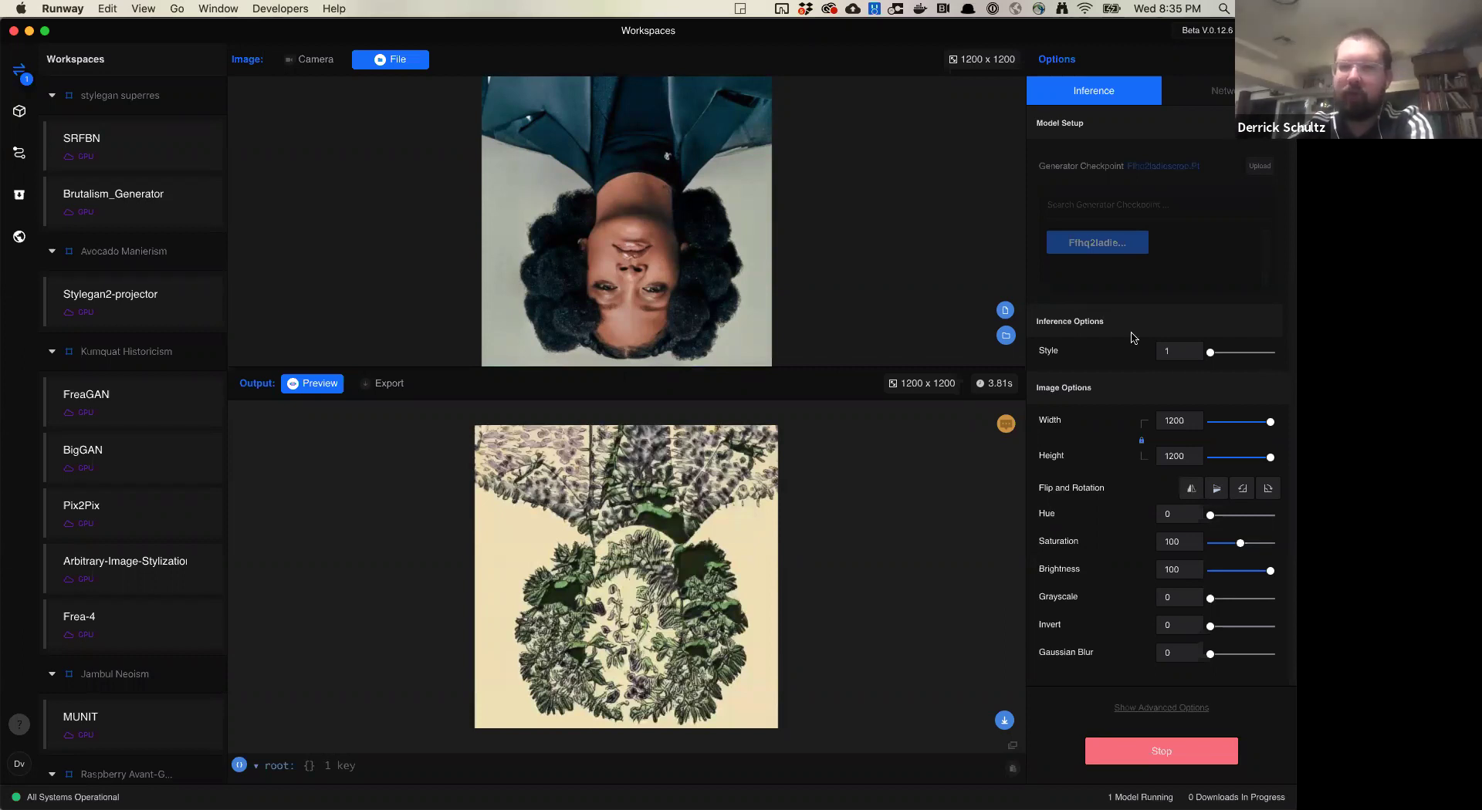
pyautogui.click(1242, 354)
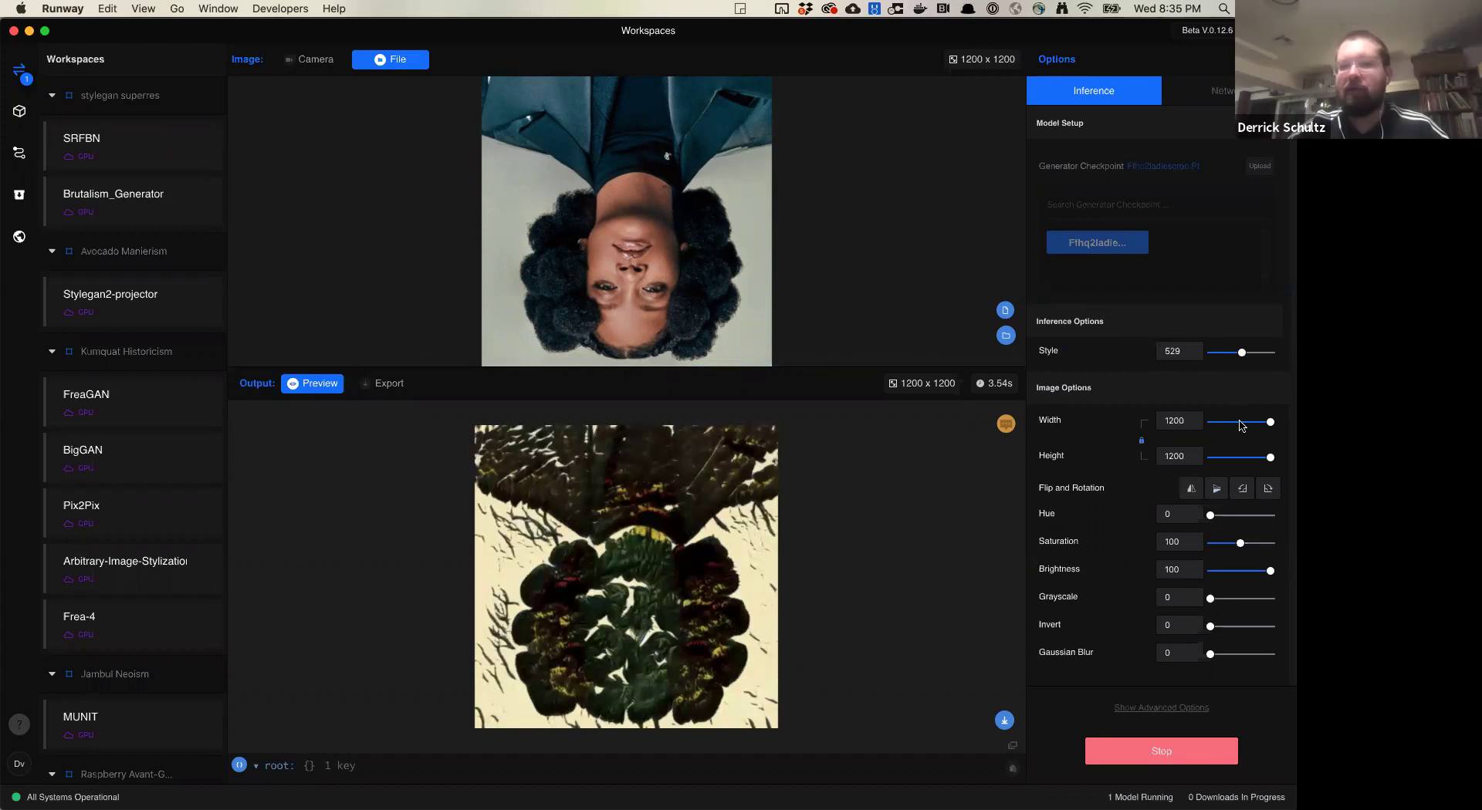
# Reduce the input size to 515 × 515 and try styles 752, 225 and 711.
pyautogui.moveTo(1269, 422); pyautogui.dragTo(1232, 423)
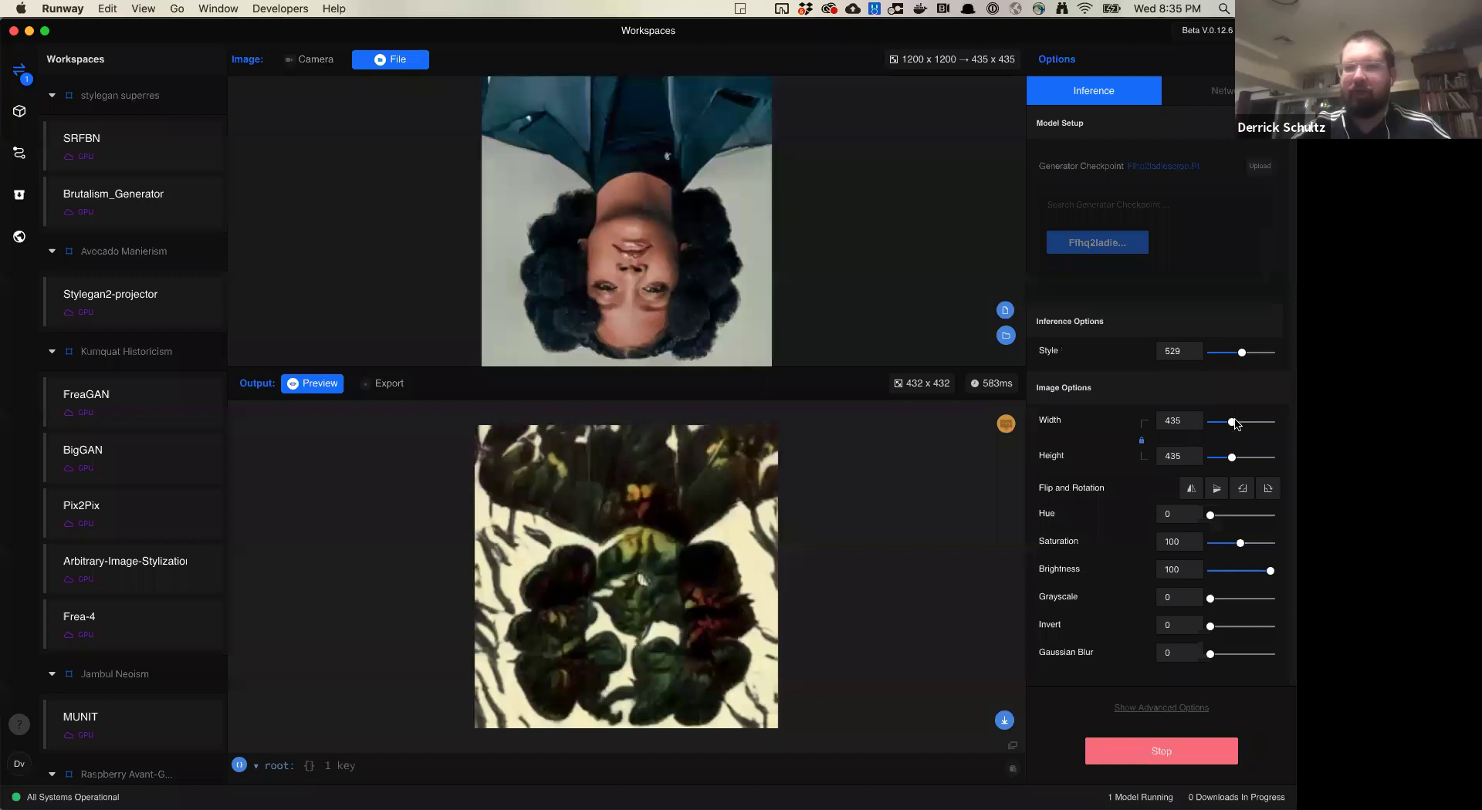
pyautogui.moveTo(1231, 421); pyautogui.dragTo(1235, 422)
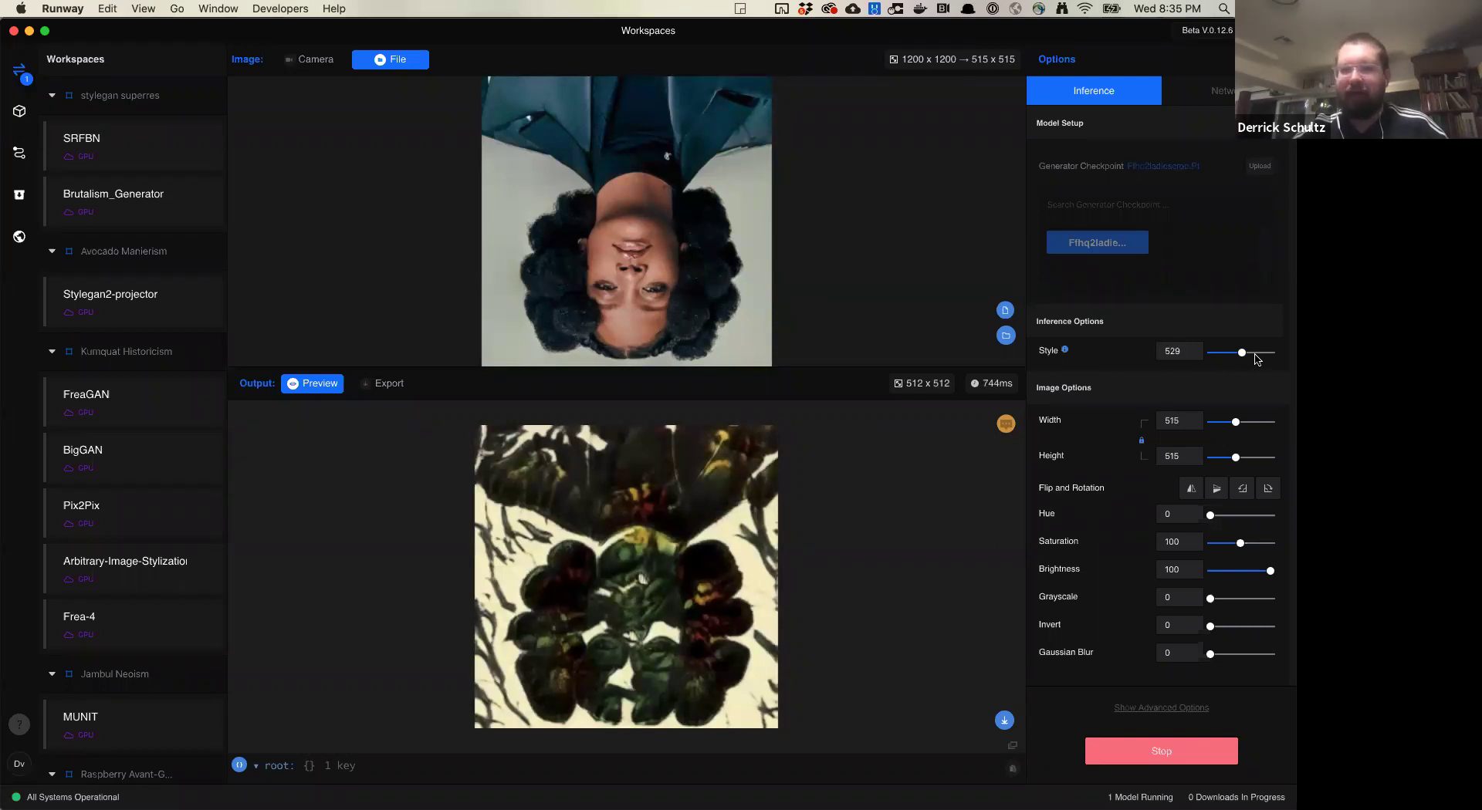
pyautogui.click(1255, 354)
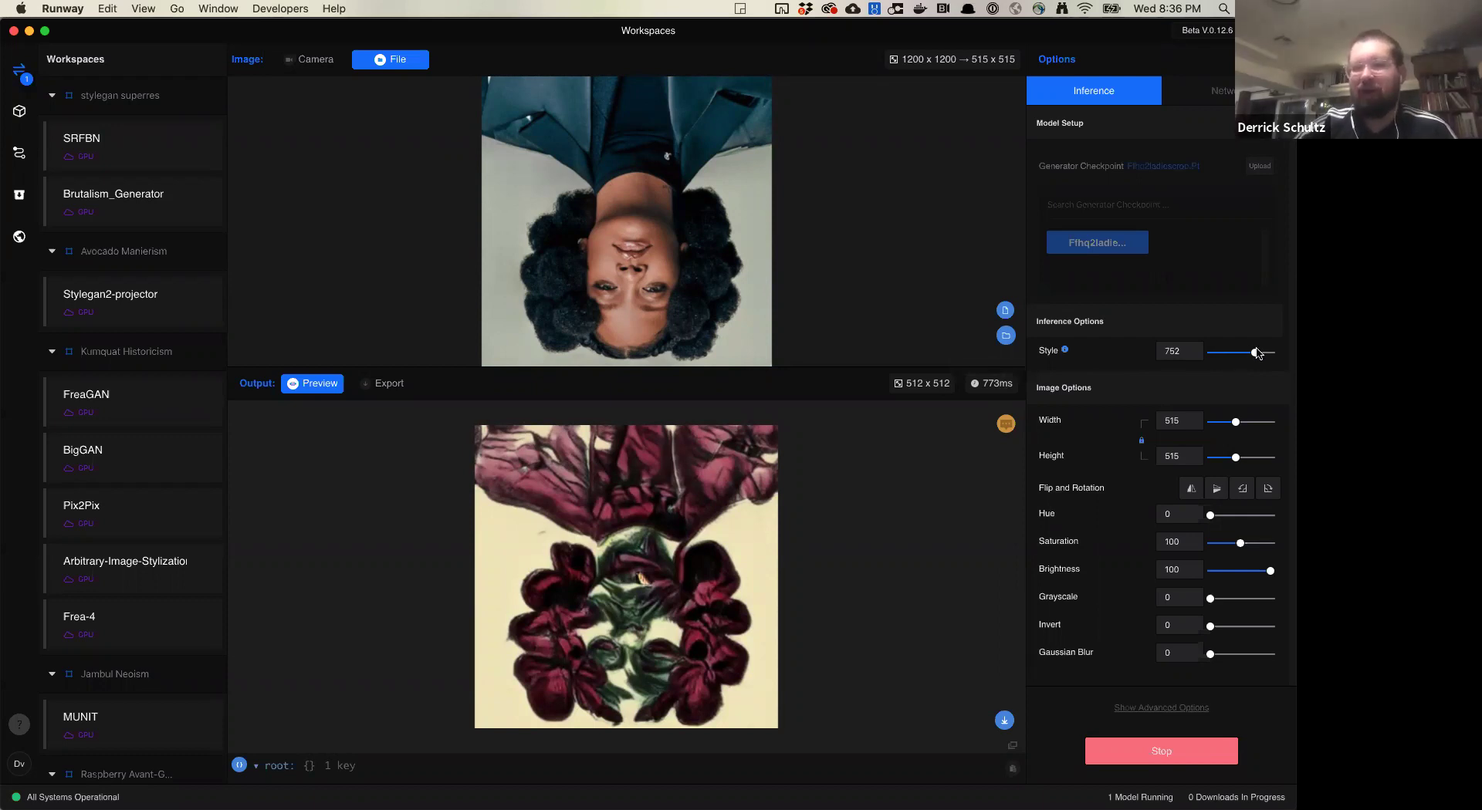
pyautogui.moveTo(1255, 354); pyautogui.dragTo(1225, 354)
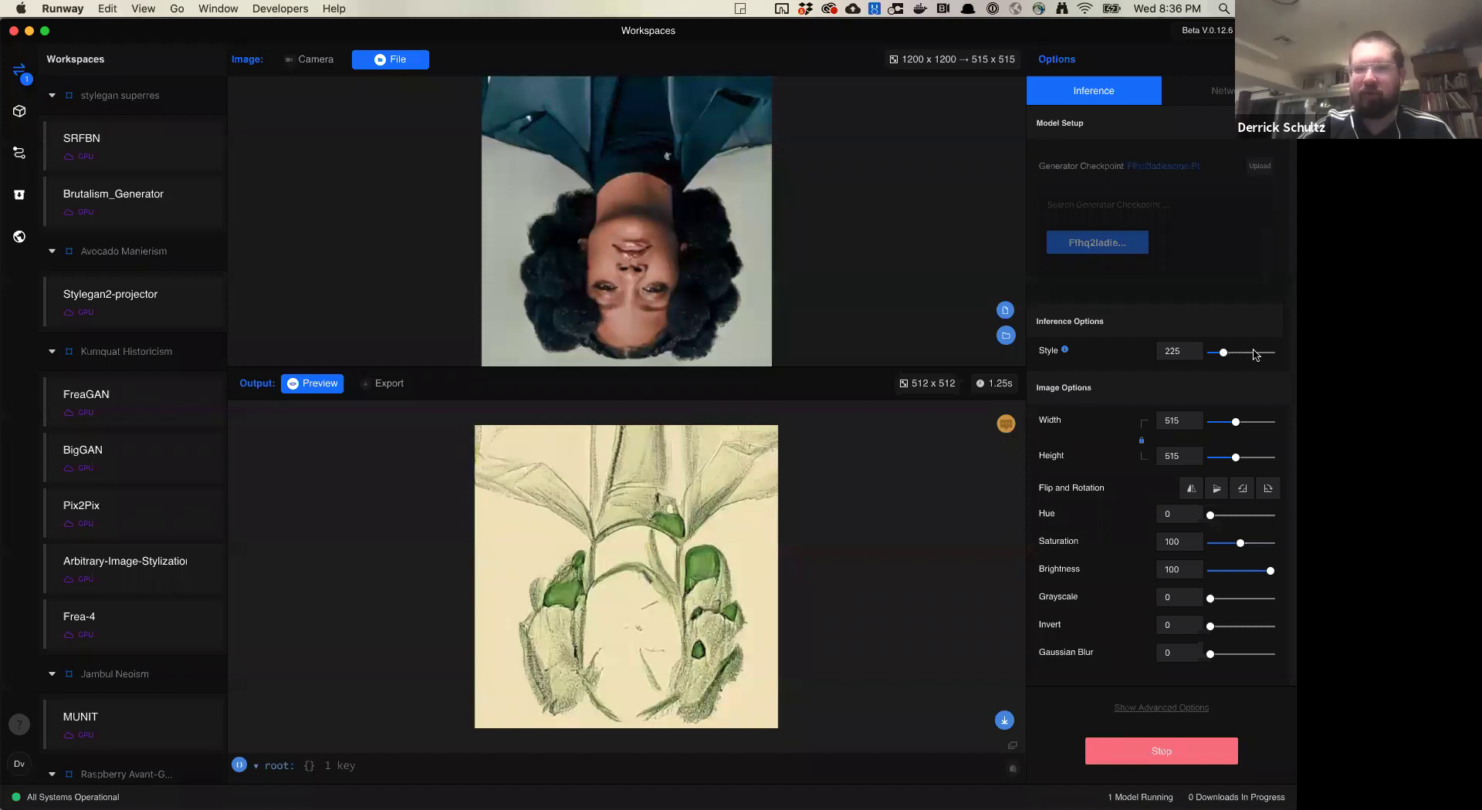
pyautogui.click(1252, 351)
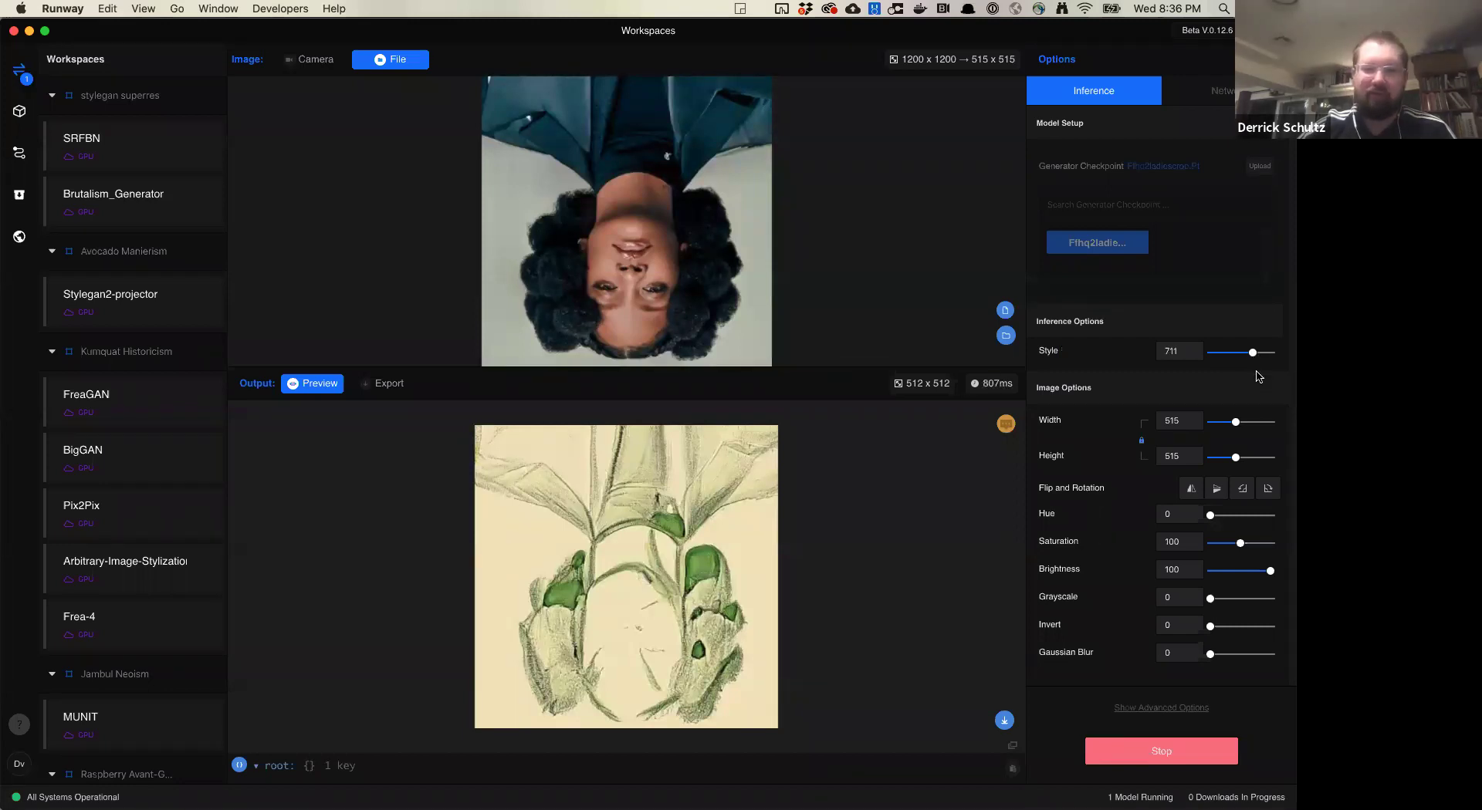
# Preview 63993.png in the Downloads folder and load it as the new input image.
pyautogui.click(1005, 311)
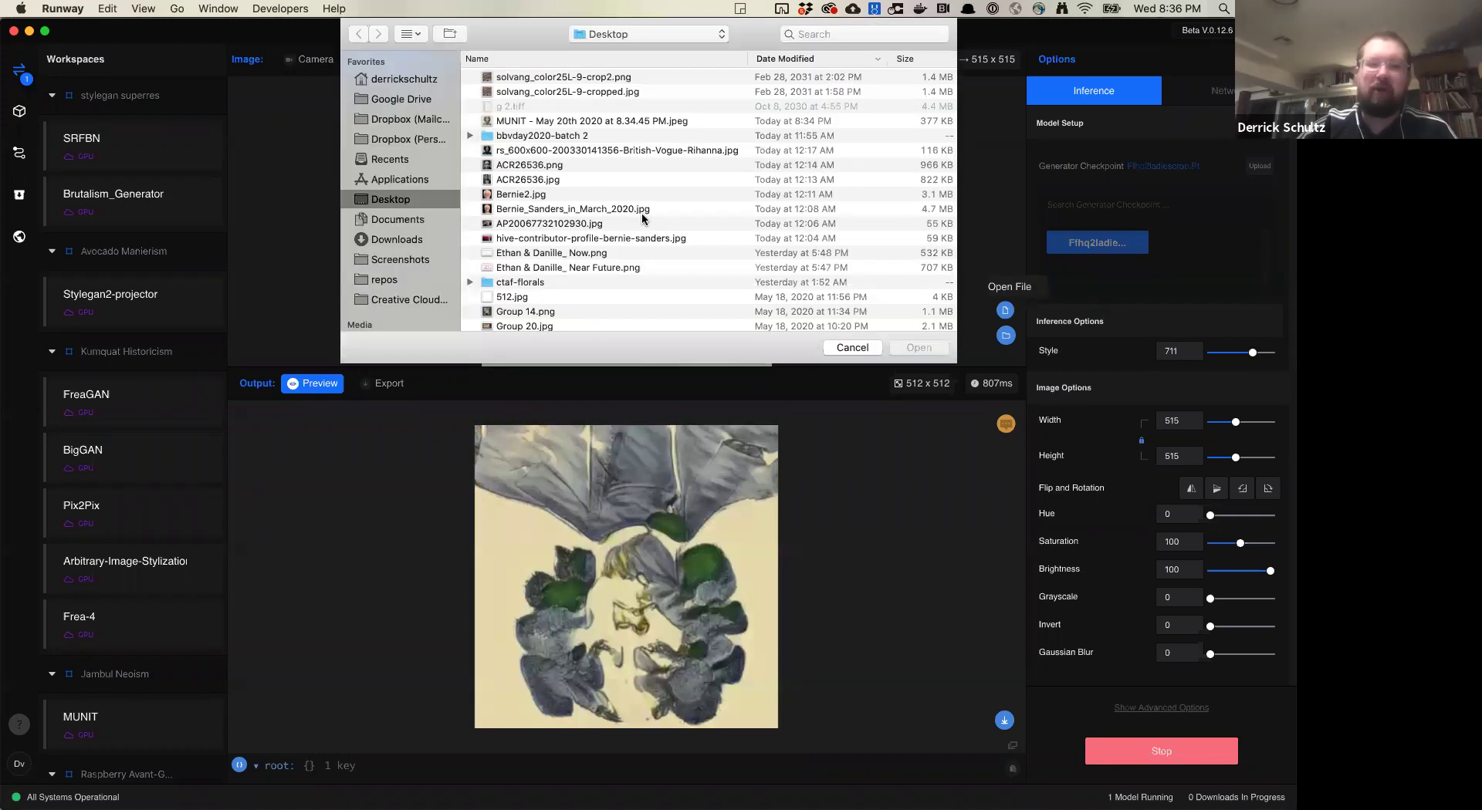
pyautogui.click(385, 240)
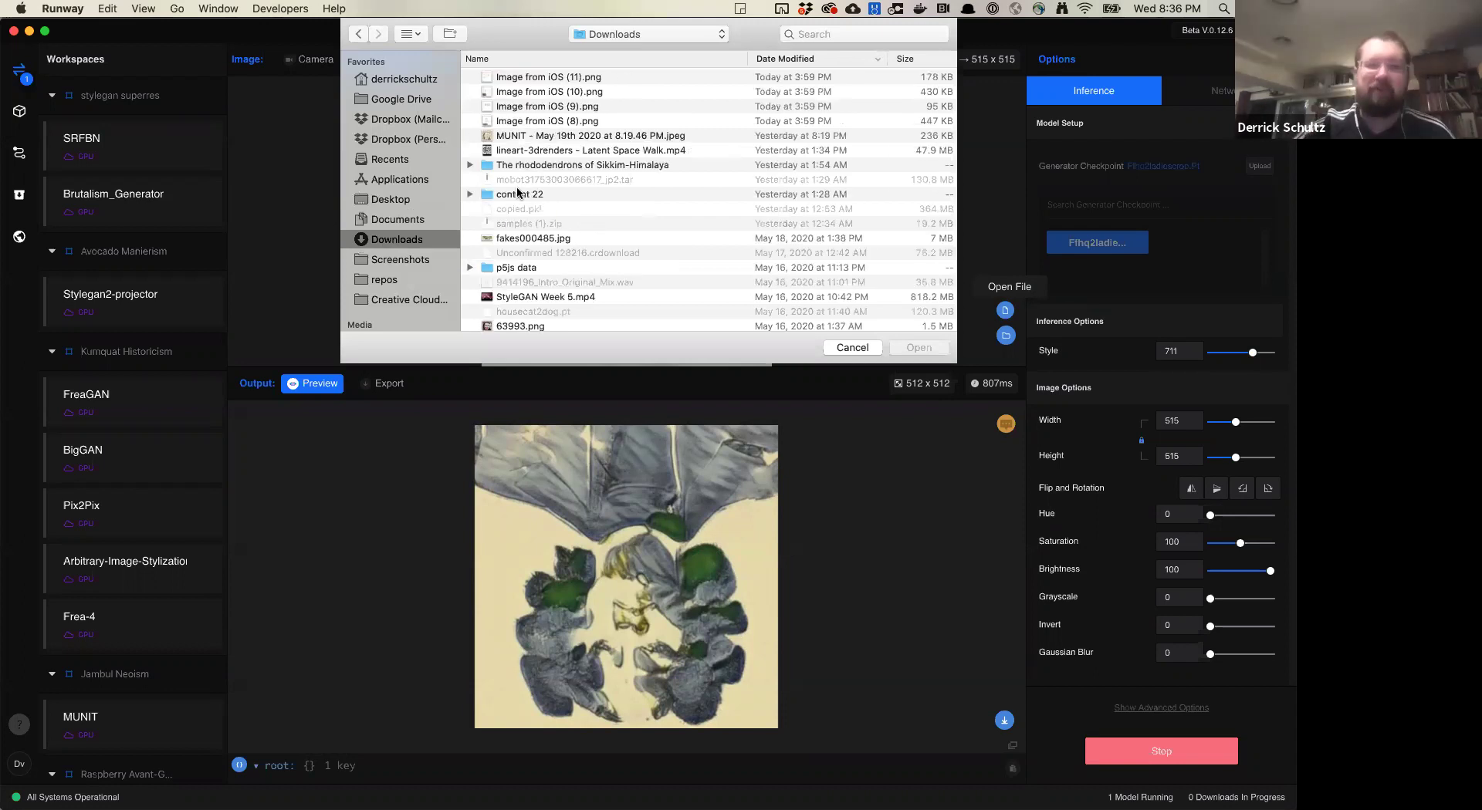
pyautogui.scroll(-5, 540, 191)
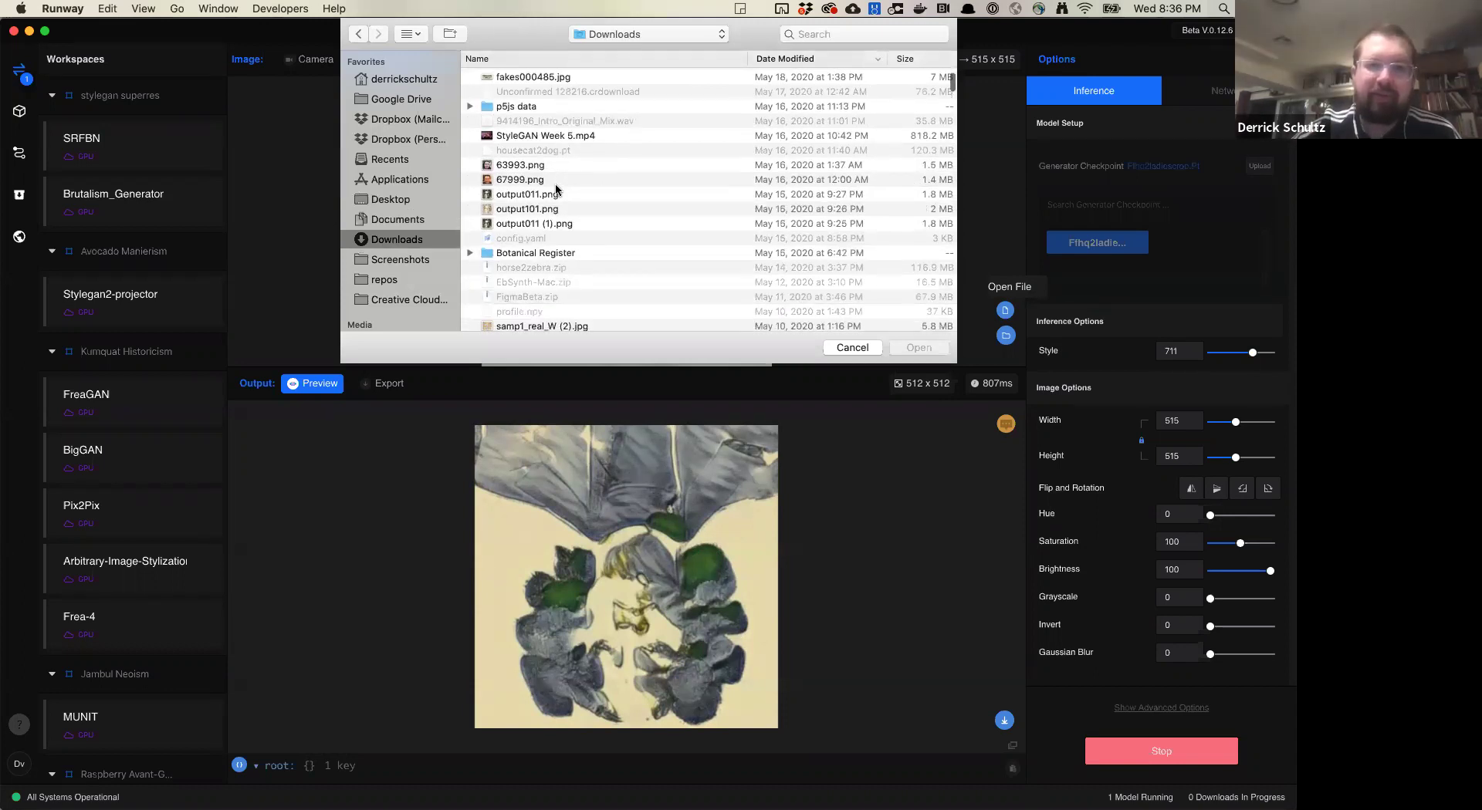
pyautogui.click(532, 165)
pyautogui.press('space')
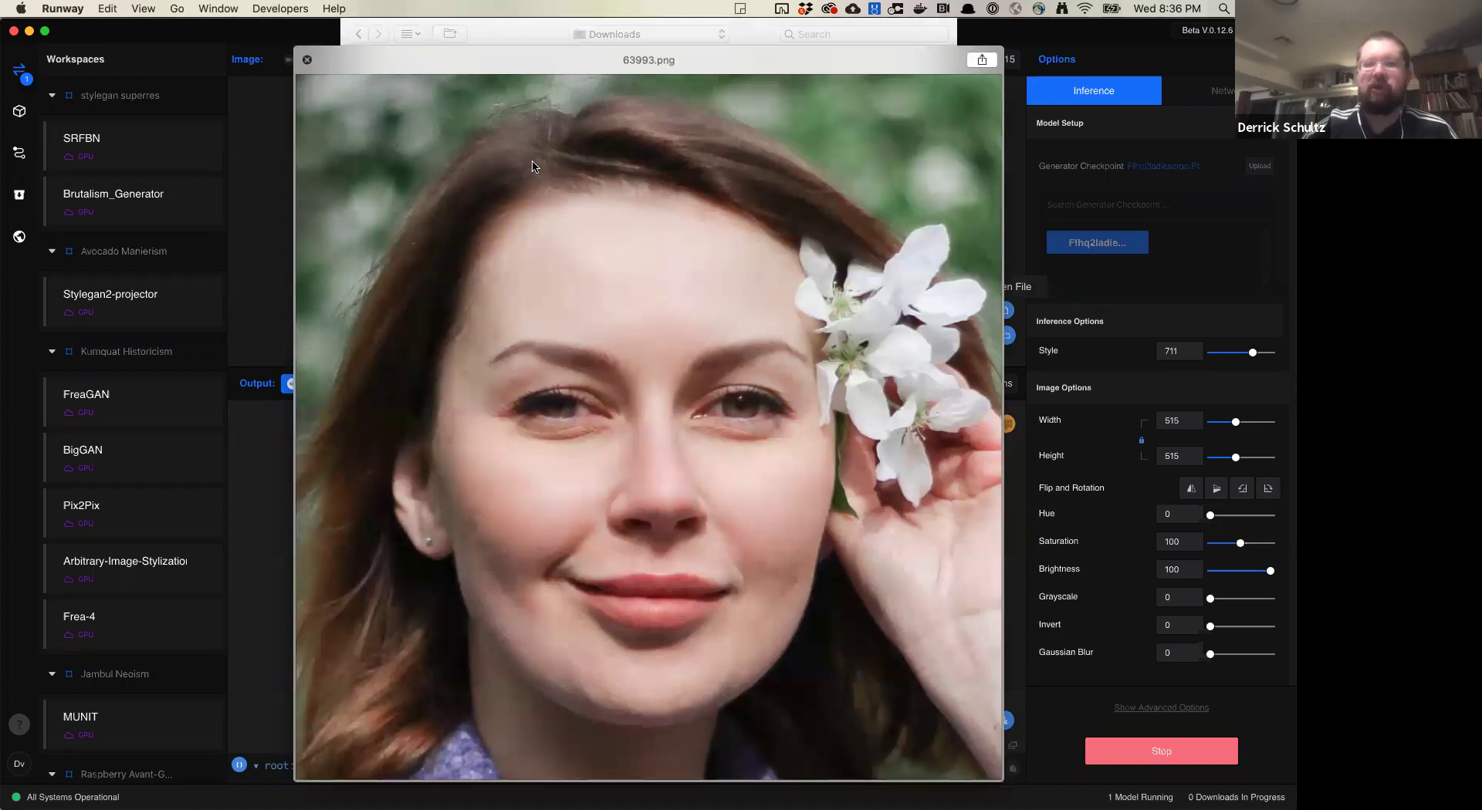
pyautogui.press('space')
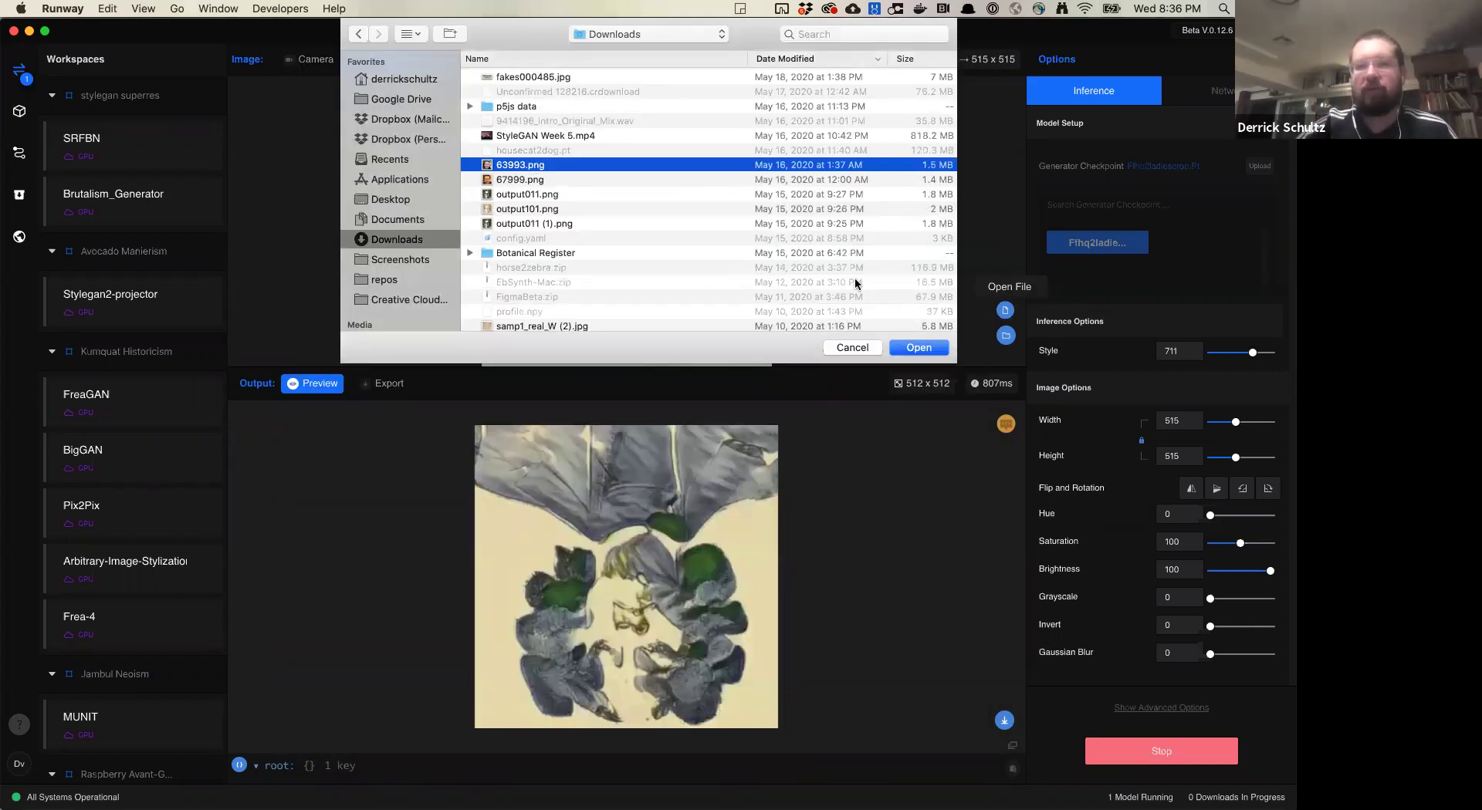
pyautogui.click(918, 349)
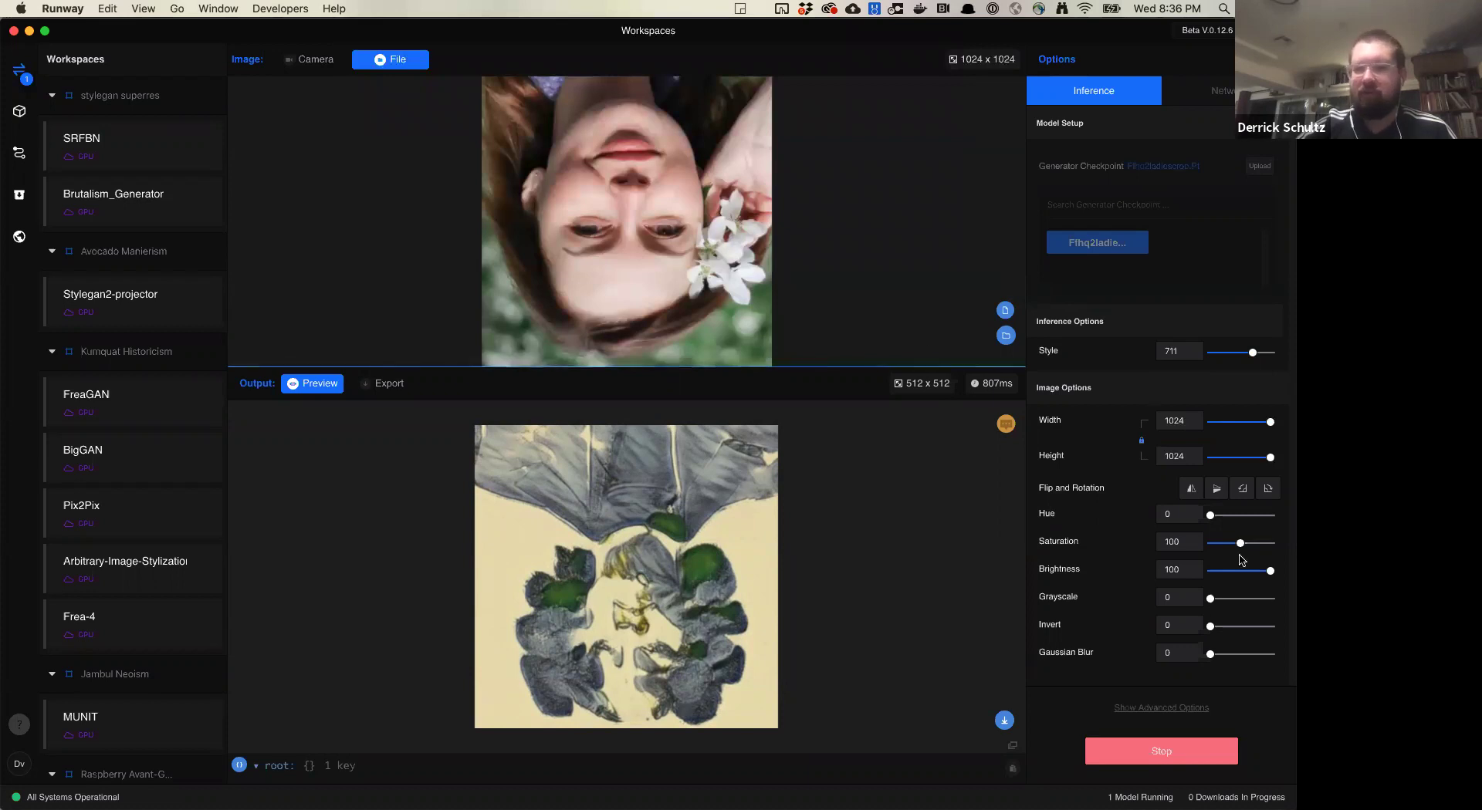
# Flip the new input portrait upright and try styles 256, 436 and 810 on it.
pyautogui.click(1214, 491)
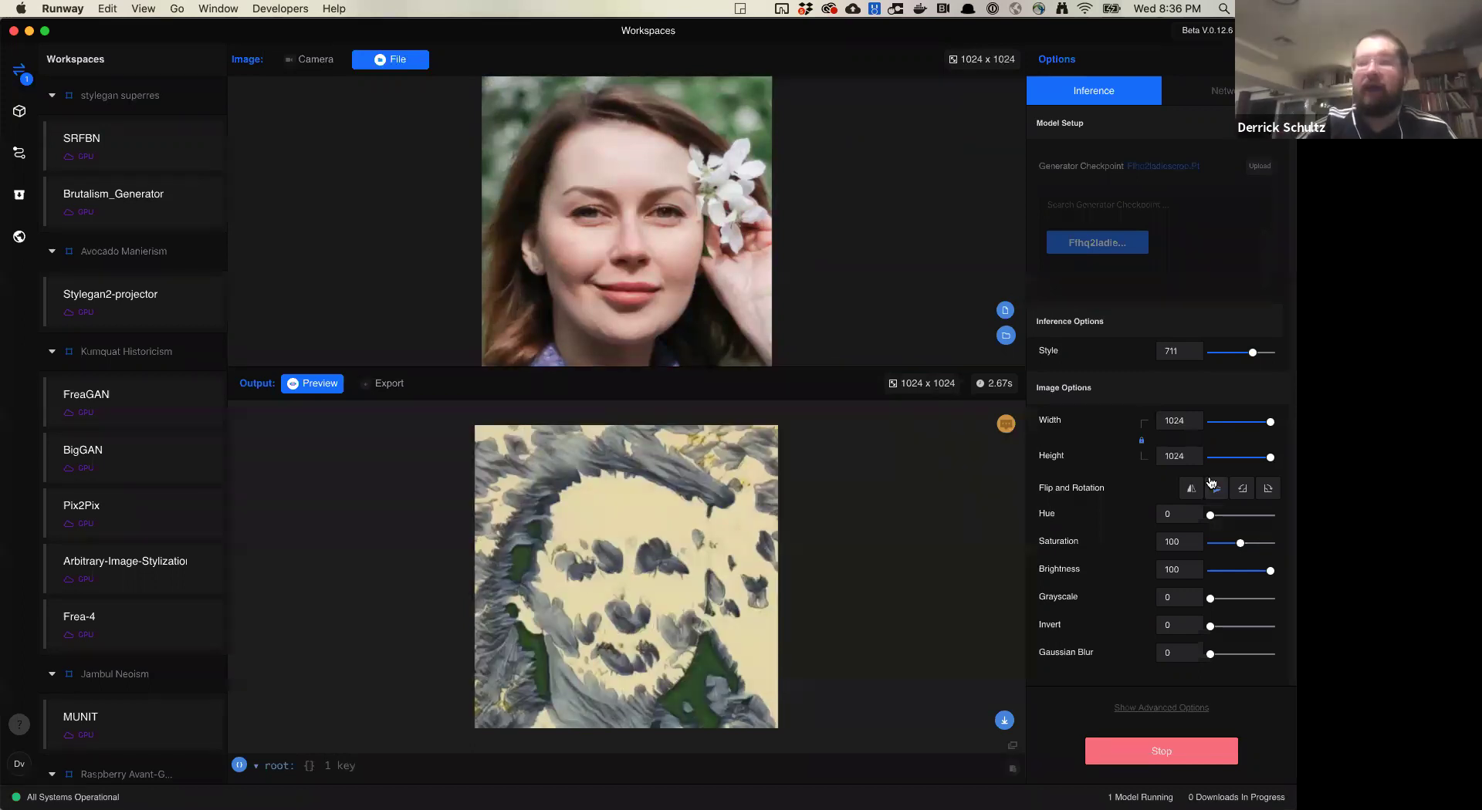
pyautogui.moveTo(1252, 352); pyautogui.dragTo(1225, 352)
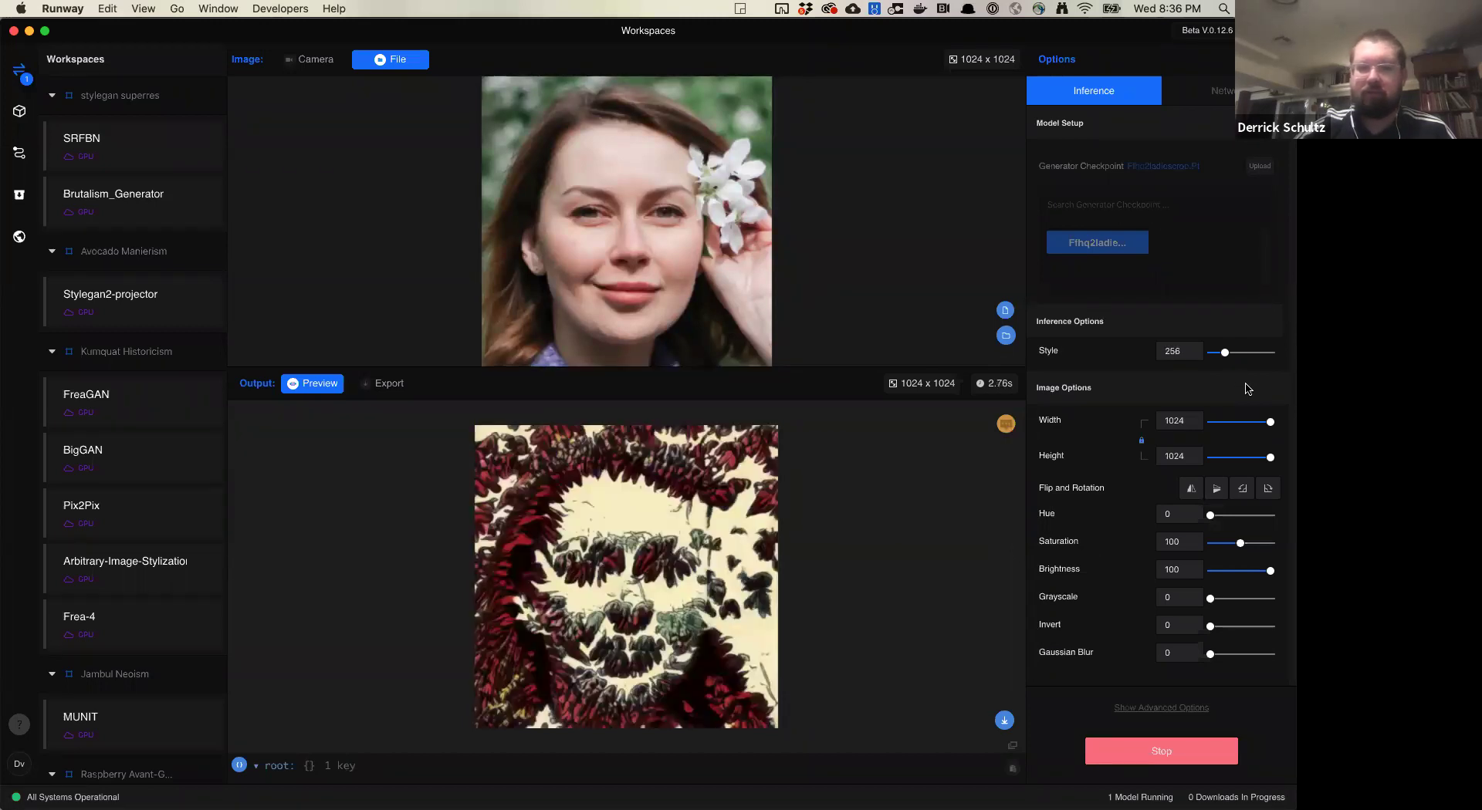
pyautogui.click(1237, 354)
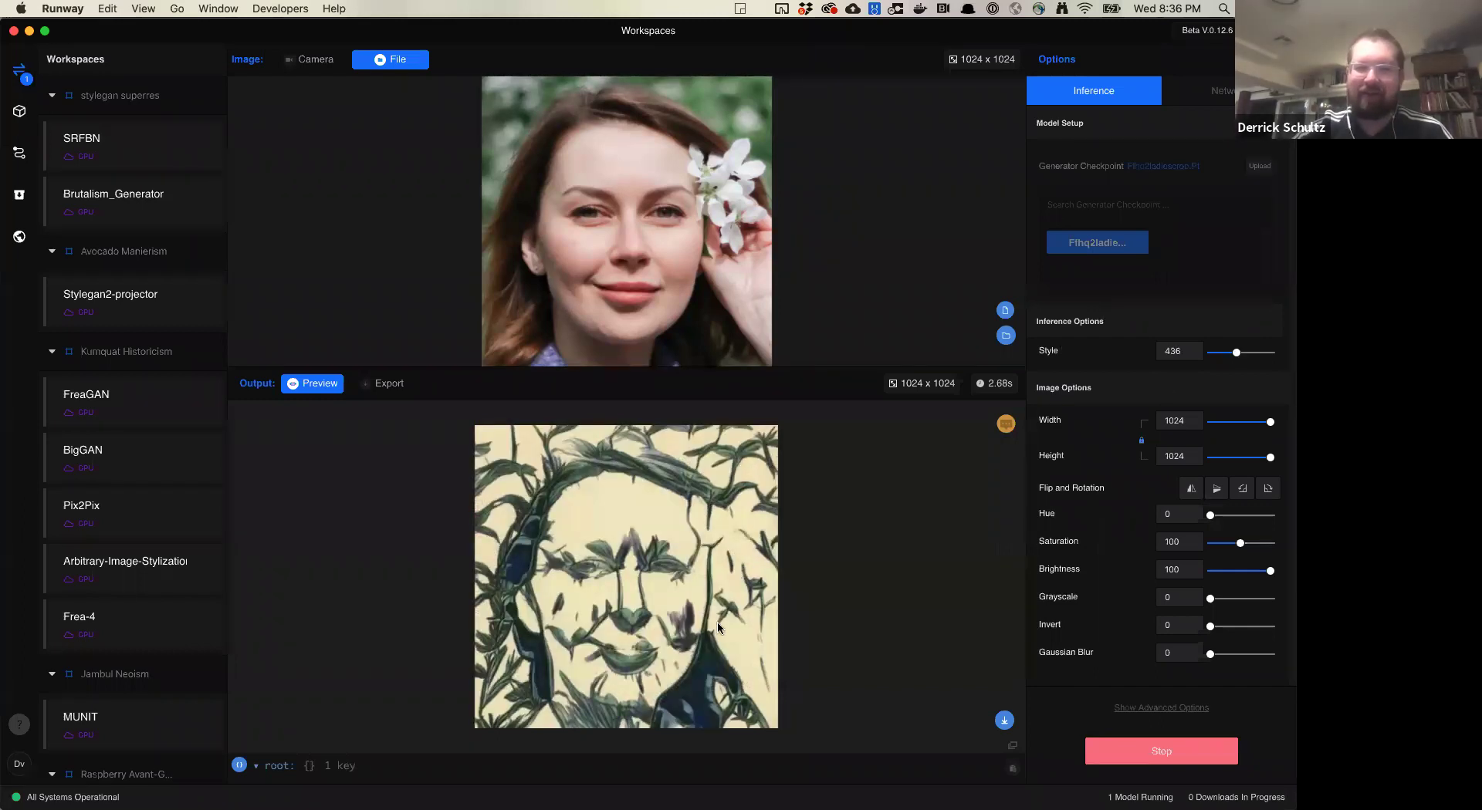
pyautogui.click(1260, 354)
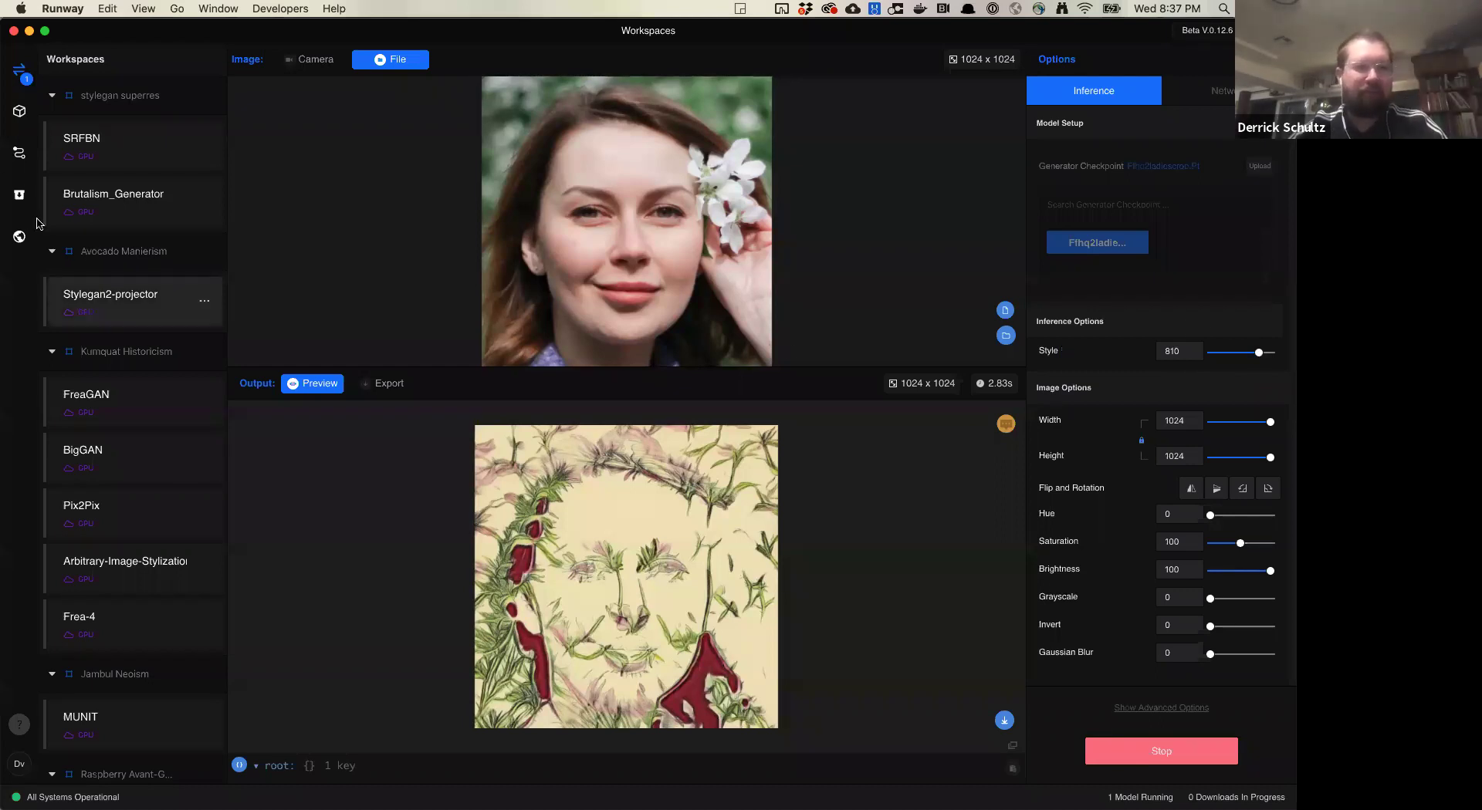
# Look through the trending models in the model browser and return to the MUNIT workspace.
pyautogui.click(17, 110)
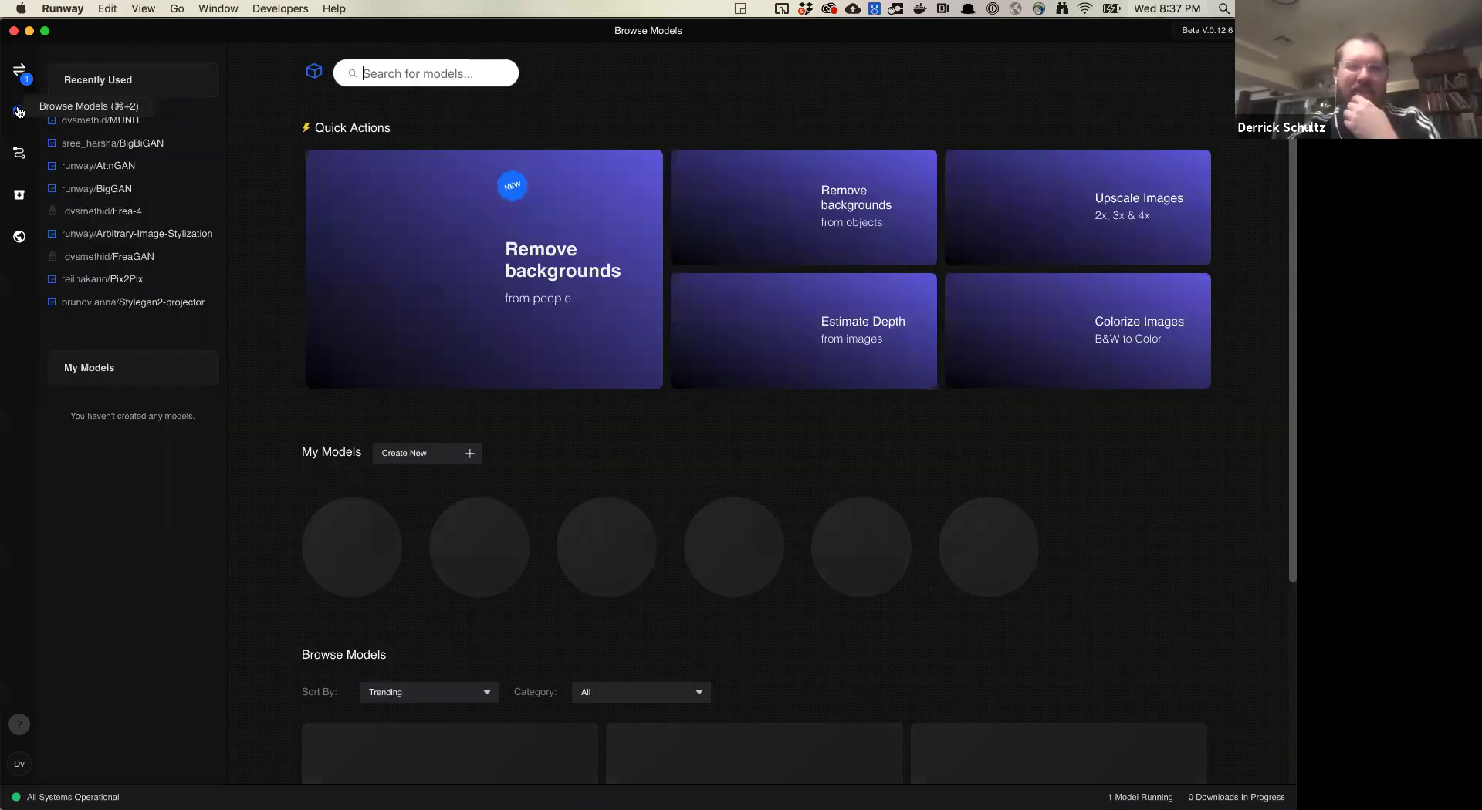
pyautogui.scroll(-5, 318, 397)
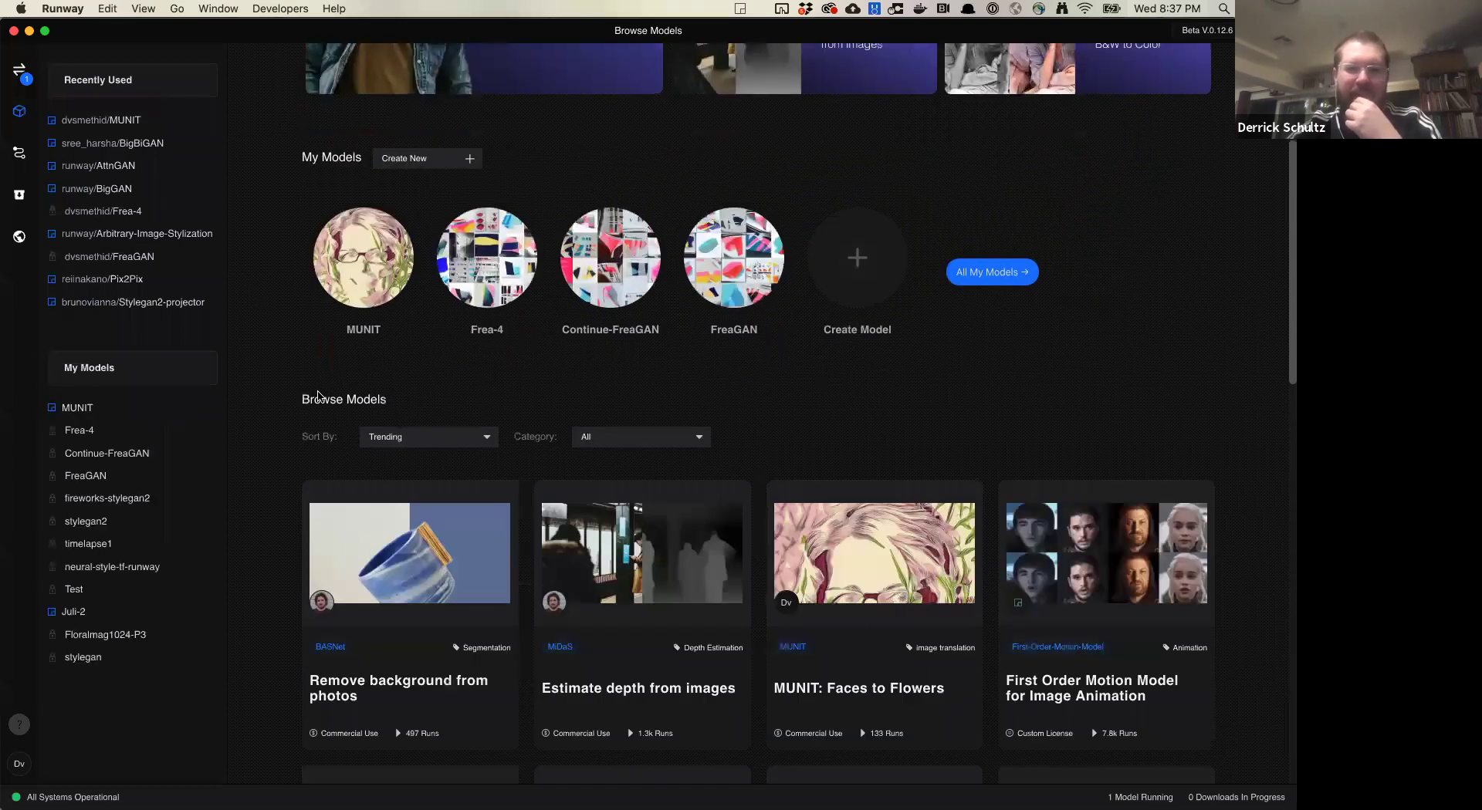
pyautogui.scroll(-1, 476, 417)
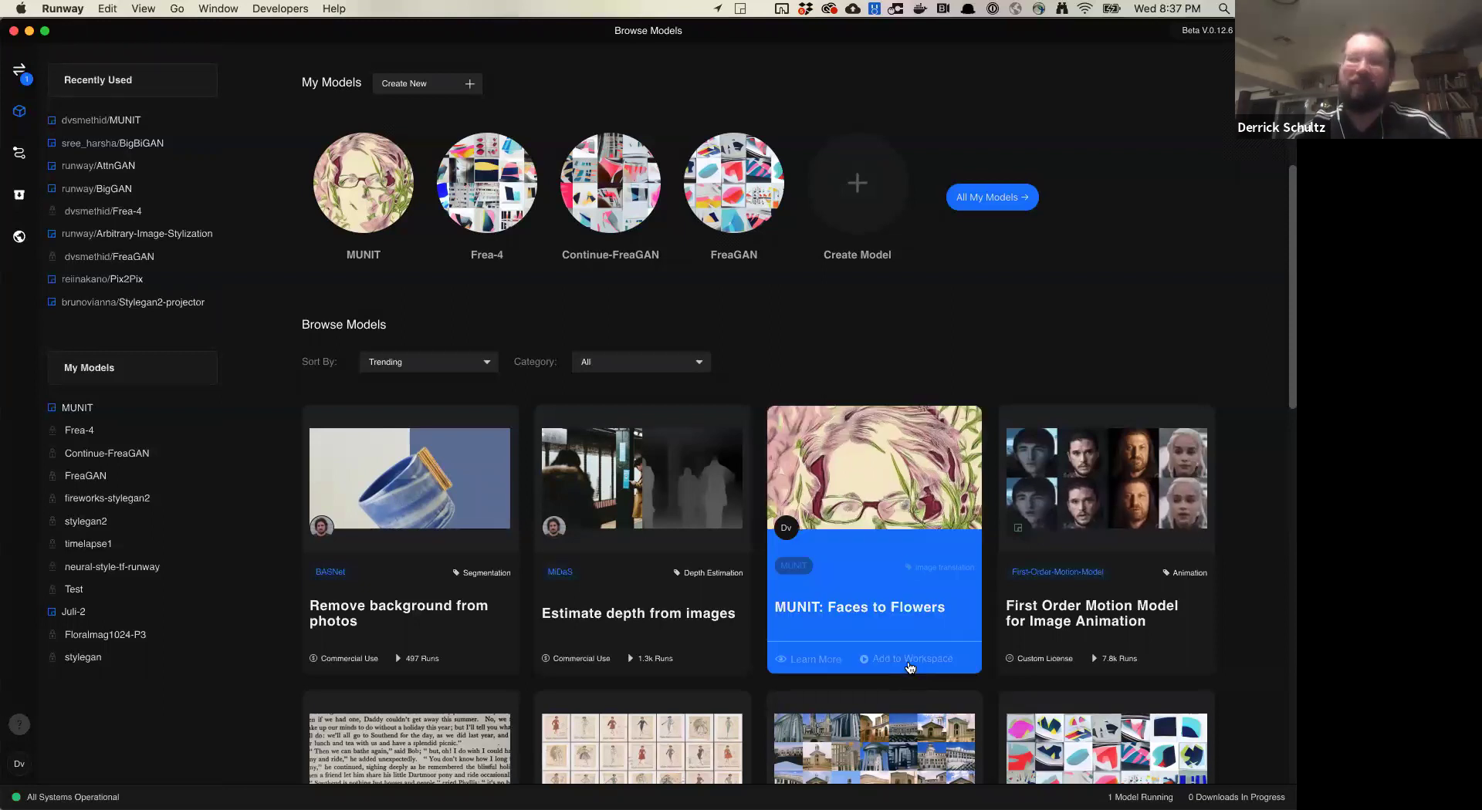
pyautogui.scroll(-1, 736, 362)
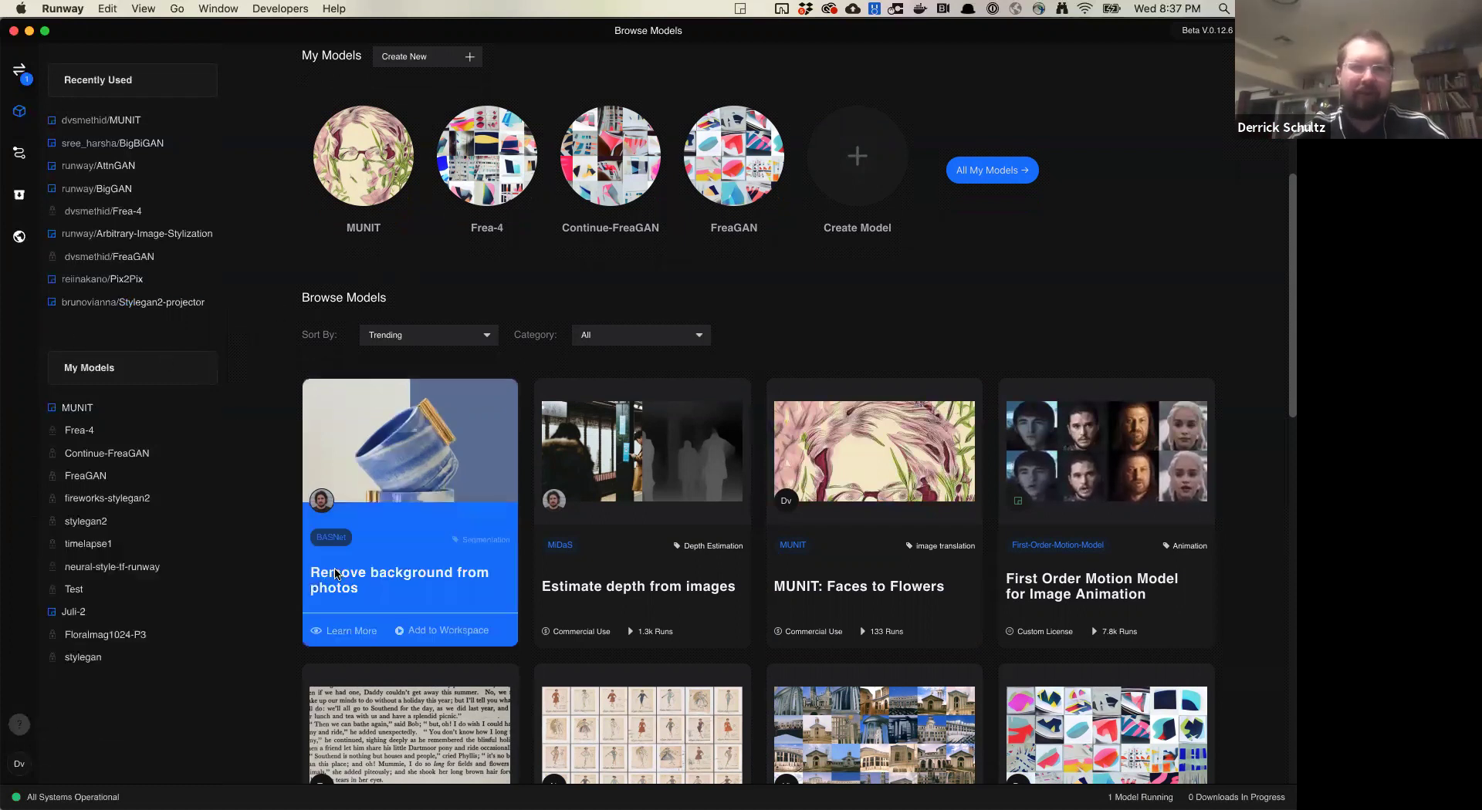
pyautogui.click(21, 71)
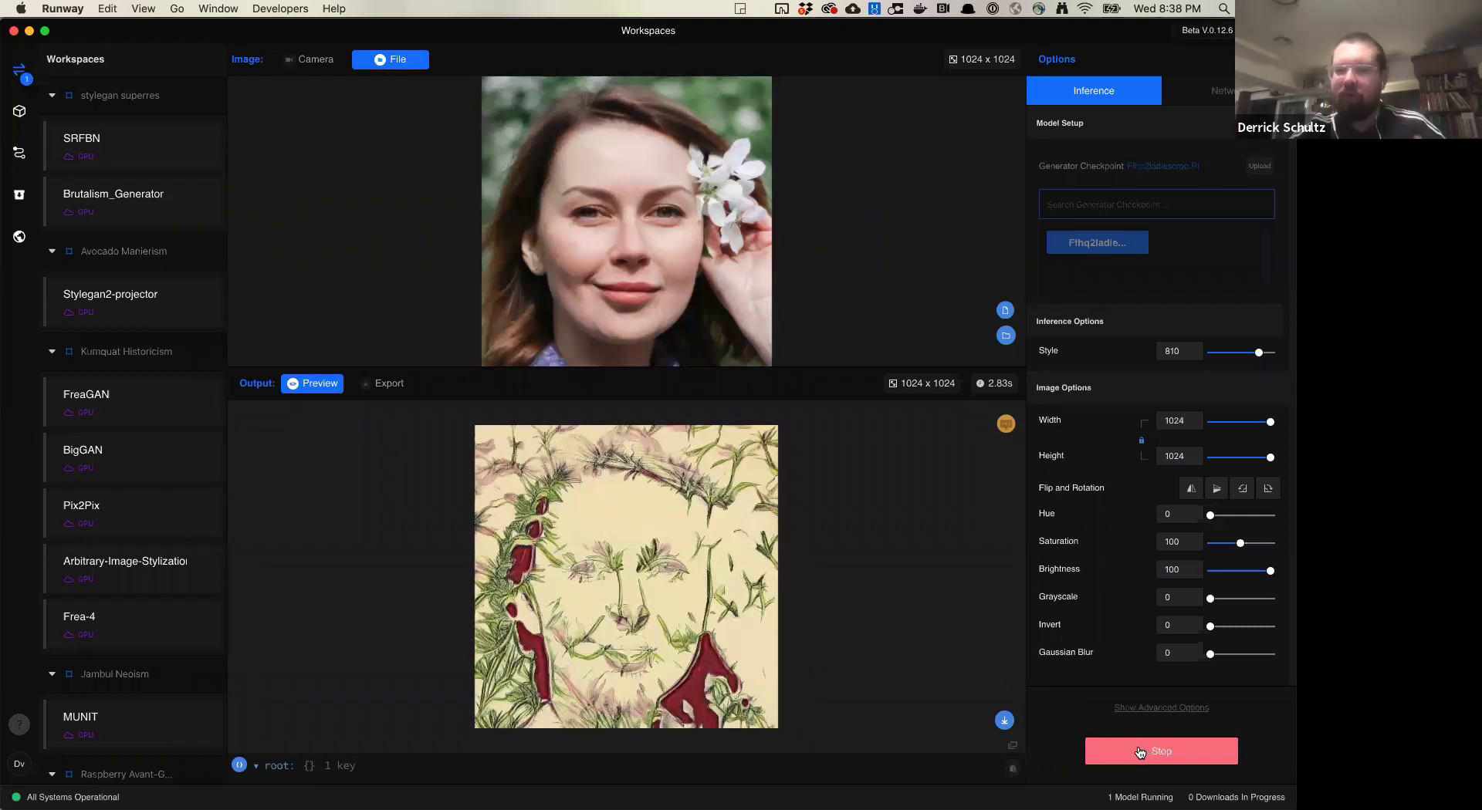
# Stop all models running on the remote GPU from the account settings.
pyautogui.click(19, 766)
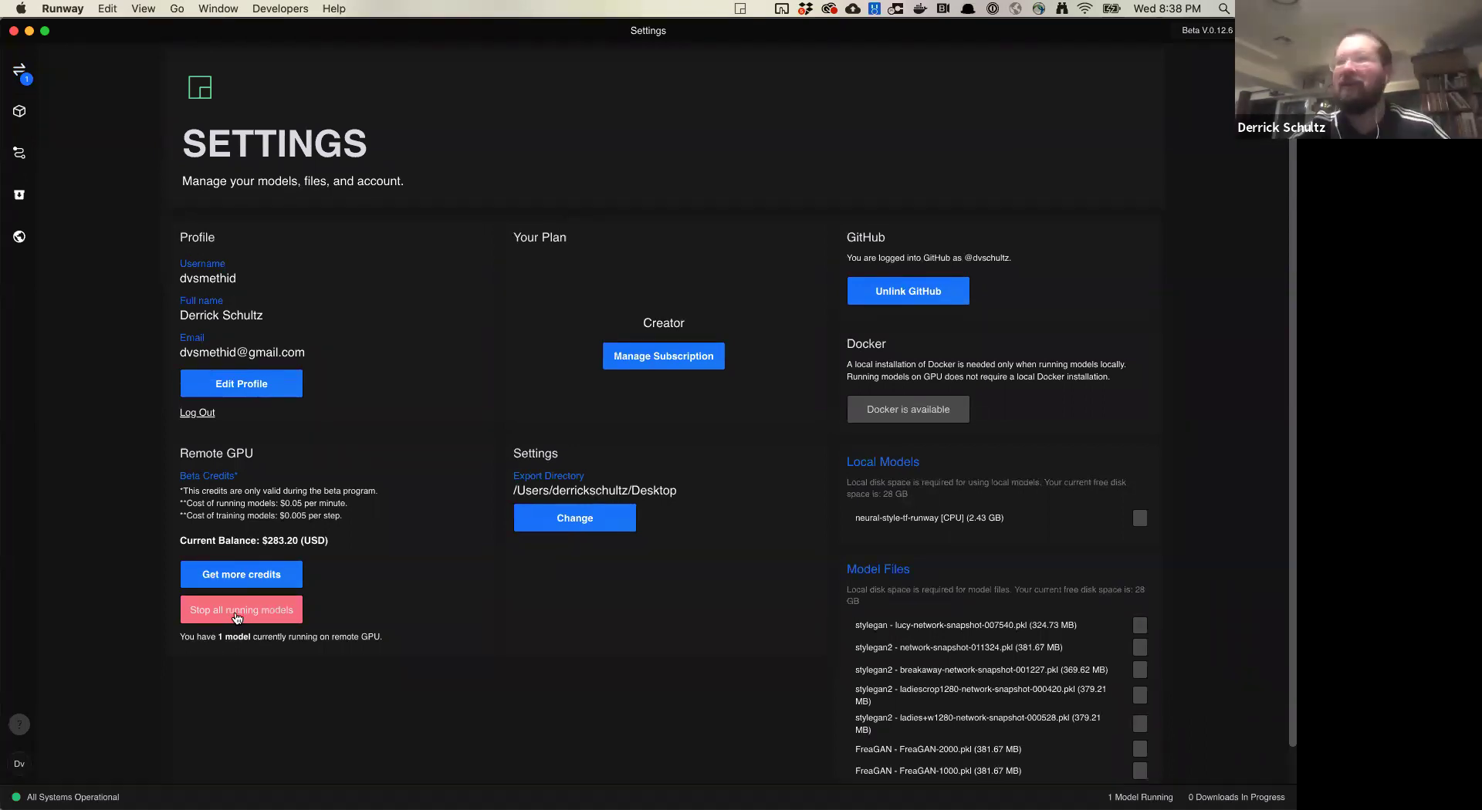
pyautogui.click(237, 618)
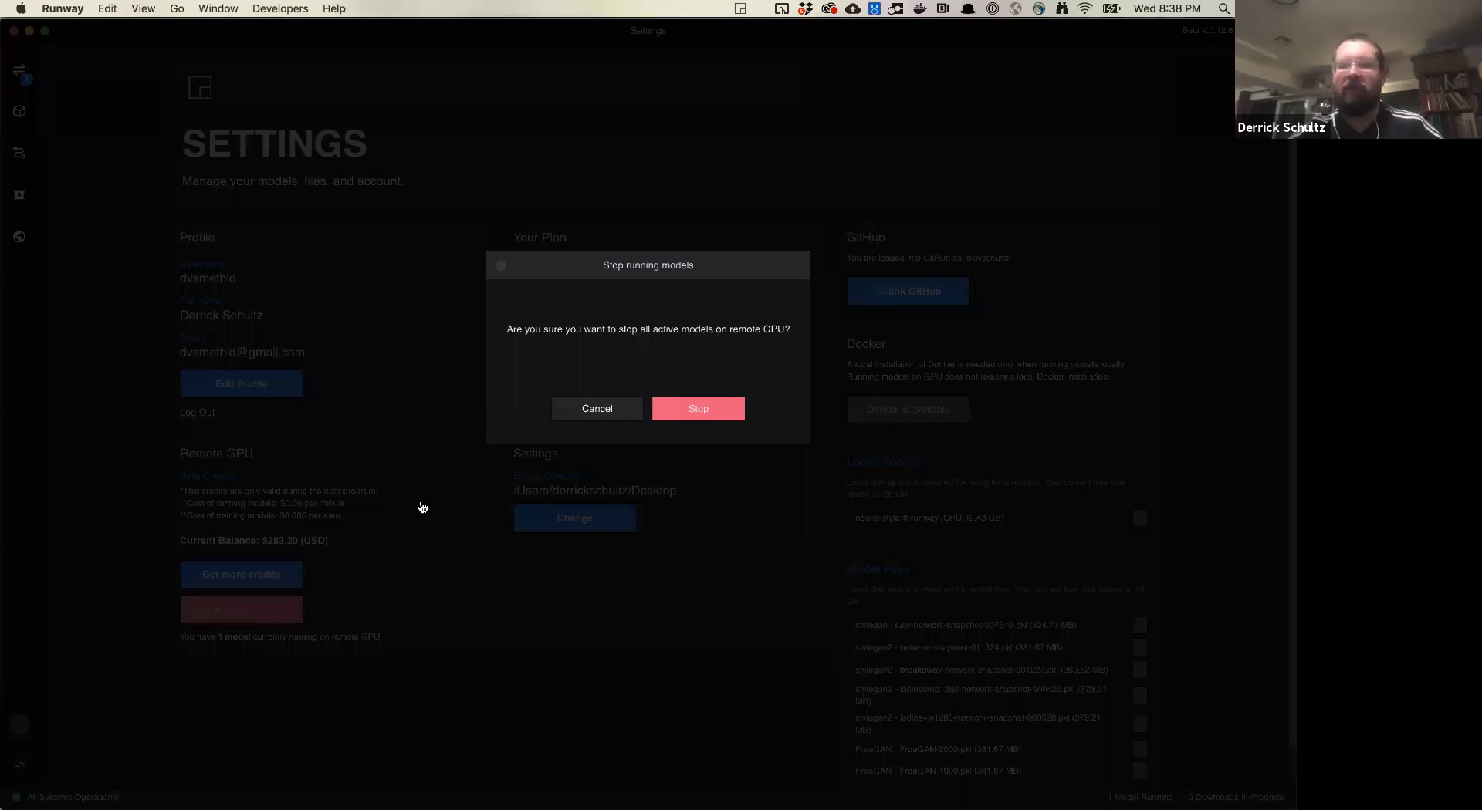
pyautogui.click(666, 412)
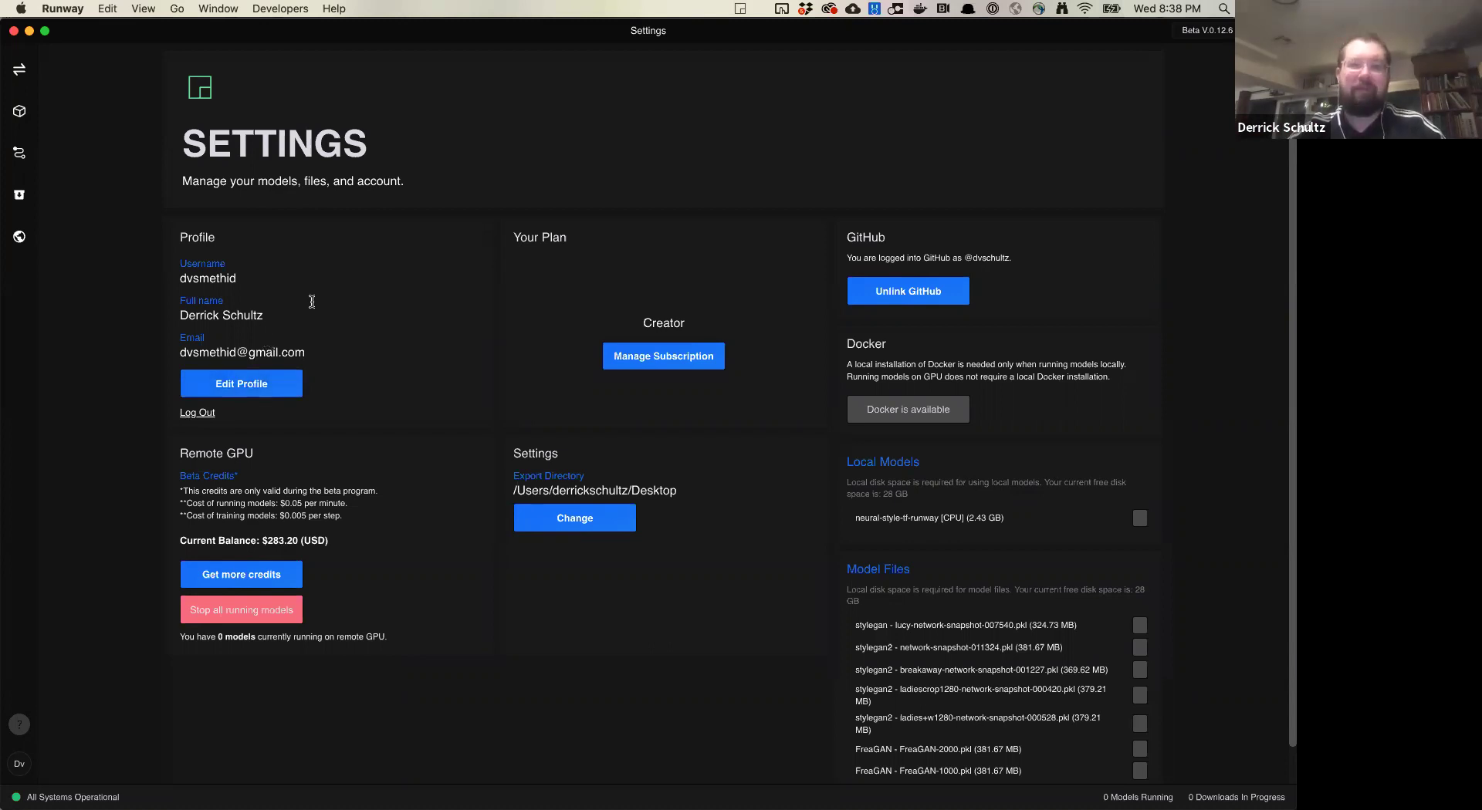
# Switch to Chrome and close the arXiv paper and the Zoom meeting launch page.
pyautogui.press('super+Tab')
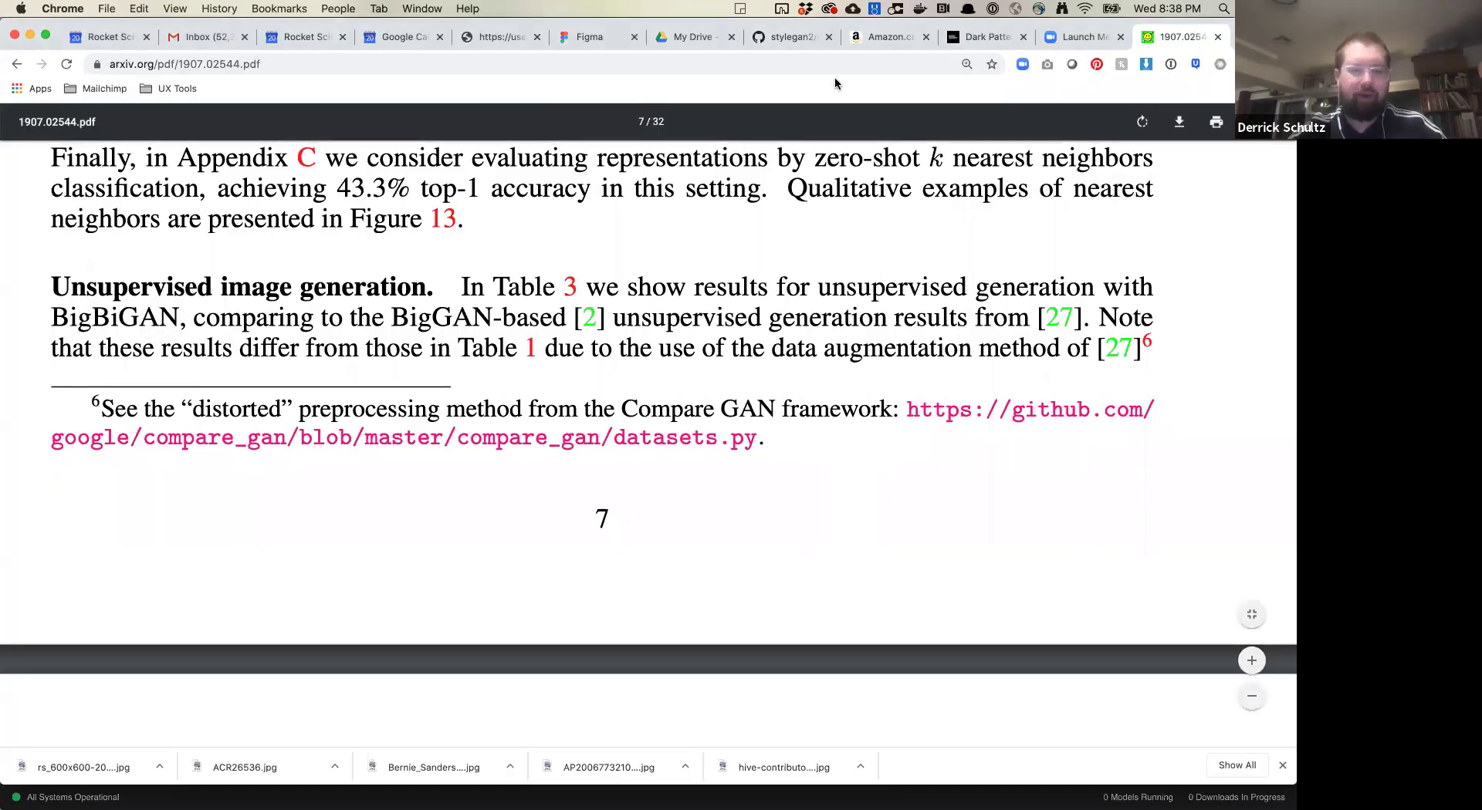
pyautogui.press('super+w')
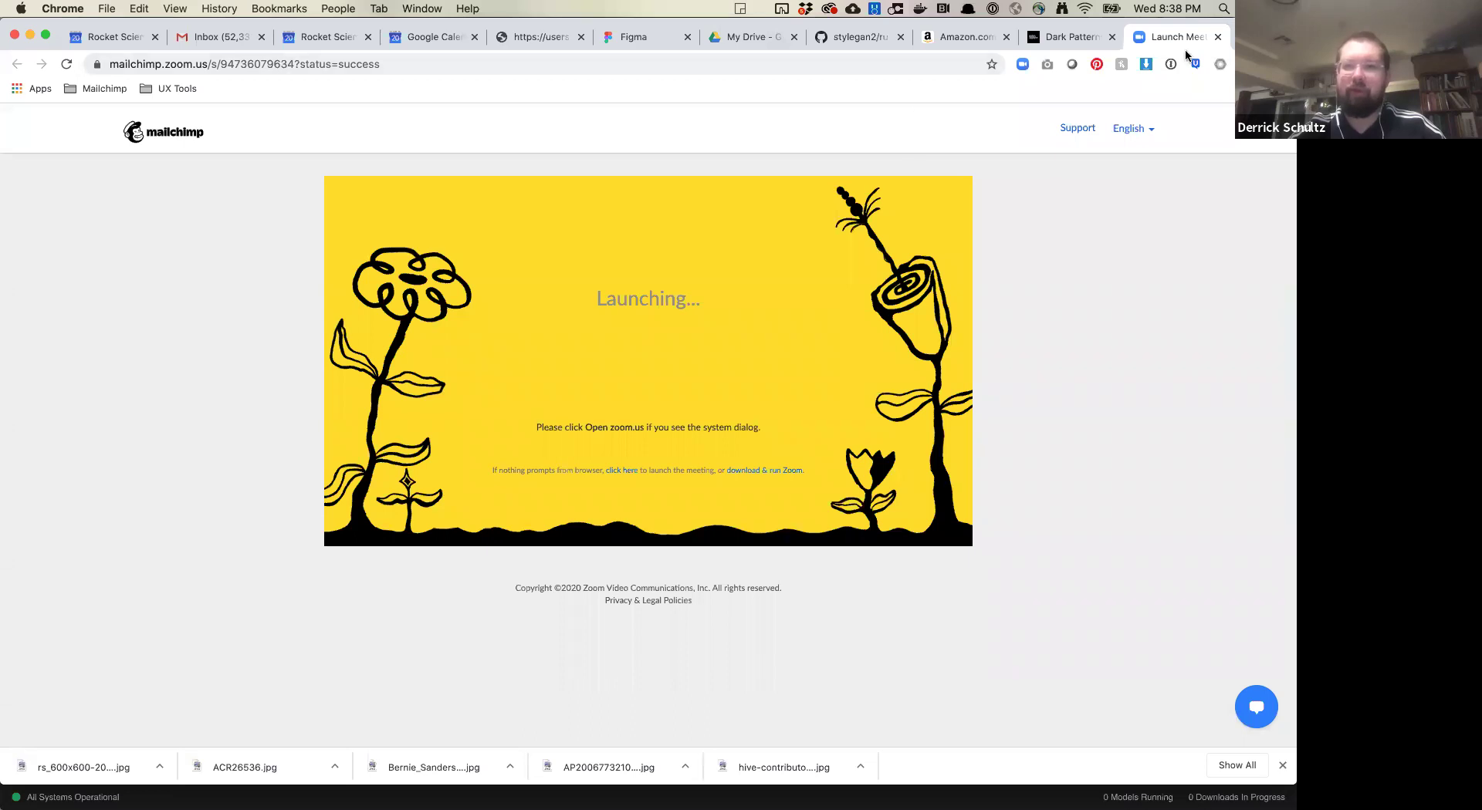
pyautogui.moveTo(1176, 38); pyautogui.dragTo(1178, 86)
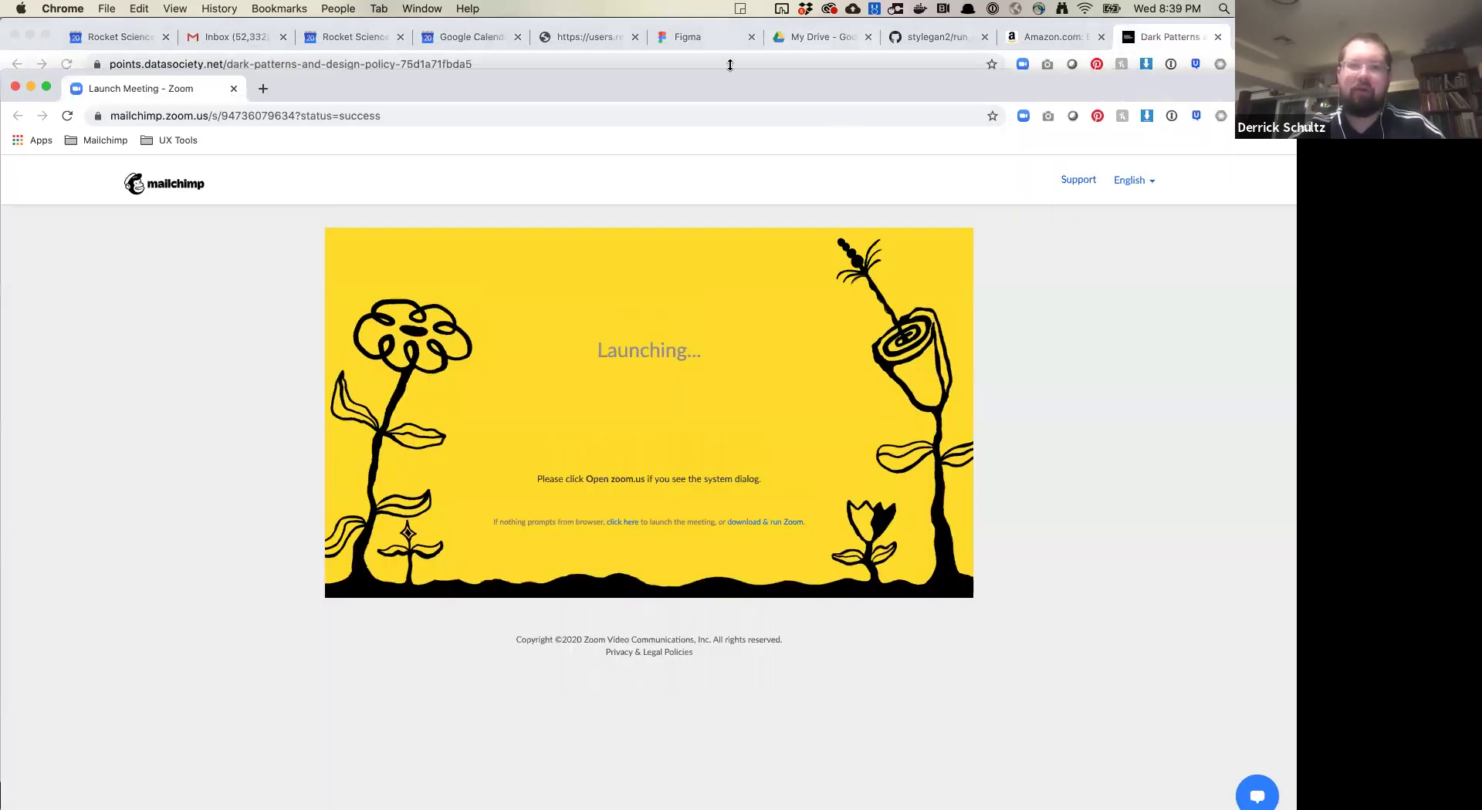
pyautogui.press('super+w')
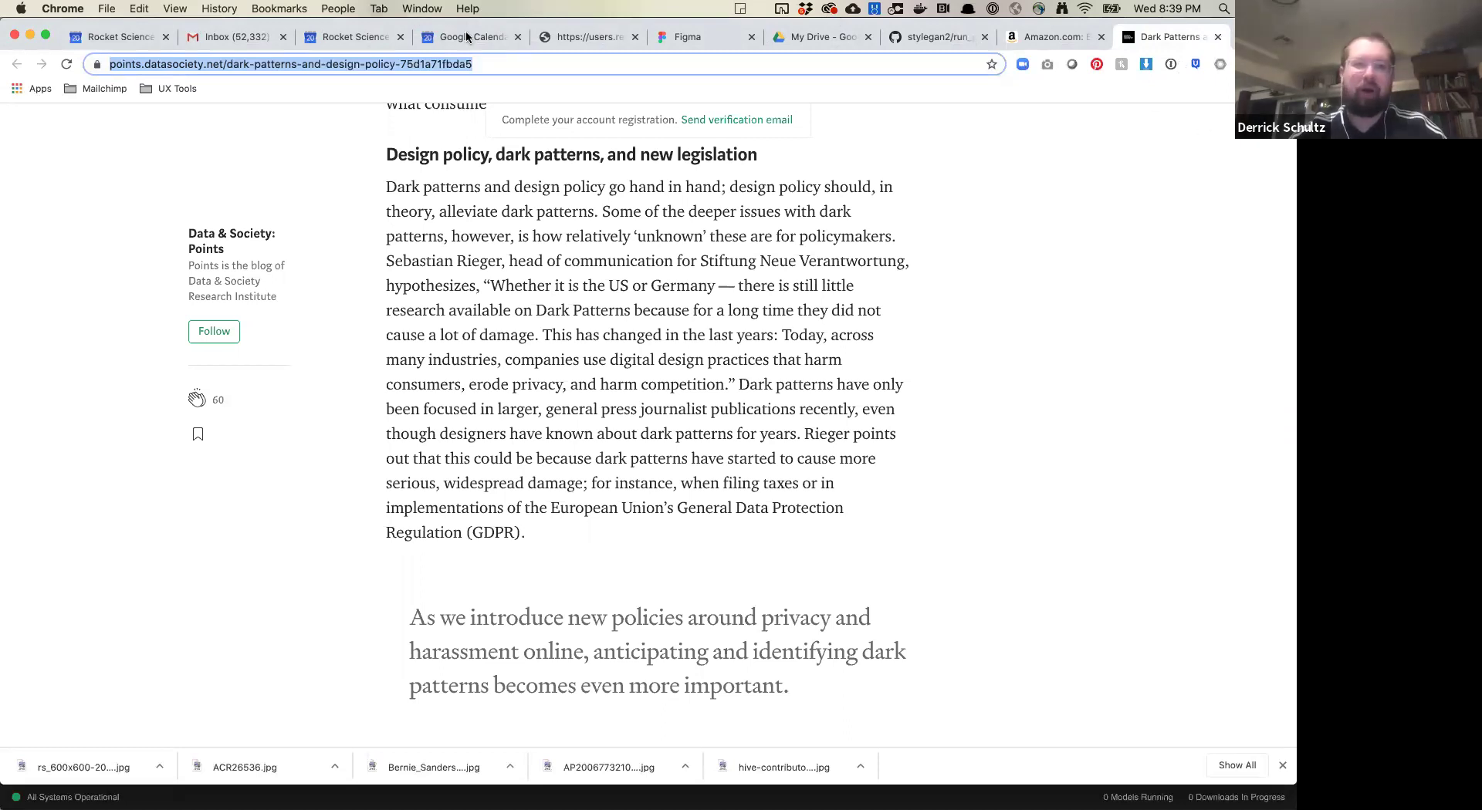
# Bring up the RunwayML Week 1 Google Slides presentation and advance to the Assignment One slide.
pyautogui.click(421, 8)
pyautogui.click(443, 235)
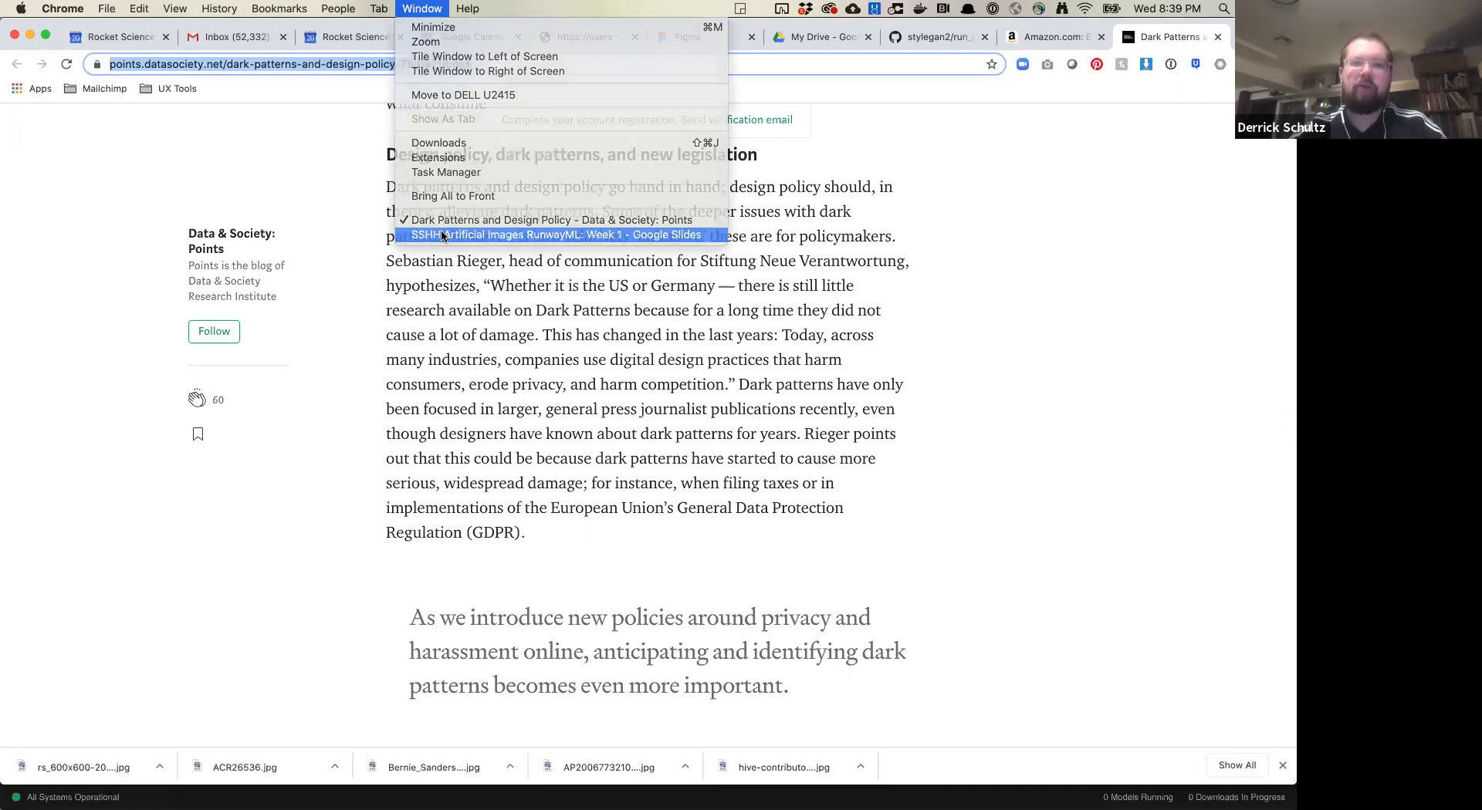
pyautogui.press('Right')
pyautogui.press('Right')
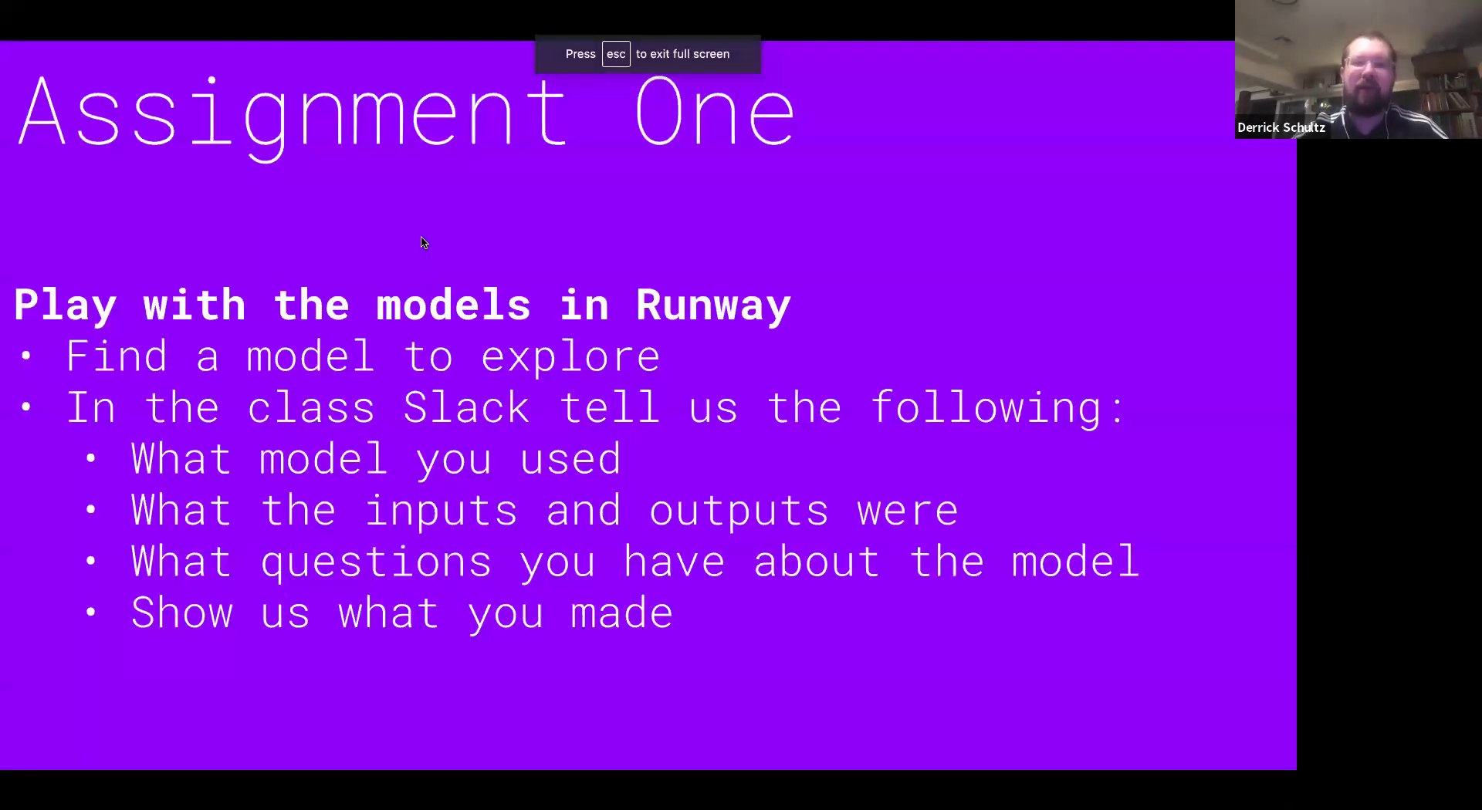
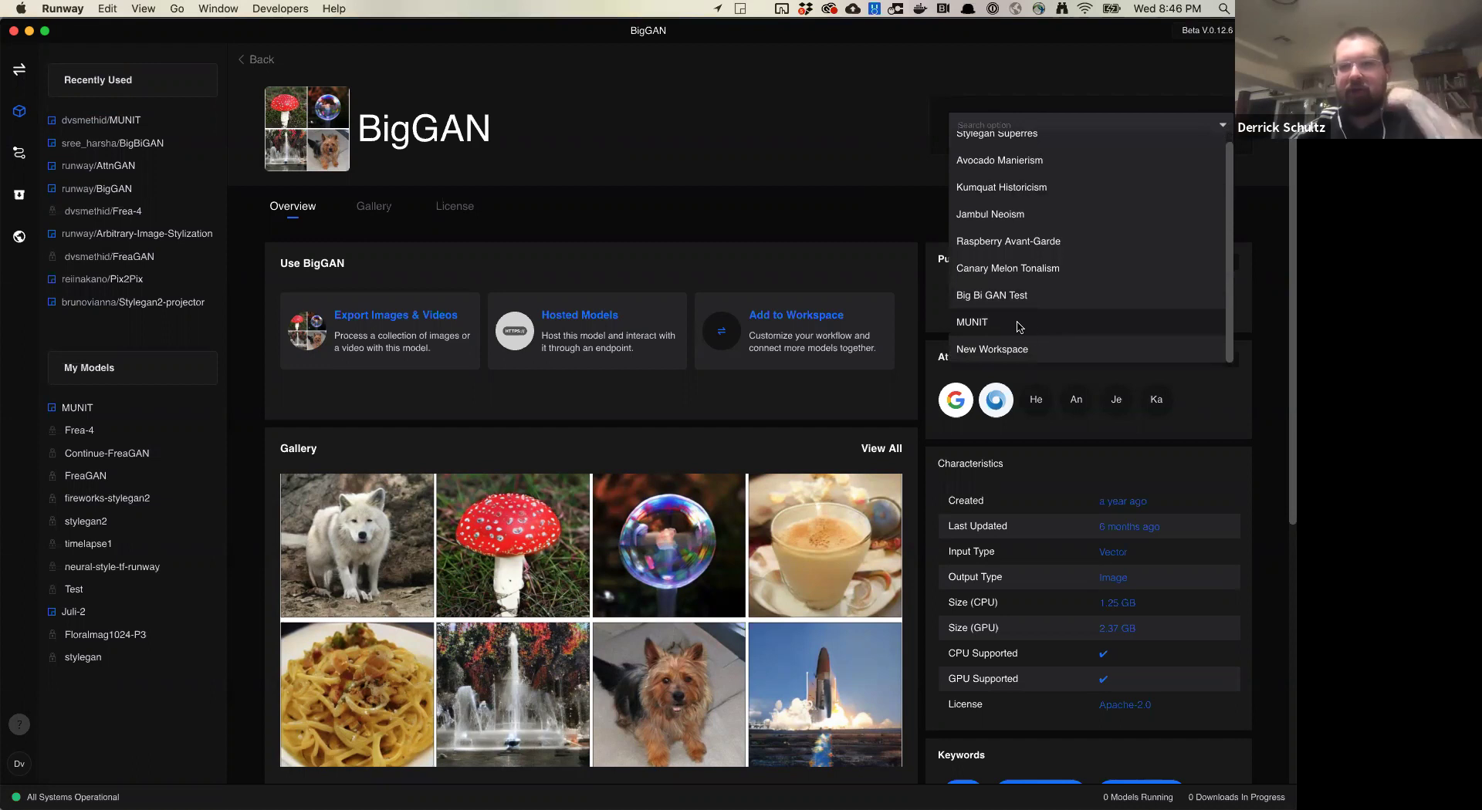
# Add BigGAN to the MUNIT workspace with Vector as its input source and run it remotely.
pyautogui.click(613, 277)
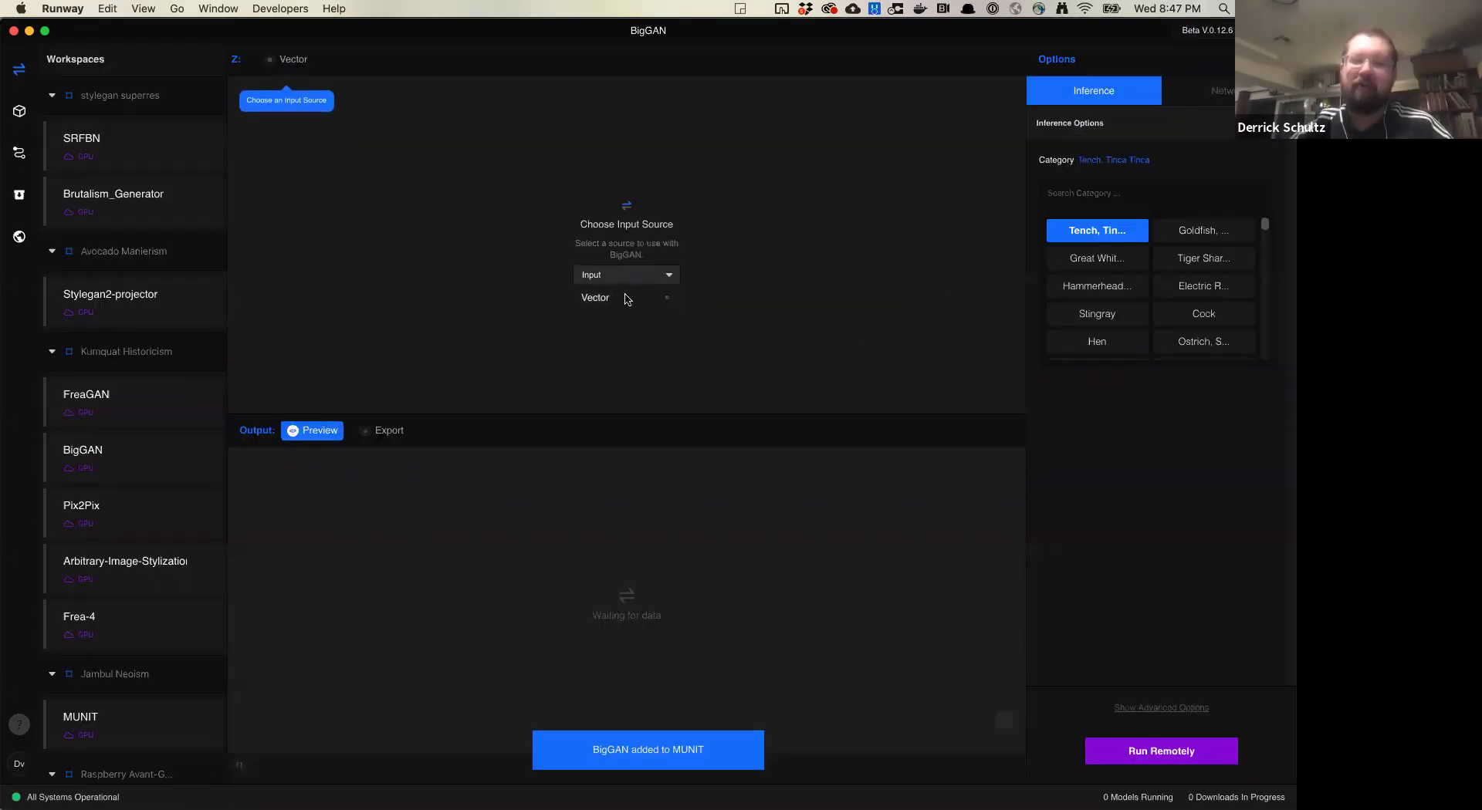
pyautogui.click(607, 302)
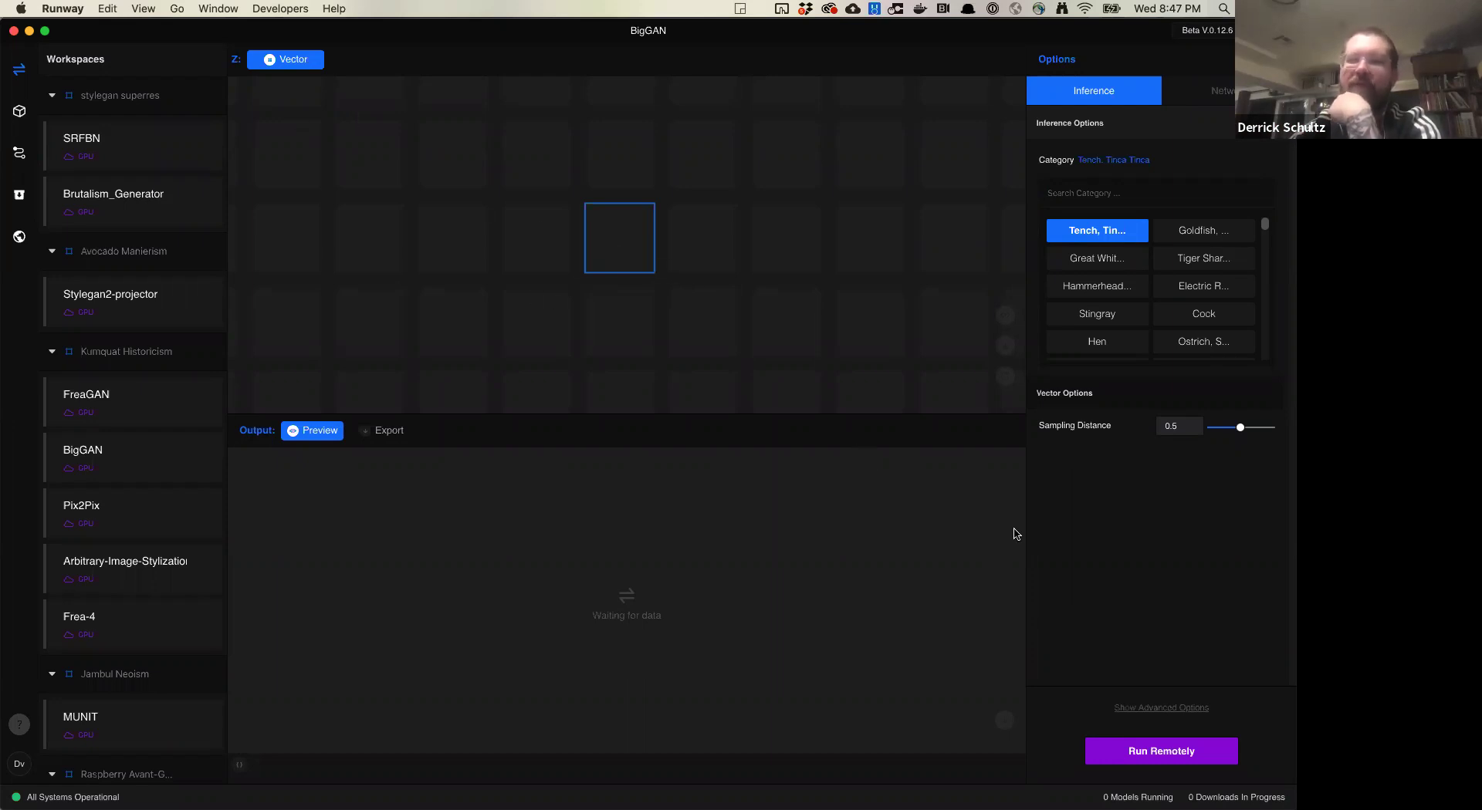
pyautogui.click(1178, 752)
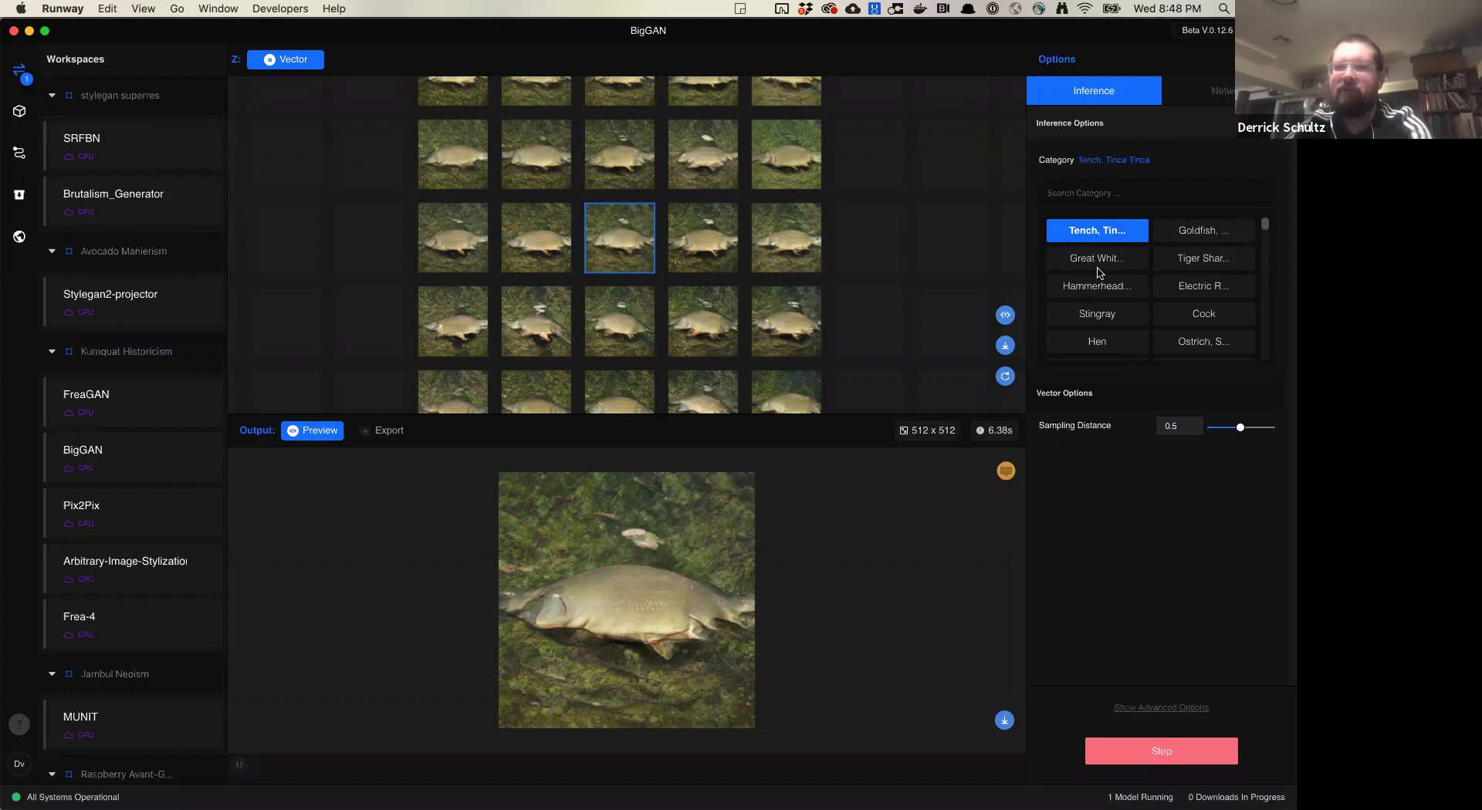
# Set the BigGAN category to Bullfrog.
pyautogui.scroll(-5, 1135, 296)
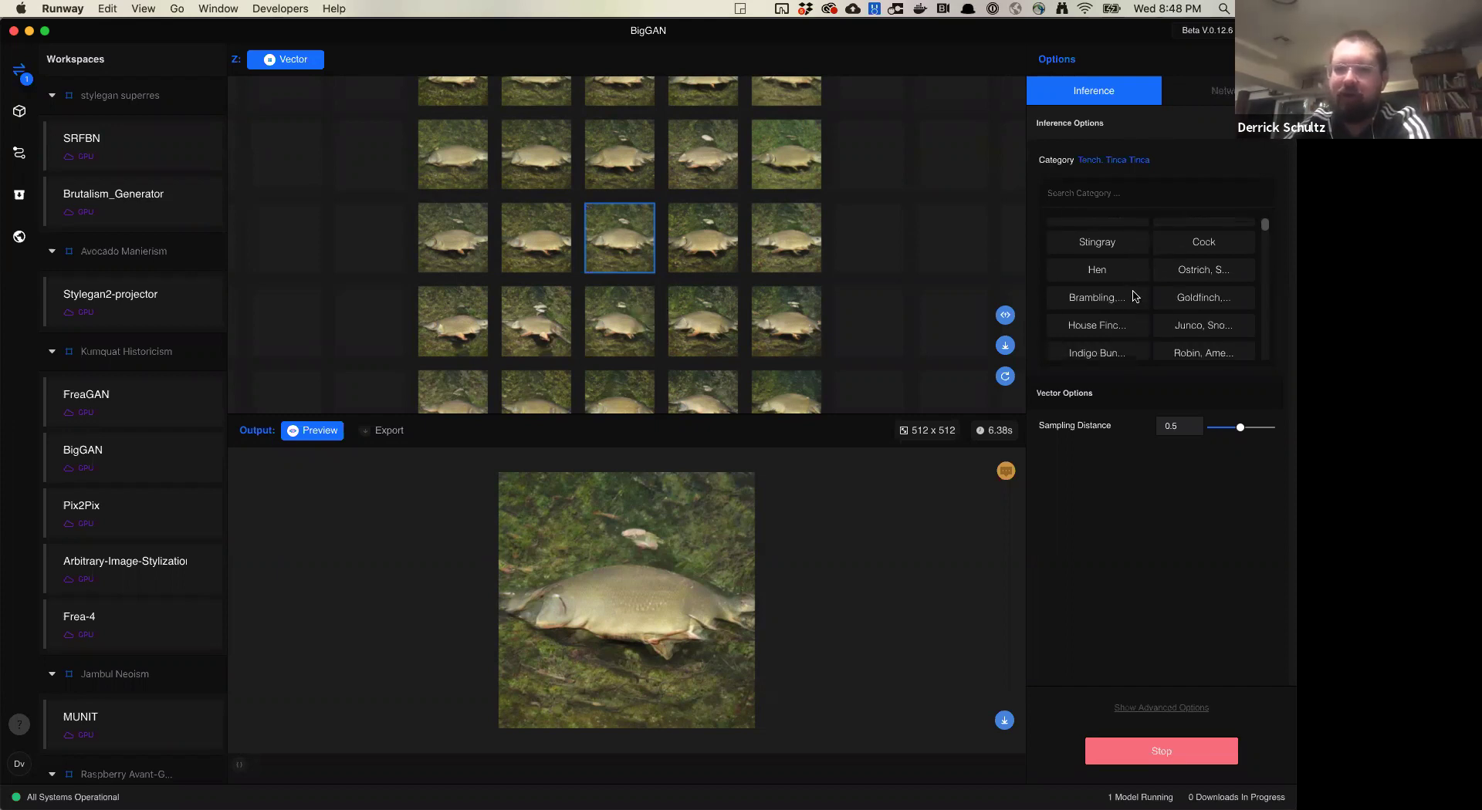
pyautogui.scroll(-6, 1135, 296)
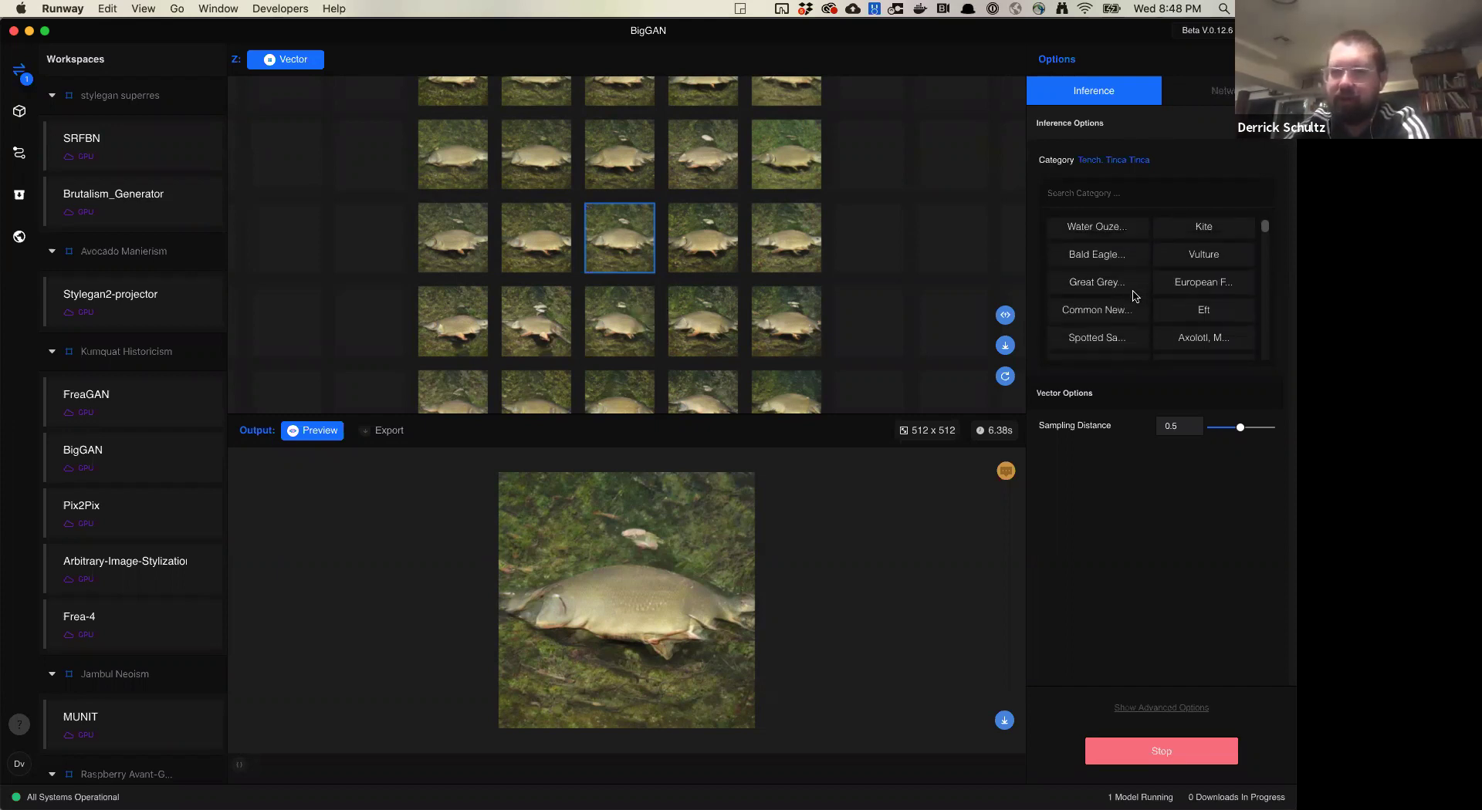
pyautogui.scroll(-2, 1135, 296)
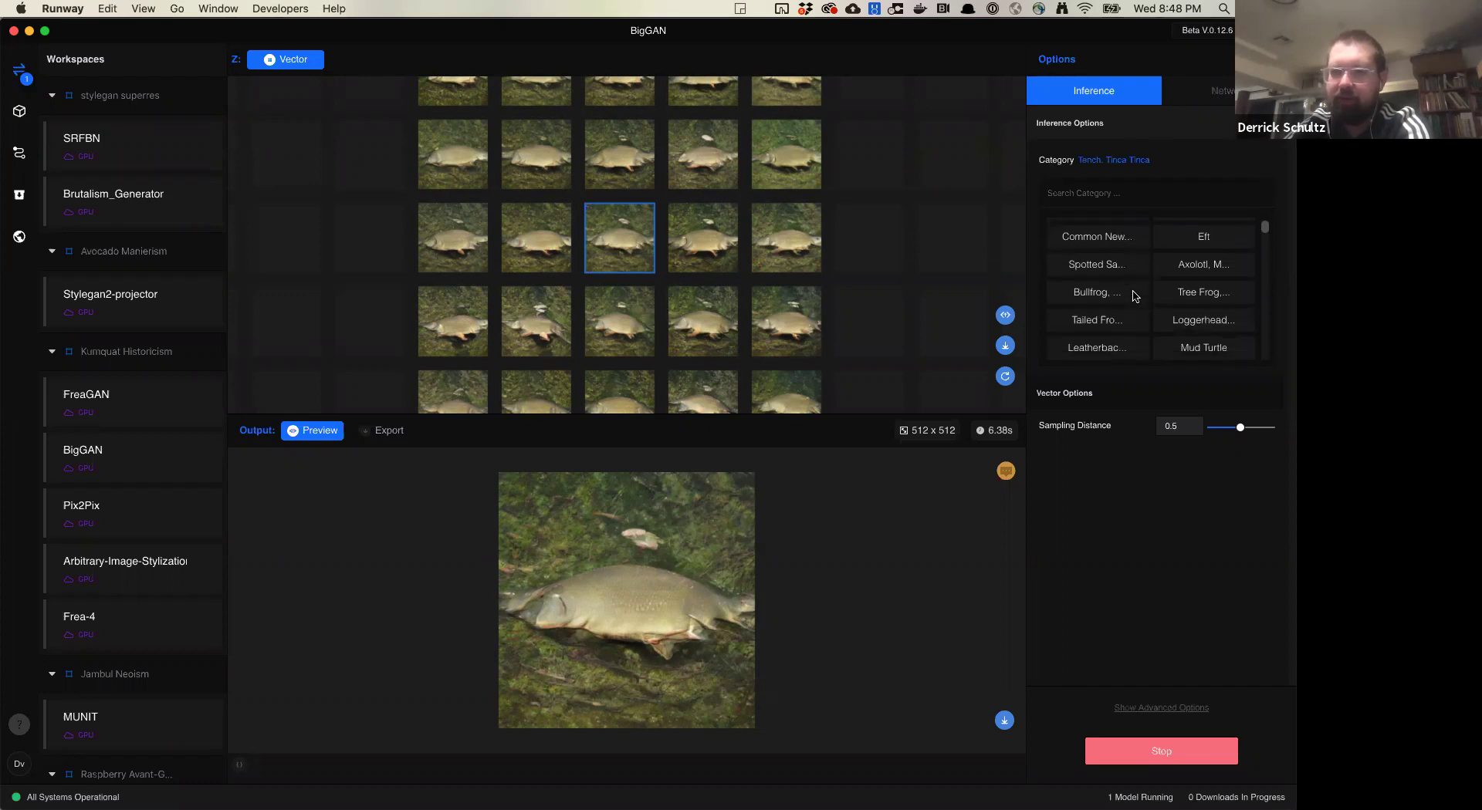
pyautogui.click(1086, 294)
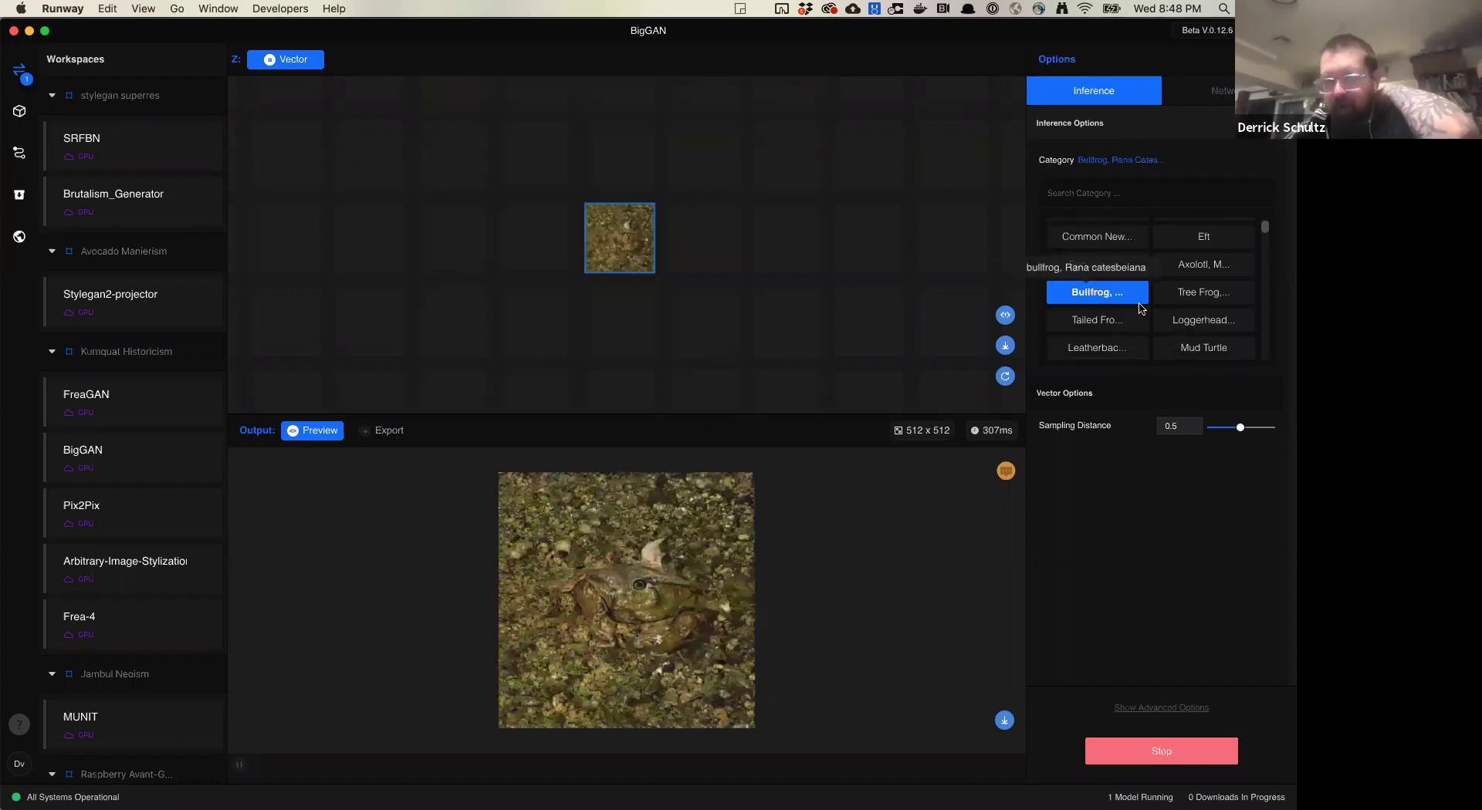
# Look through the category list, filter it by "dog" and set the category to French Bulldog.
pyautogui.scroll(-6, 1172, 336)
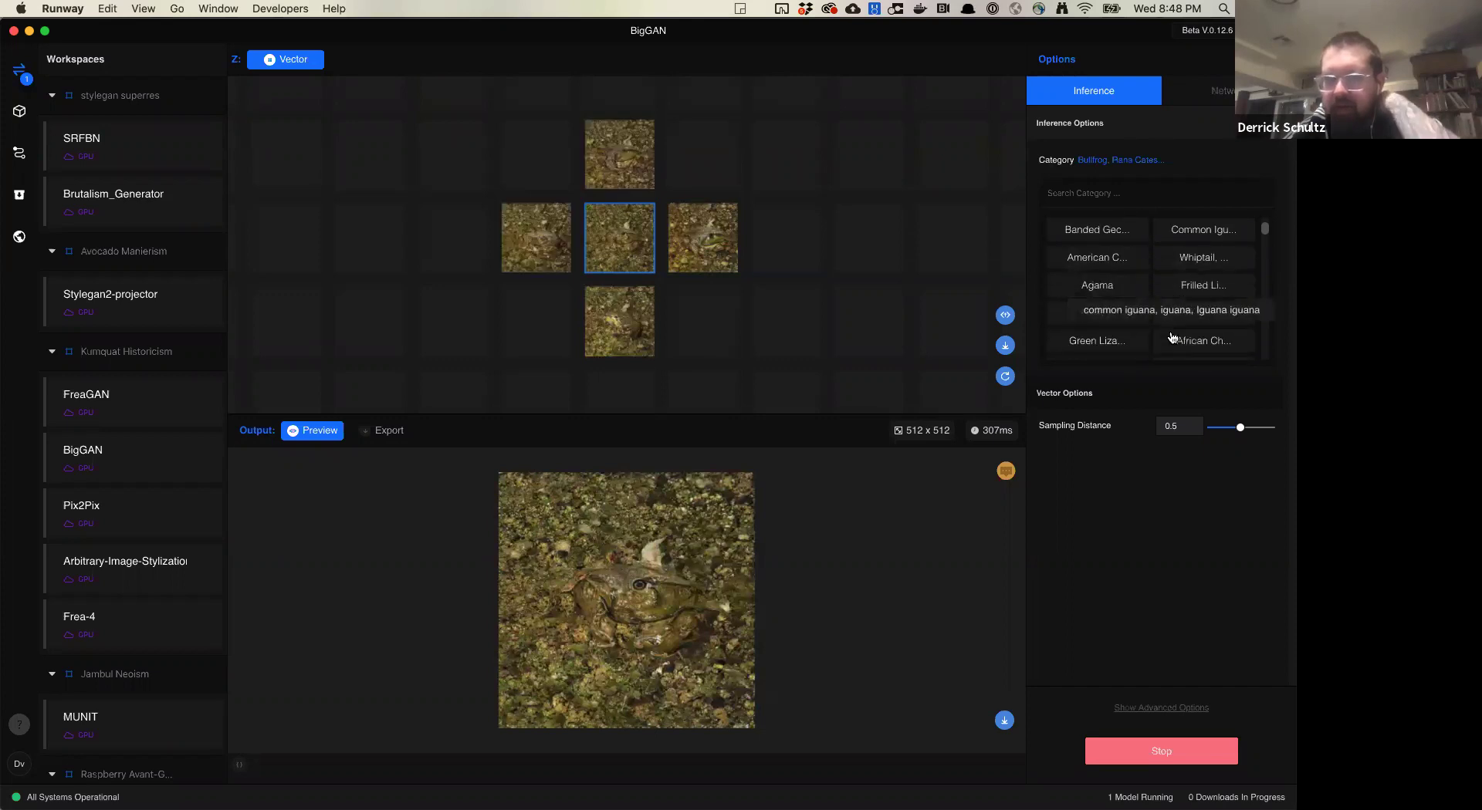
pyautogui.scroll(-6, 1172, 337)
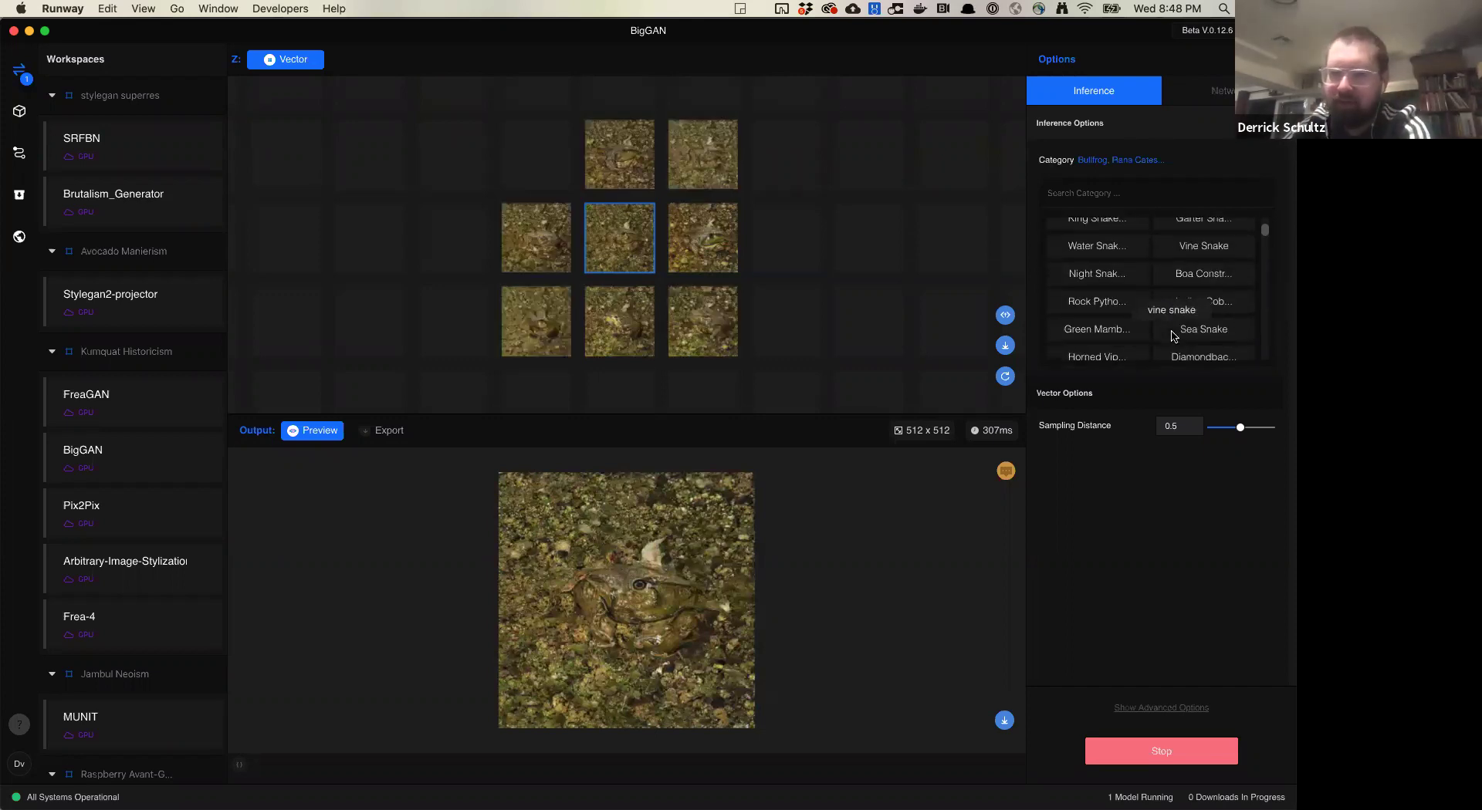
pyautogui.scroll(-5, 1172, 336)
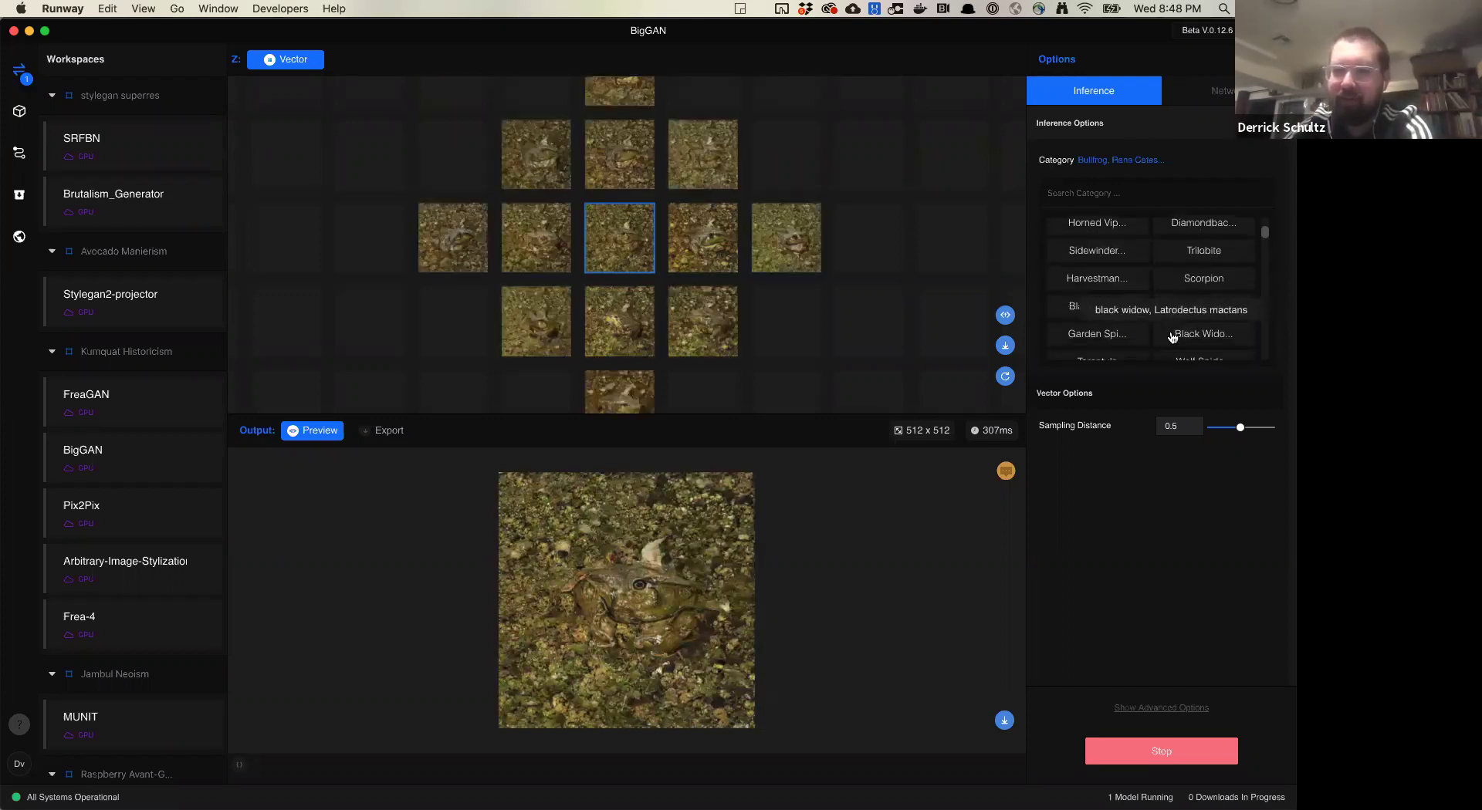
pyautogui.scroll(-6, 1172, 337)
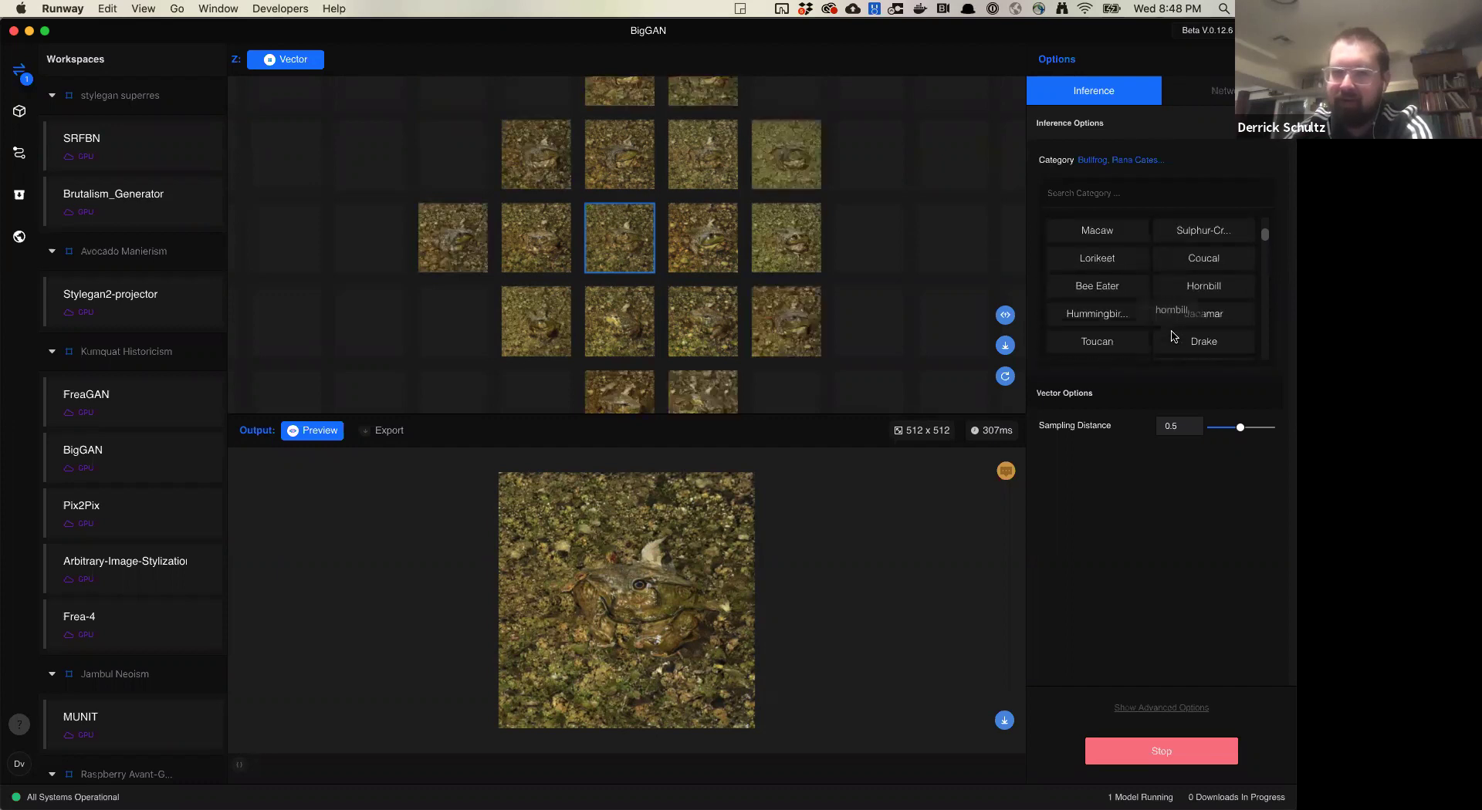
pyautogui.scroll(-6, 1173, 336)
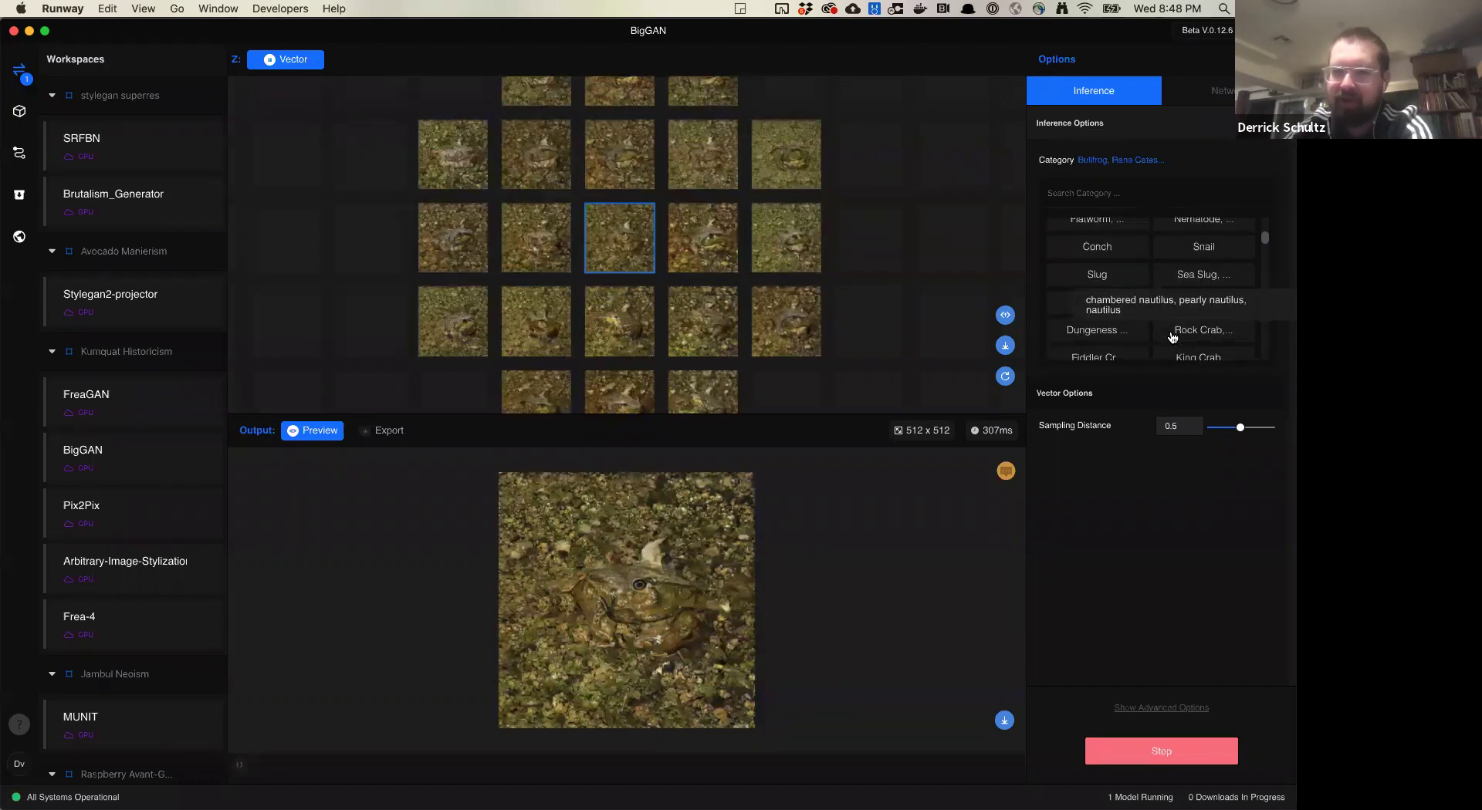
pyautogui.scroll(-4, 1172, 337)
pyautogui.click(1089, 193)
pyautogui.write('dog')
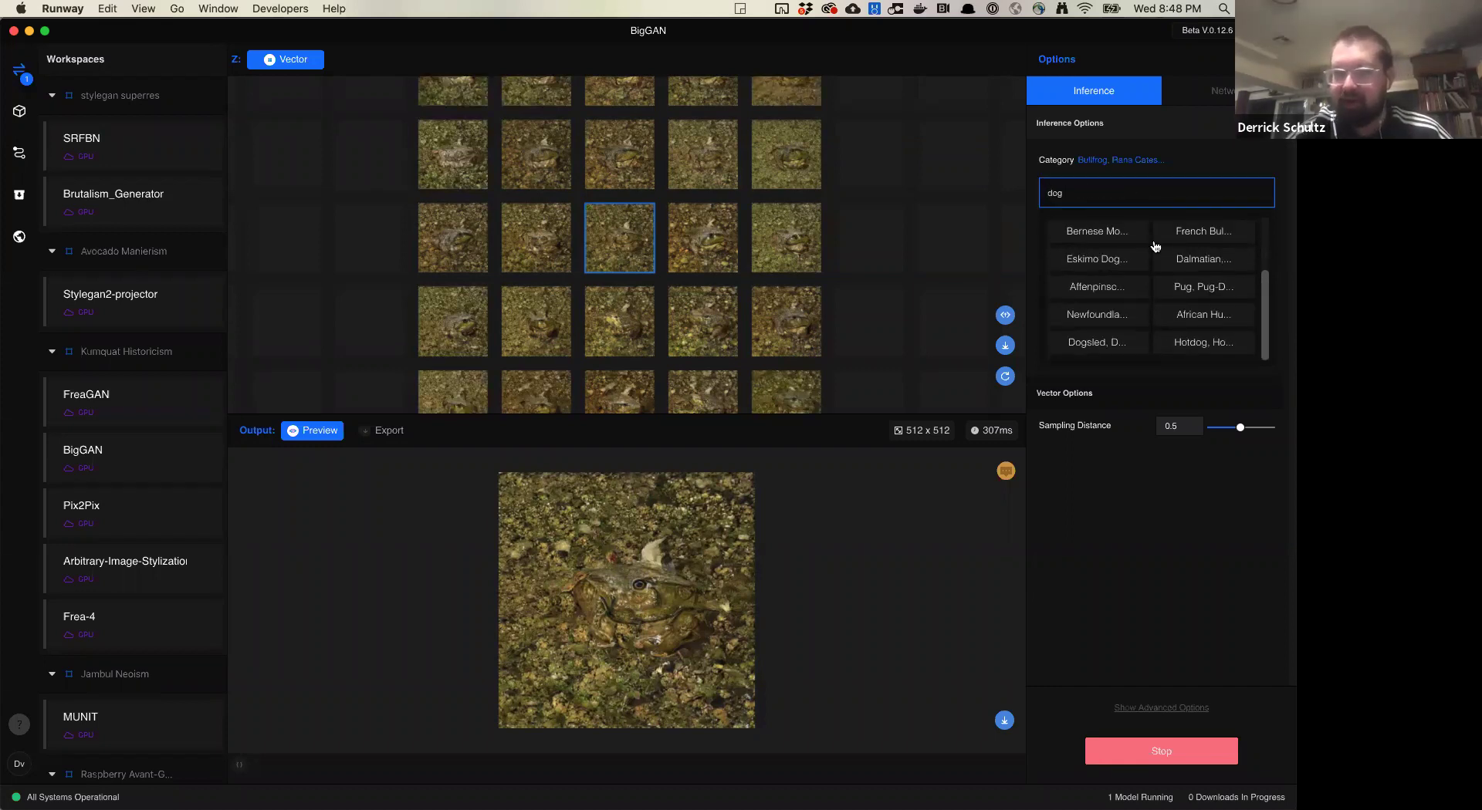
pyautogui.click(1189, 237)
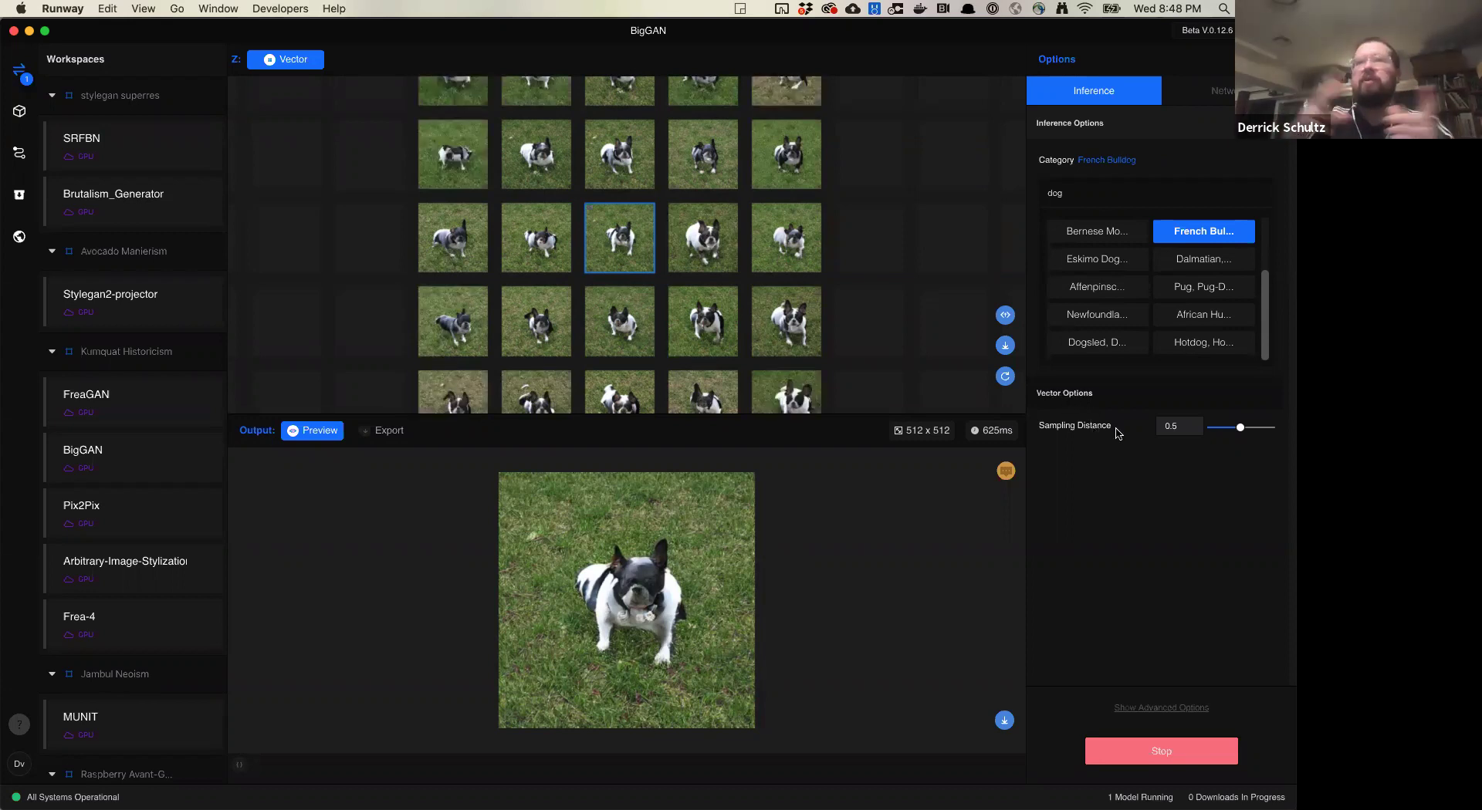
# Set the sampling distance to 0.943 and select the bulldog image immediately right of the central one in the vector grid.
pyautogui.moveTo(1239, 431); pyautogui.dragTo(1267, 432)
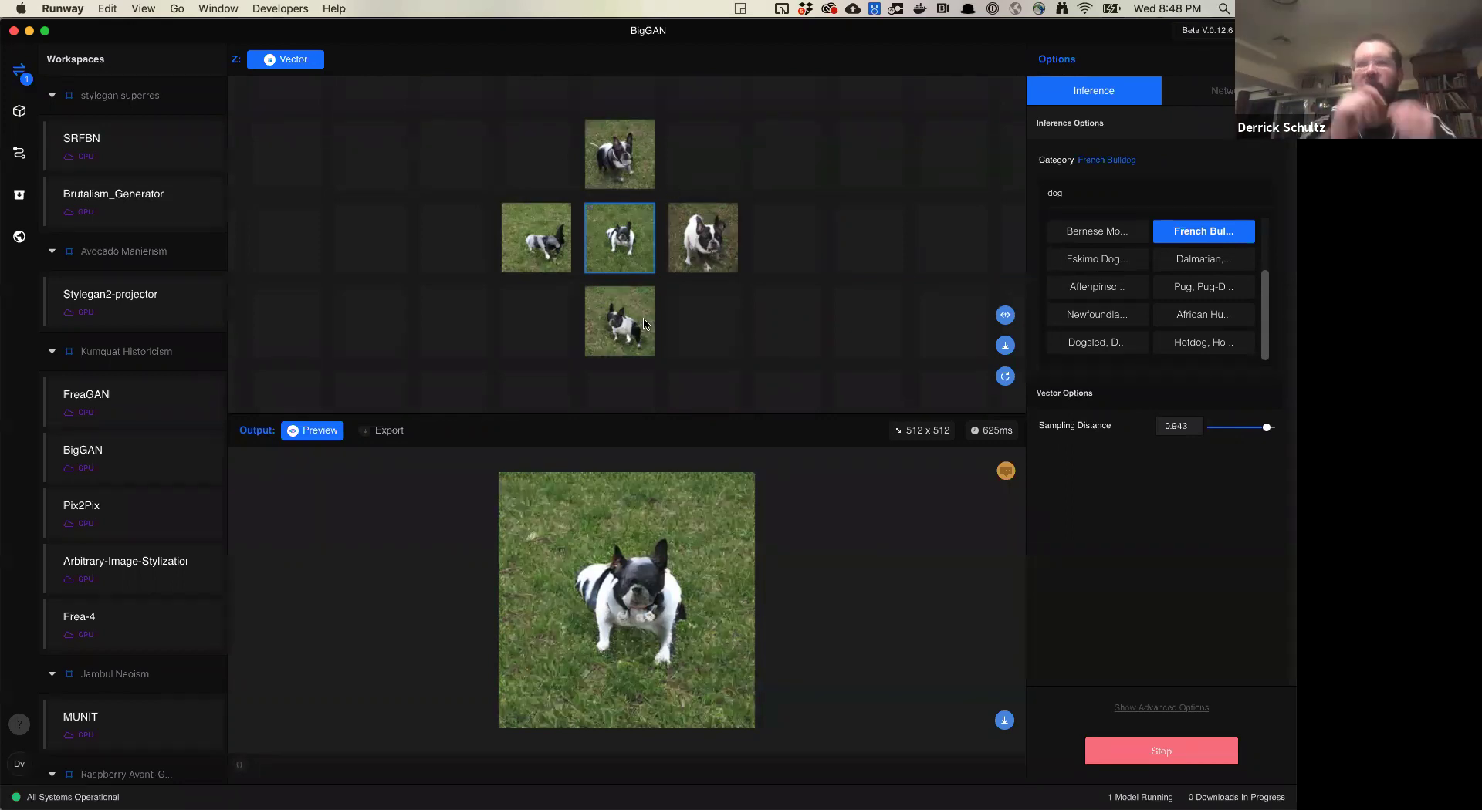
pyautogui.click(689, 253)
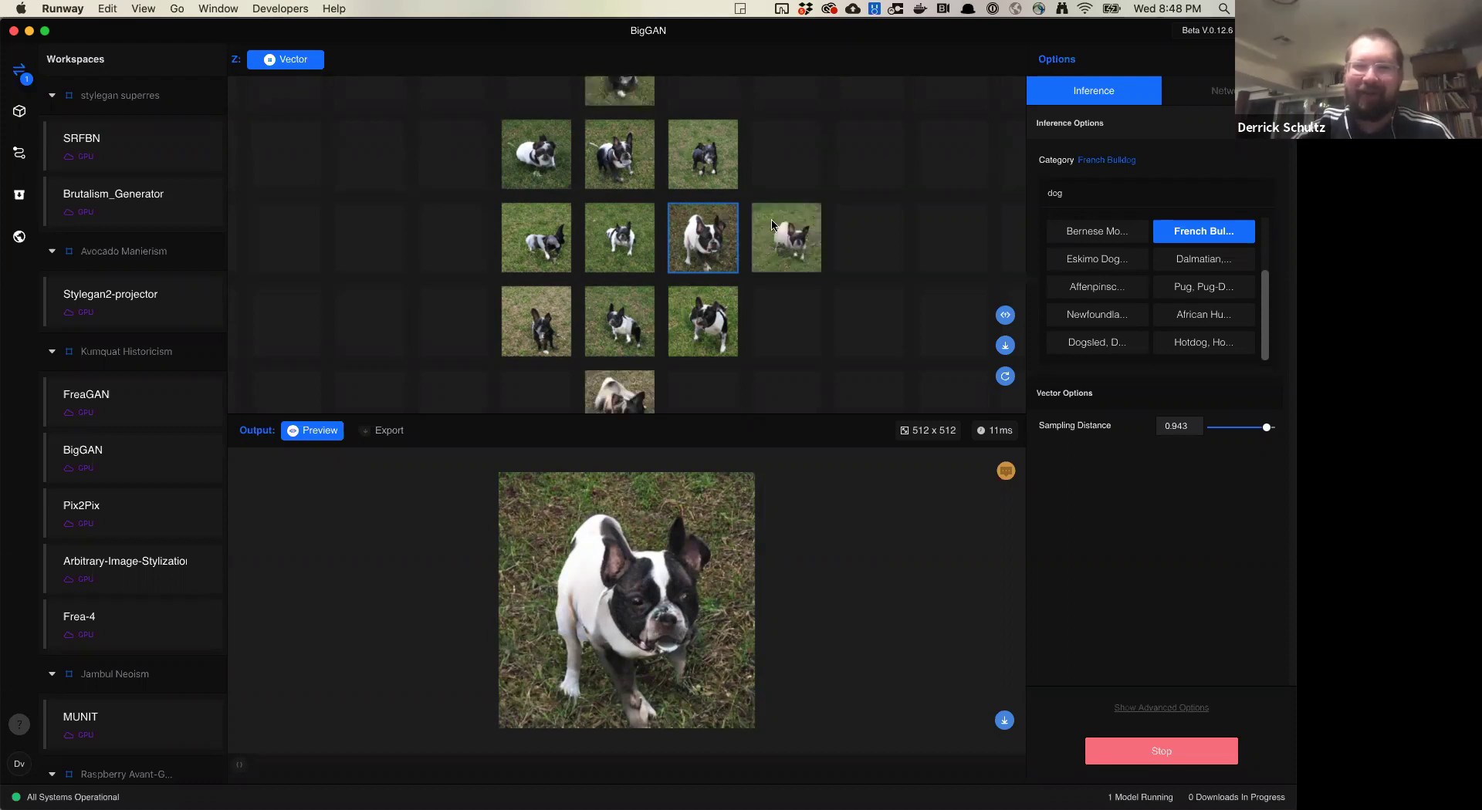
# Preview the French bulldogs at both ends of the grid's middle row, and select the black one lying on grass three rows above that row.
pyautogui.click(771, 226)
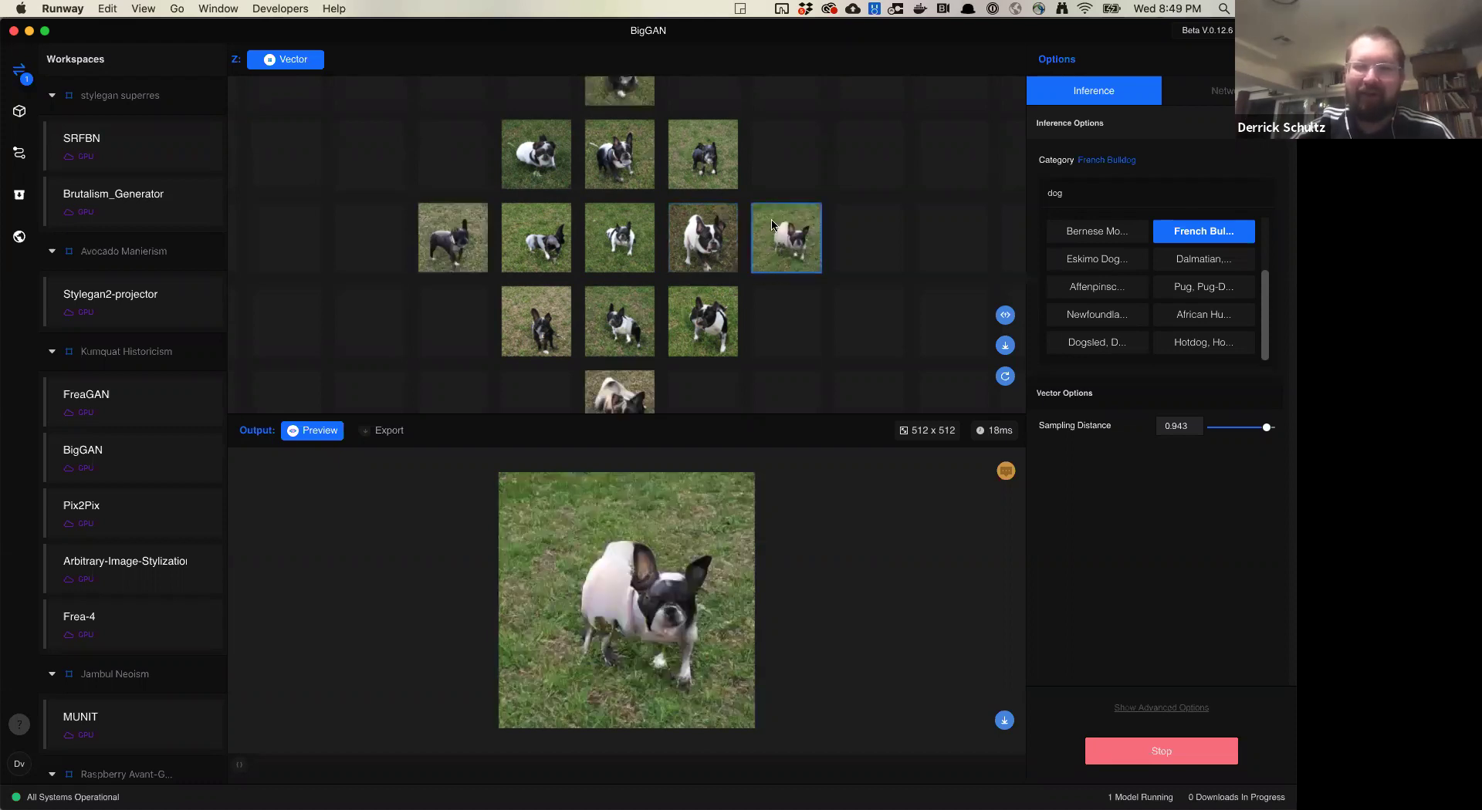
pyautogui.click(448, 229)
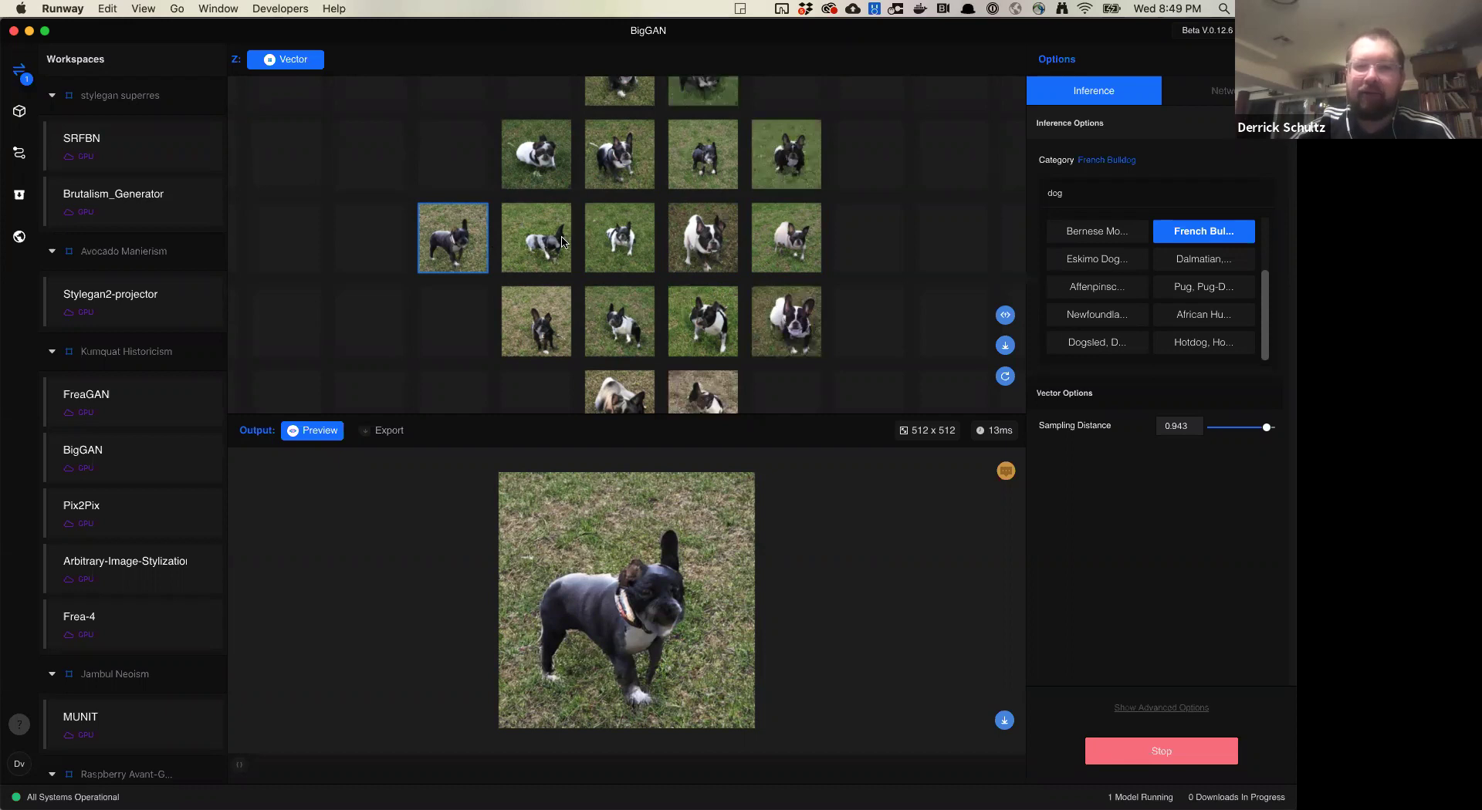
pyautogui.hscroll(-5, 544, 241)
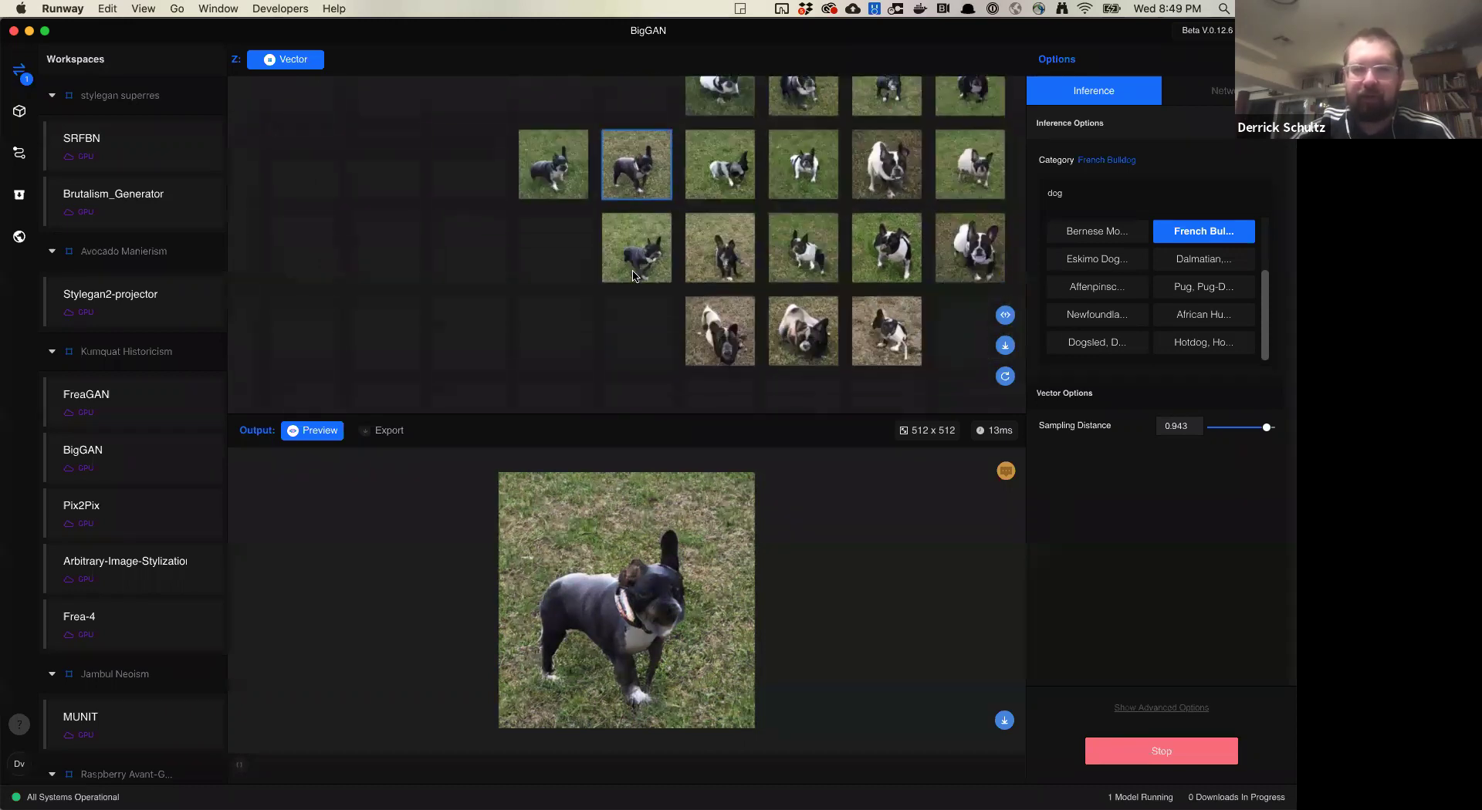
pyautogui.hscroll(-3, 756, 209)
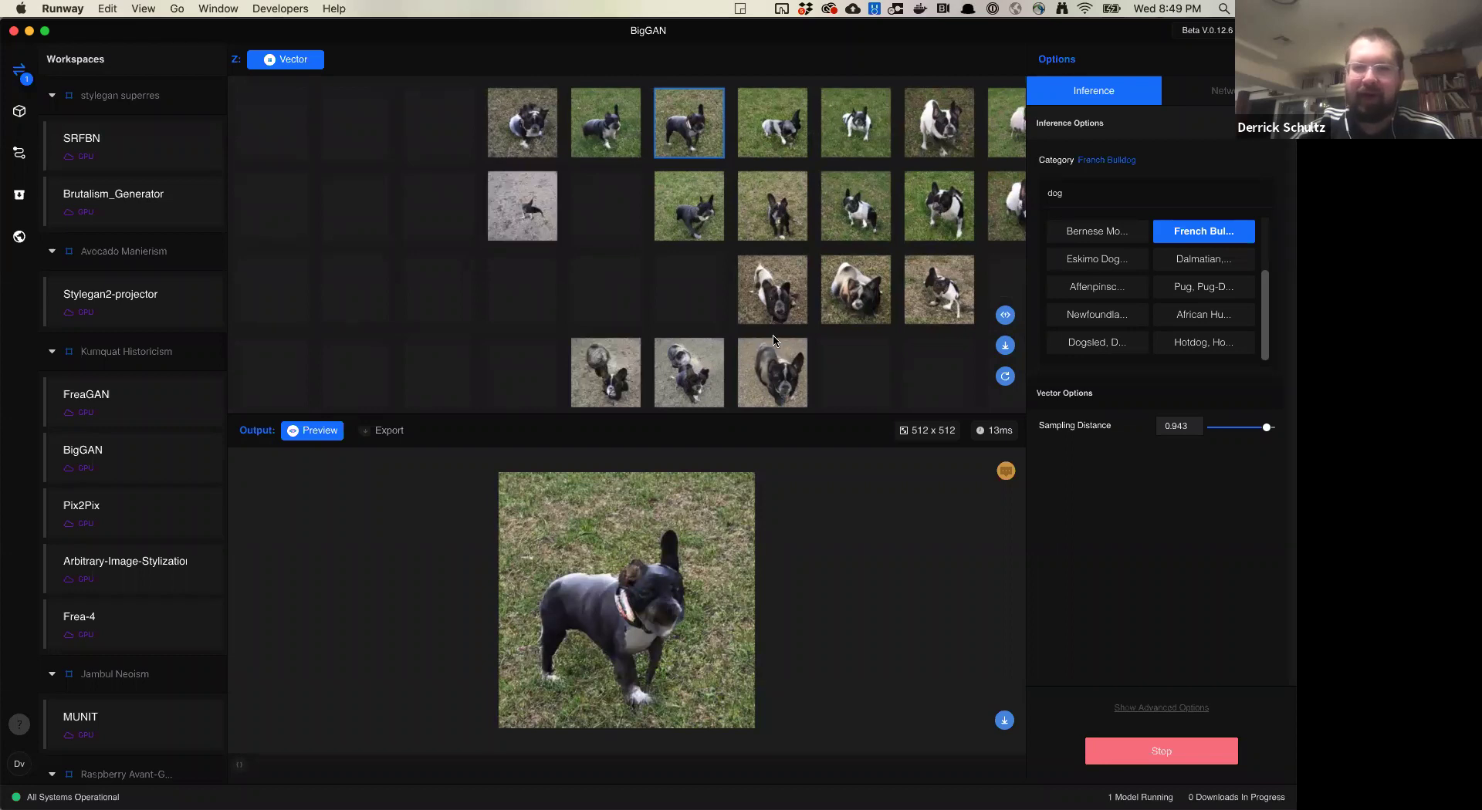
pyautogui.hscroll(5, 772, 240)
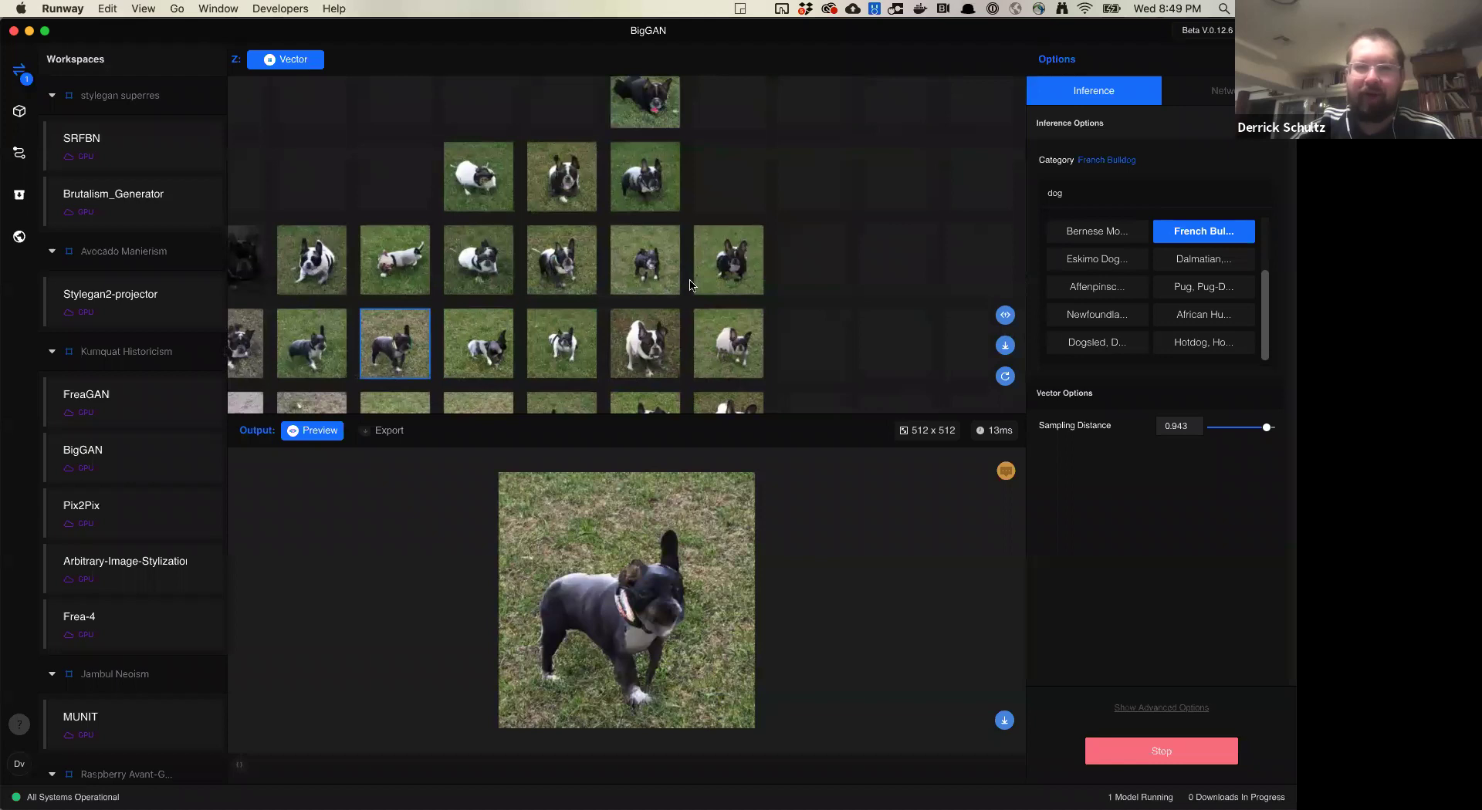
pyautogui.hscroll(5, 650, 147)
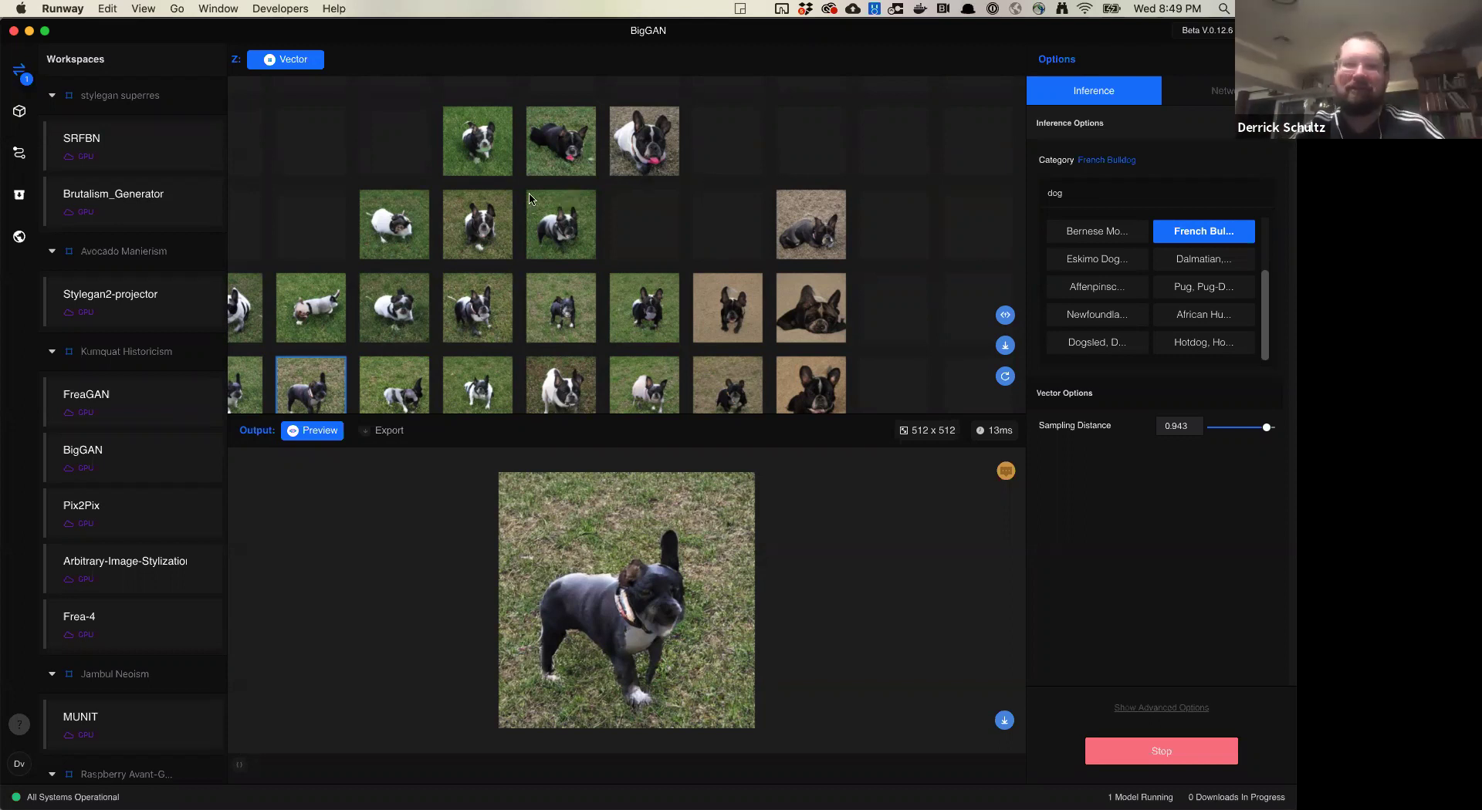
pyautogui.hscroll(-2, 623, 149)
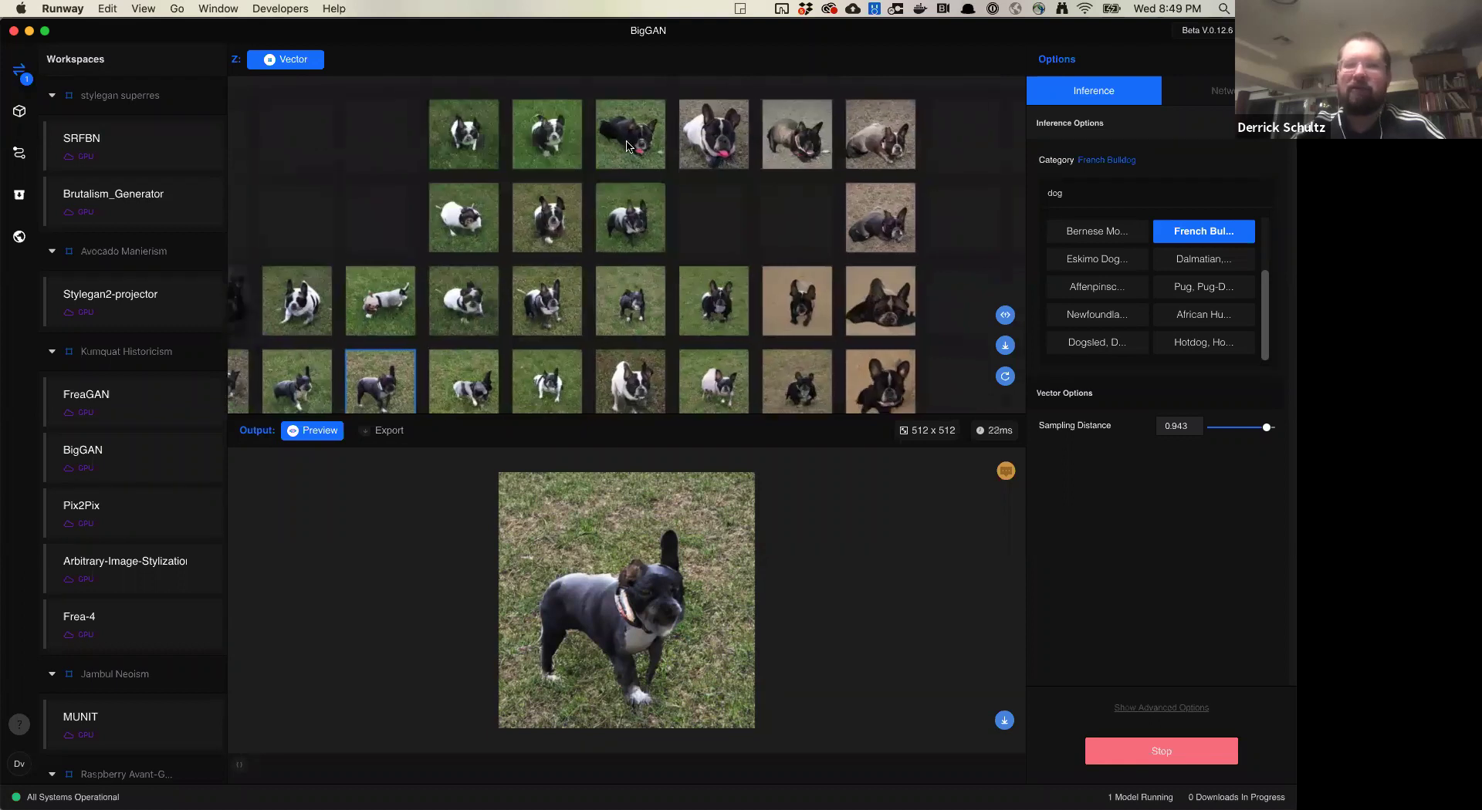
pyautogui.click(627, 147)
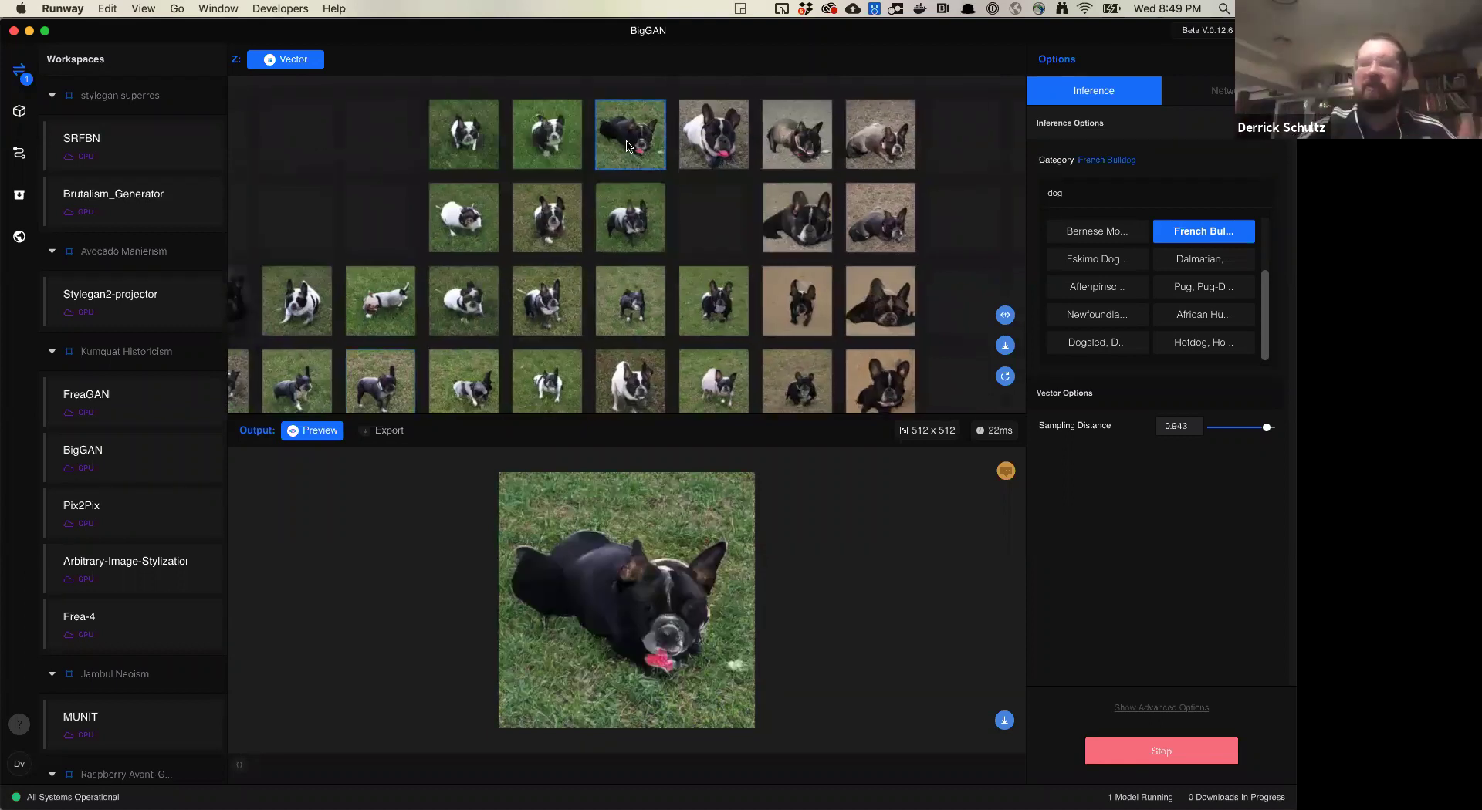
# Set the sampling distance to 0.404 for the selected bulldog's variations and stop the running BigGAN model.
pyautogui.click(1235, 429)
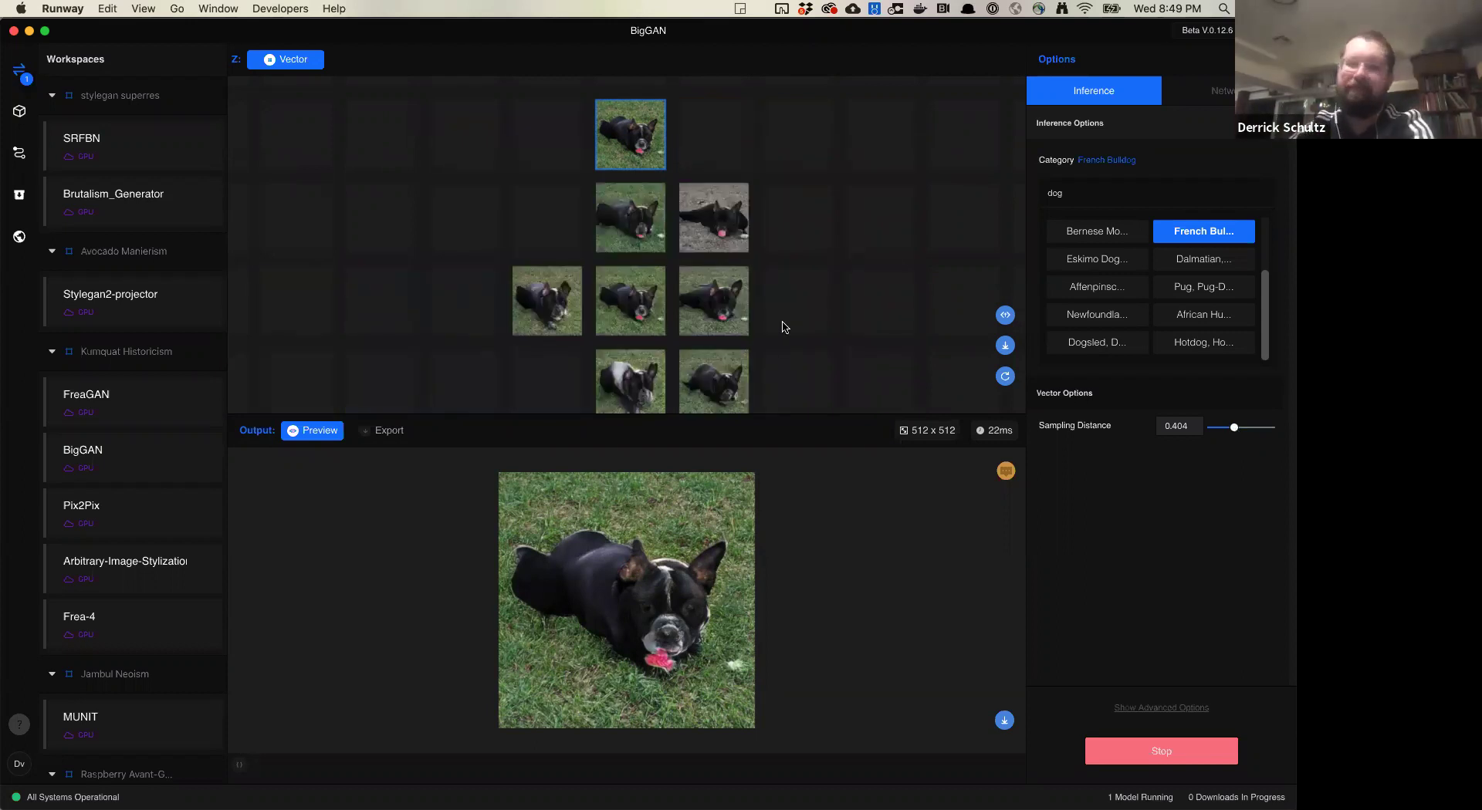
pyautogui.click(1114, 751)
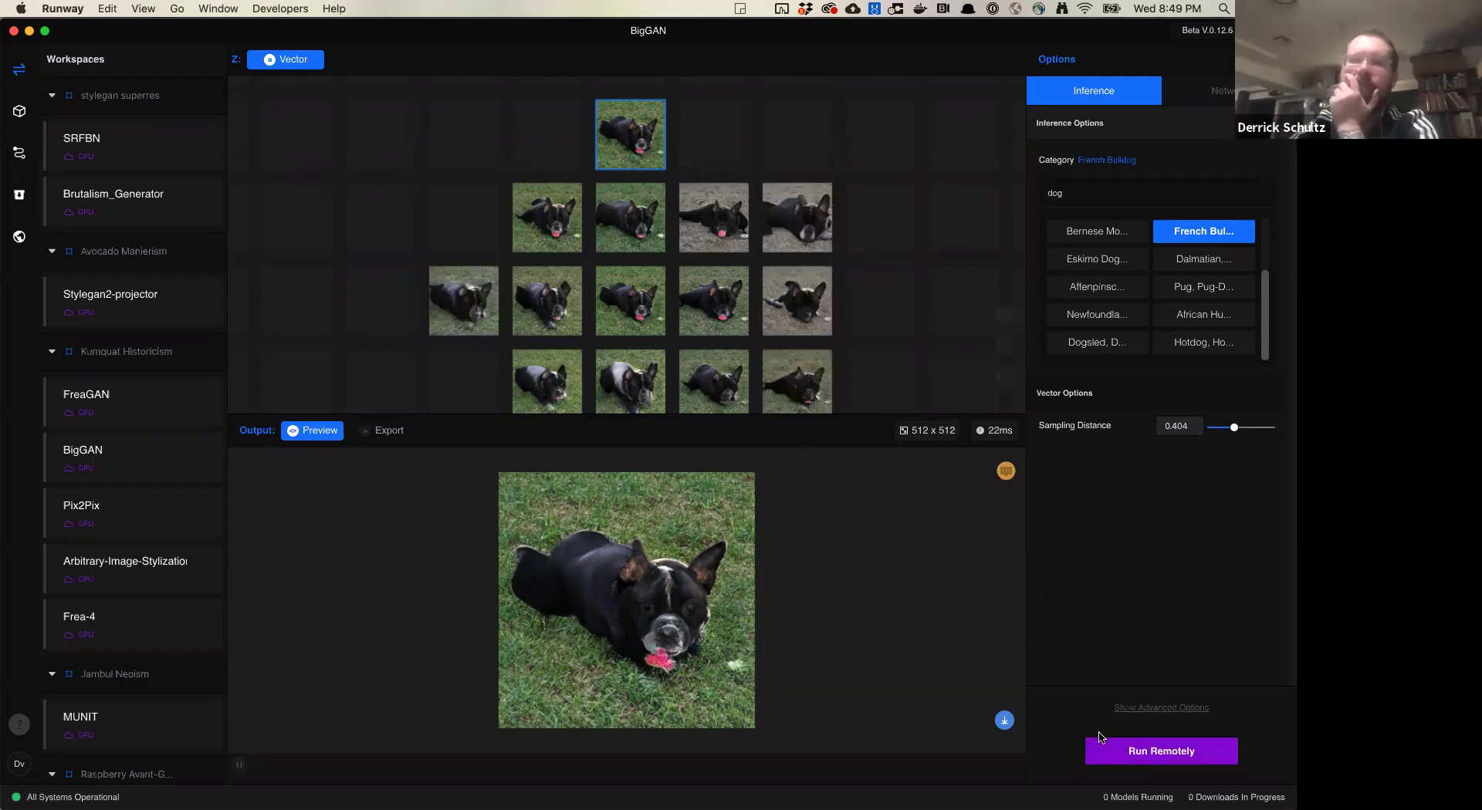